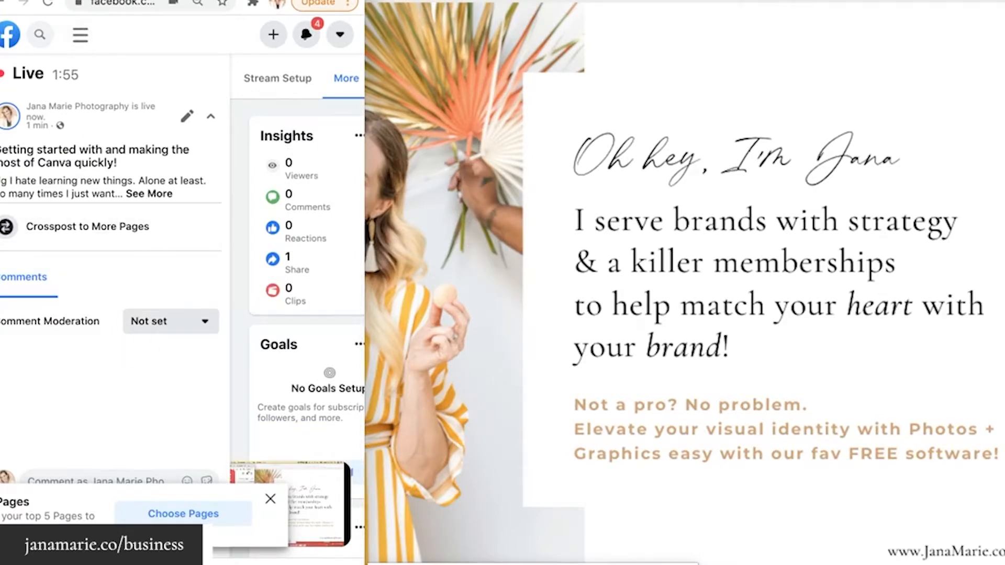
Split the Facebook tab into its own window and widen the Canva window to fill the screen
drag(73, 0, 73, 47)
drag(281, 42, 461, 0)
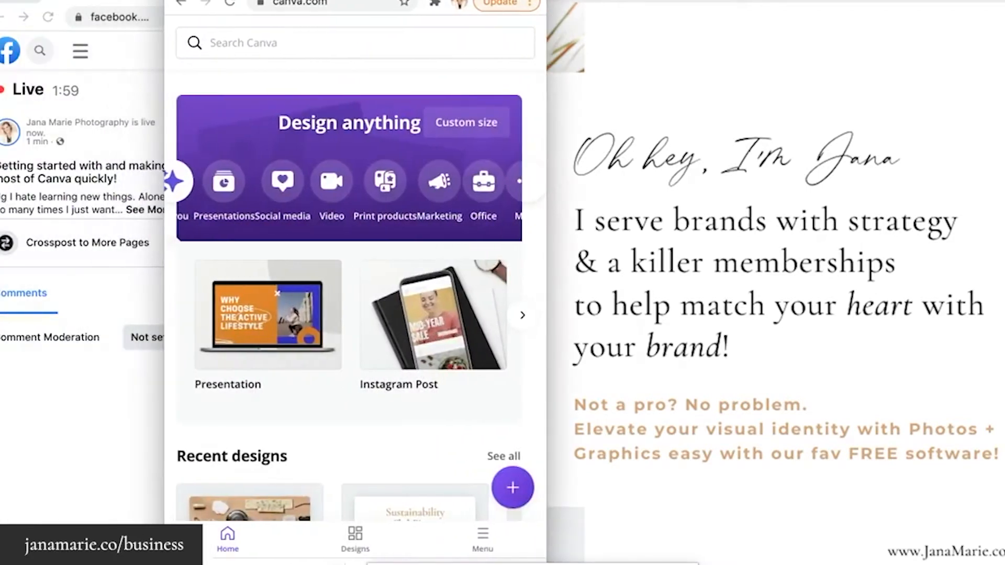
drag(118, 2, 118, 0)
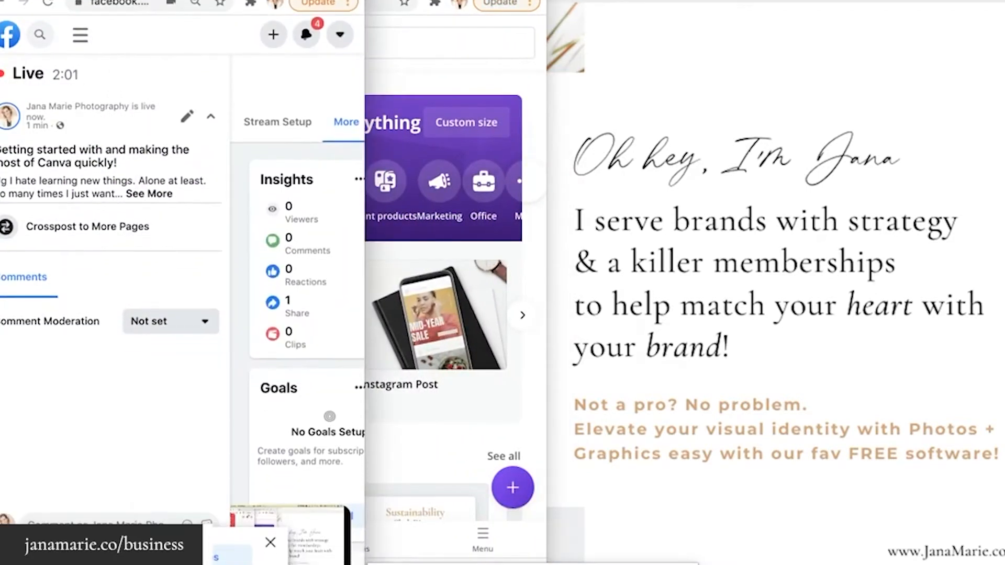
click(455, 0)
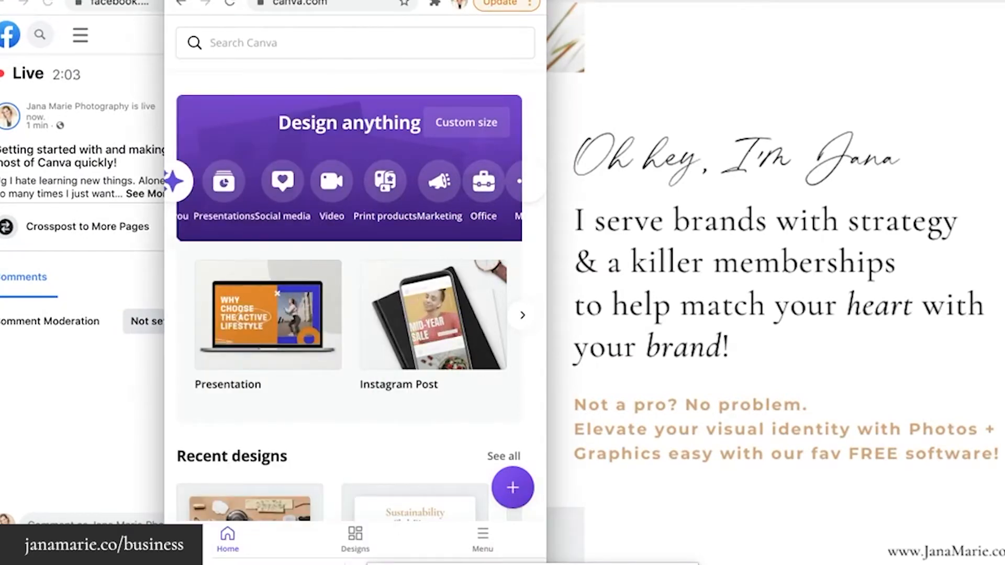
drag(455, 0, 273, 0)
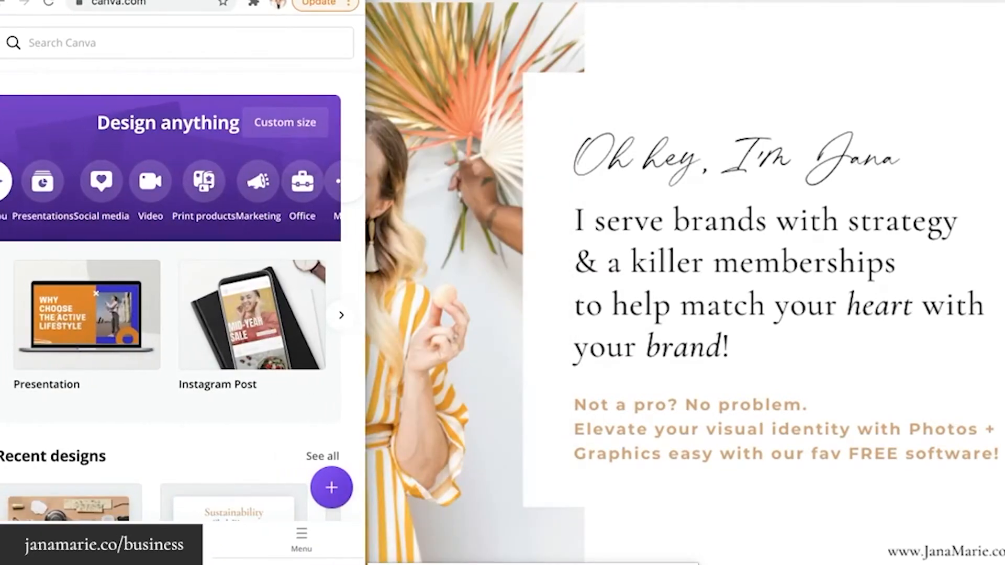
drag(366, 283, 1004, 282)
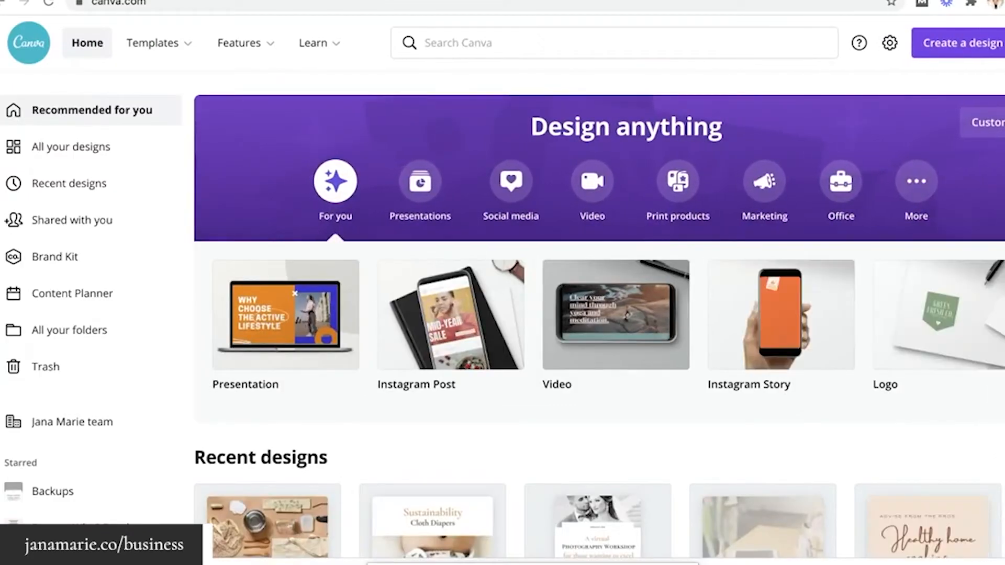
Open an Incognito window and go to Canva.com
key(super+shift+n)
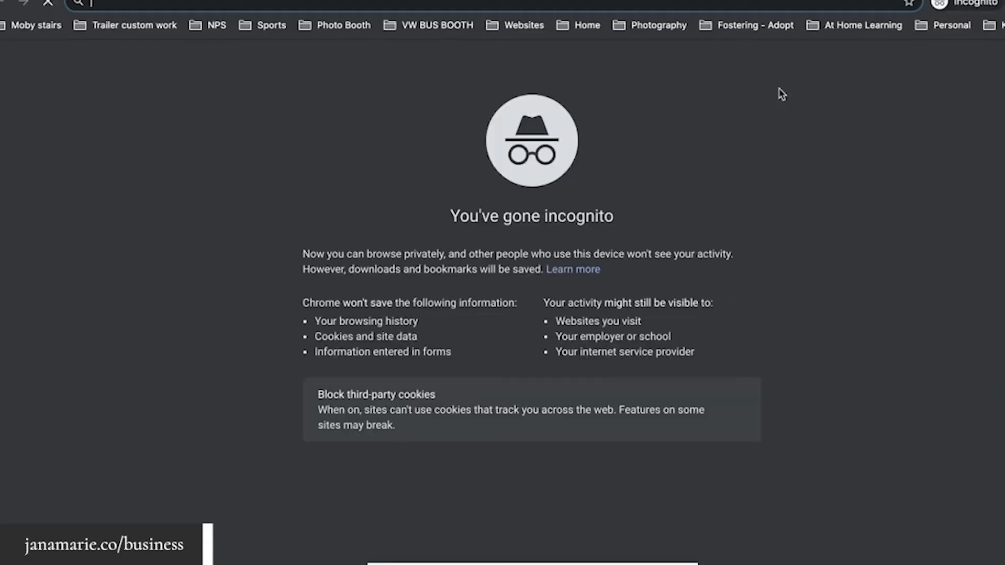
text(Canva.com)
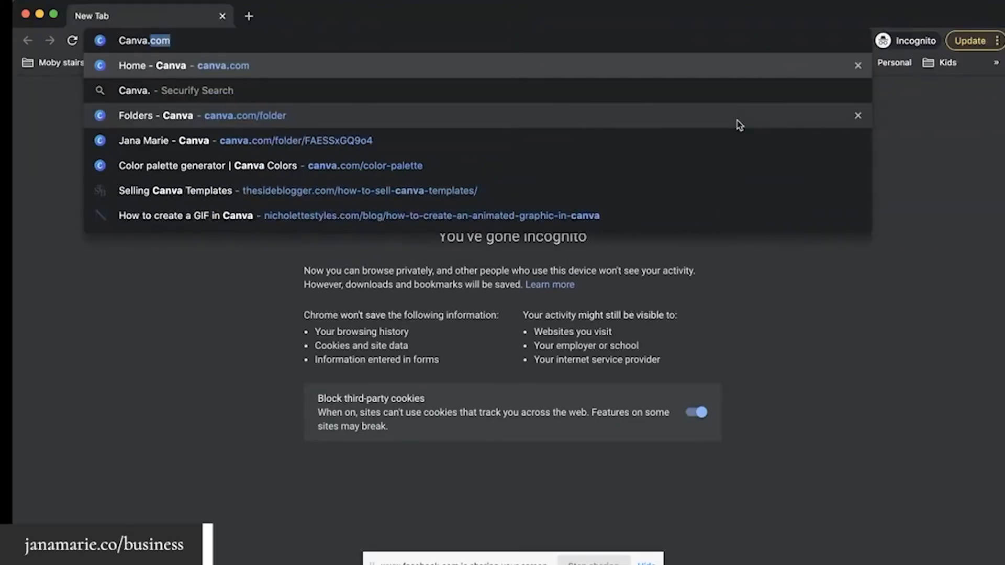
key(Return)
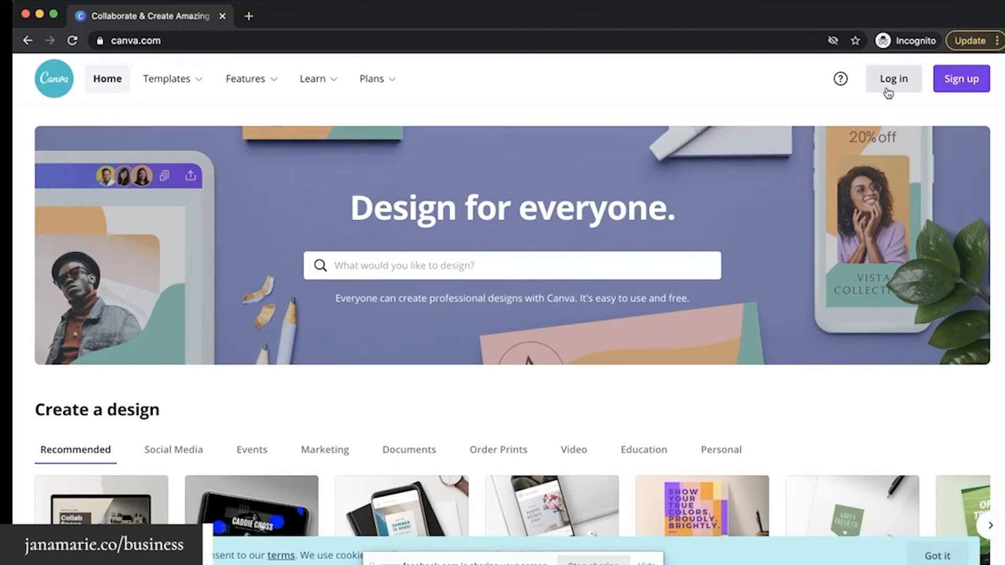
Sign up for Canva with Facebook by entering the saved Facebook login and logging in
click(963, 83)
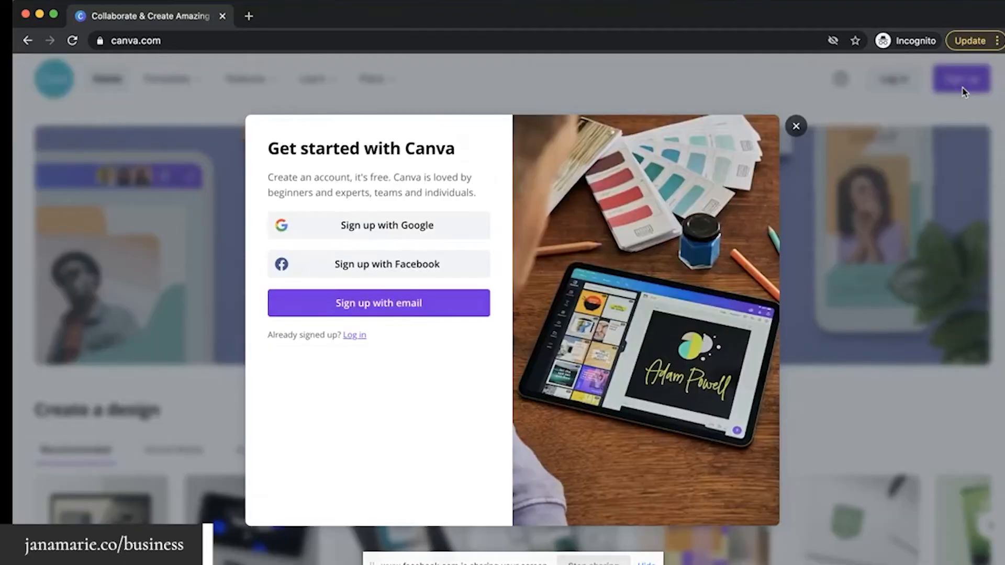
click(395, 271)
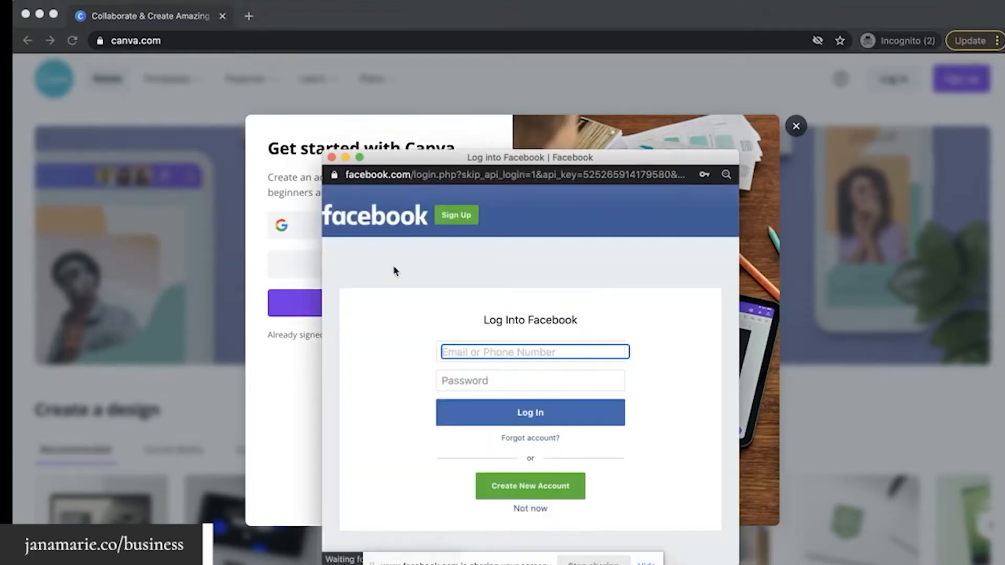
click(448, 350)
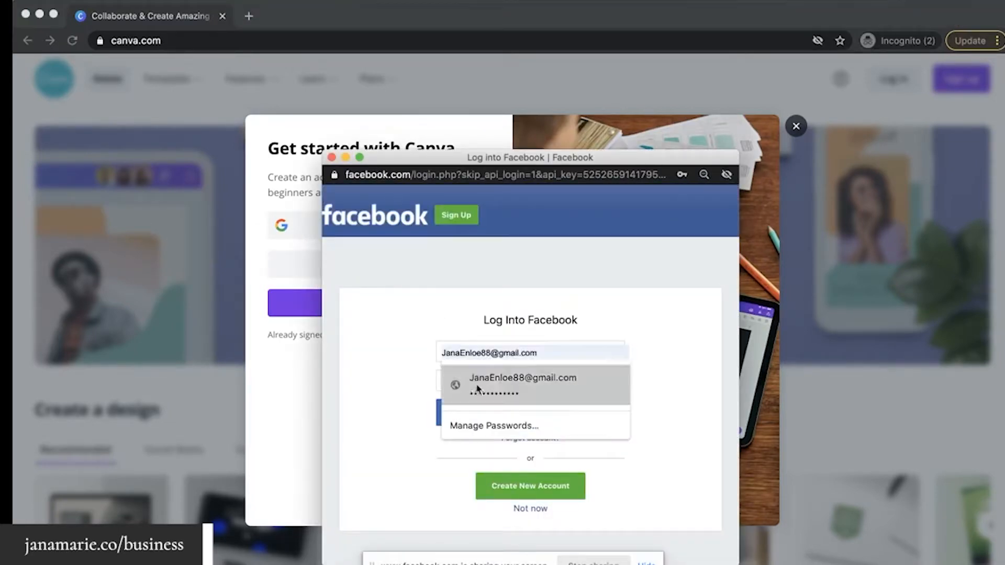
click(477, 388)
click(511, 423)
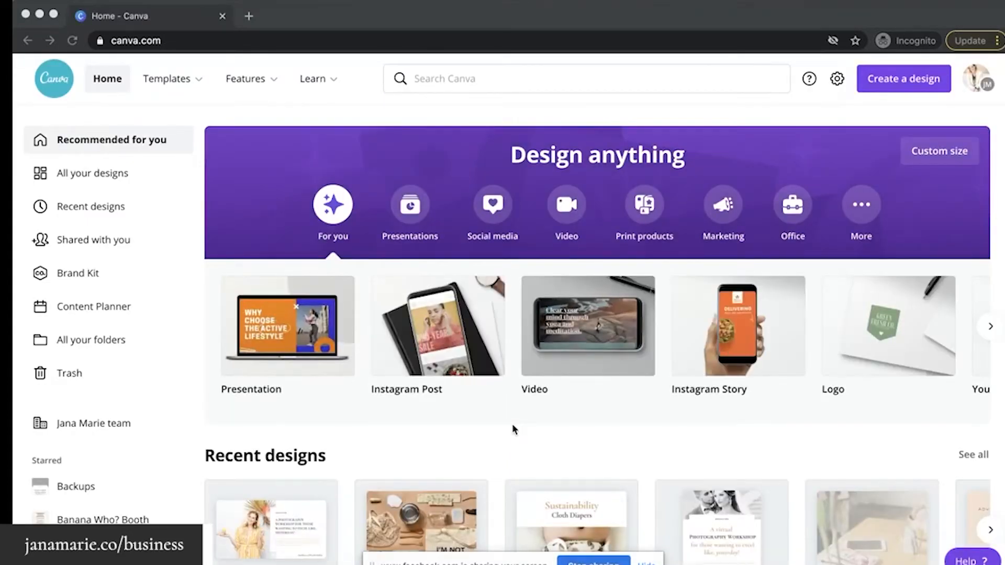
Close the Incognito tab and scroll through the signed-in home page's Recent designs
click(222, 18)
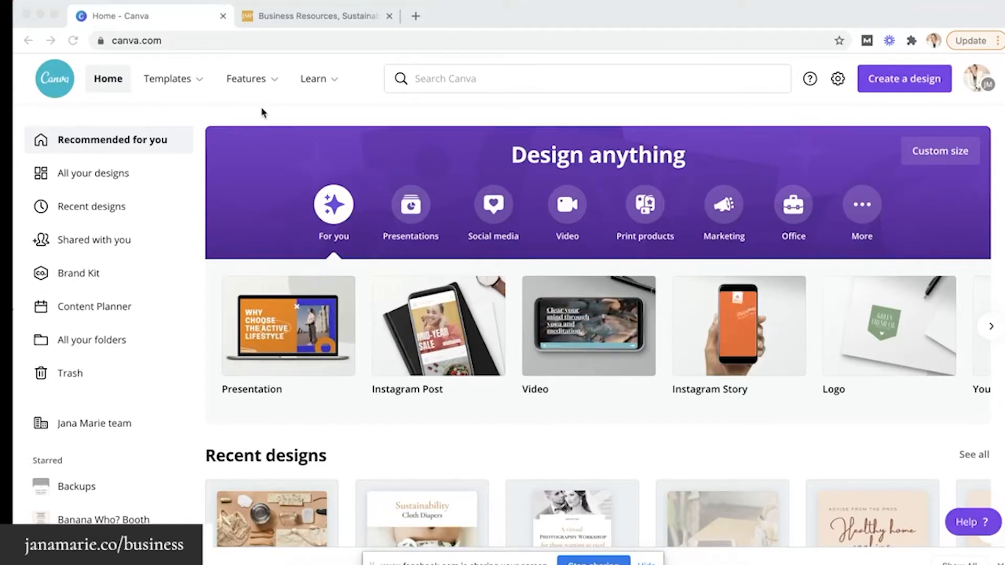
scroll(332, 238, down, 15)
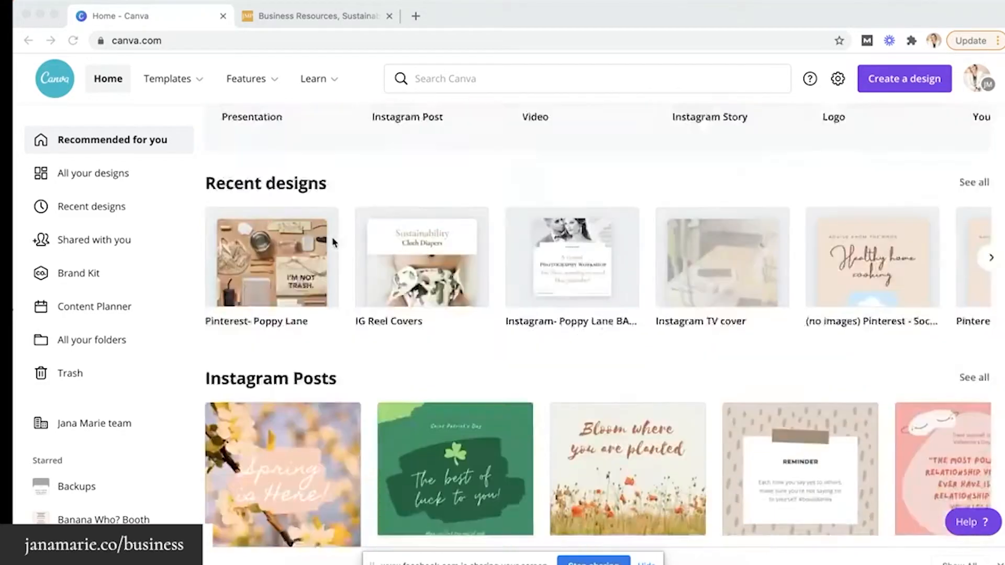
scroll(333, 241, up, 15)
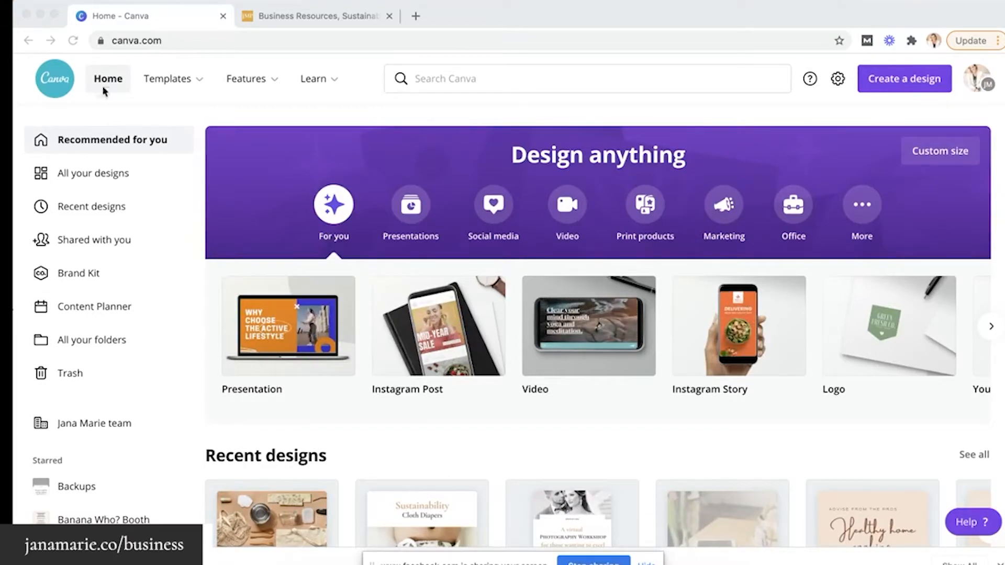
click(81, 277)
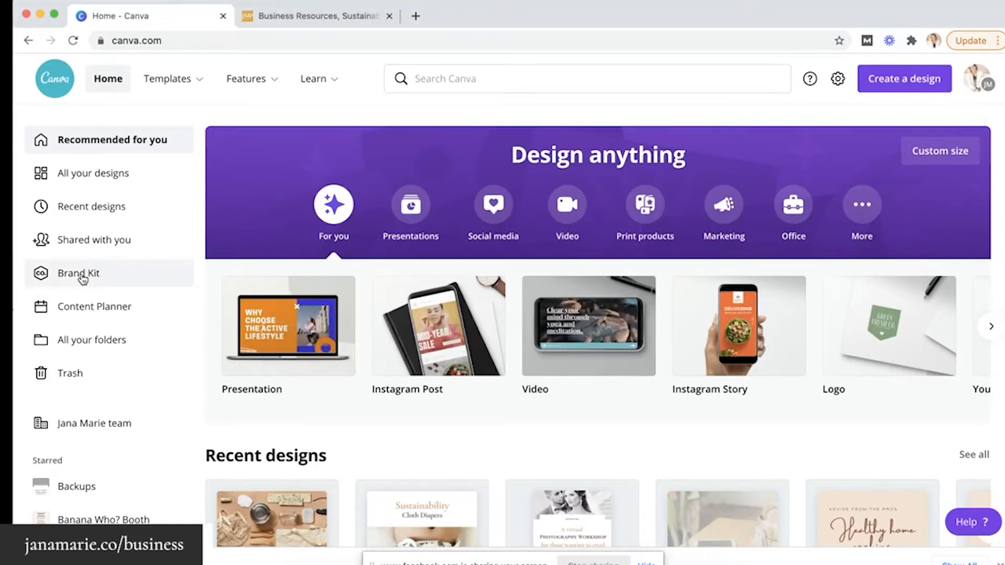
Open Brand Kit and scroll through its logo, seven-colour palette and Avenir LT Std fonts
click(82, 276)
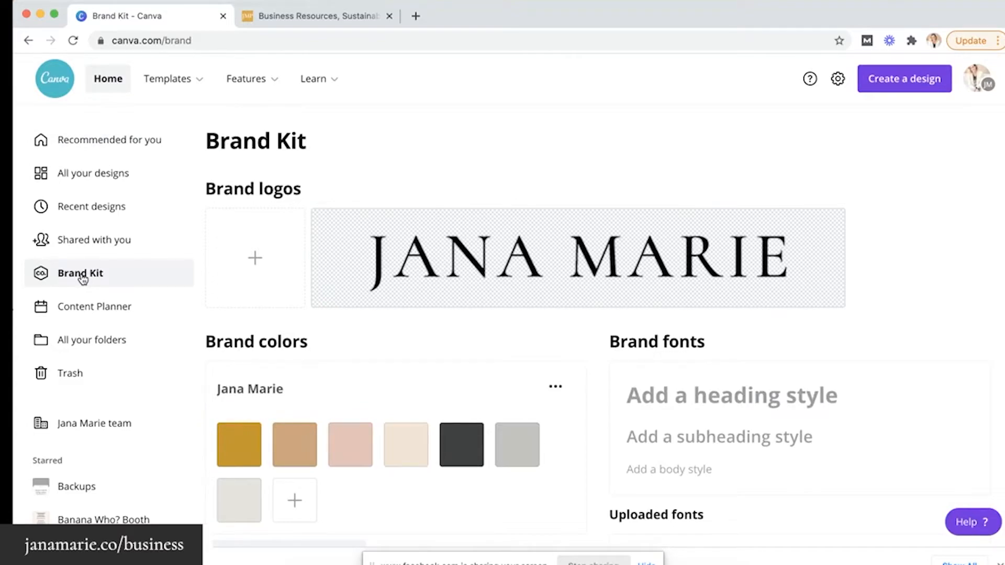
scroll(370, 290, down, 2)
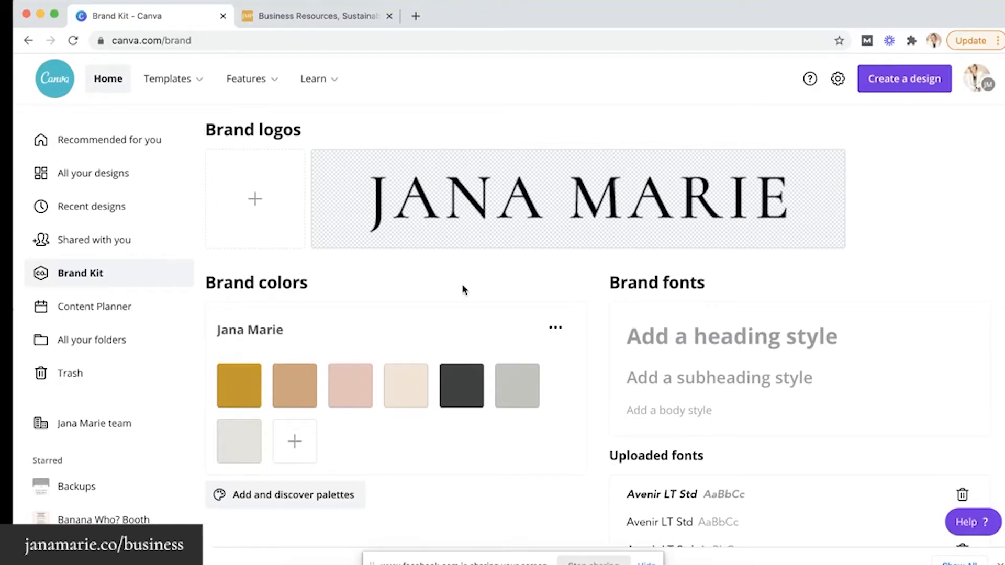
scroll(464, 288, down, 4)
scroll(536, 261, up, 6)
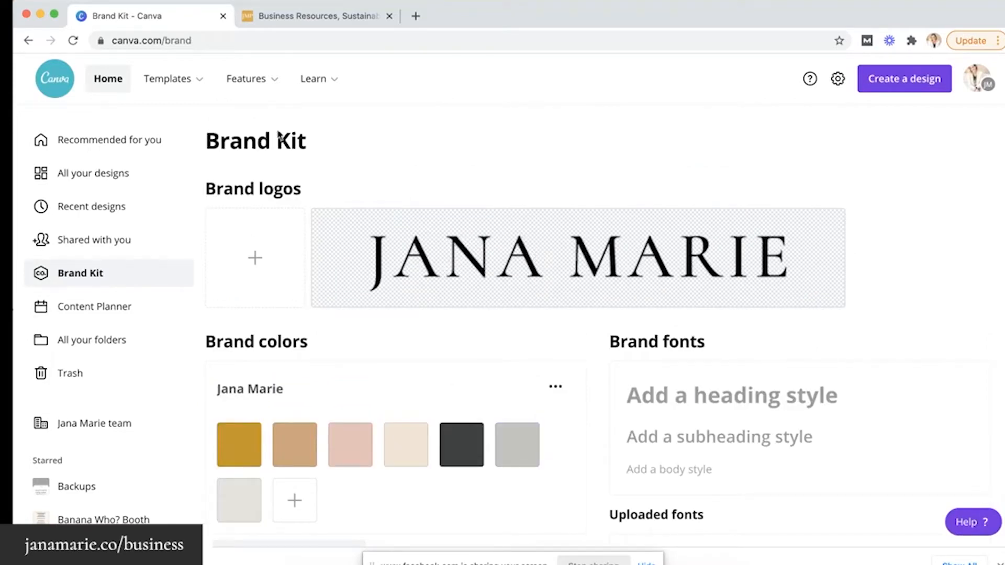
Open the Features page in a new tab and go to the Palette generator
super+click(253, 88)
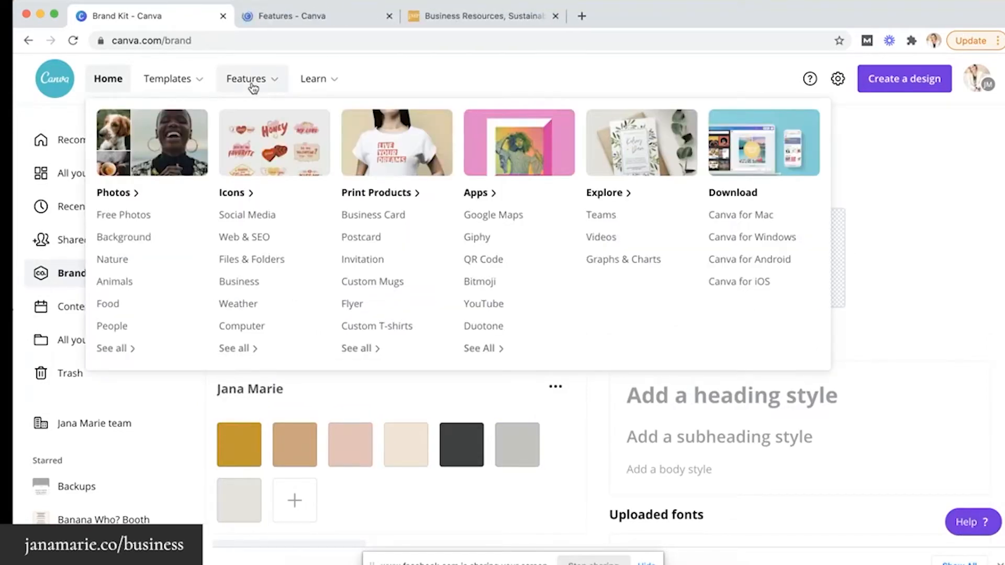
click(300, 22)
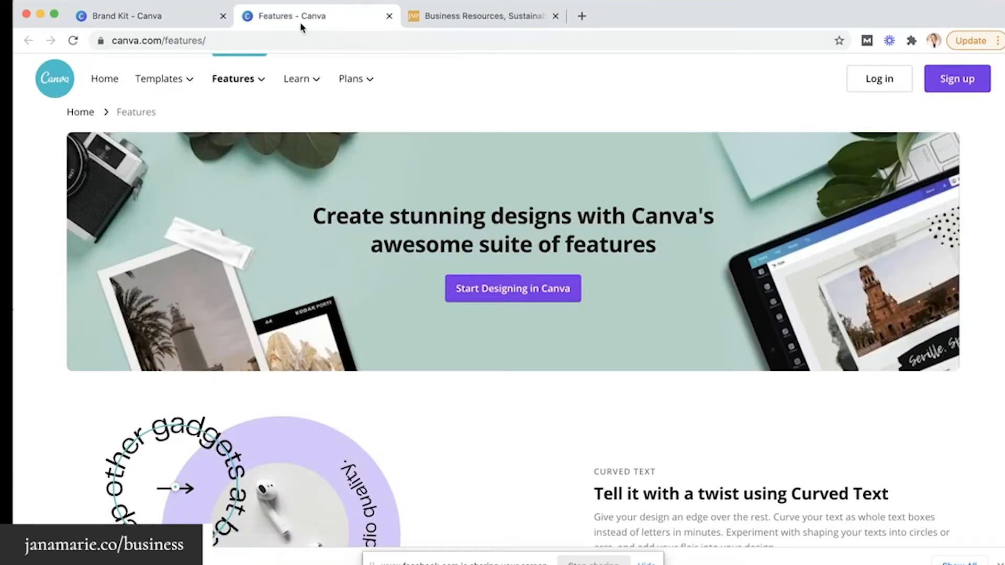
mouse_move(225, 76)
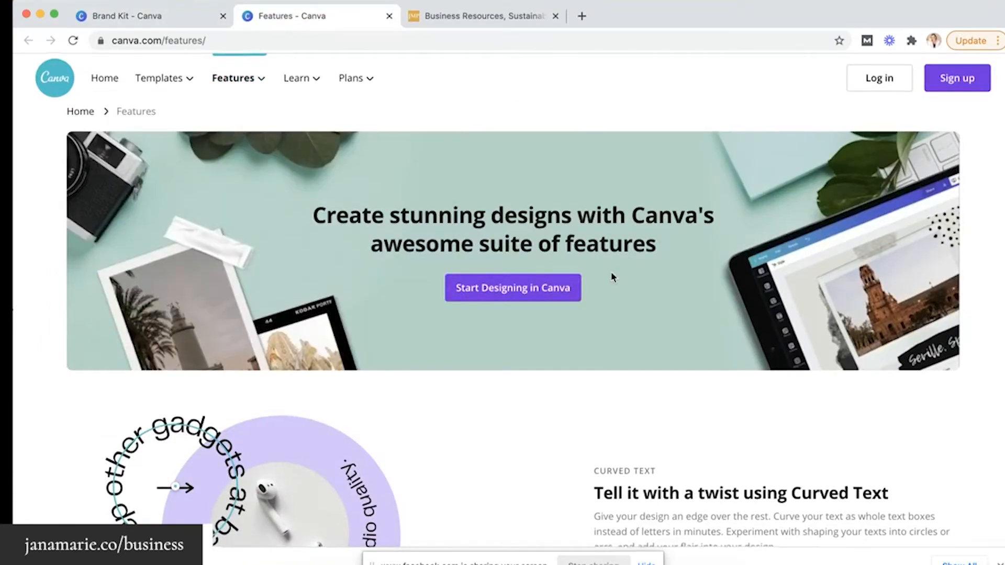
scroll(612, 278, down, 20)
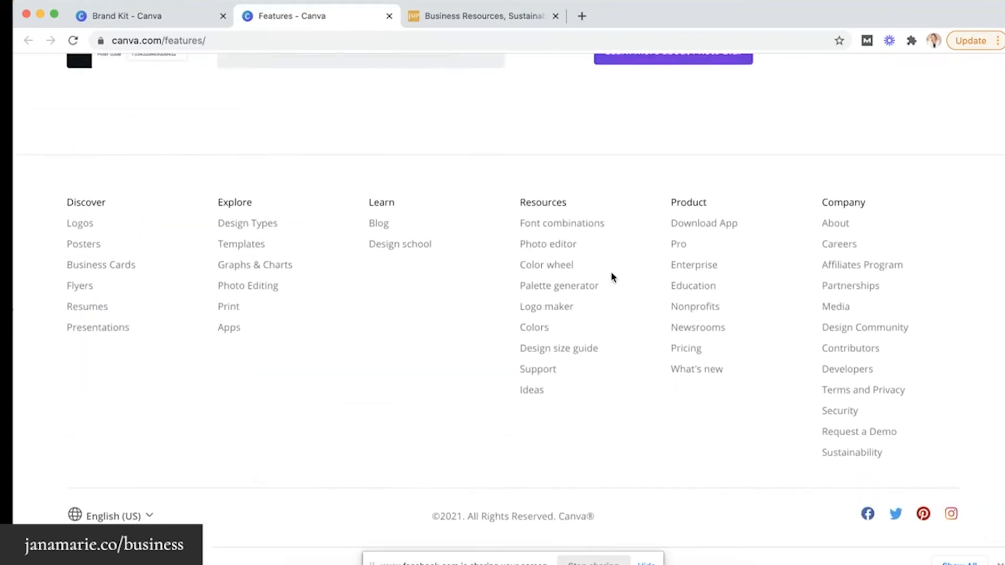
click(558, 291)
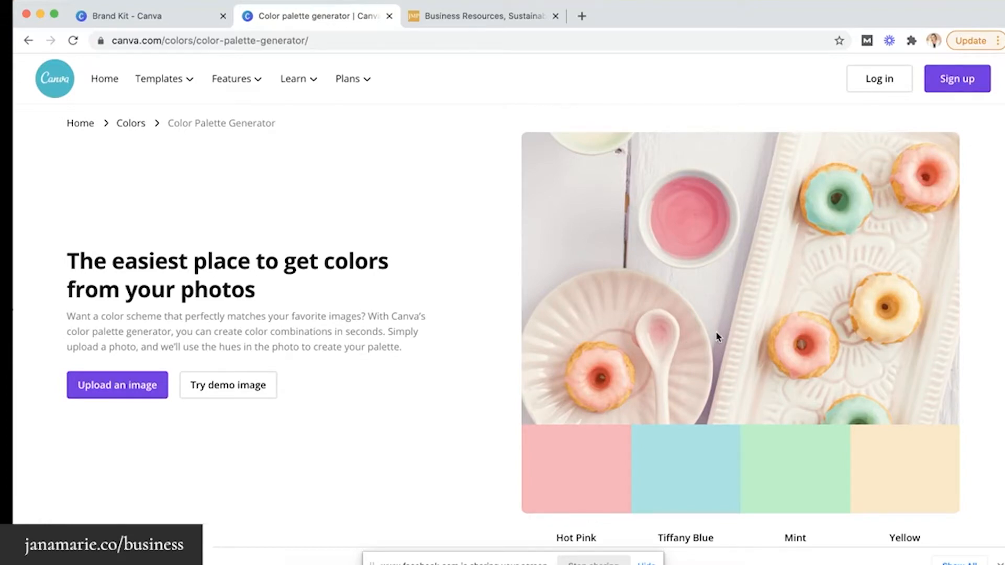
Browse the generated palettes and select the Hot Pink hex code FFAEBC
scroll(717, 337, down, 2)
scroll(717, 337, down, 8)
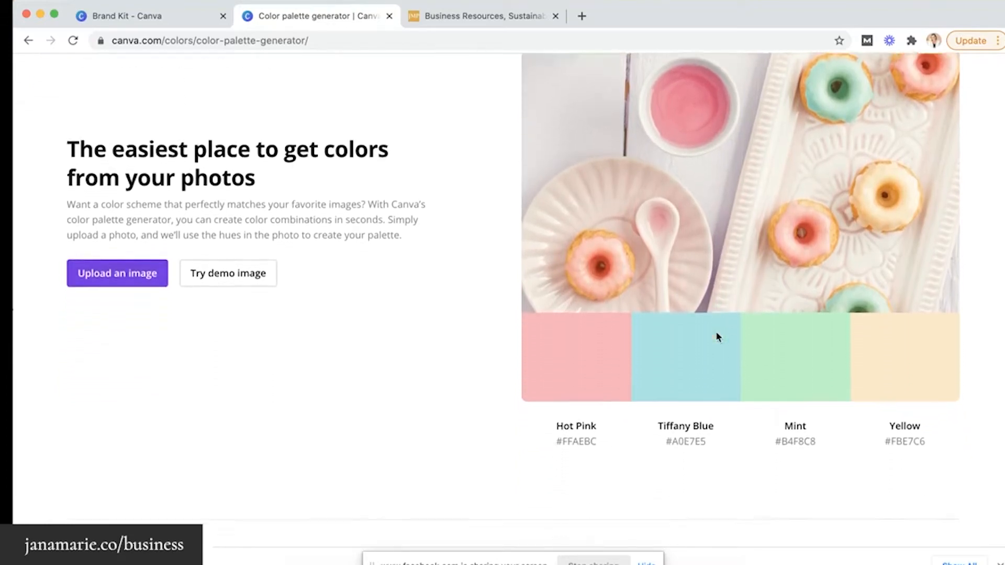
scroll(717, 337, down, 2)
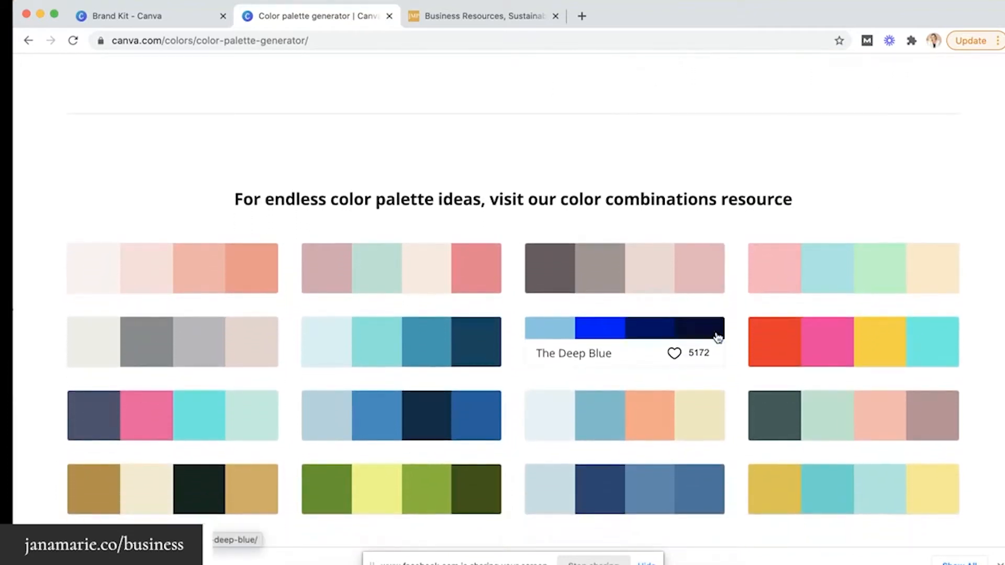
scroll(743, 294, down, 2)
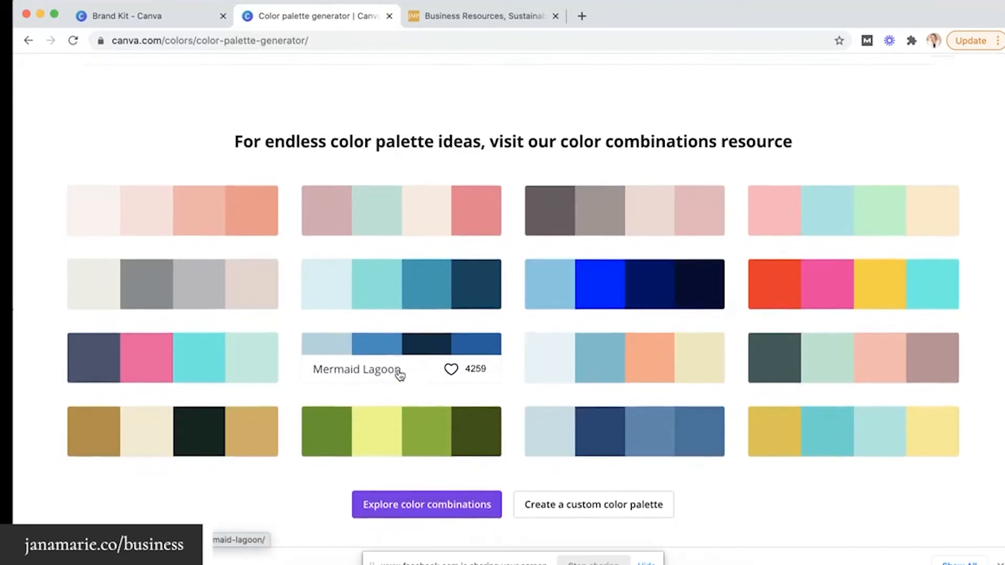
scroll(400, 376, down, 2)
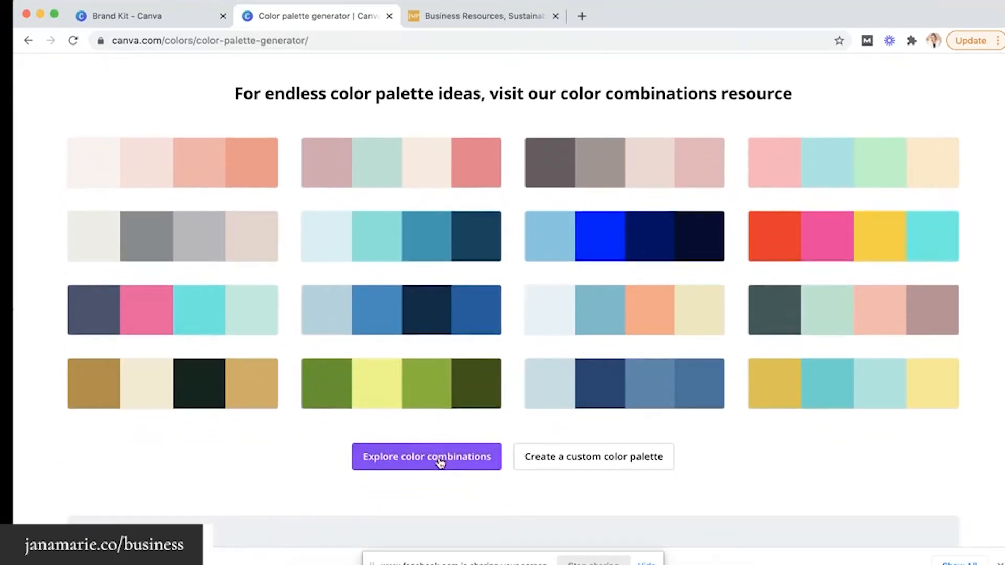
scroll(442, 268, up, 15)
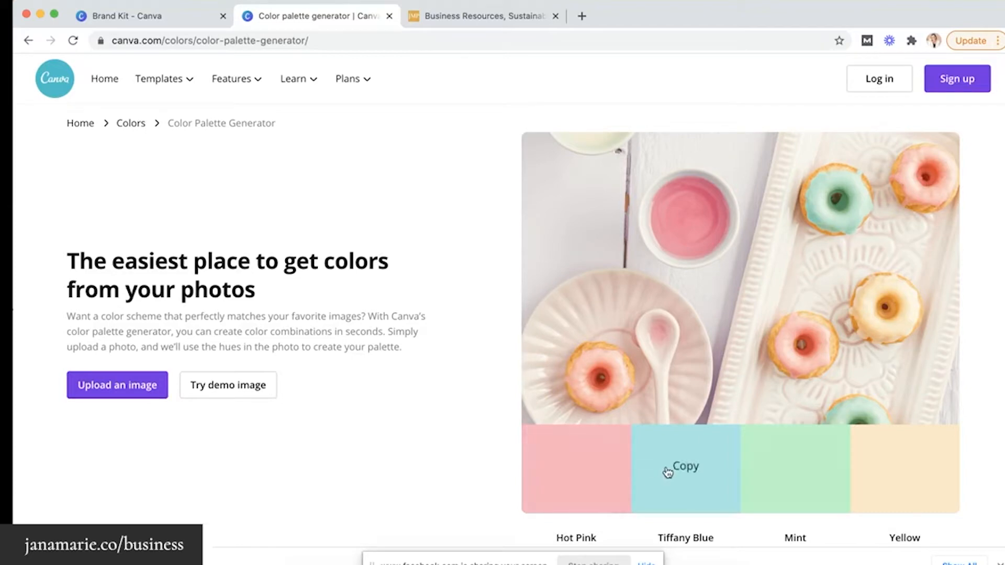
scroll(575, 468, down, 2)
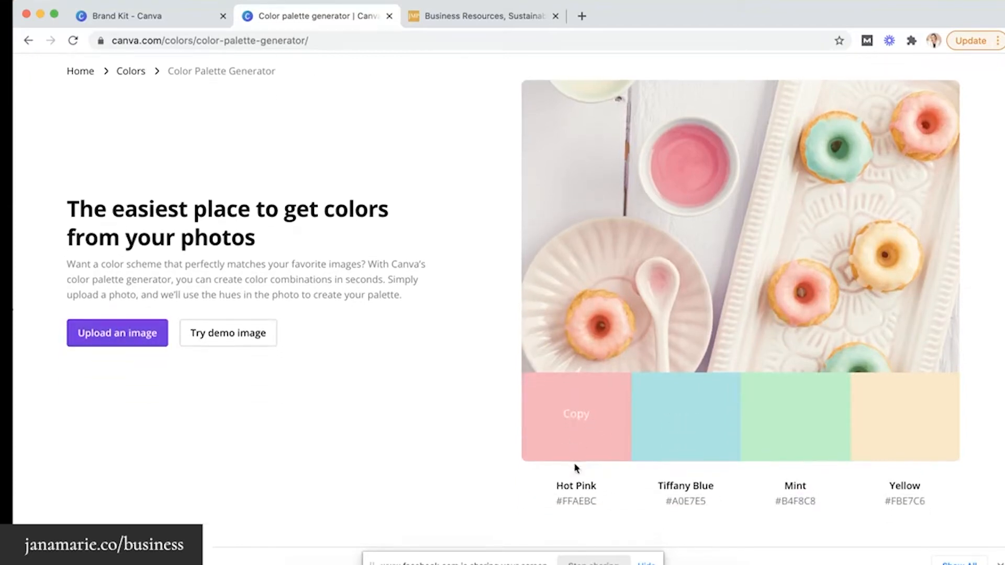
double_click(573, 501)
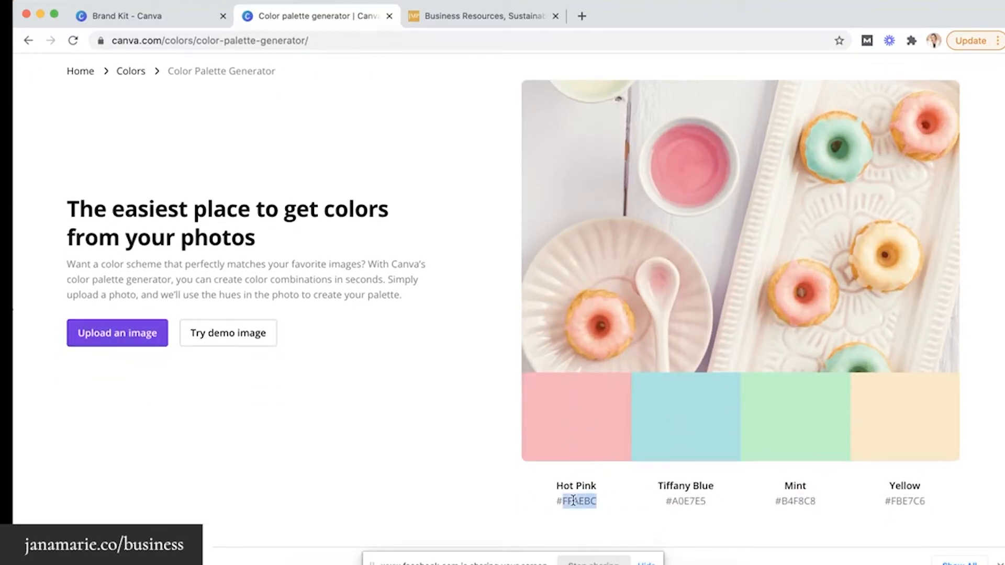
Add a Hot Pink #FFAEBC swatch to the brand palette
click(579, 417)
click(191, 18)
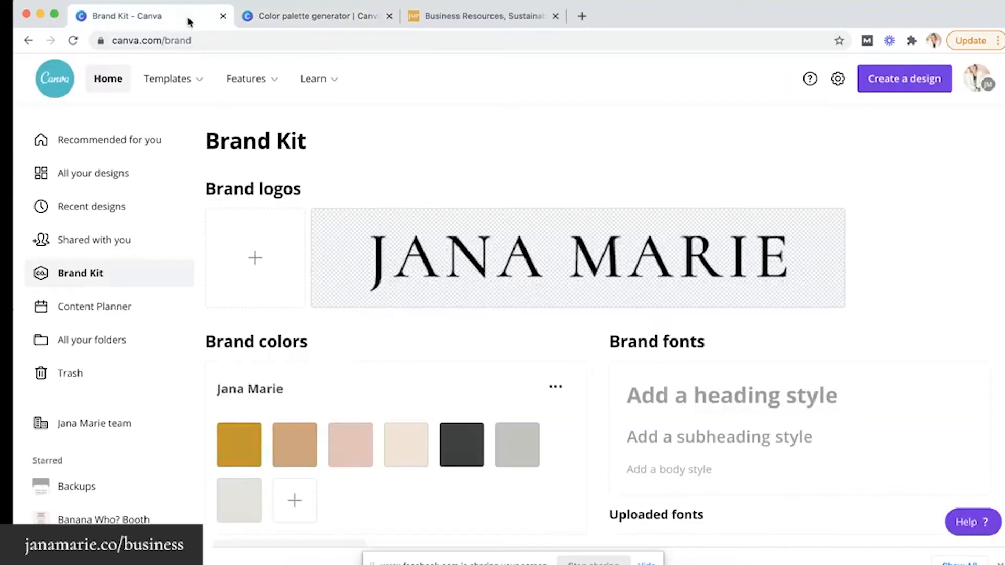
scroll(309, 487, down, 1)
click(298, 477)
click(381, 414)
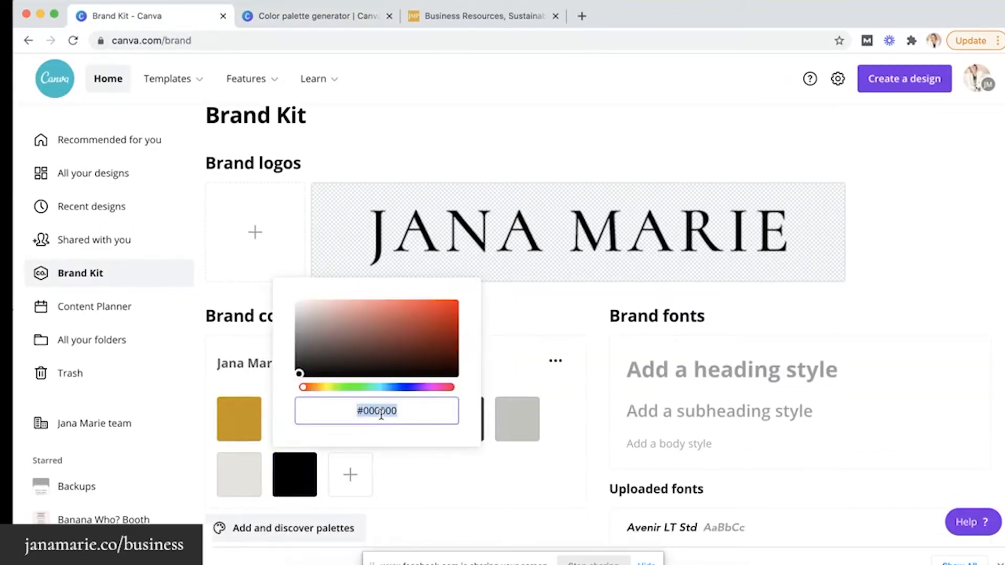
text(#FFAEBC)
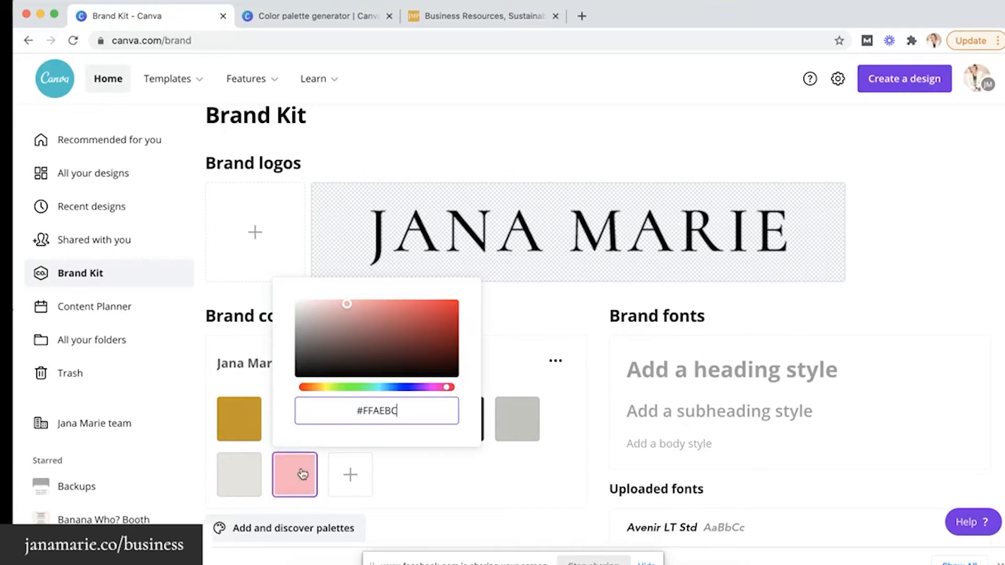
Add a Tiffany Blue #A0E7E5 swatch to the brand palette
click(346, 21)
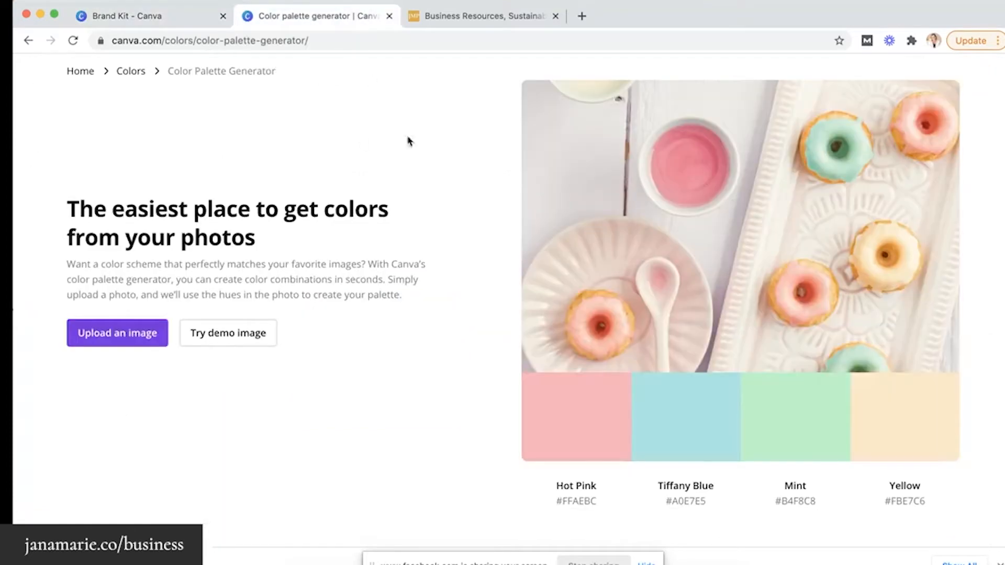
click(687, 416)
click(169, 15)
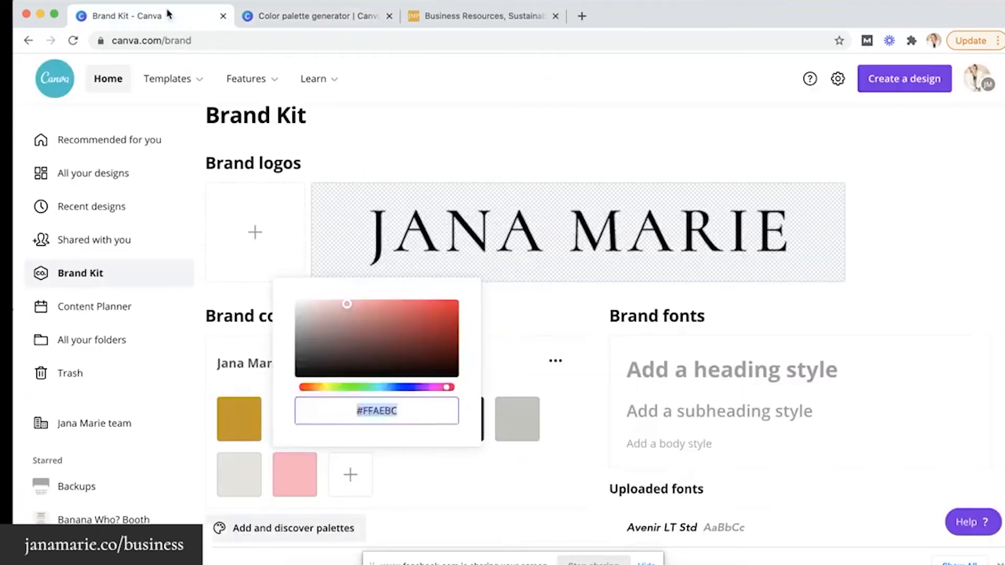
click(350, 474)
click(427, 410)
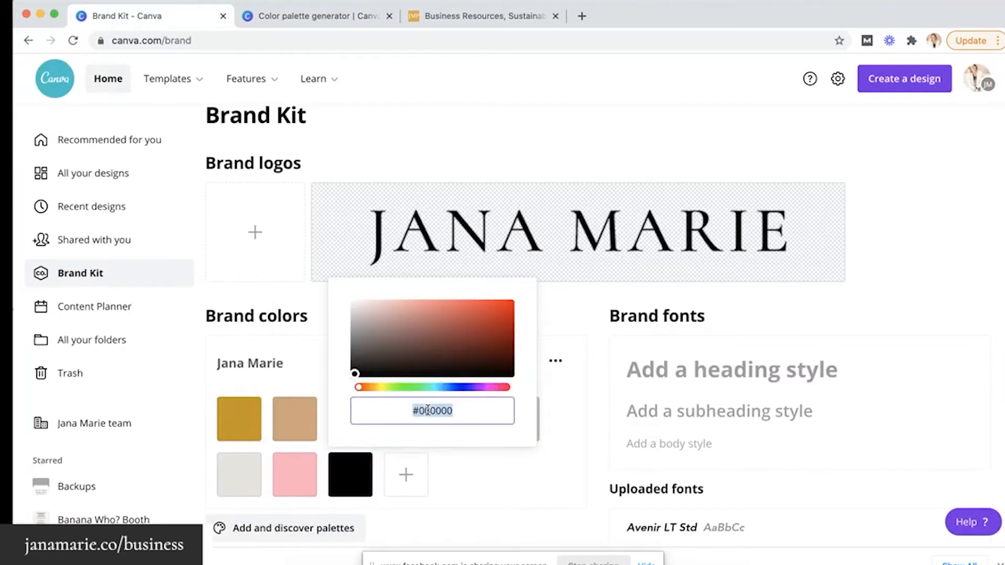
text(#A0E7E5)
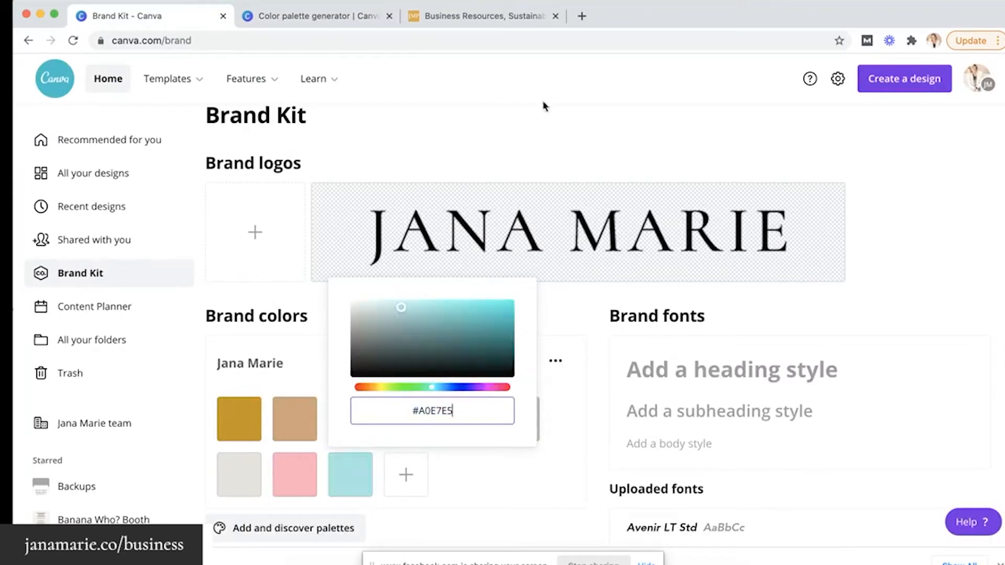
Add a Mint #B4F8C8 swatch to the brand palette
click(341, 16)
scroll(753, 348, down, 2)
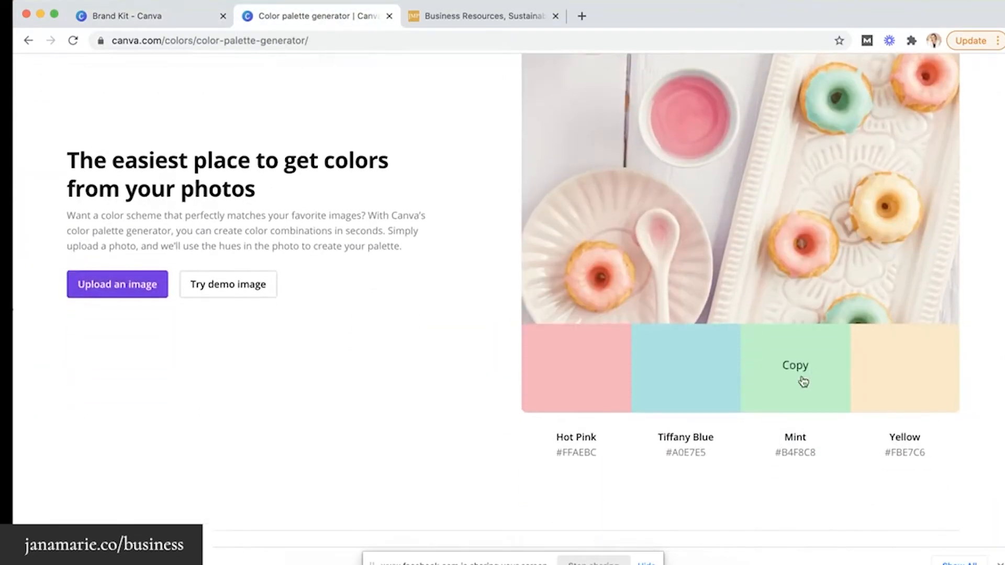
click(176, 16)
click(406, 474)
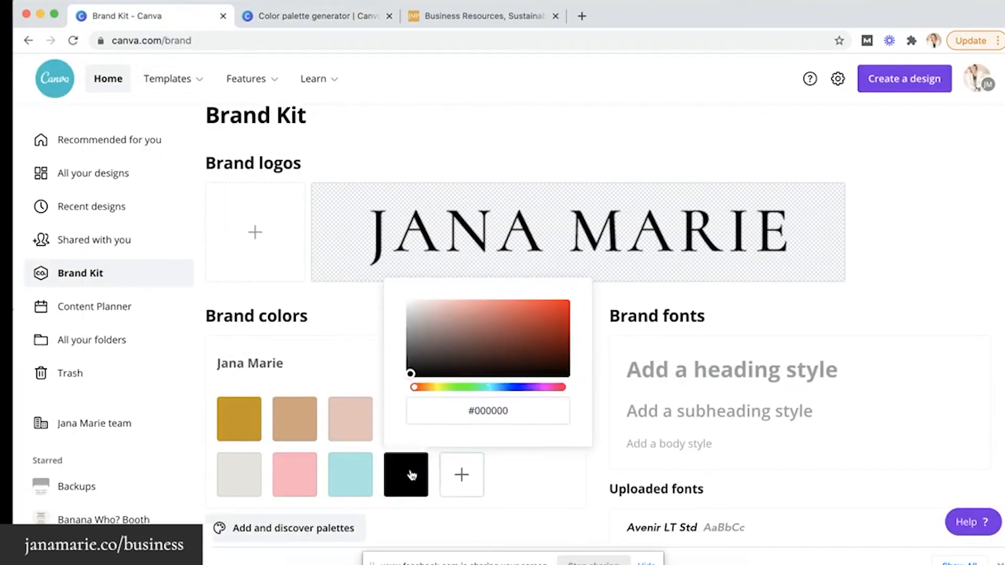
click(487, 411)
key(super+a)
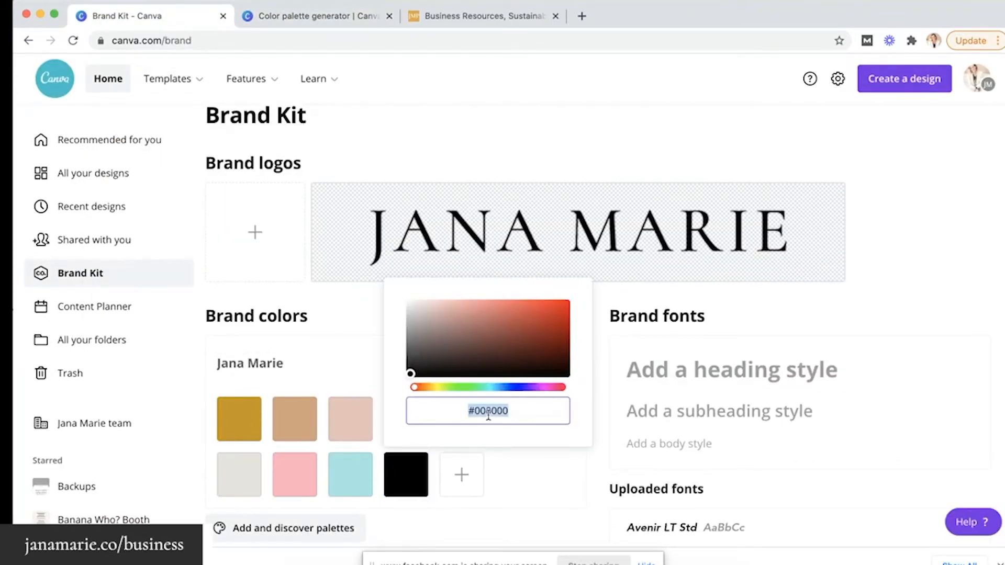
text(#B4F8C8)
click(441, 508)
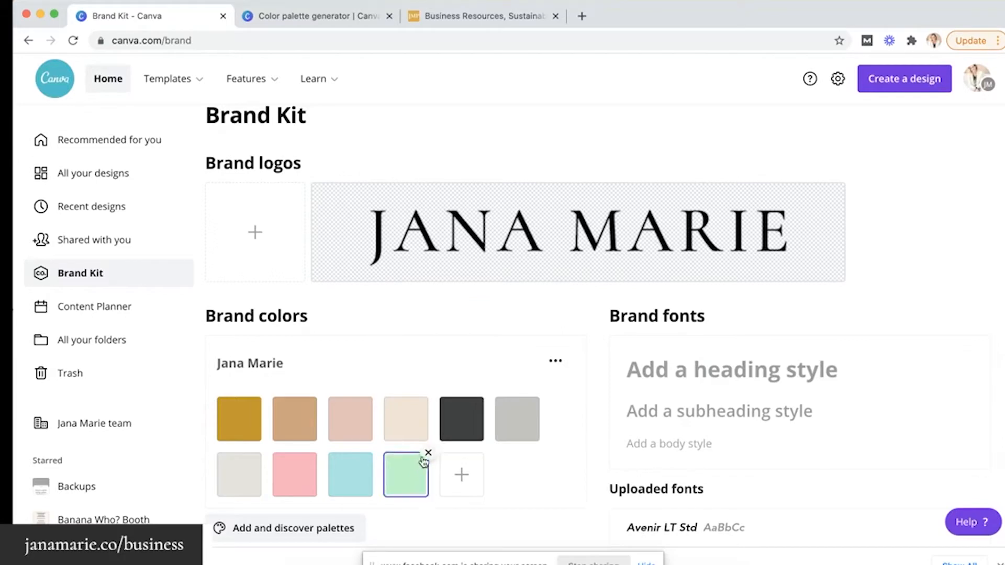
Delete the mint, aqua and pink trial swatches from the brand palette
click(423, 458)
click(372, 457)
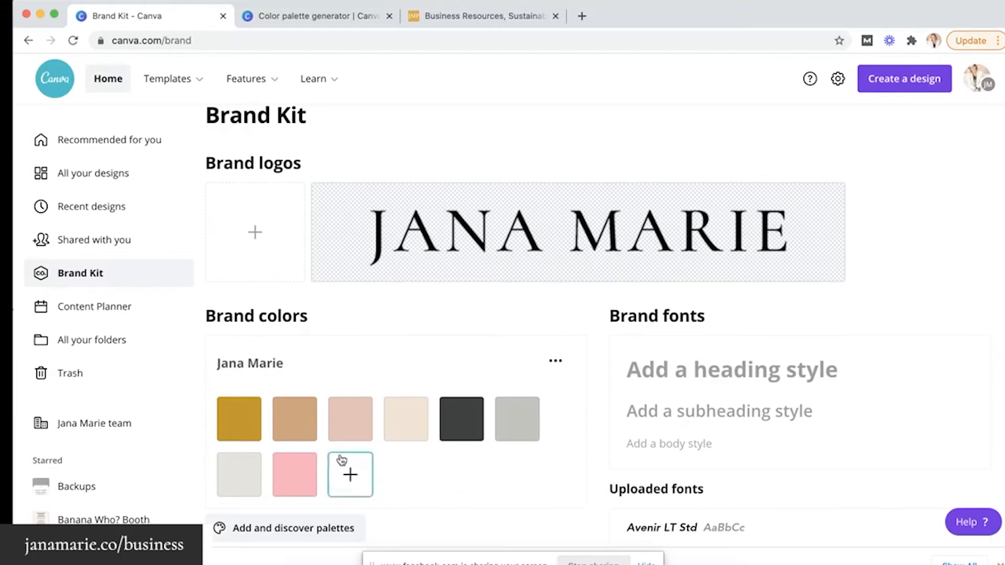
click(314, 457)
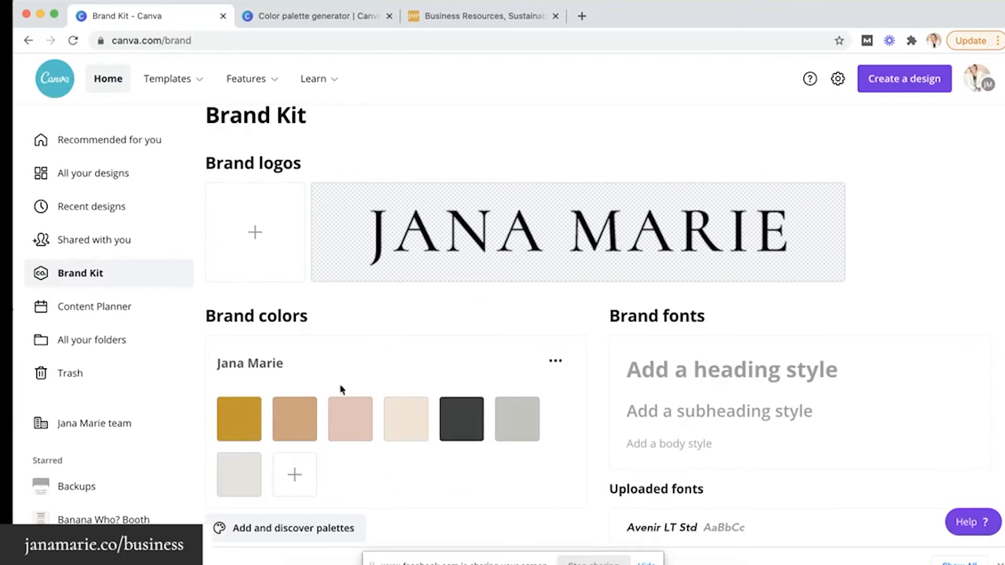
click(359, 18)
Upload interior photo 09 to the palette generator
scroll(396, 167, up, 3)
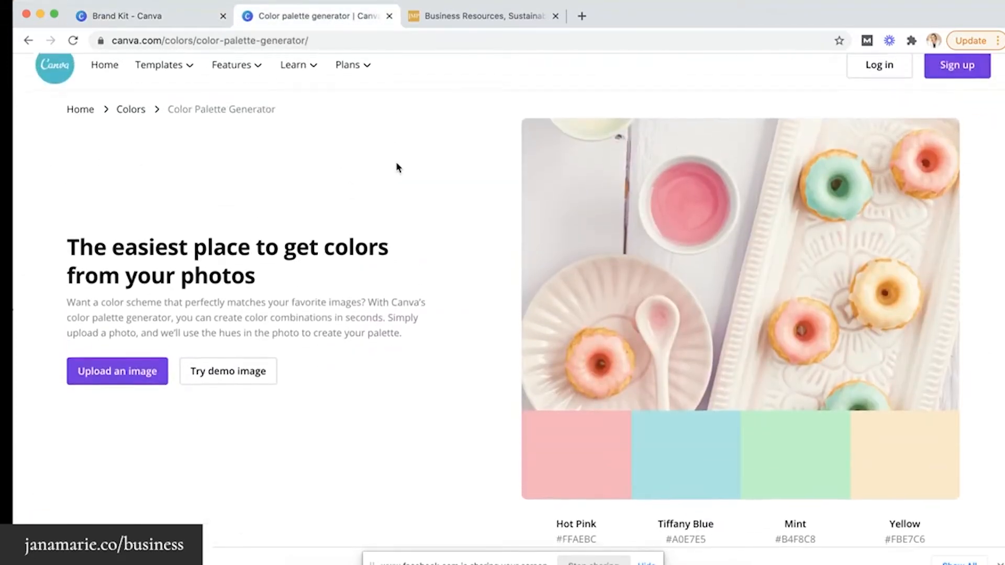
click(127, 368)
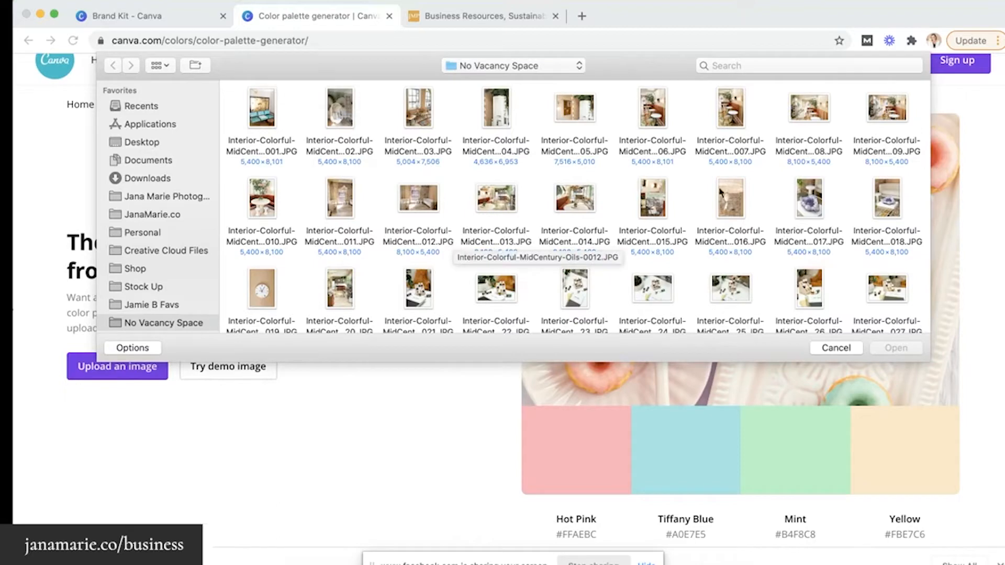
double_click(890, 116)
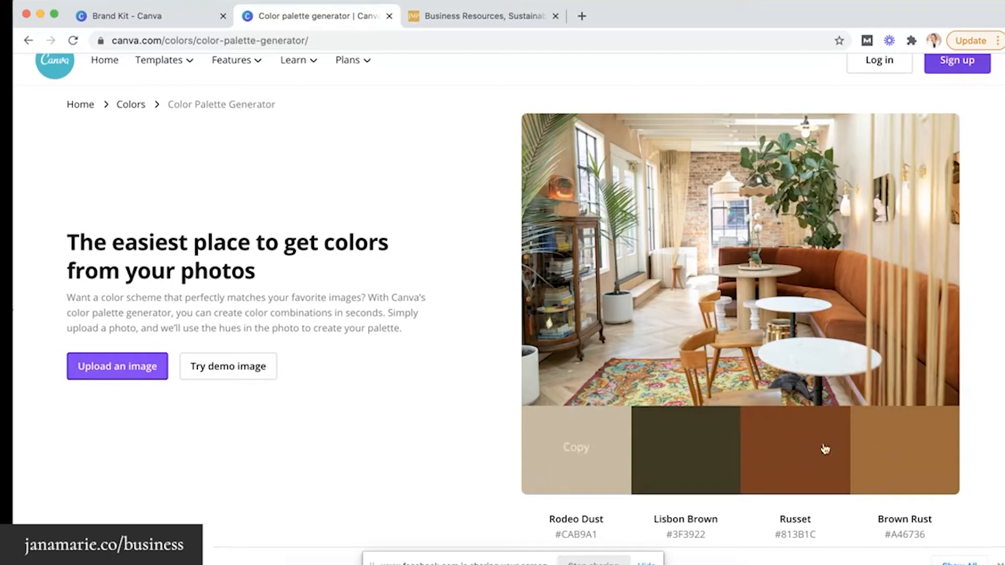
Upload a flower photo, yielding Pearl Bush, Clover, Wasabi and Mexican Red
click(144, 385)
scroll(651, 224, down, 5)
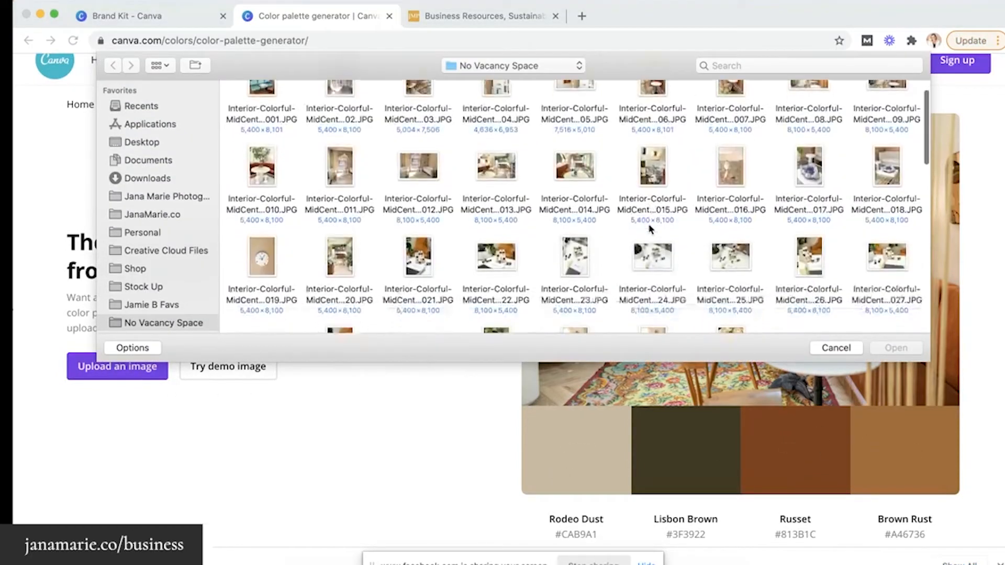
double_click(730, 206)
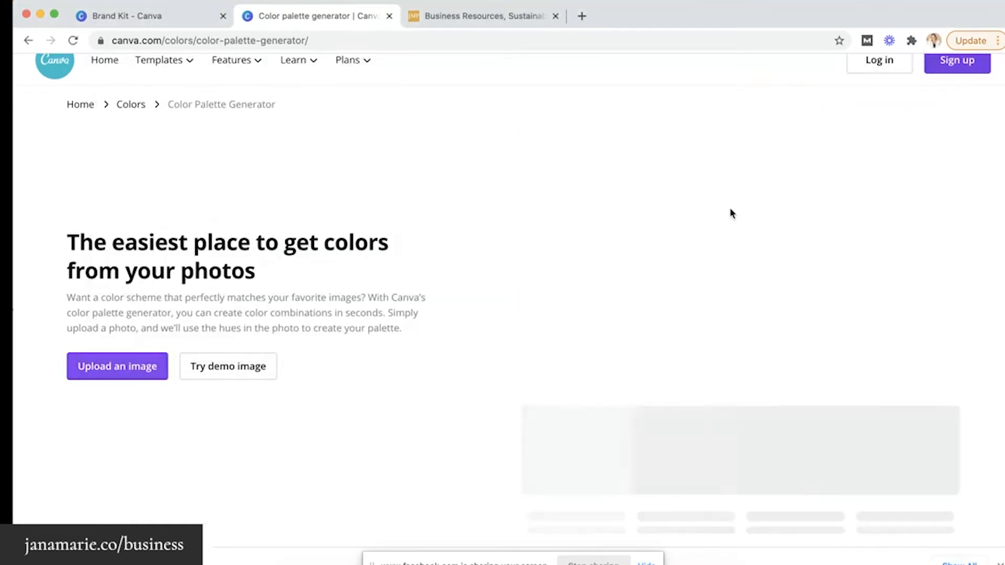
scroll(730, 211, down, 2)
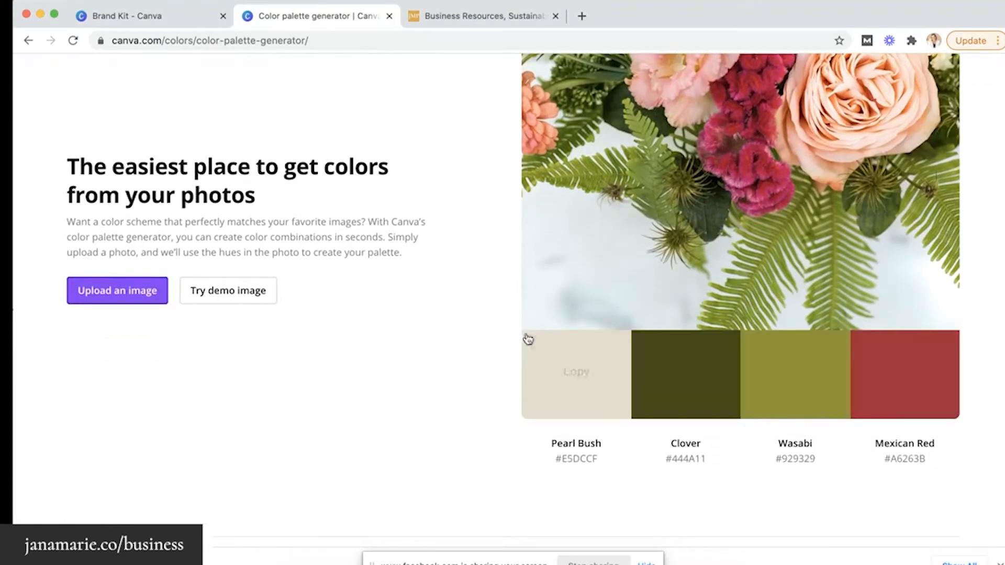
Return to the Brand Kit tab and scroll to the Brand colors and Brand fonts sections
click(185, 20)
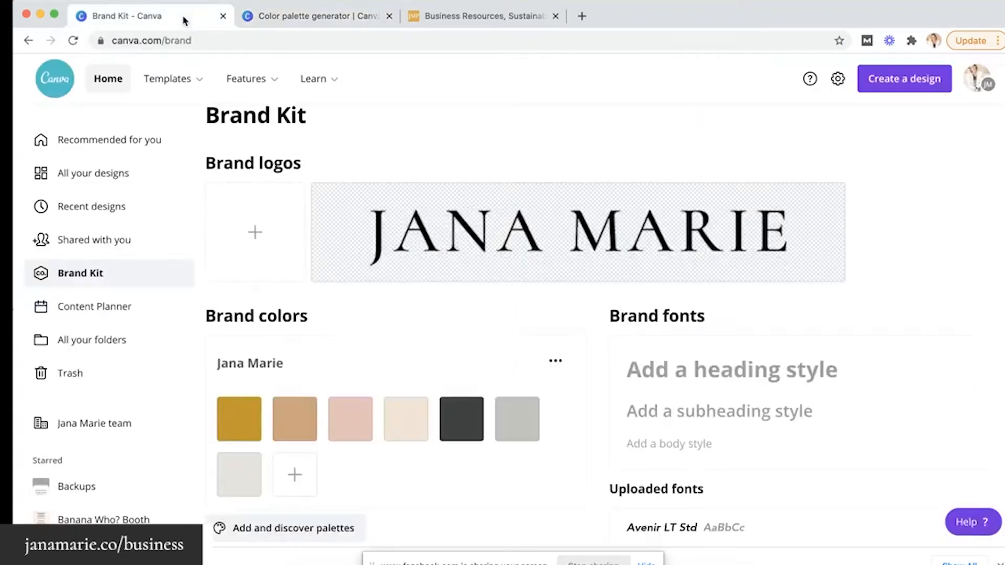
scroll(286, 361, down, 2)
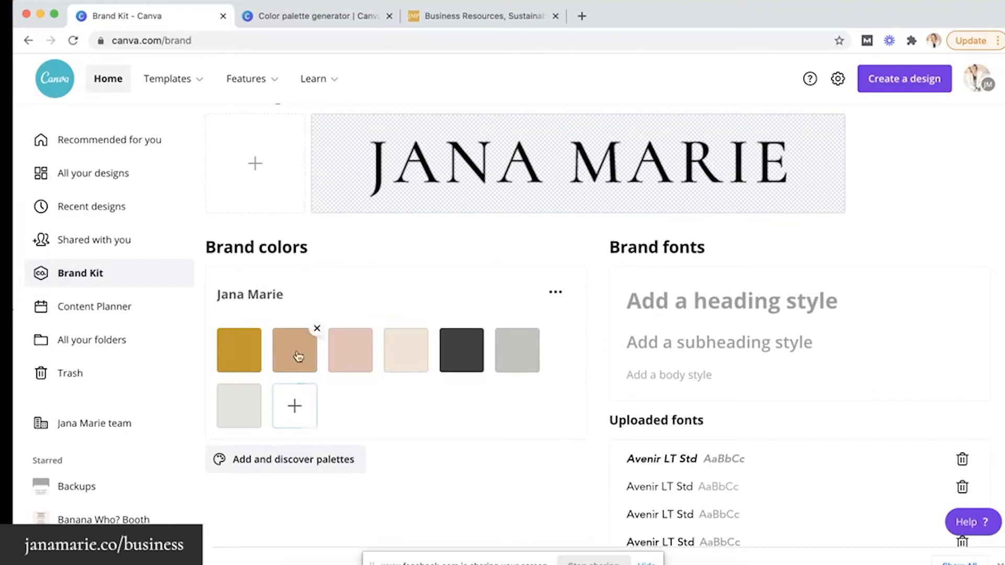
scroll(293, 340, up, 3)
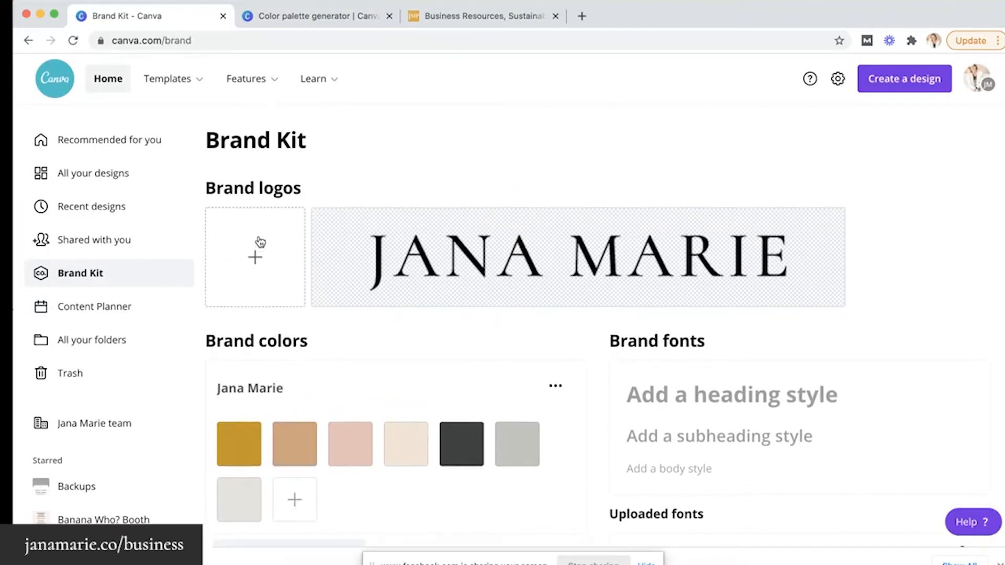
scroll(258, 240, down, 3)
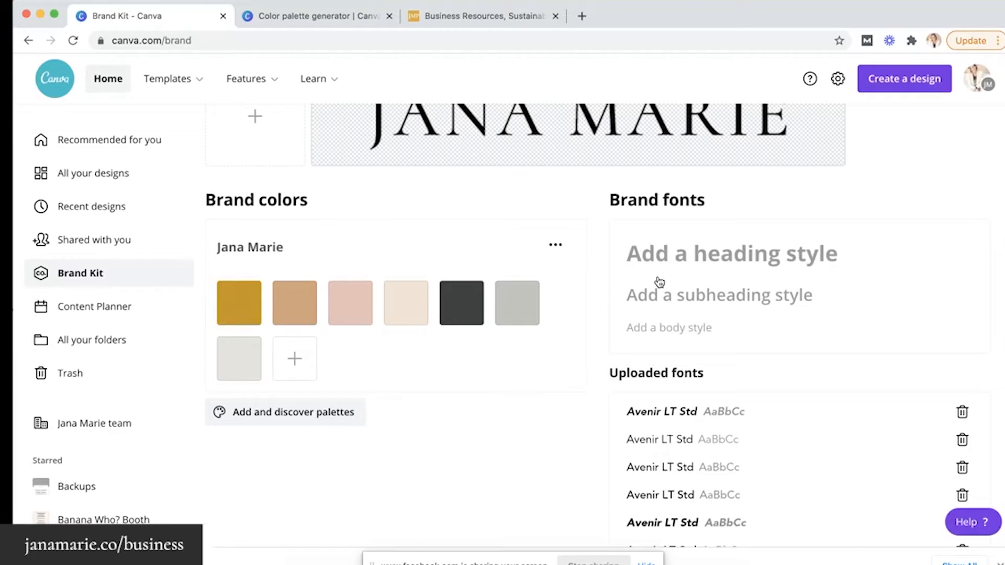
scroll(659, 282, up, 2)
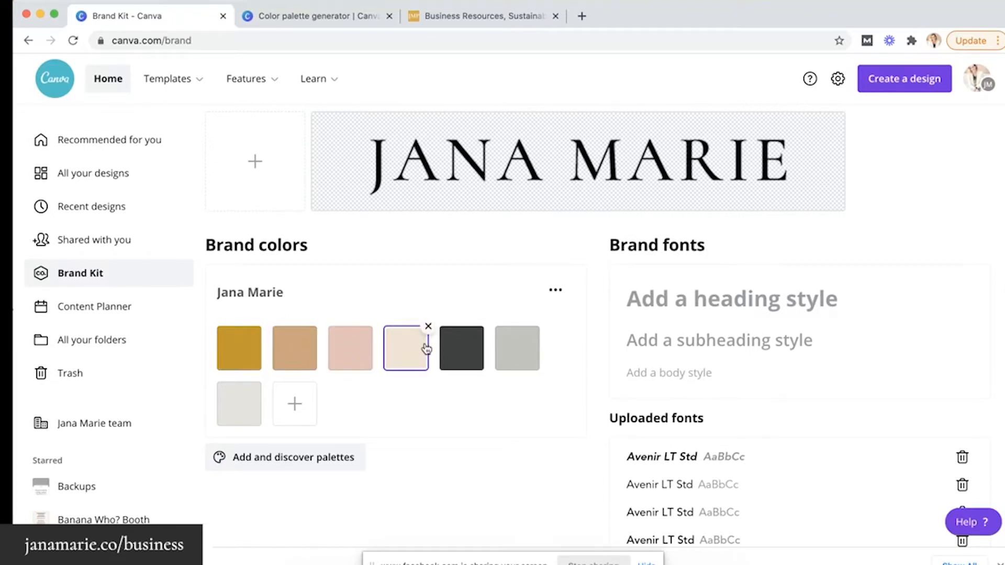
Set the heading style to Cormorant Garamond Bold 31.5
click(665, 301)
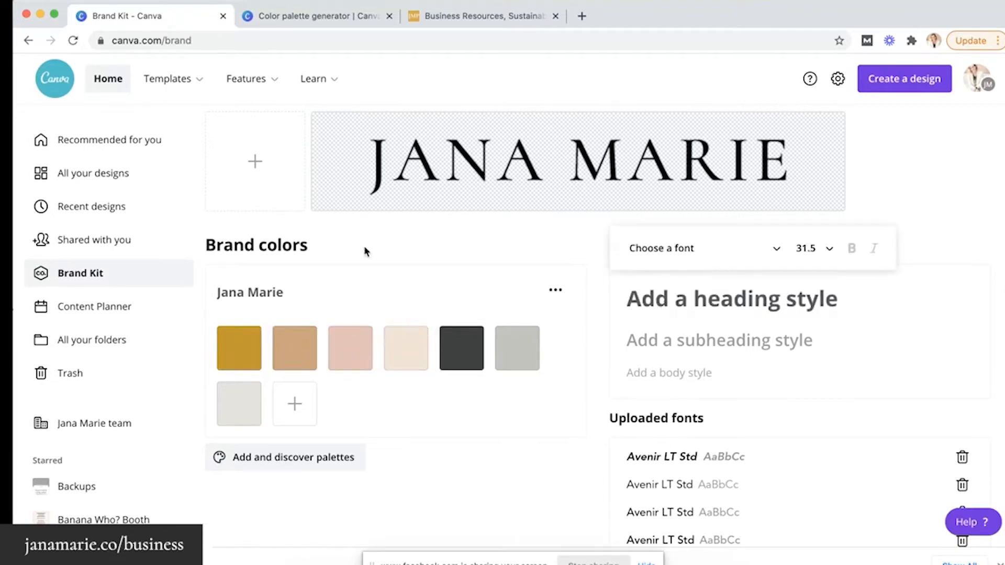
click(767, 252)
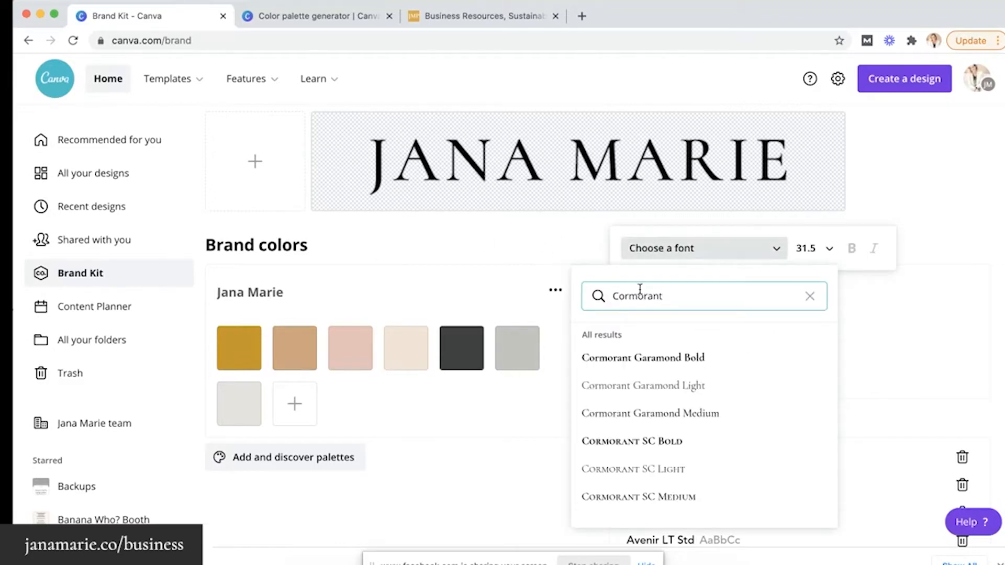
click(664, 357)
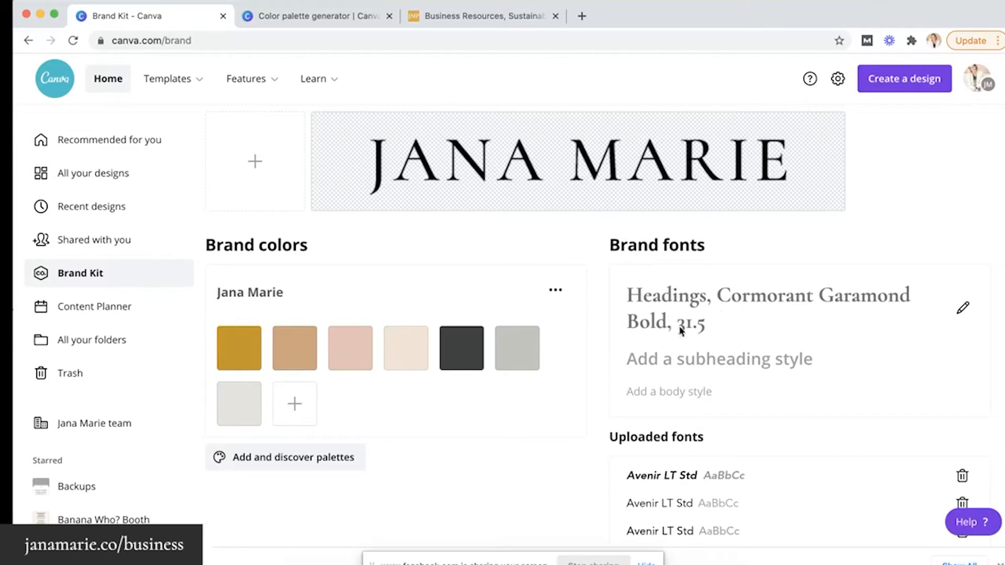
Search 'Cormorant' and set subheadings to Cormorant Garamond Medium 18
click(712, 361)
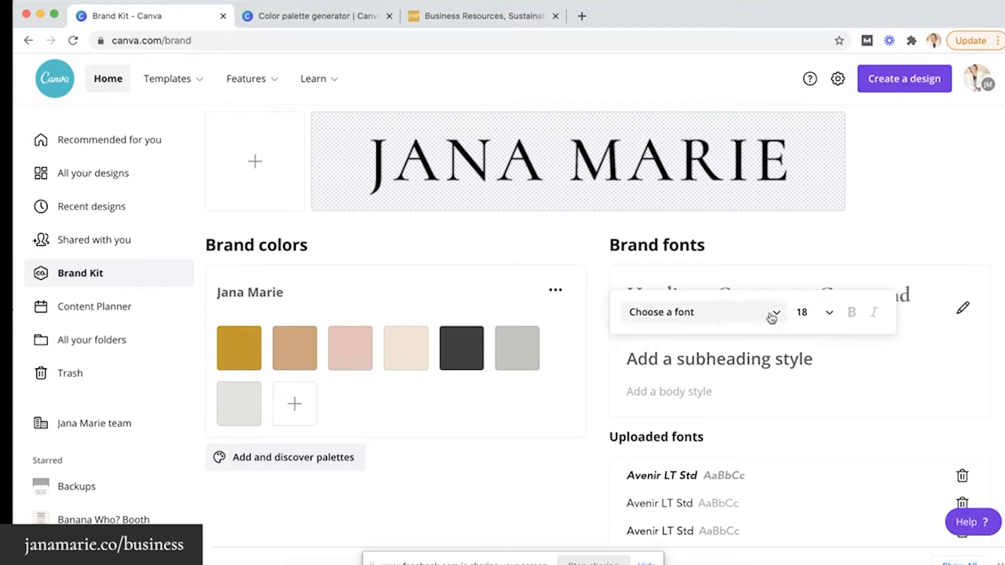
click(745, 311)
text(Cormorant)
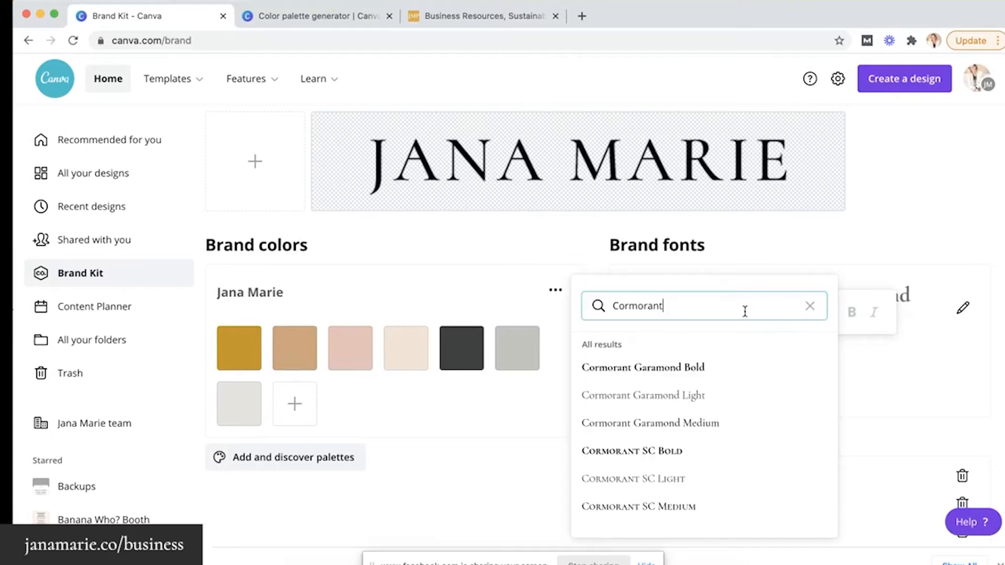
click(695, 426)
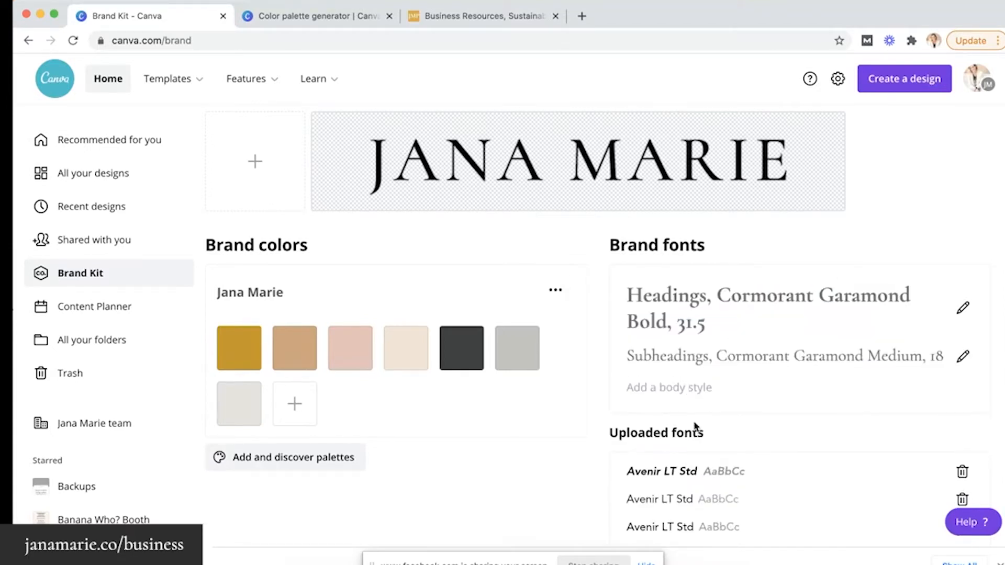
Set the body text style to Cormorant Garamond Light 12
click(672, 389)
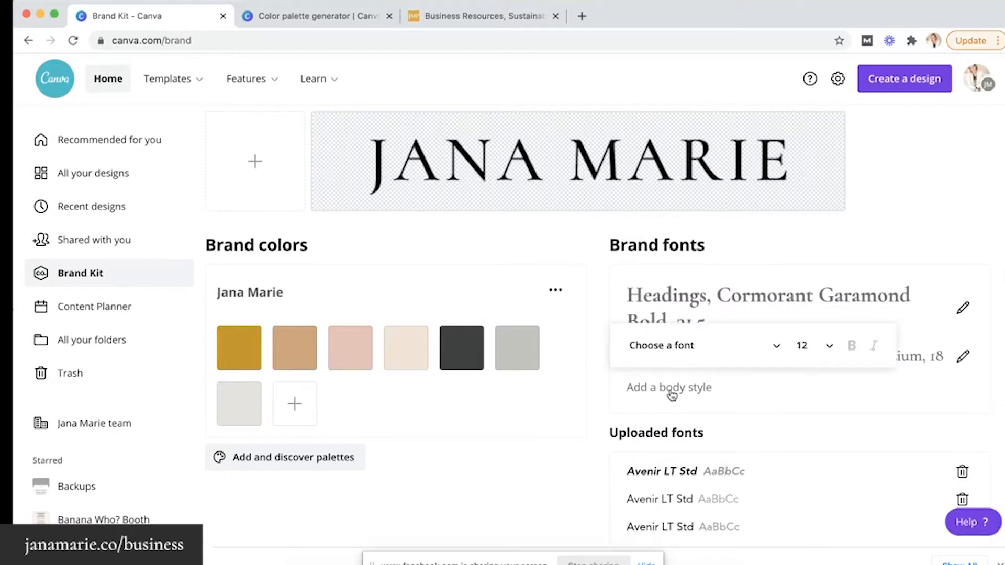
click(691, 352)
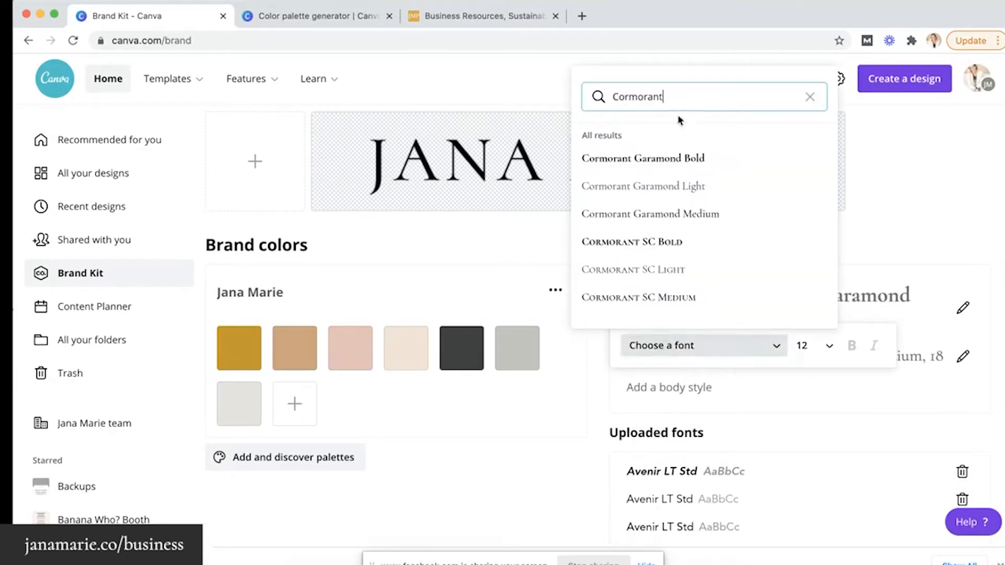
click(686, 187)
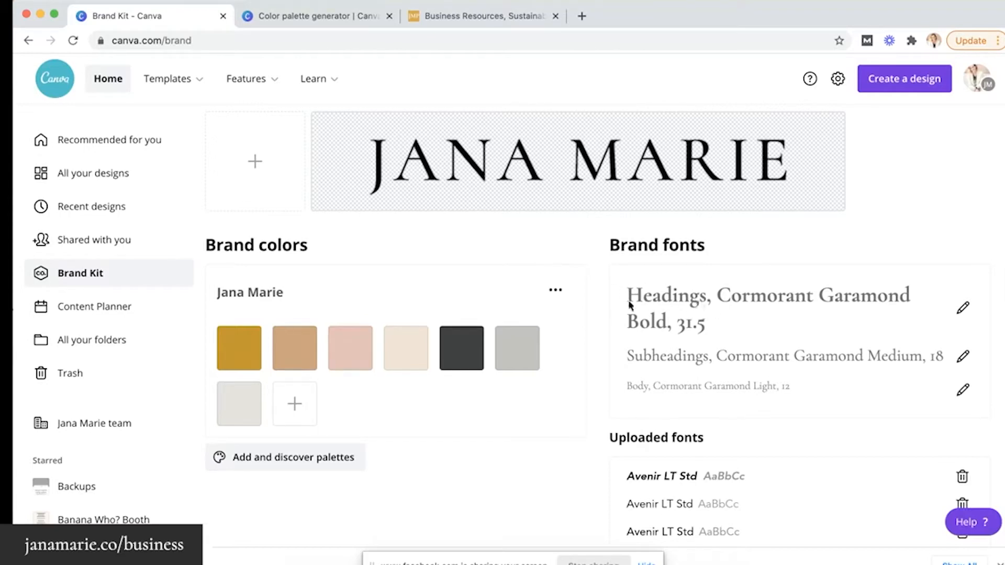
scroll(689, 301, down, 10)
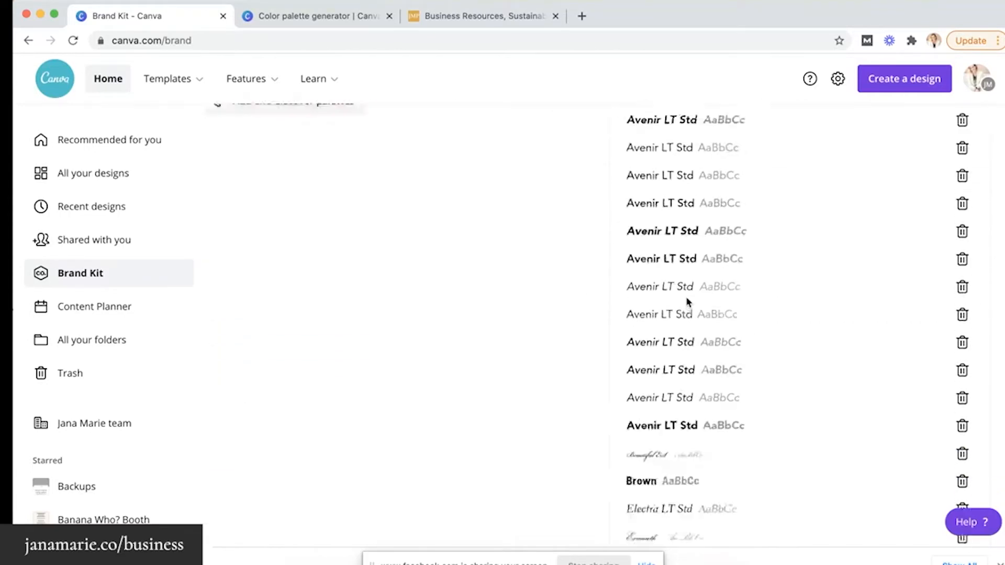
scroll(705, 336, up, 10)
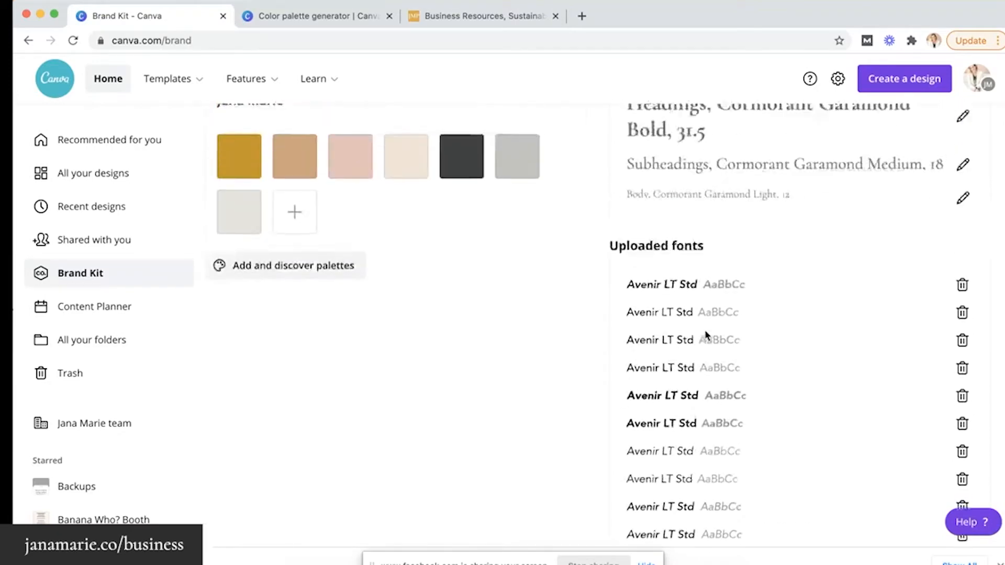
scroll(699, 425, down, 10)
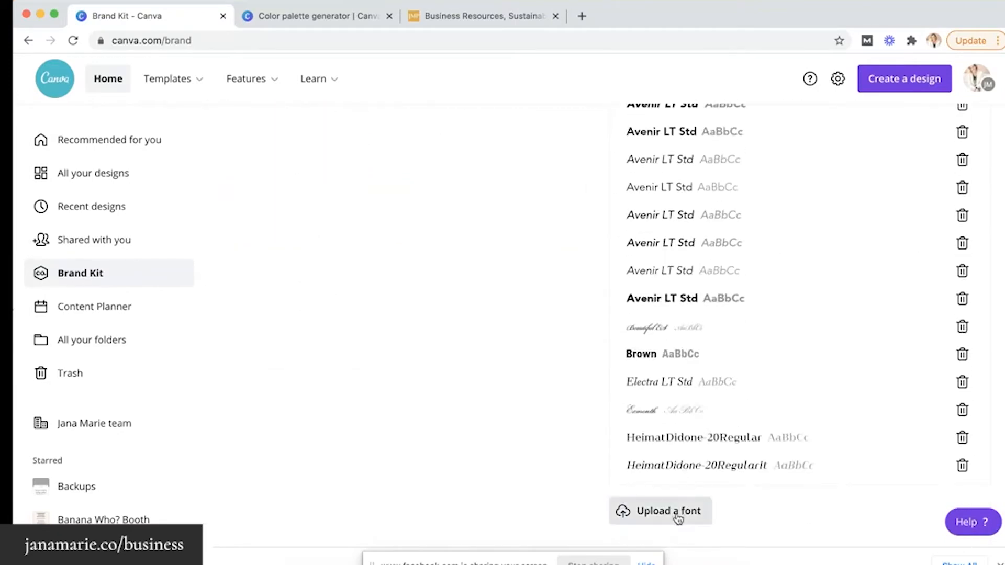
scroll(750, 298, up, 10)
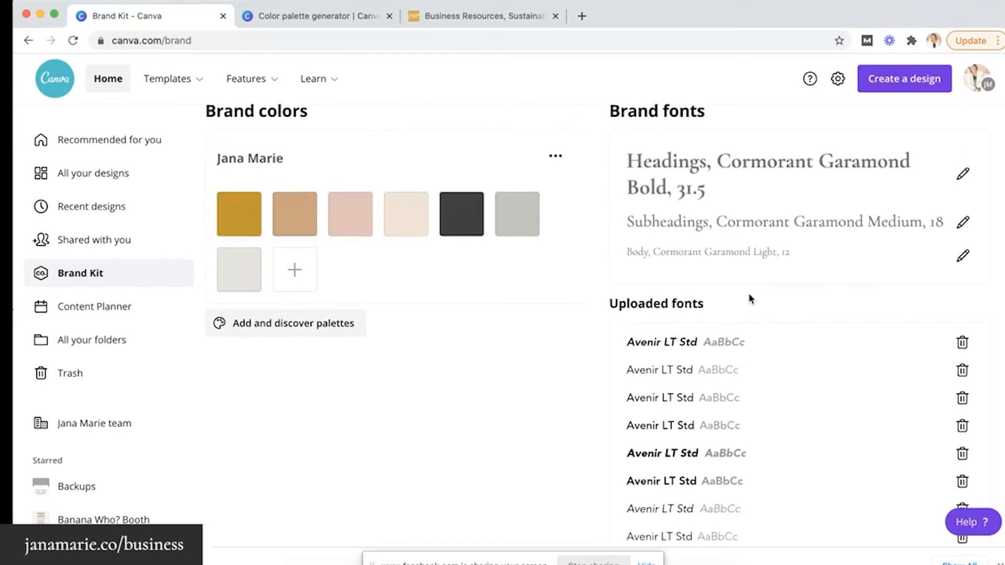
scroll(750, 298, up, 2)
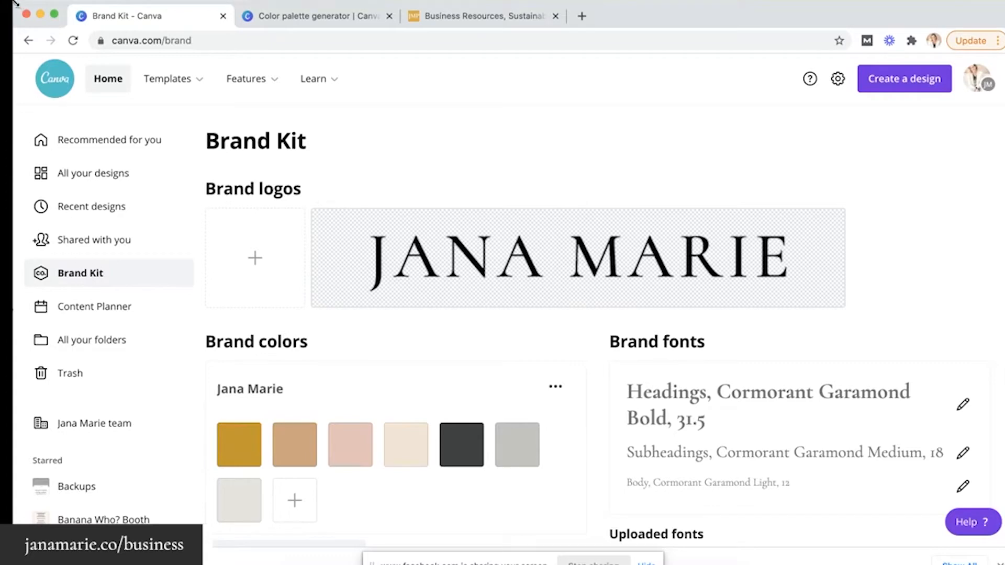
drag(104, 4, 239, 4)
drag(148, 273, 13, 274)
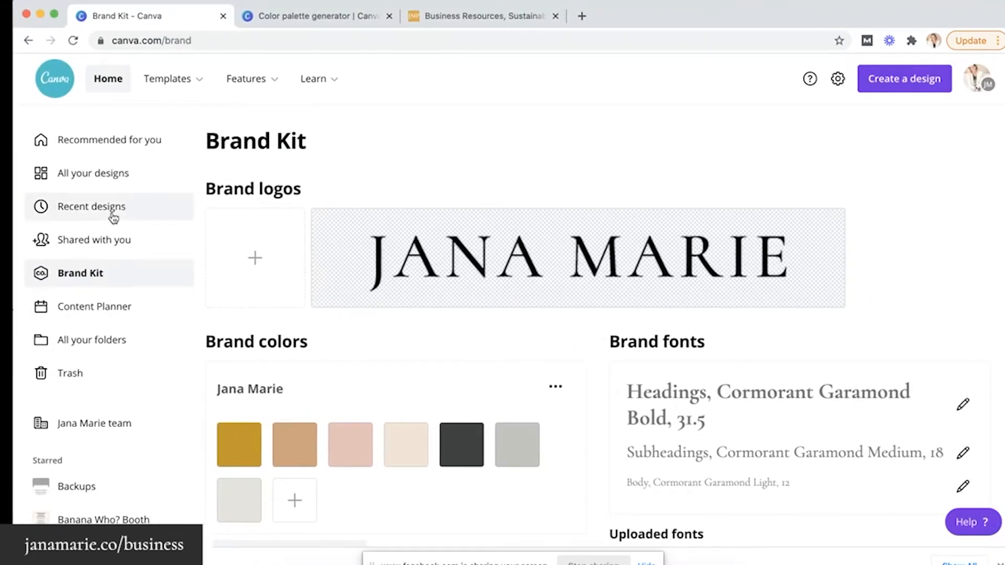
Show the Folders page listing Uploads, Backups, Favs, Photos and SU Shared Templates
click(77, 343)
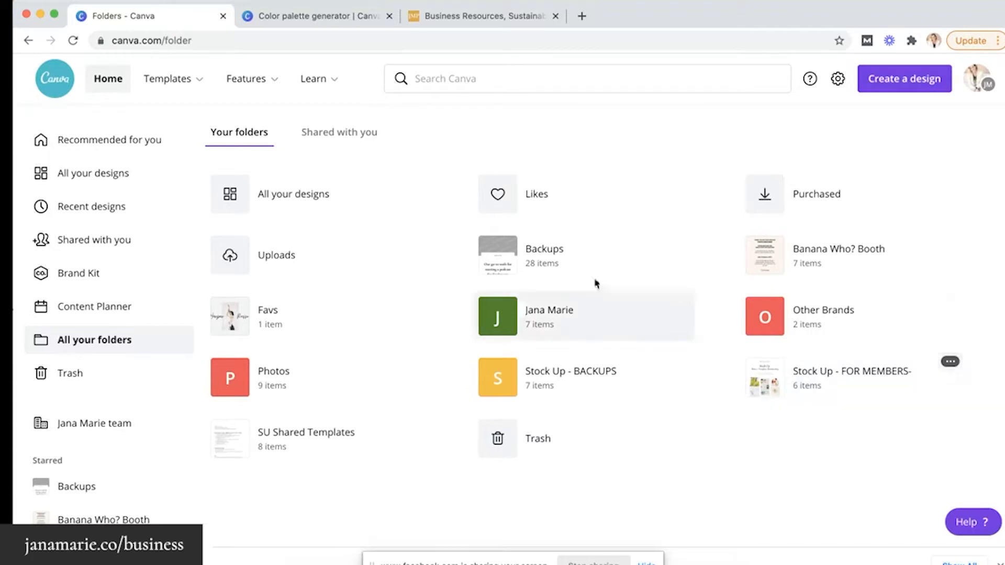
scroll(392, 251, up, 1)
scroll(393, 252, up, 1)
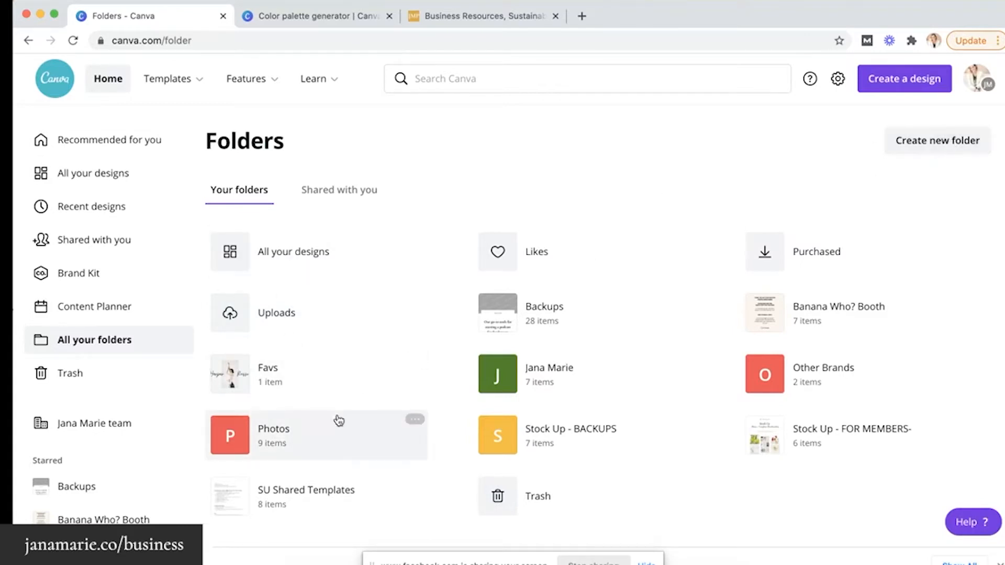
Create a new folder named Instagram
click(918, 153)
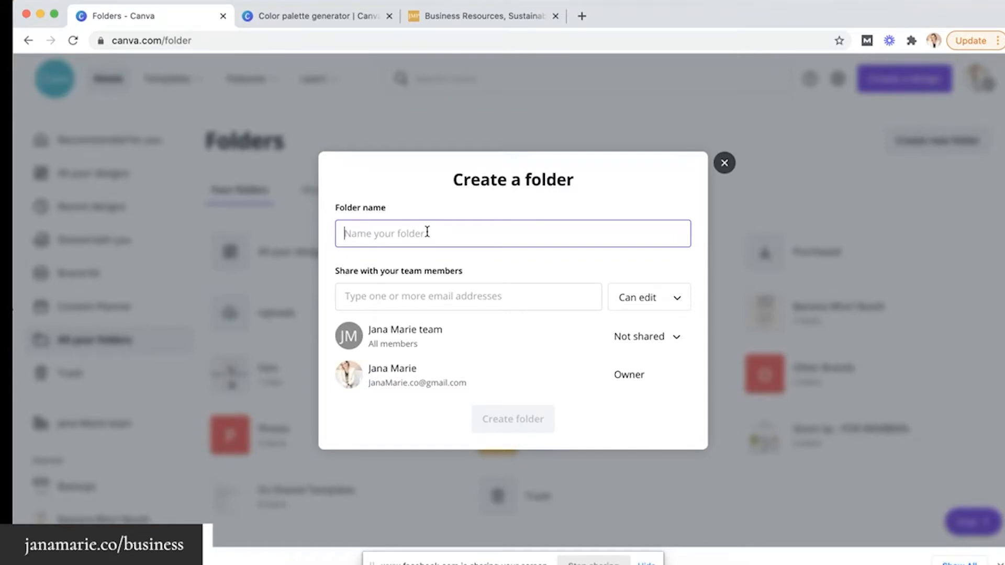
text(Instagram)
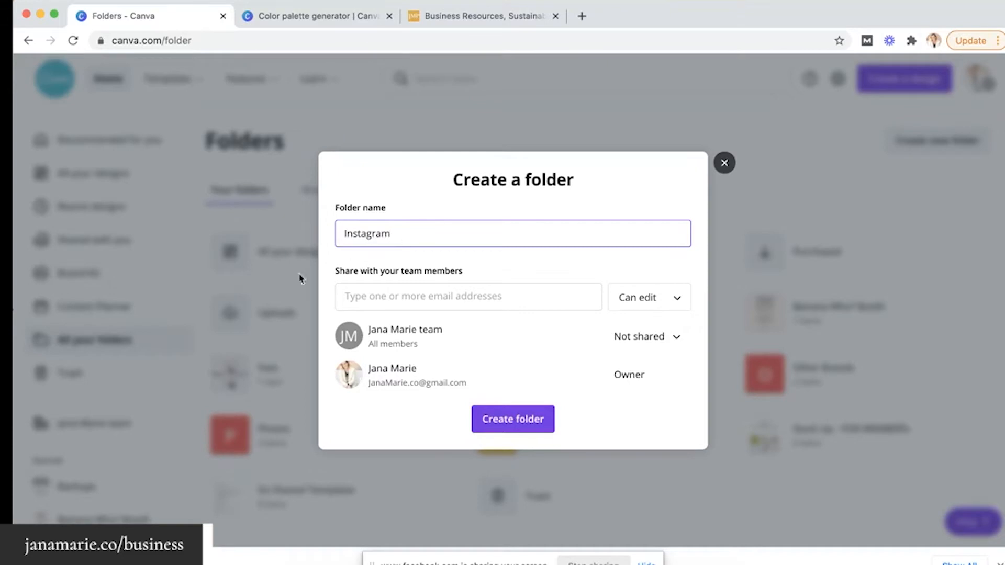
click(486, 426)
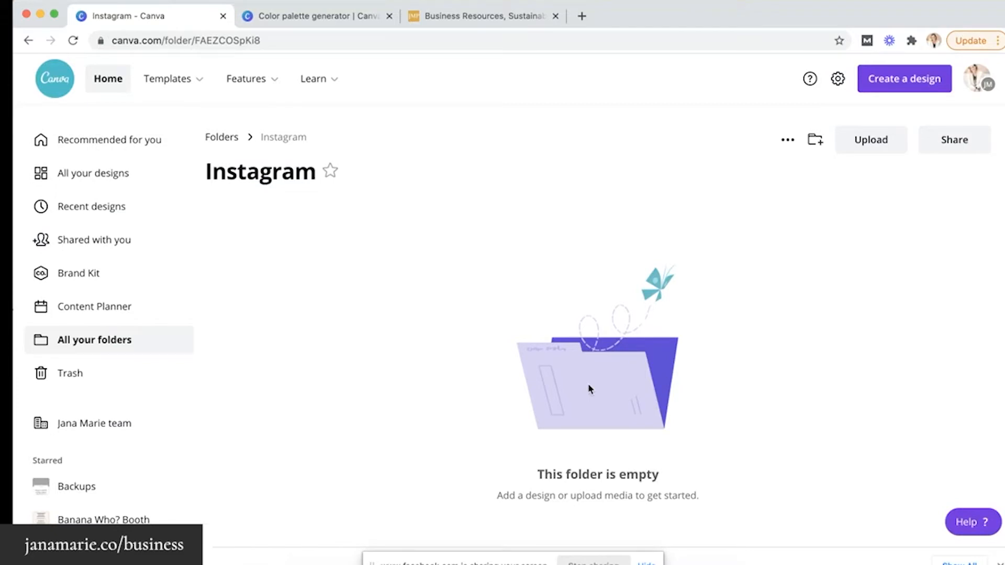
Add Social Posts and Photos subfolders inside Instagram, keeping team edit access
click(815, 140)
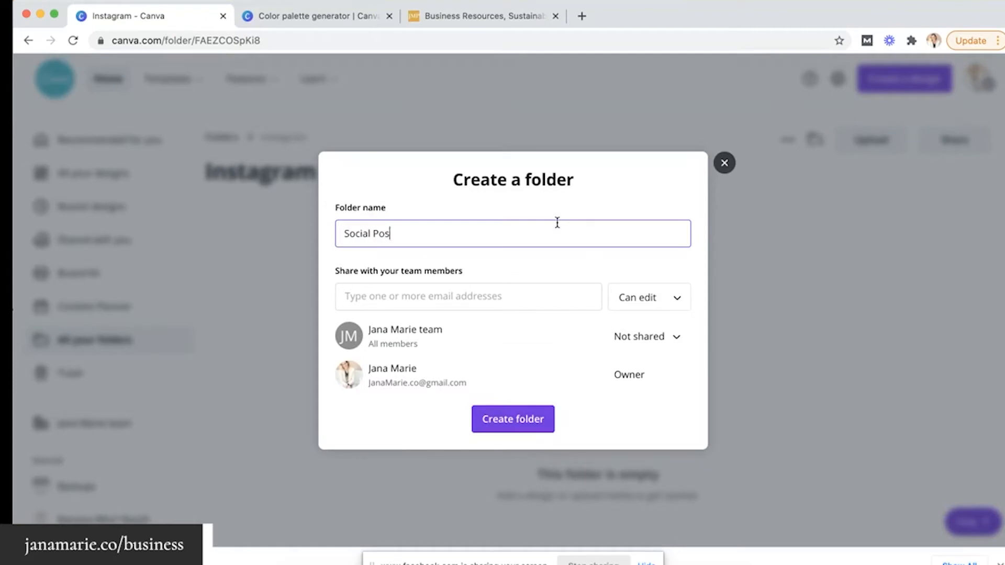
click(510, 419)
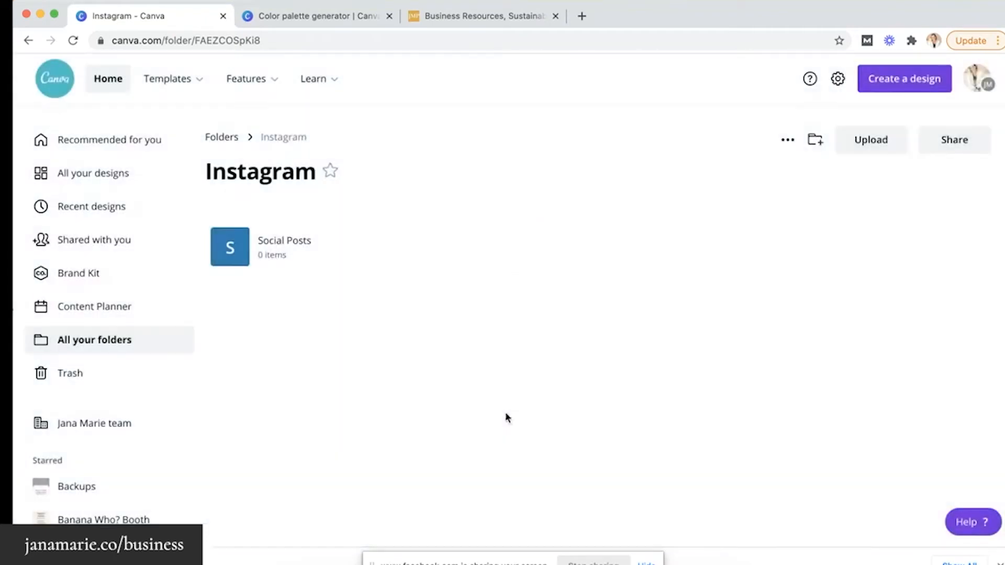
click(814, 142)
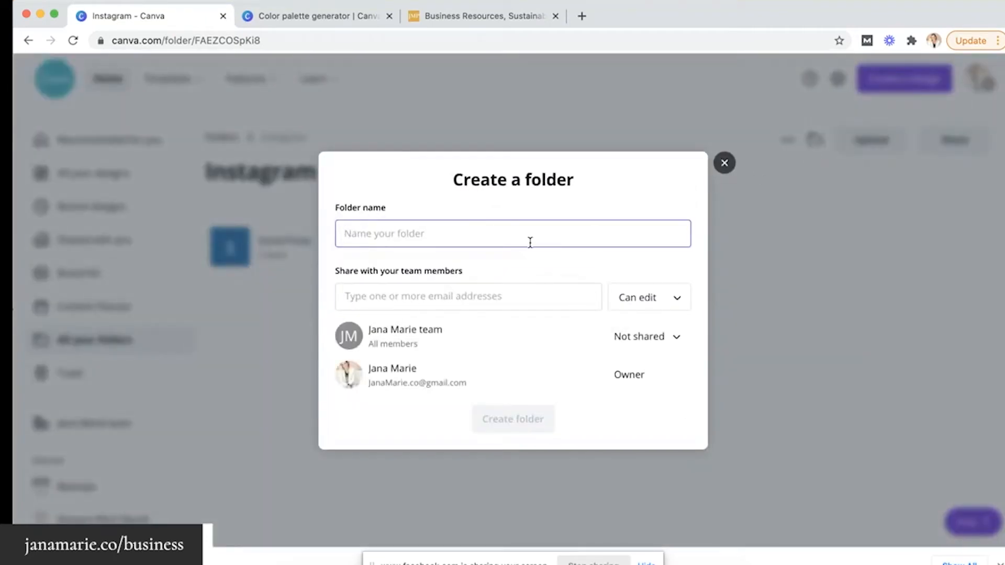
text(Photos)
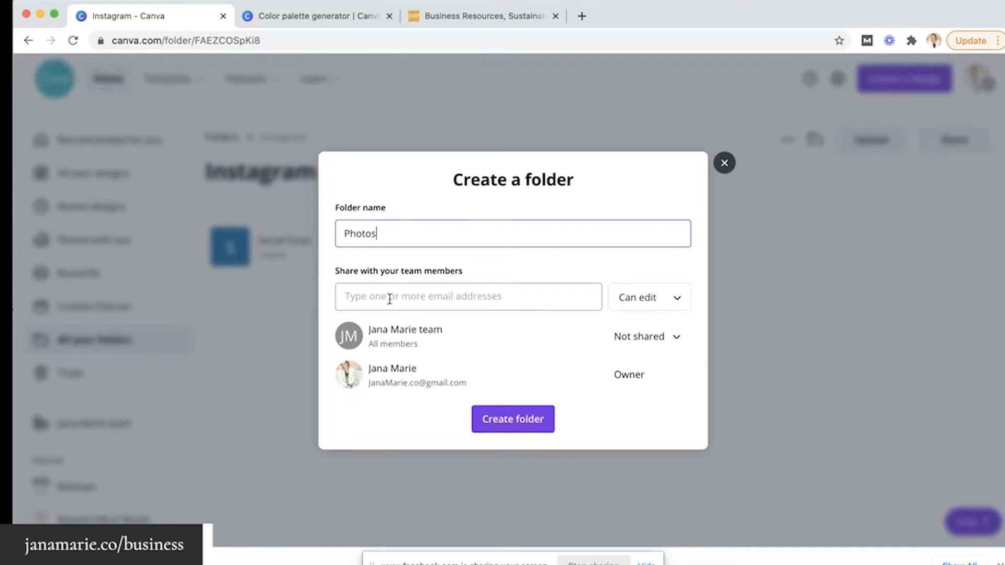
click(670, 306)
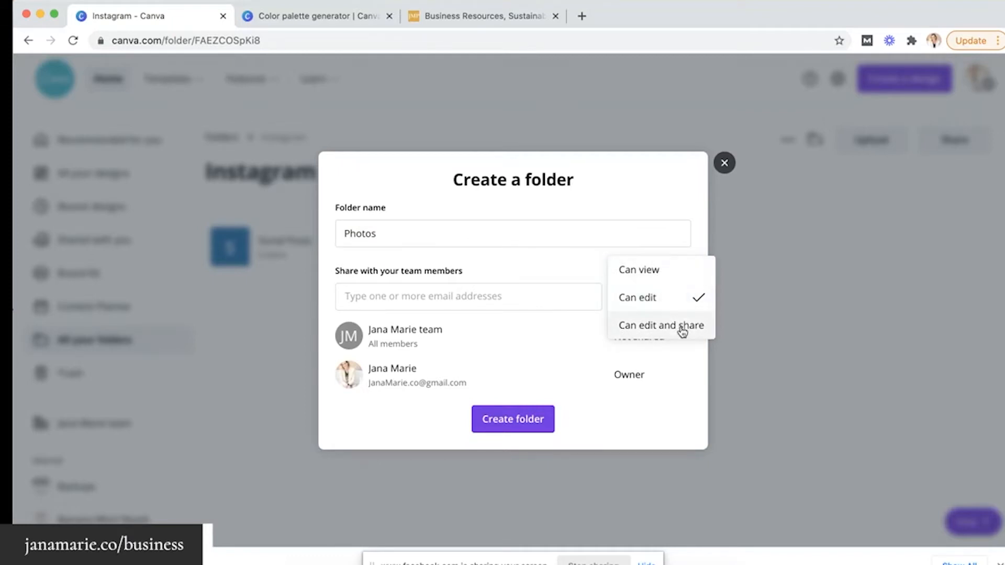
click(639, 425)
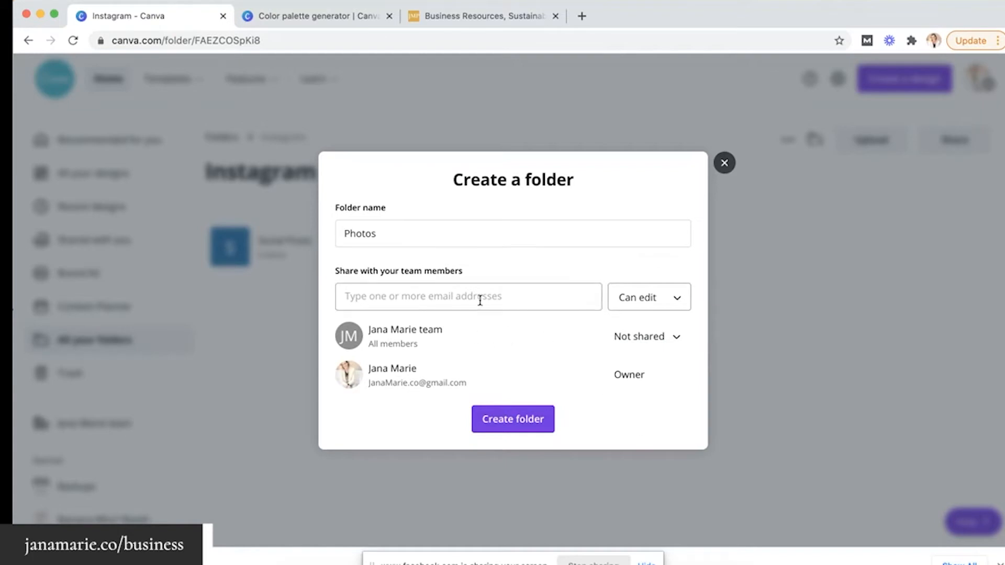
click(505, 426)
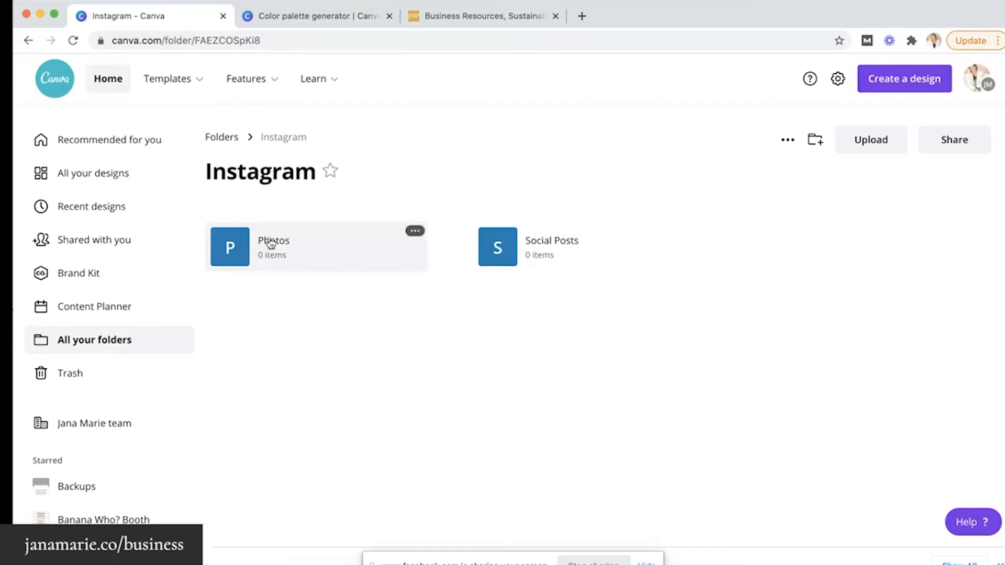
Drag all 21 Wellness-Office-StockUp photos from Finder's favourites folder into Canva's Photos folder
click(271, 249)
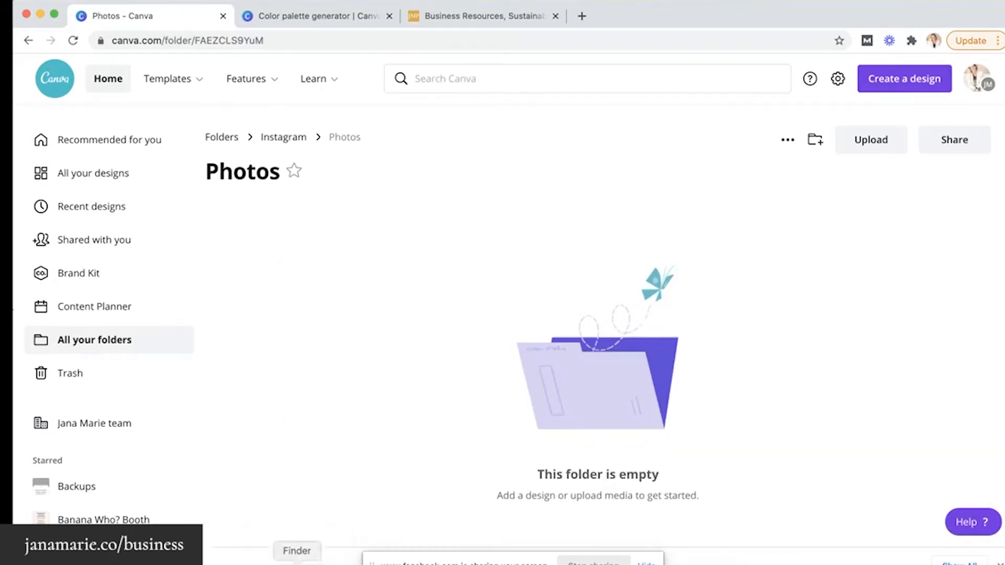
click(299, 558)
scroll(508, 232, down, 5)
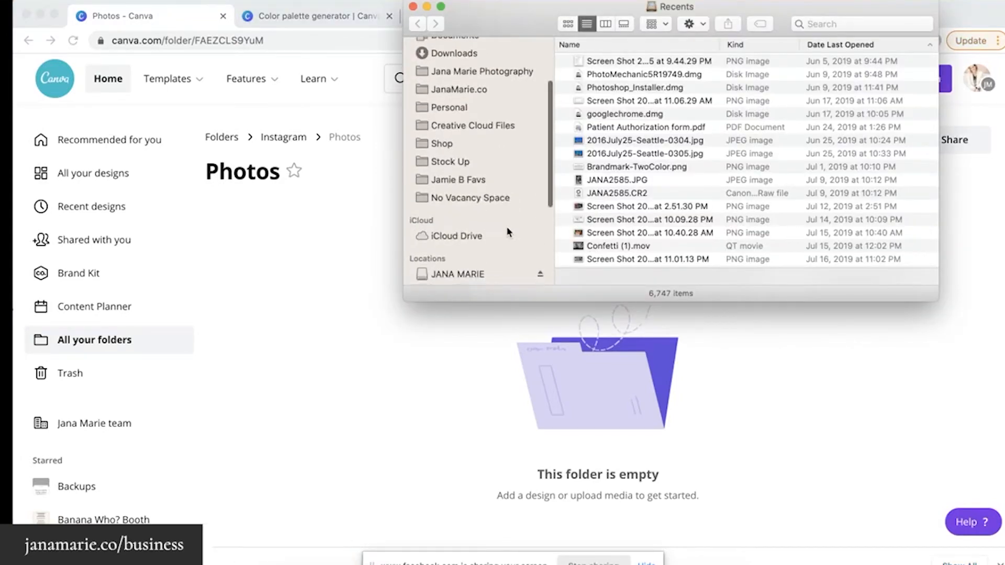
click(467, 180)
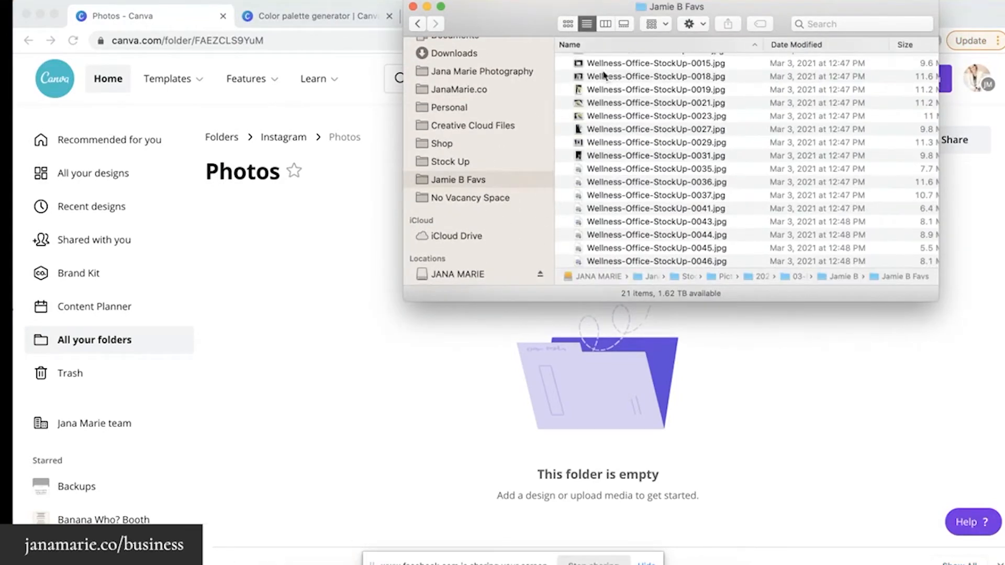
click(568, 24)
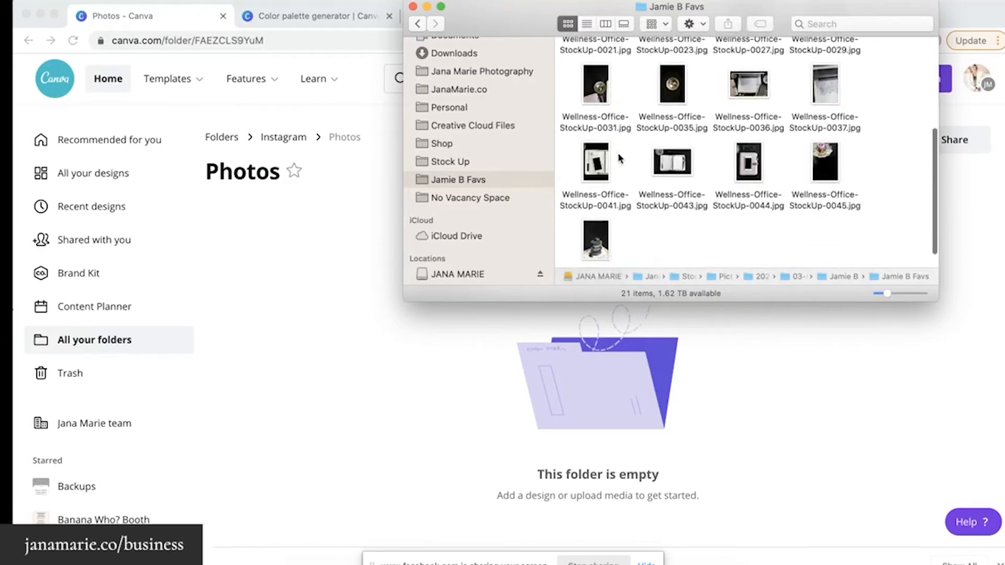
scroll(618, 152, down, 2)
click(593, 63)
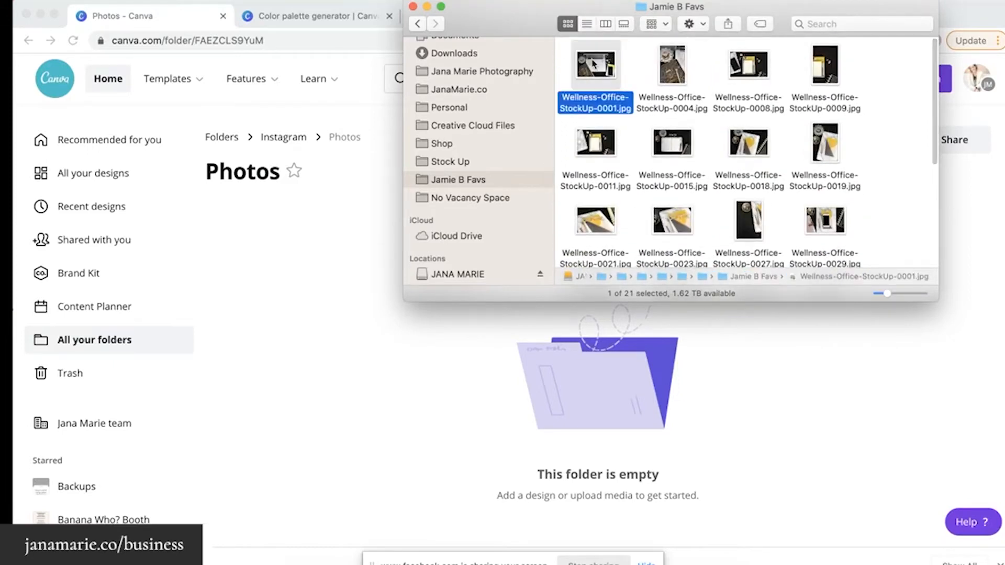
key(super+a)
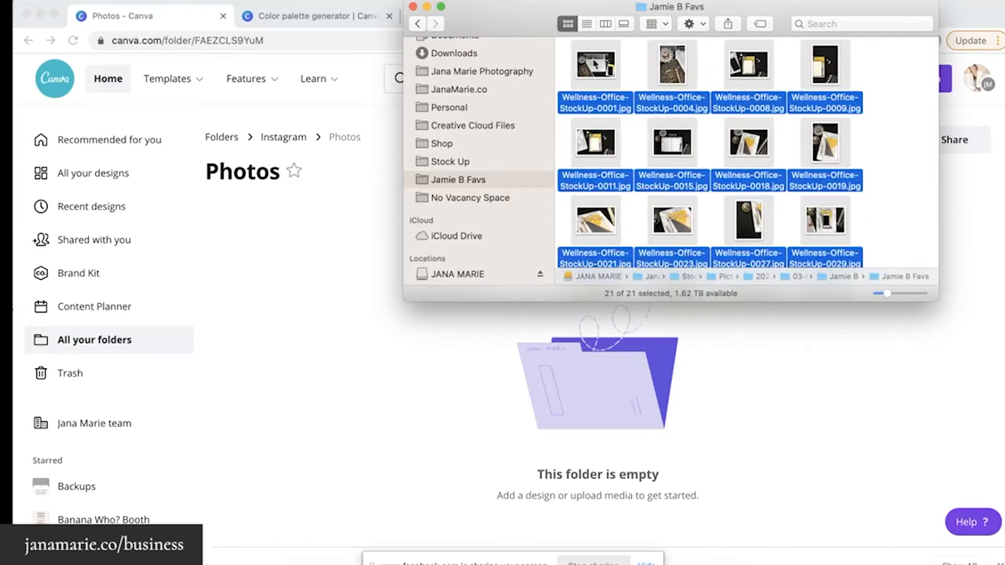
drag(597, 65, 309, 370)
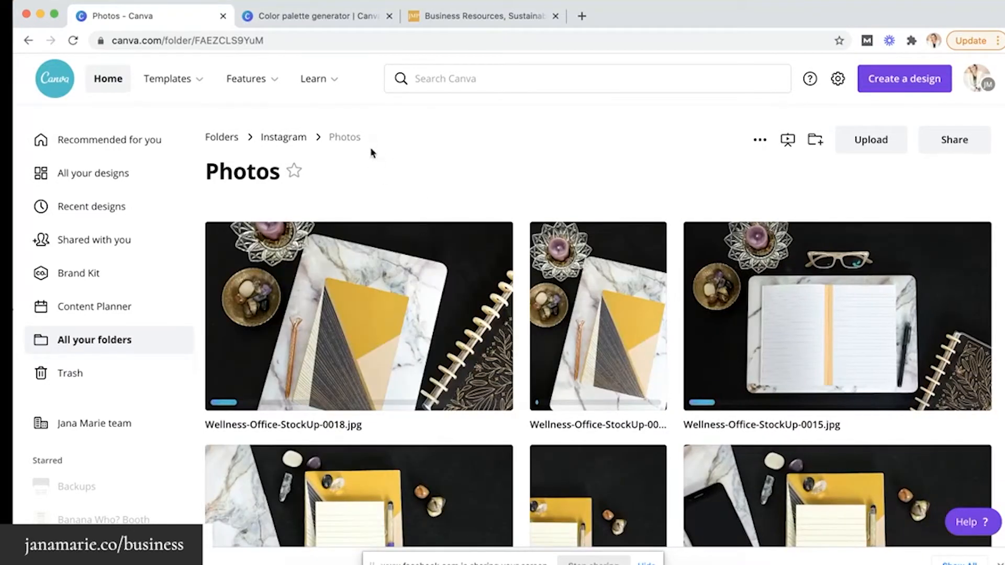
Scroll through the uploaded Wellness-Office-StockUp thumbnails in Instagram > Photos and back to the top
scroll(343, 236, down, 6)
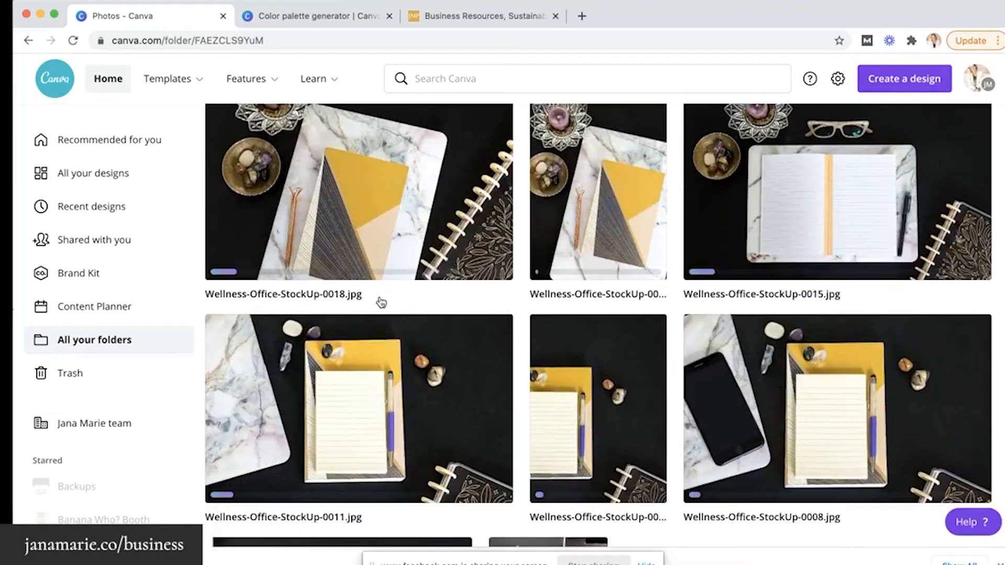
scroll(462, 236, up, 5)
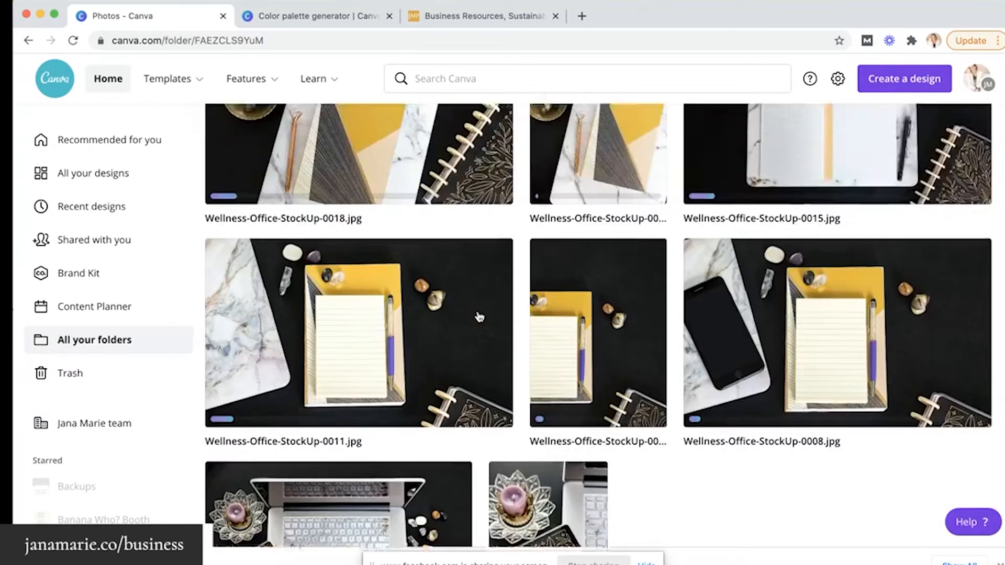
scroll(479, 316, down, 4)
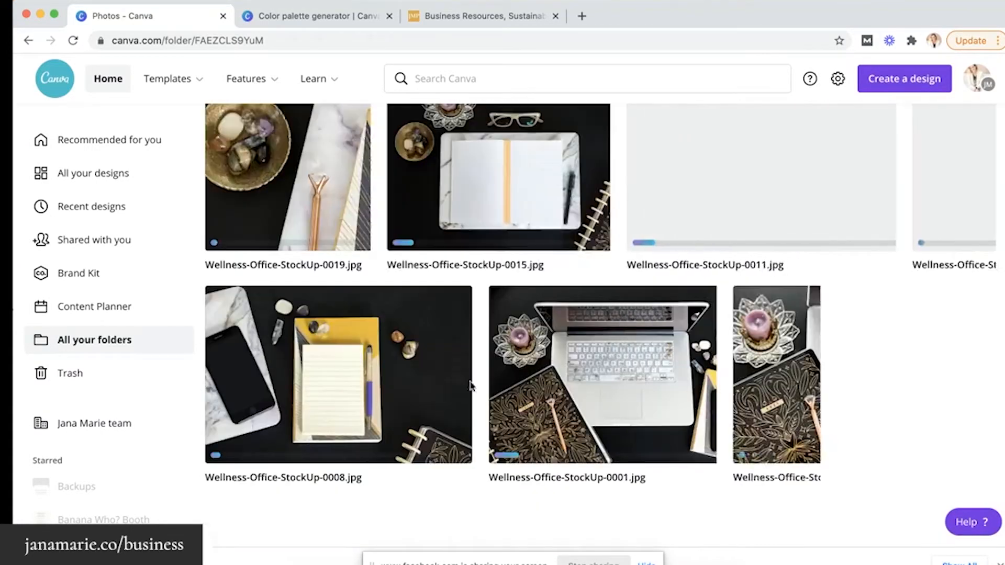
scroll(531, 295, up, 4)
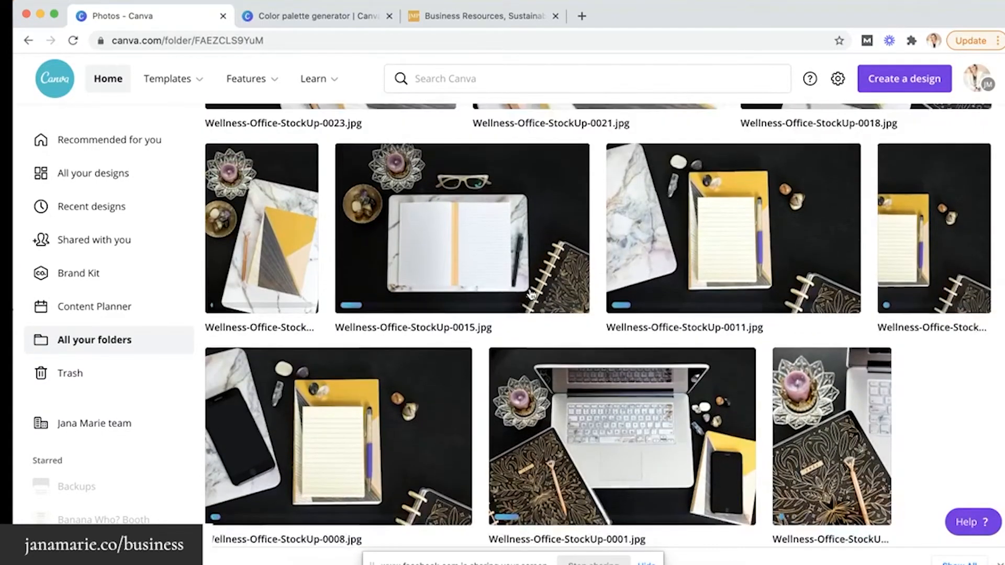
scroll(531, 294, up, 2)
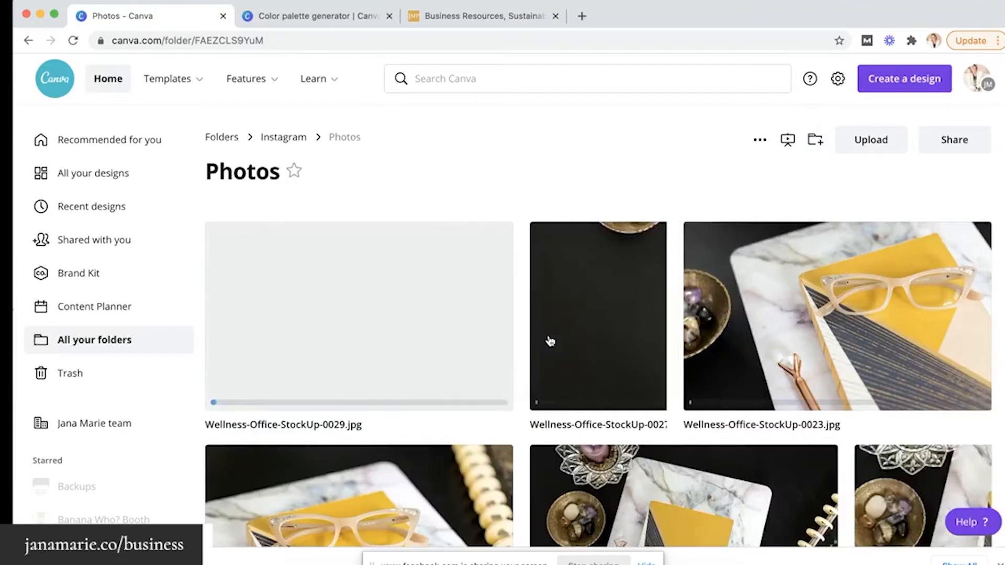
scroll(550, 341, down, 2)
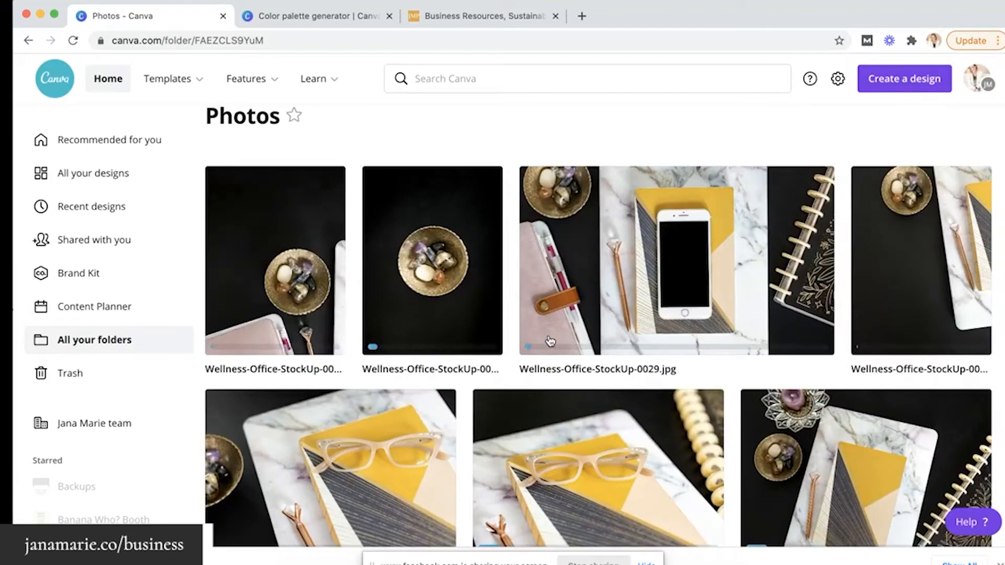
scroll(549, 341, down, 2)
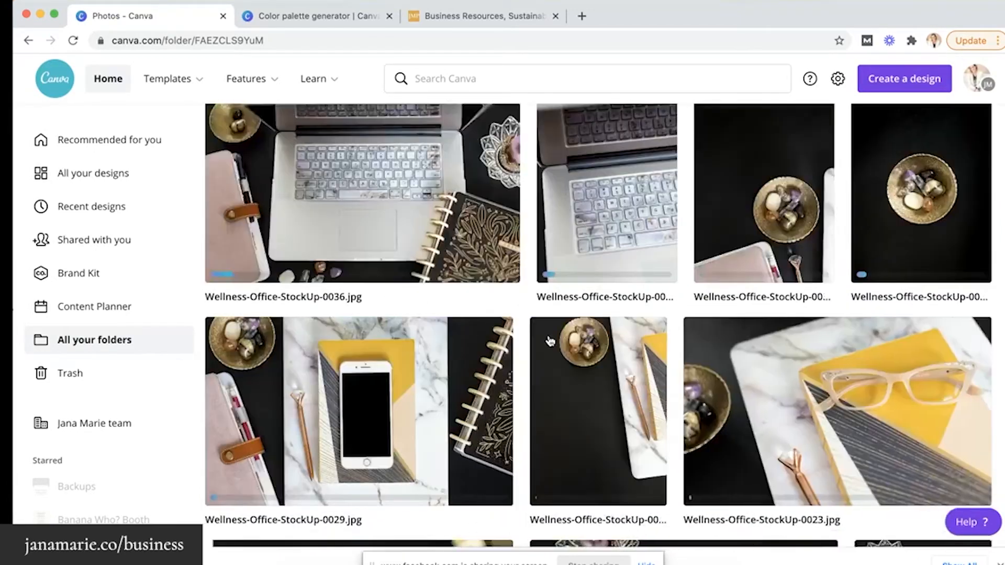
scroll(550, 341, down, 4)
scroll(550, 342, up, 6)
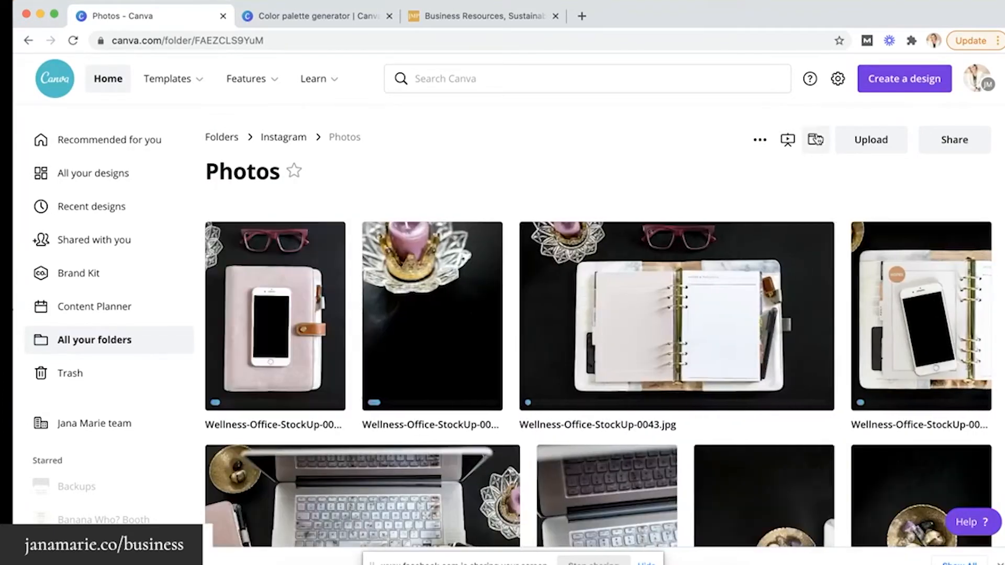
scroll(705, 337, down, 3)
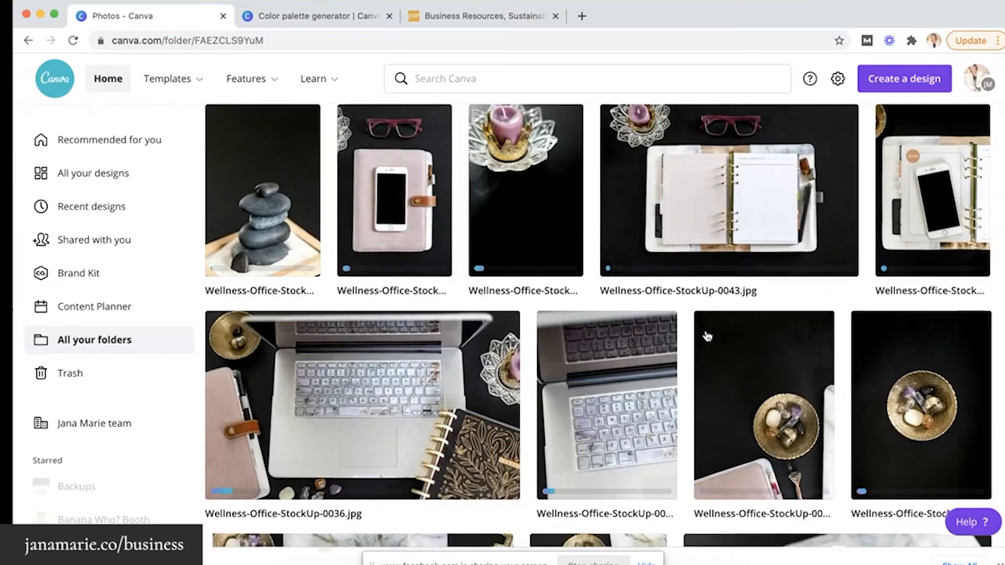
scroll(704, 337, down, 12)
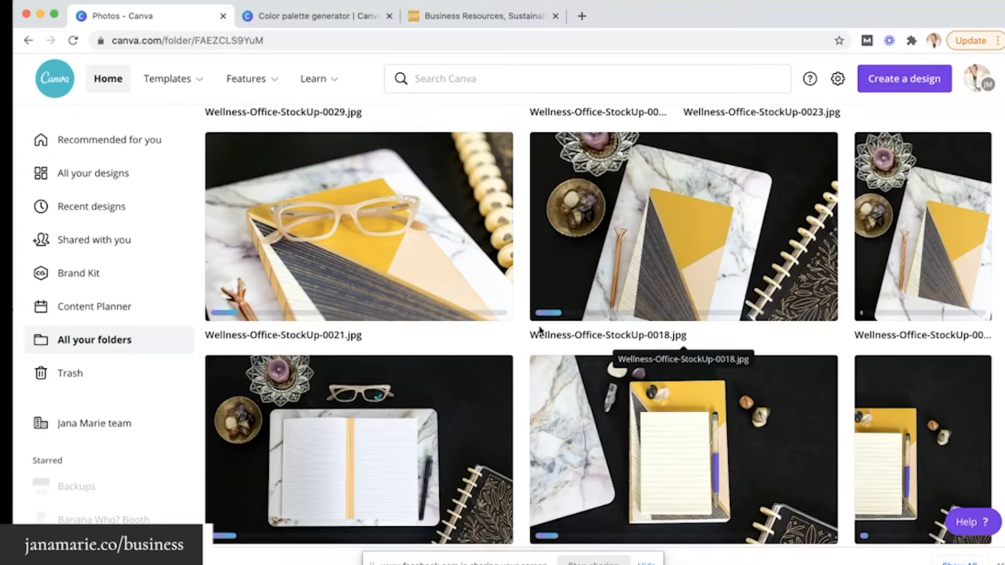
scroll(371, 233, up, 15)
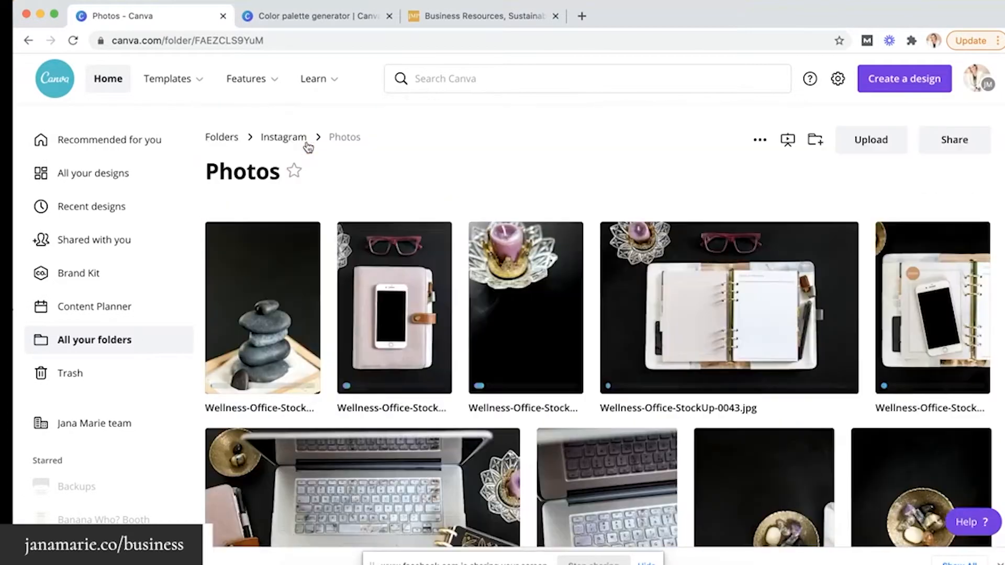
Look inside the top-level Photos folder, then return to the overview showing Instagram with 2 items
click(226, 142)
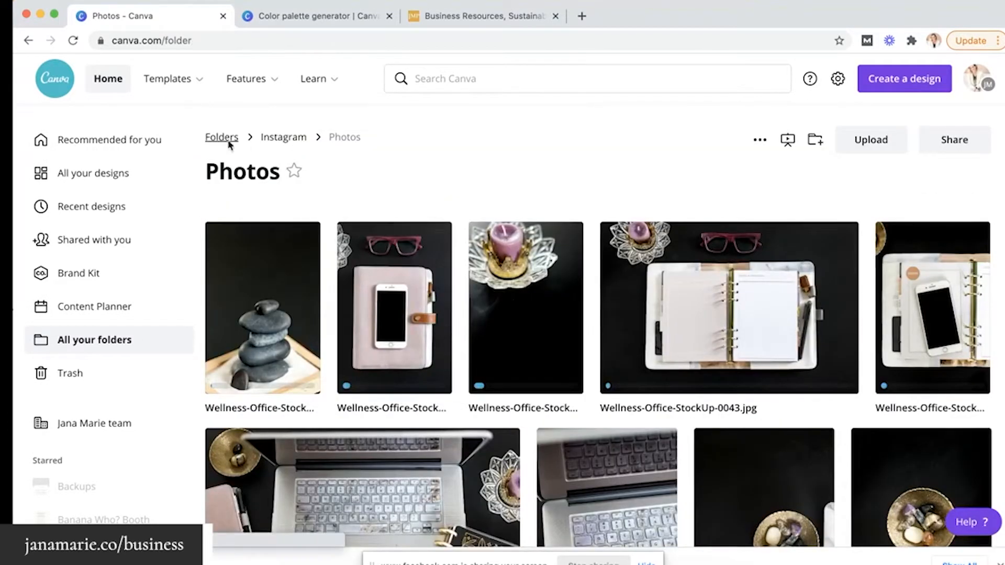
scroll(393, 323, down, 1)
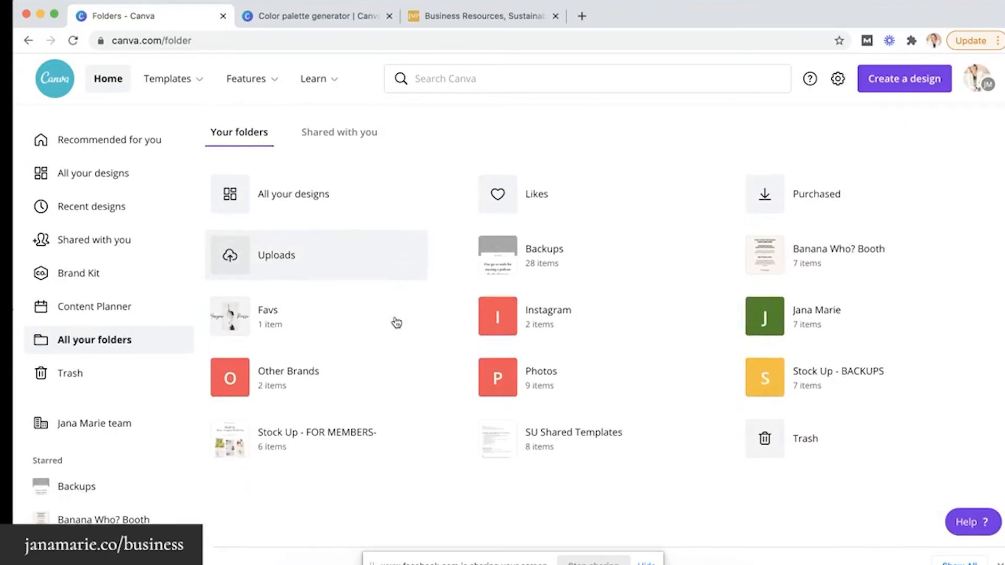
click(551, 390)
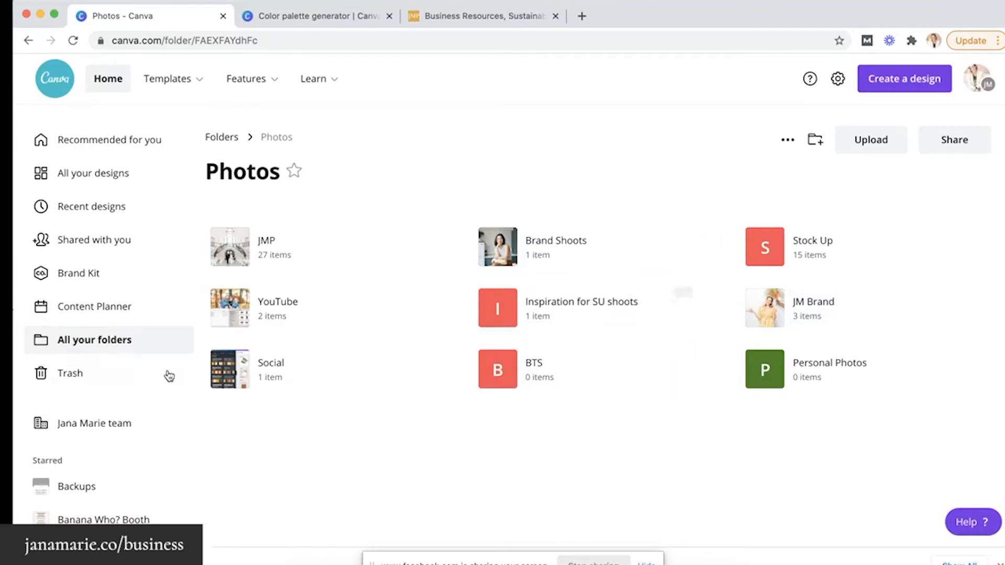
click(105, 341)
scroll(360, 364, down, 1)
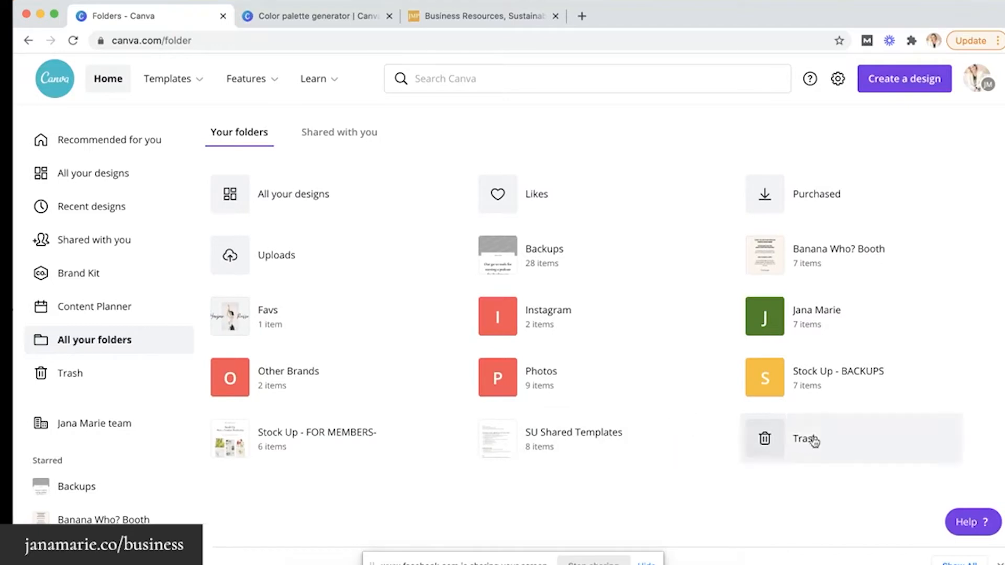
scroll(555, 340, up, 1)
scroll(555, 340, up, 1)
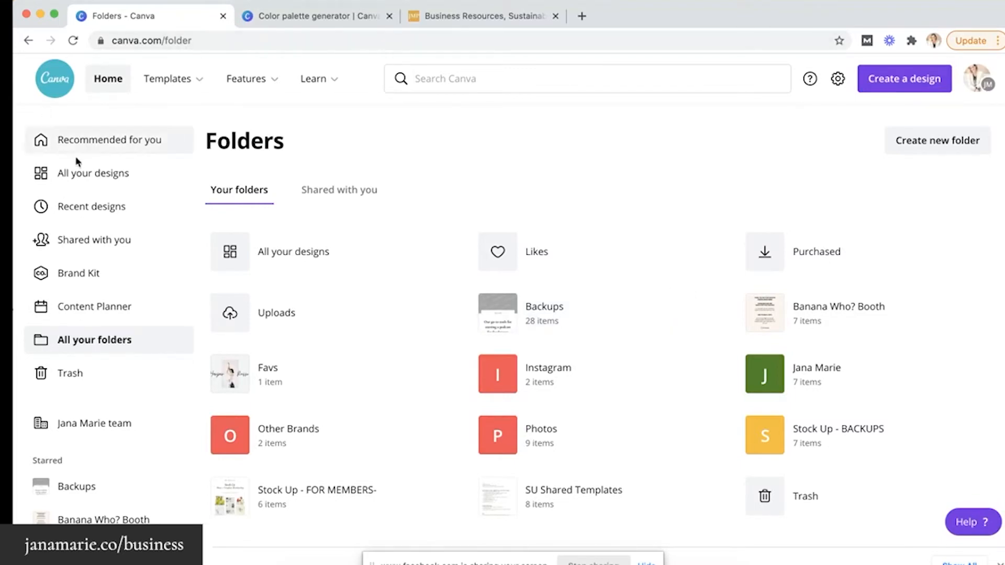
Browse All your designs to locate the PIN/IG Stories Health, Pinks mood board
click(83, 173)
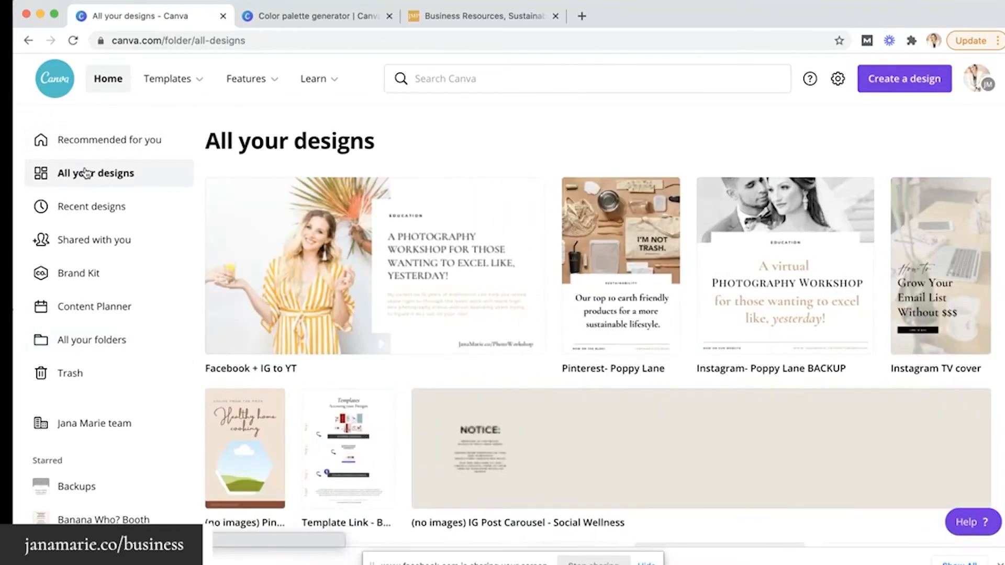
scroll(395, 258, down, 1)
scroll(395, 258, up, 1)
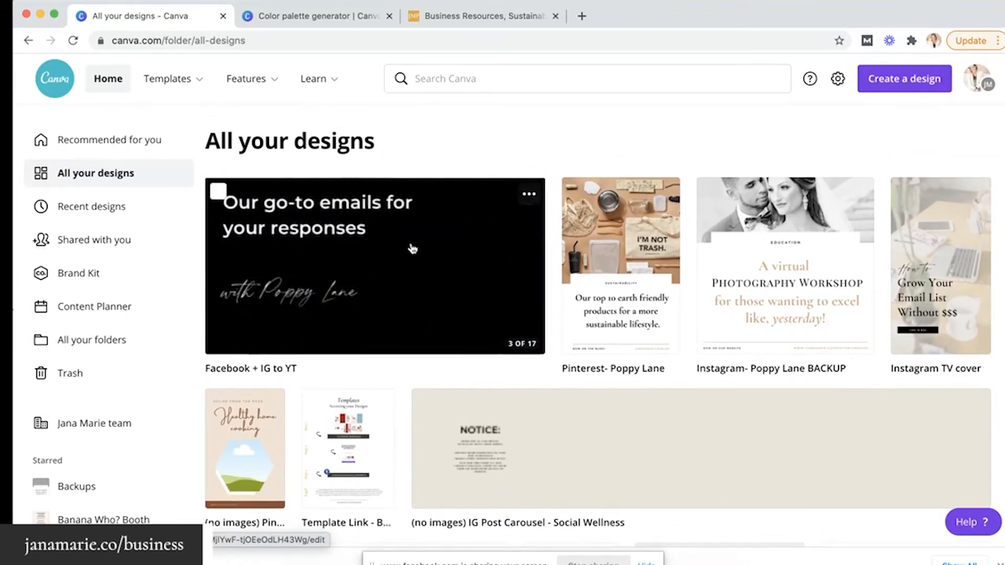
mouse_move(388, 217)
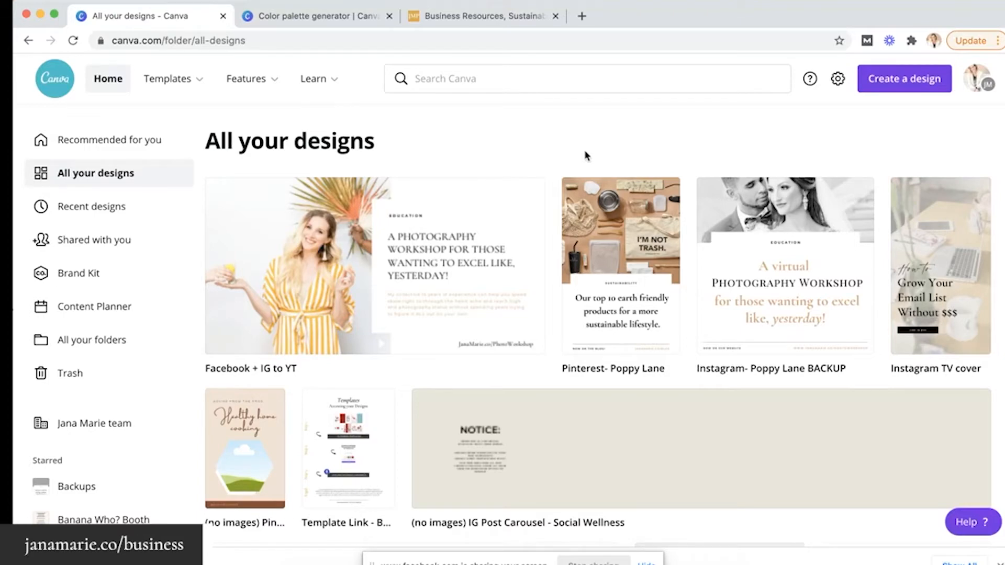
scroll(585, 155, down, 5)
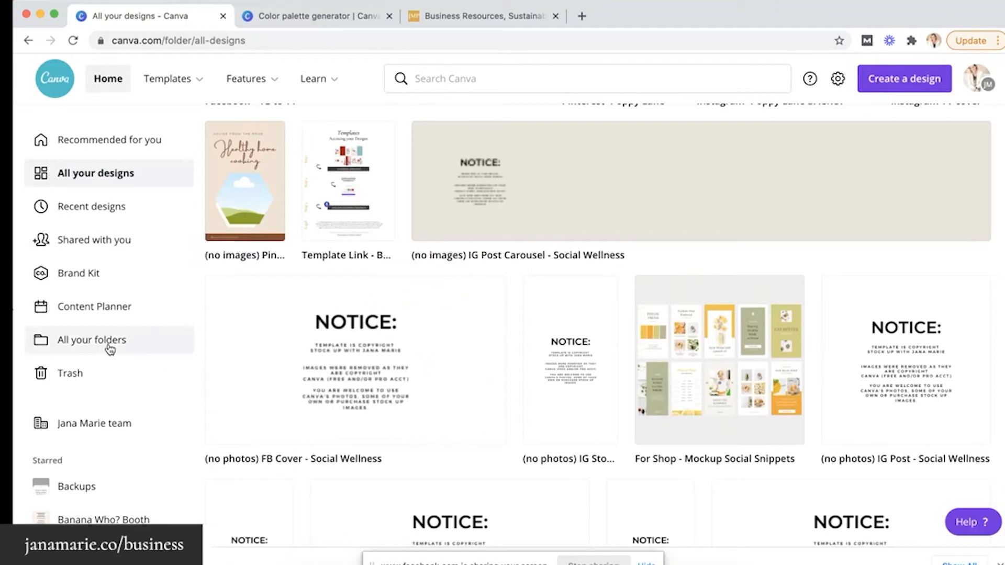
scroll(416, 402, down, 8)
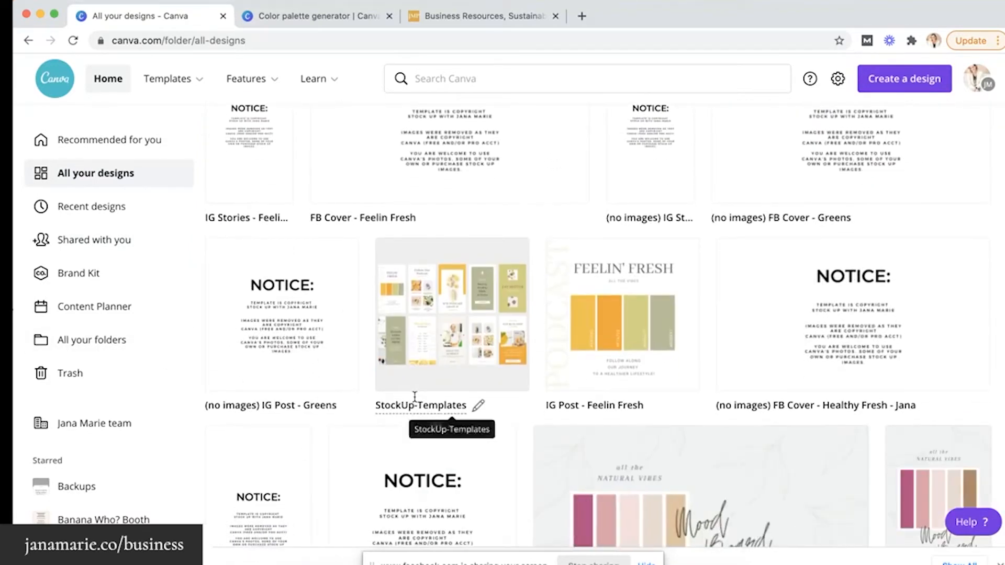
scroll(455, 397, down, 3)
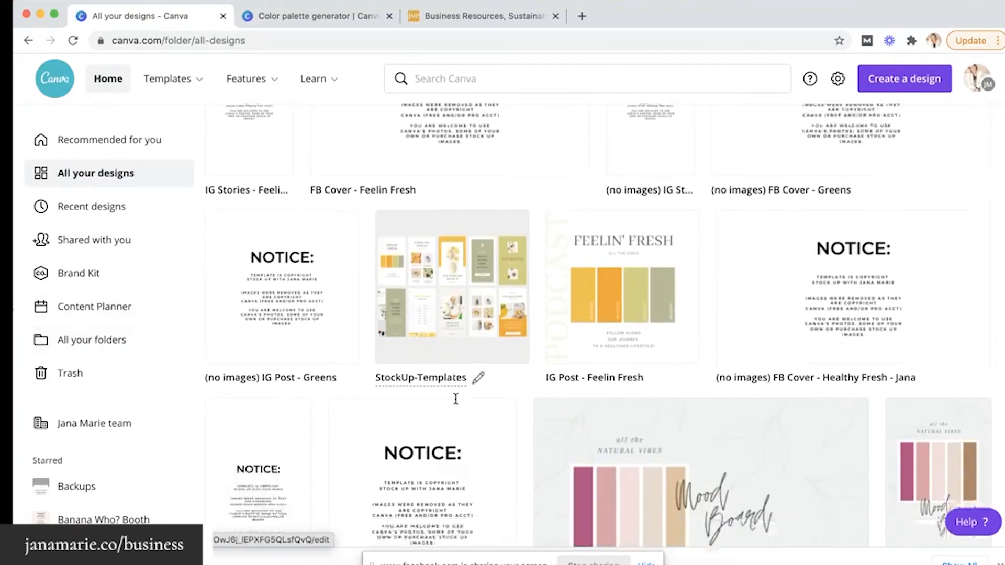
scroll(457, 405, down, 3)
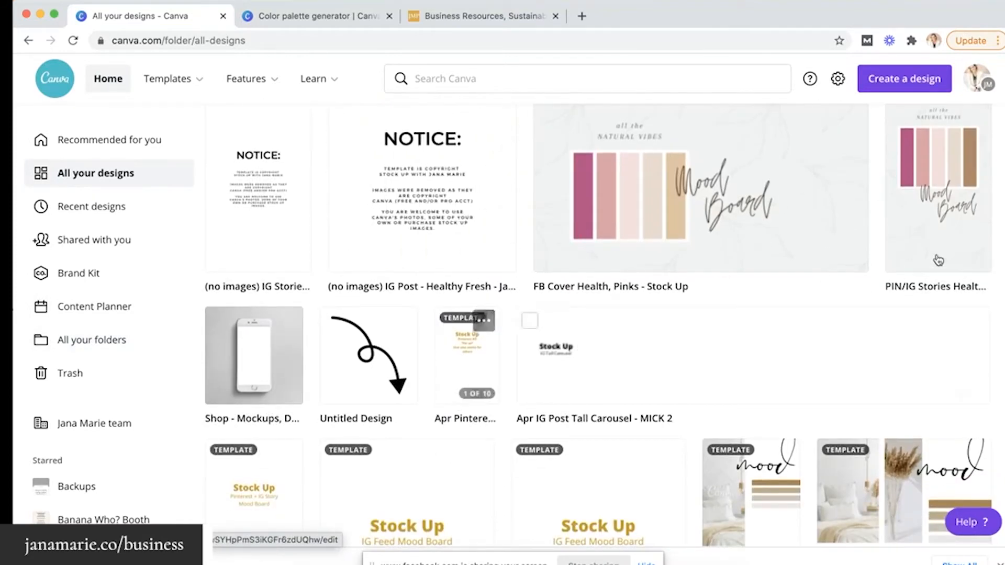
scroll(931, 232, down, 1)
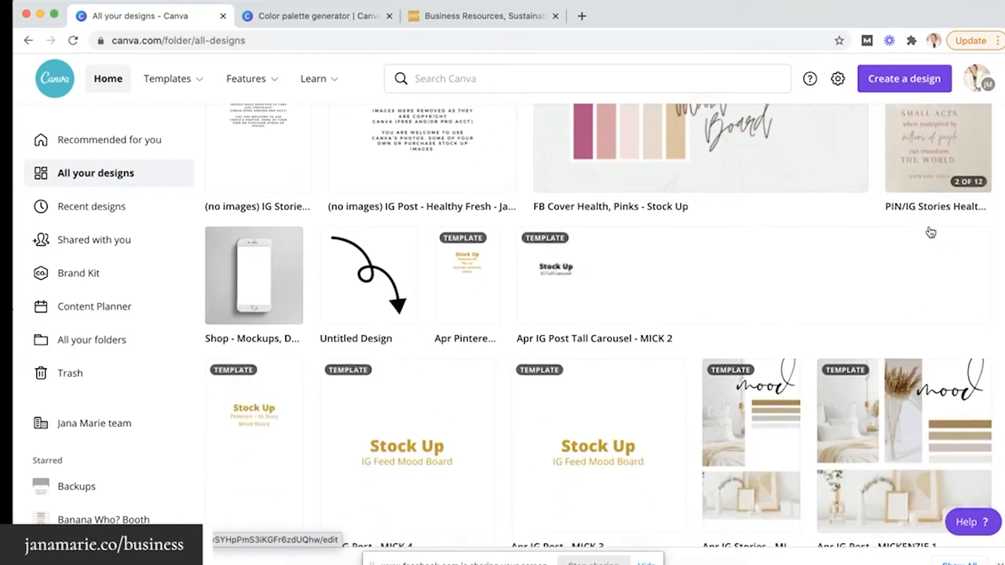
scroll(930, 232, up, 2)
Open the PIN/IG Stories Health, Pinks design in its own tab and go to the Home page
click(931, 233)
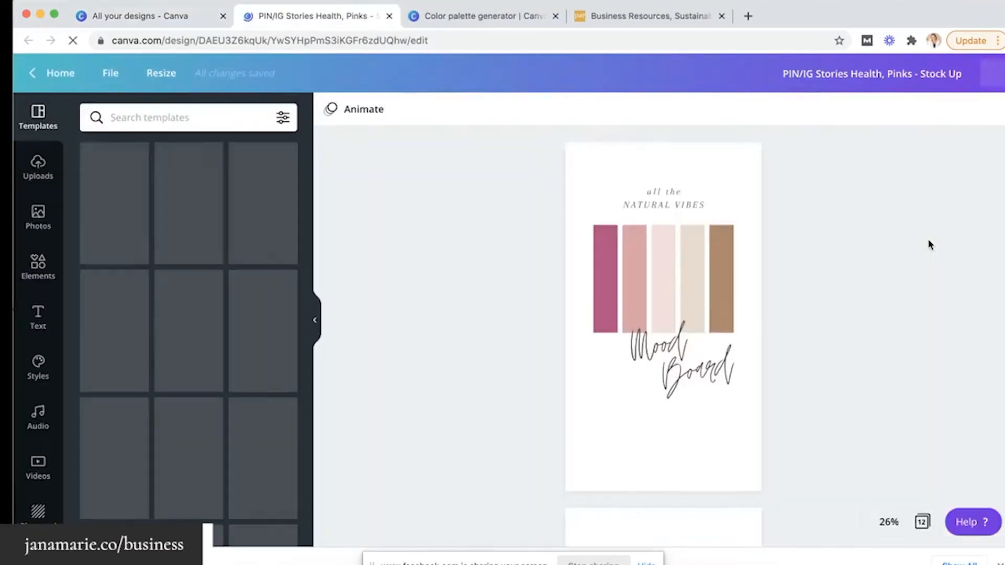
click(196, 21)
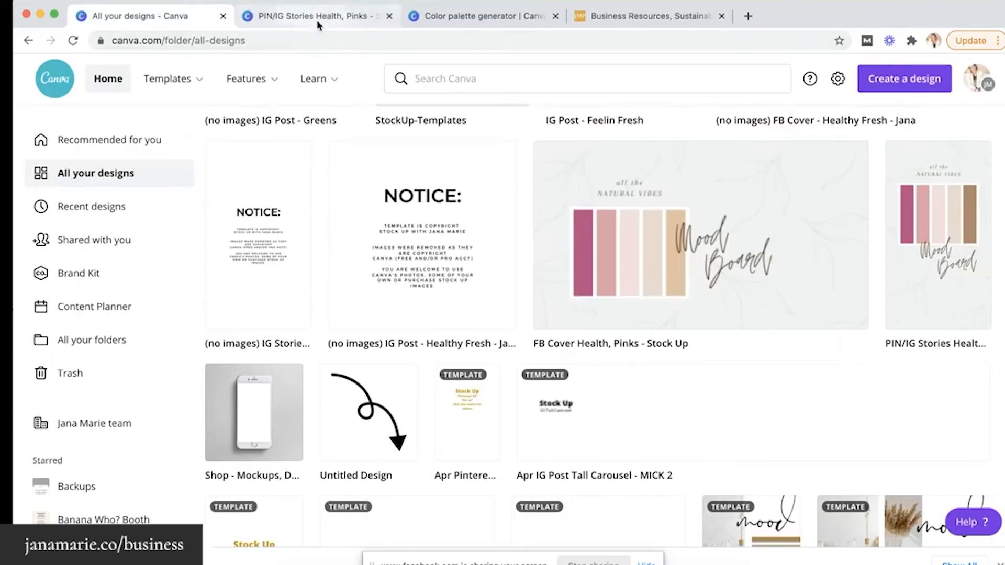
click(316, 19)
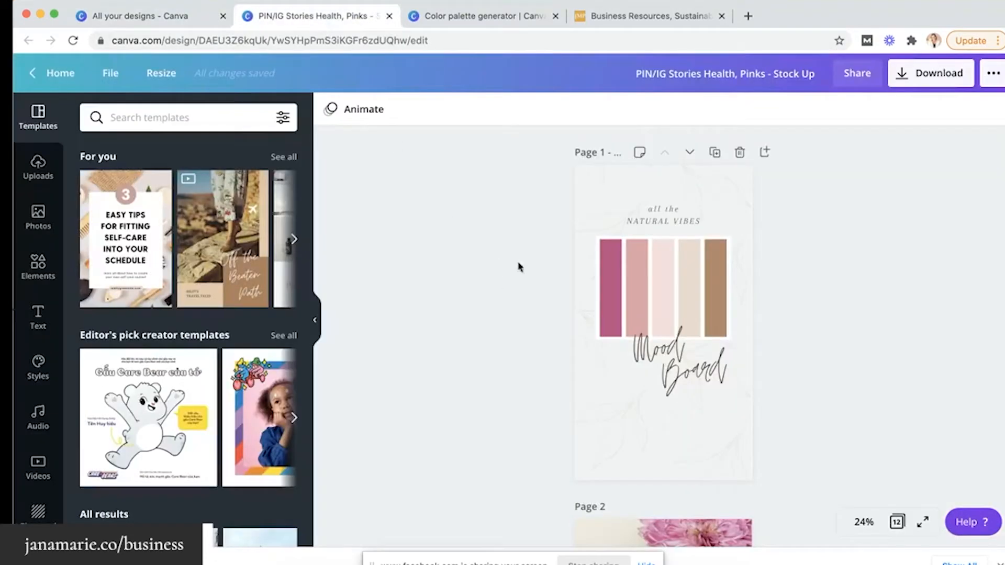
click(163, 23)
click(100, 85)
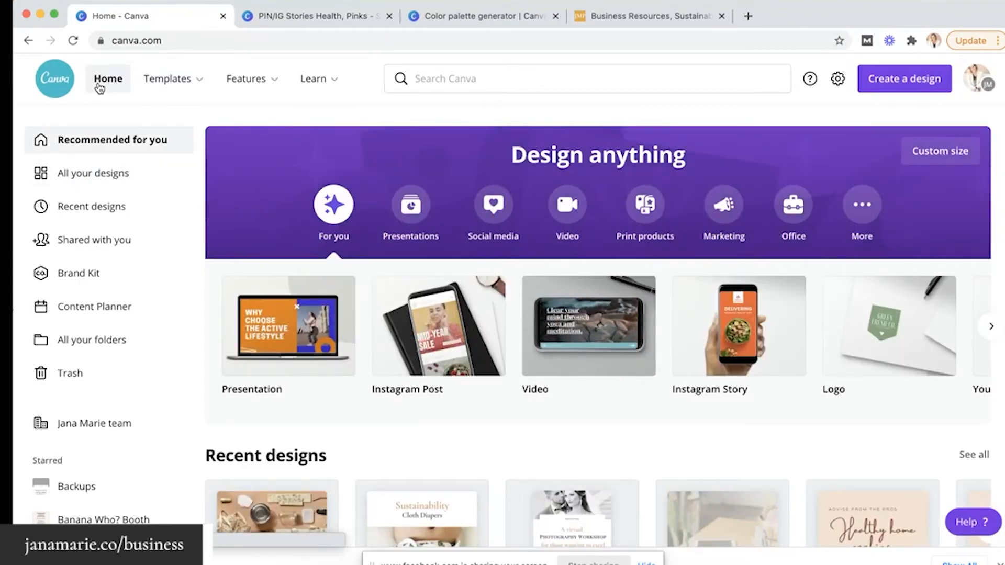
Search templates for 'instagram post' and start a new design from the NEW POST template
scroll(528, 424, down, 2)
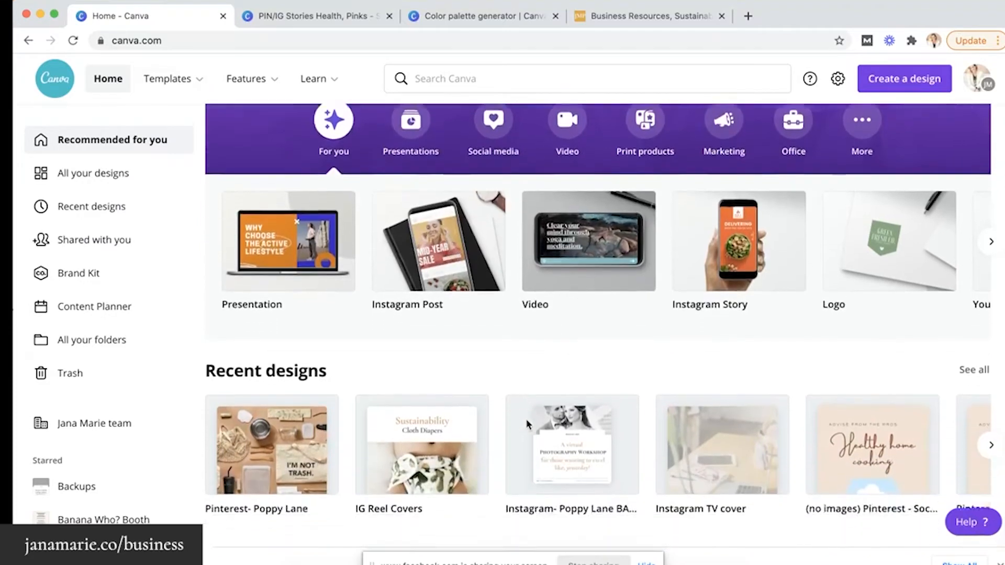
scroll(525, 413, down, 1)
scroll(471, 267, up, 2)
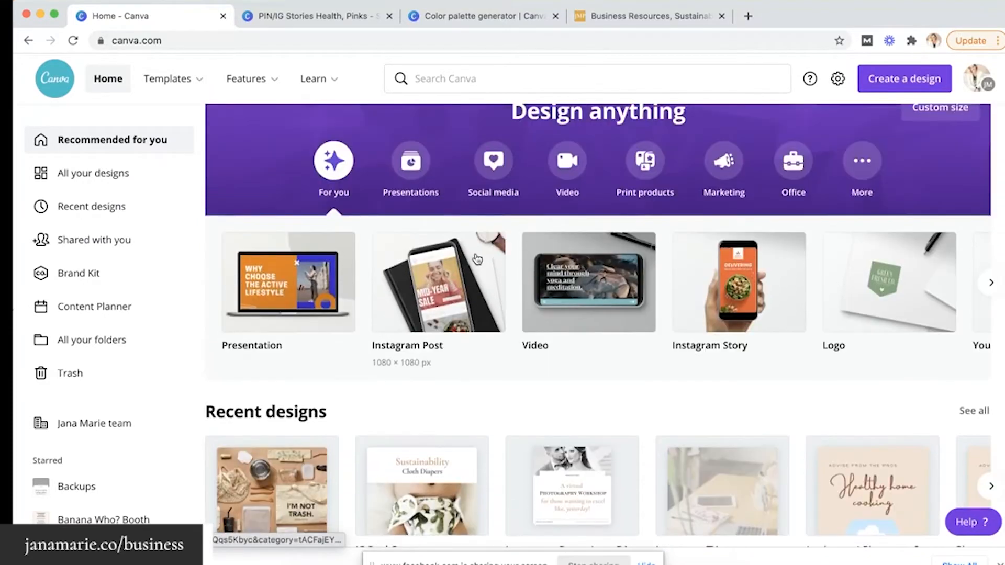
scroll(477, 259, up, 1)
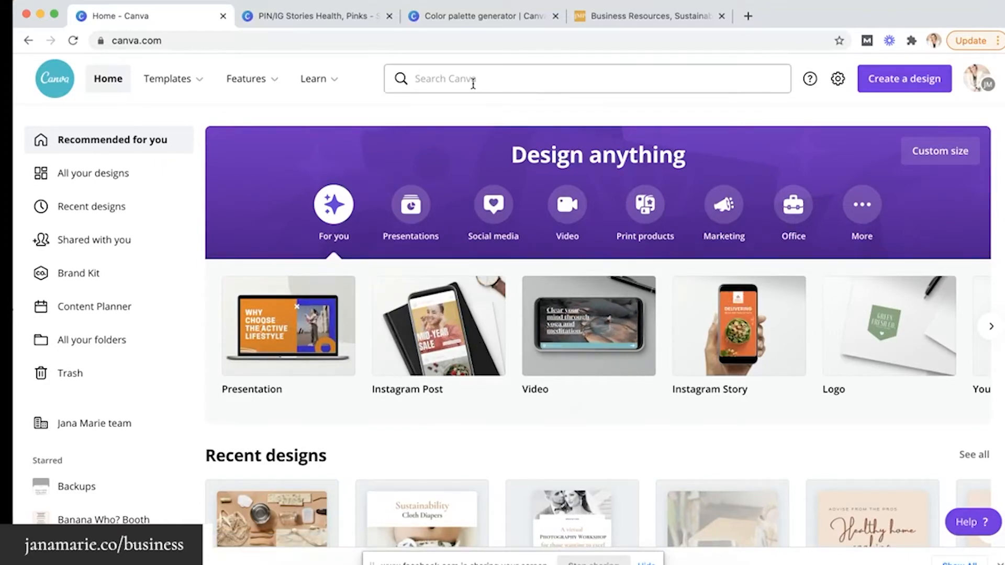
click(473, 82)
text(i)
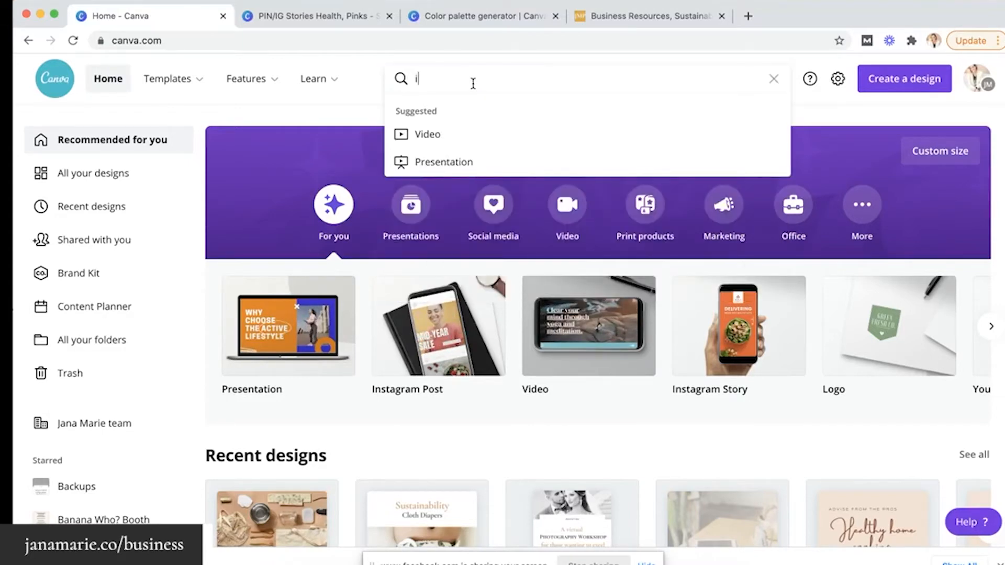
text(nstagtram post)
key(Return)
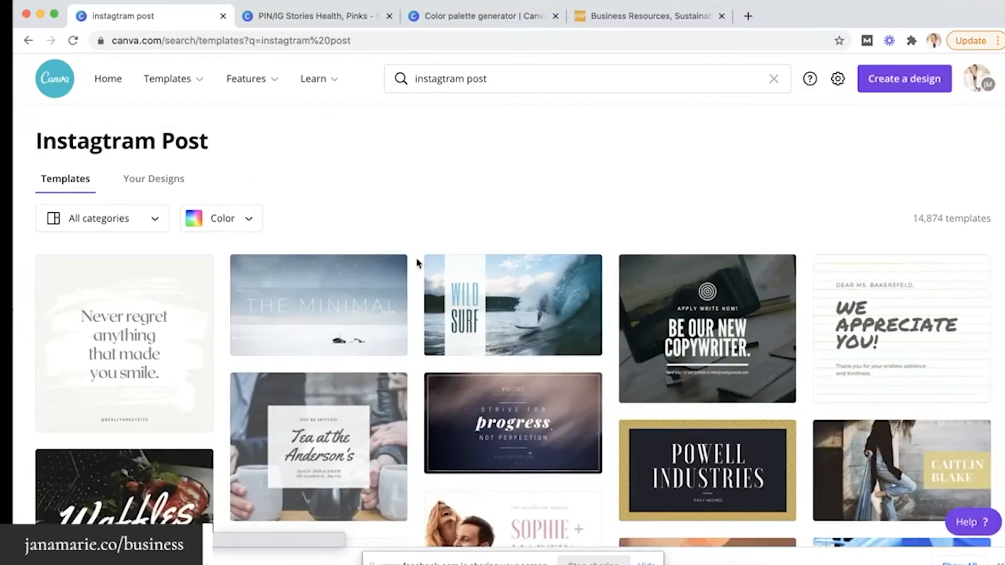
scroll(417, 261, down, 7)
scroll(418, 262, down, 2)
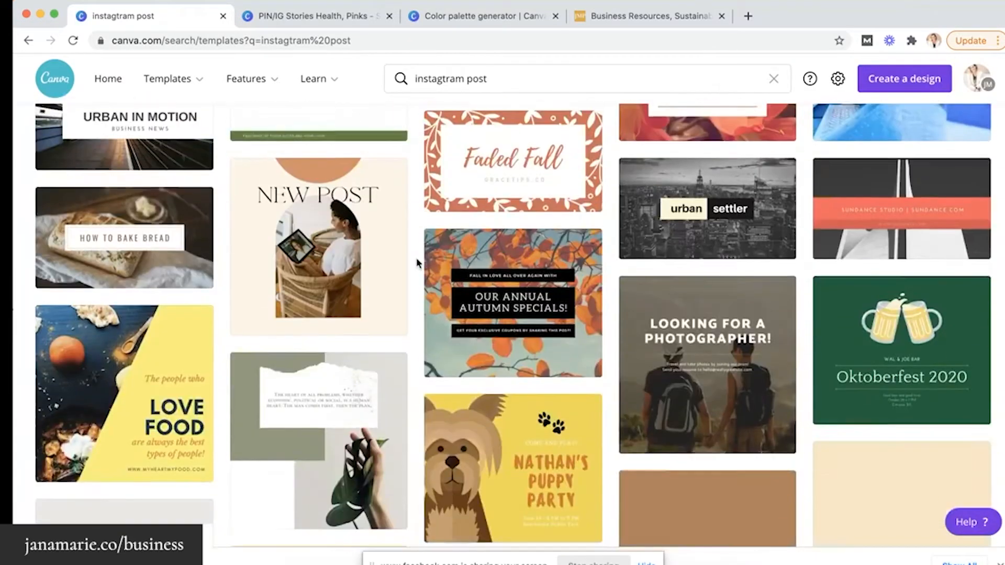
click(313, 235)
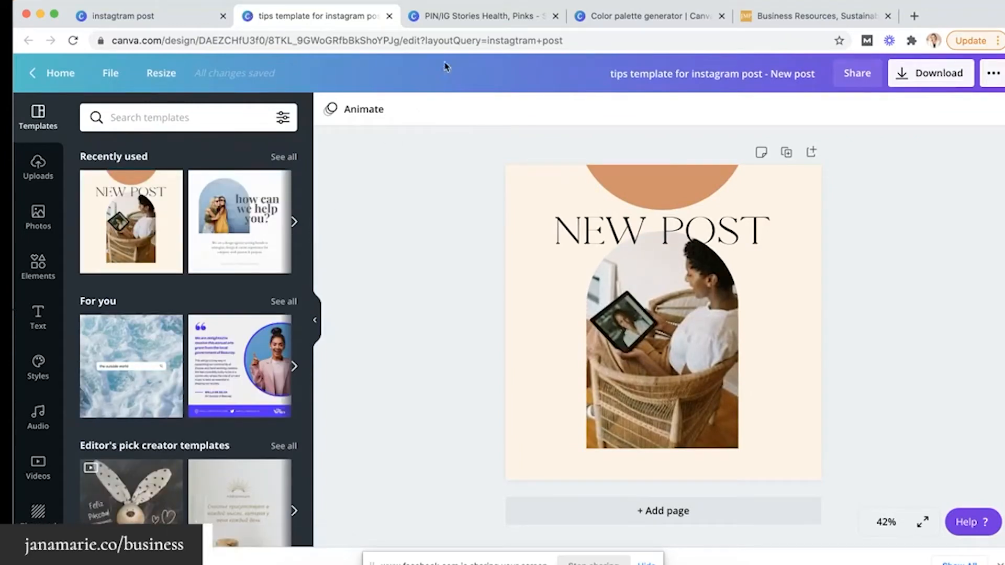
Compare with the mood board tab, then show Brand Kit and Trending style palettes beside NEW POST
click(446, 18)
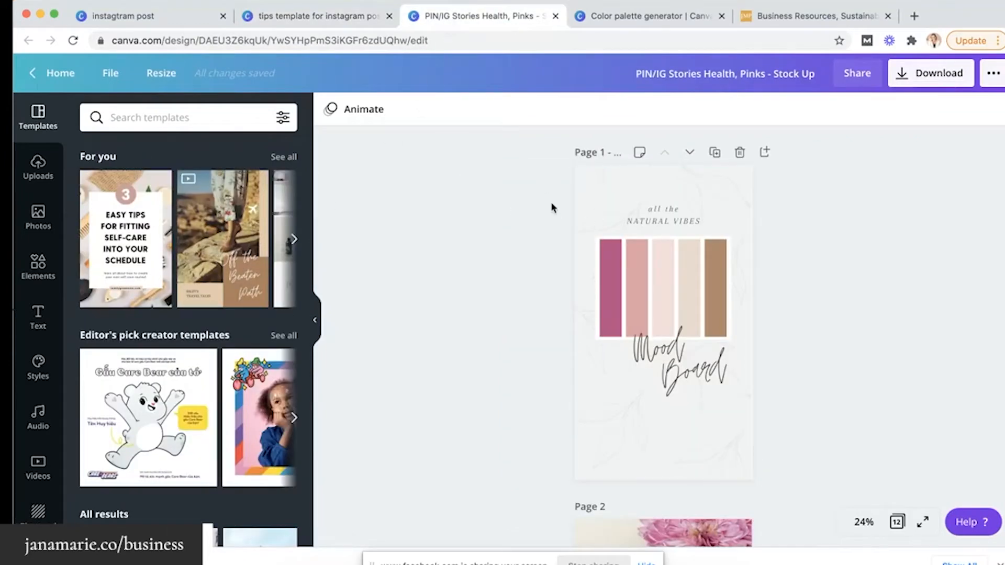
click(336, 19)
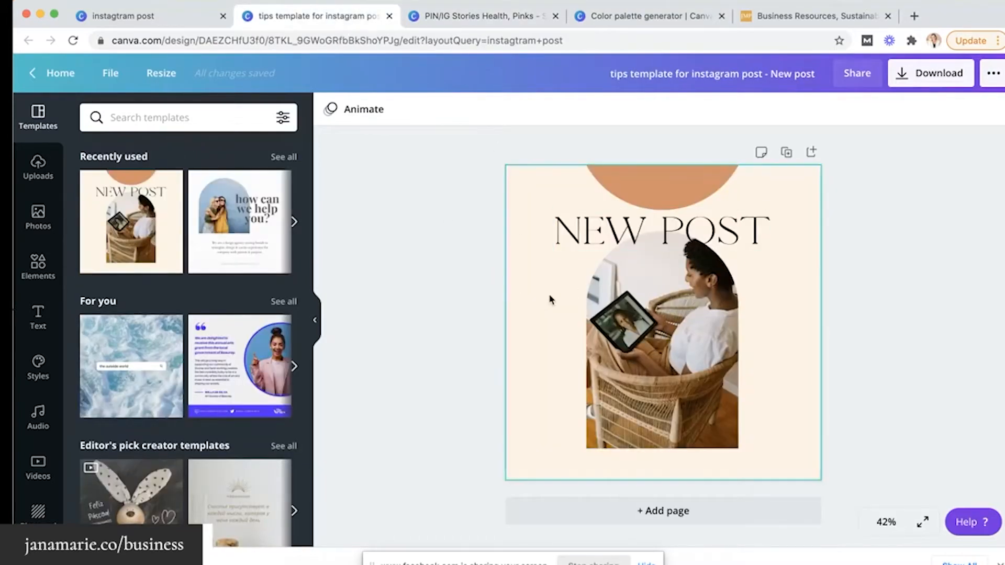
click(470, 17)
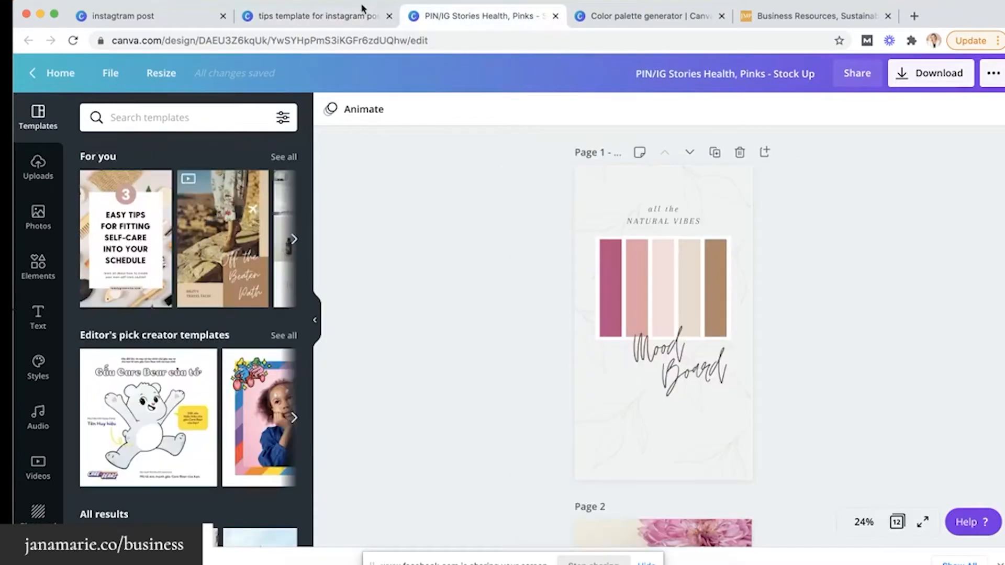
click(359, 14)
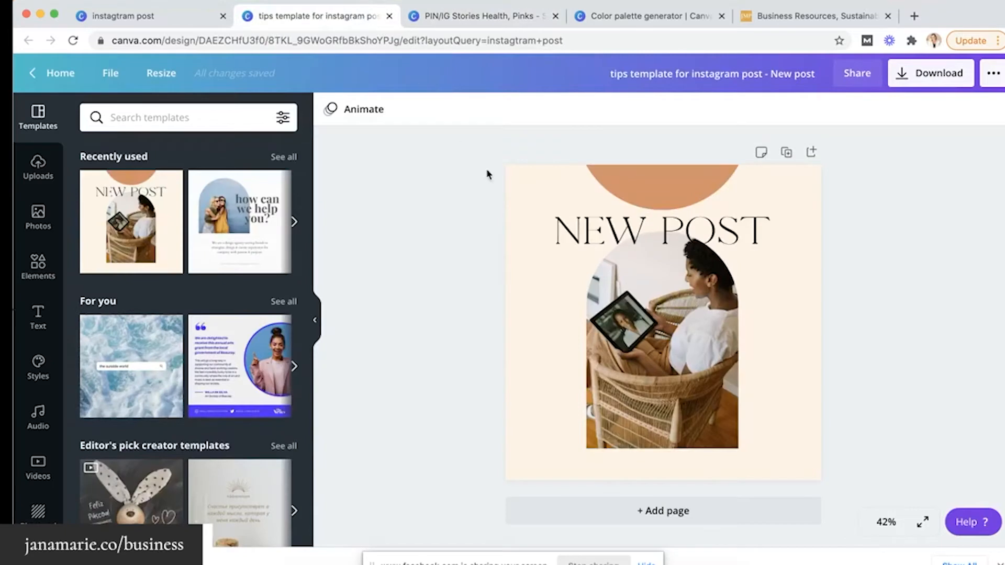
click(316, 320)
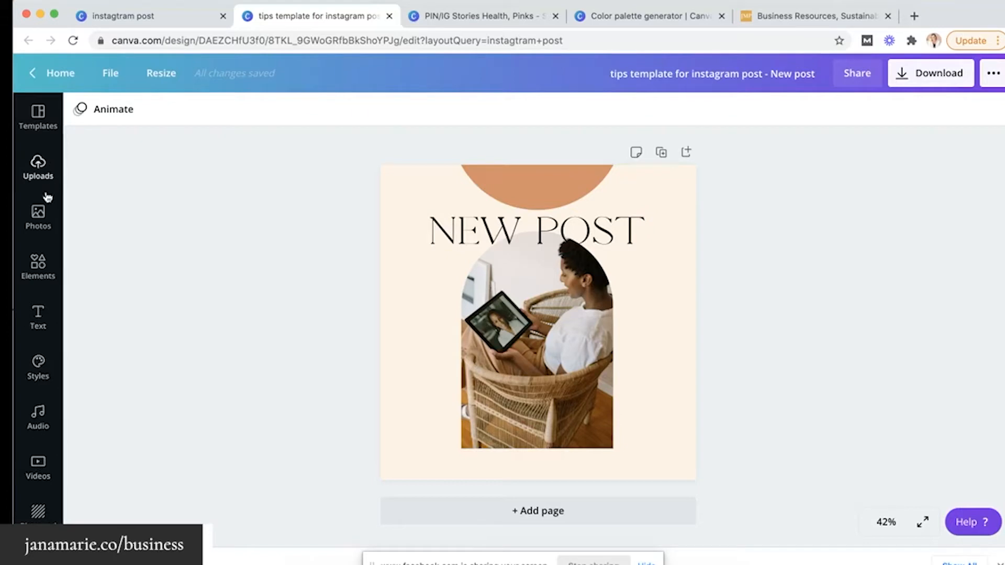
click(38, 369)
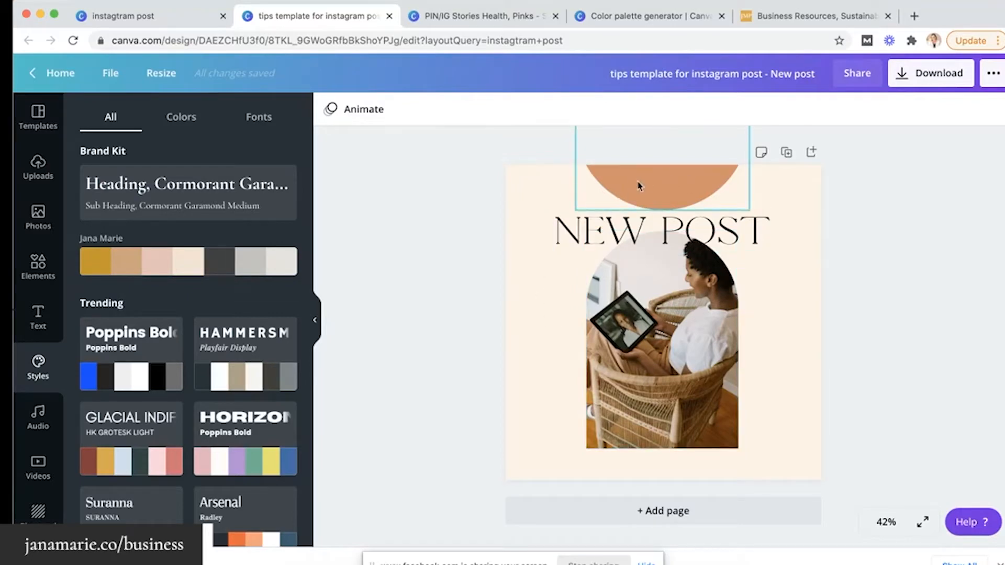
Apply and shuffle the brand kit palette, giving a tan background and cream semicircle
click(518, 288)
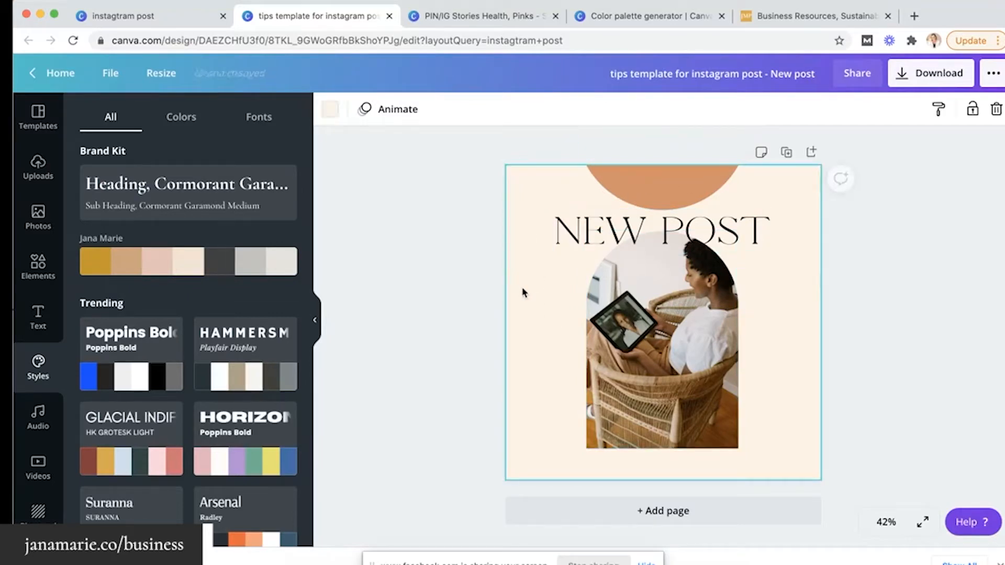
click(188, 269)
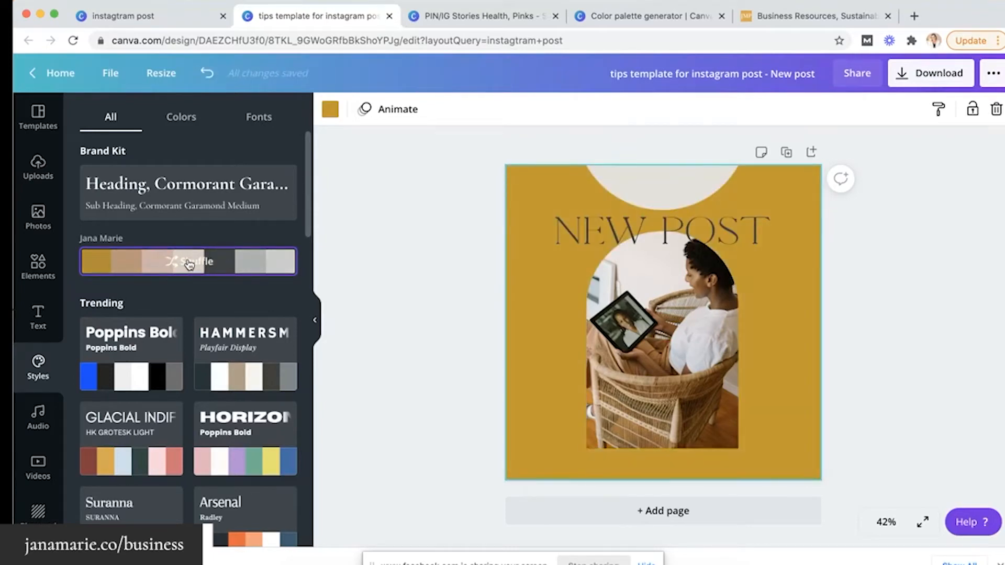
click(189, 265)
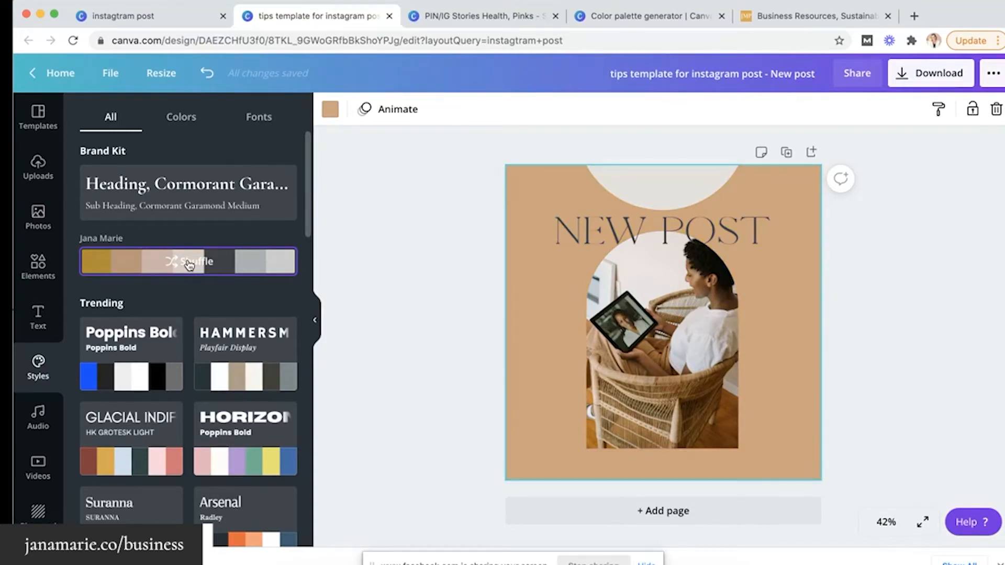
scroll(189, 265, down, 1)
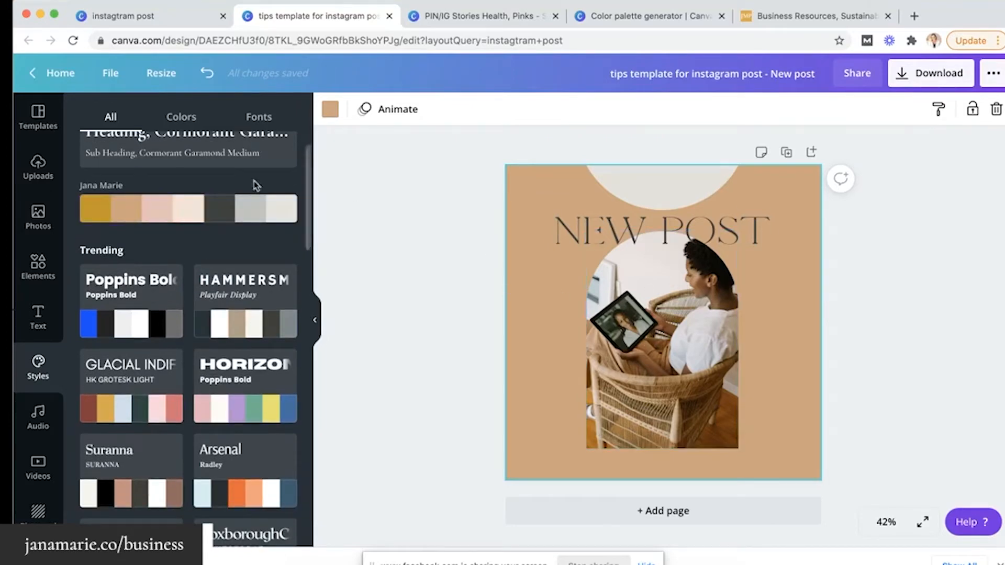
Return to the PIN/IG Stories design, scroll its pages, and browse its Brand Kit and trending palettes
click(436, 23)
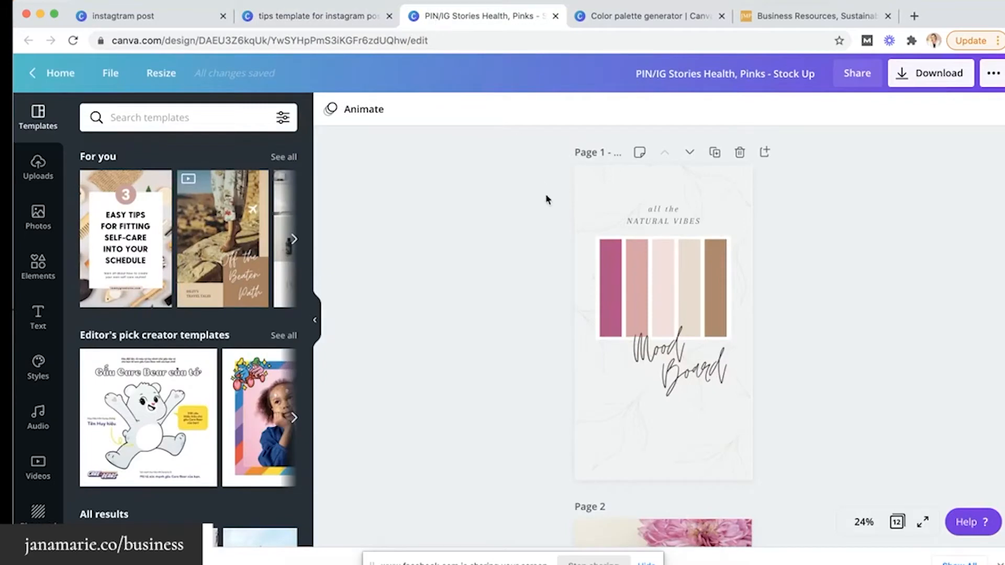
scroll(546, 199, down, 15)
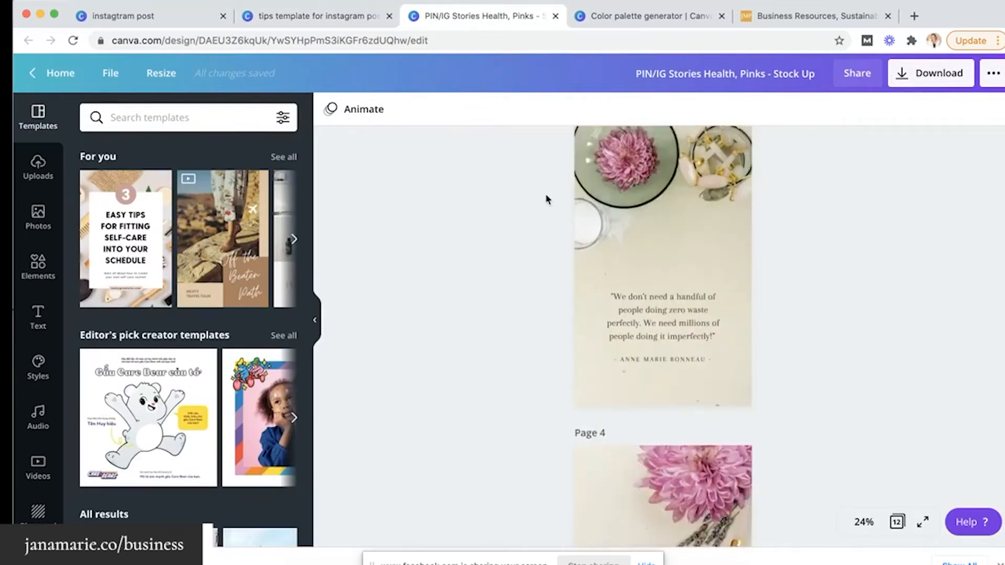
scroll(546, 199, down, 15)
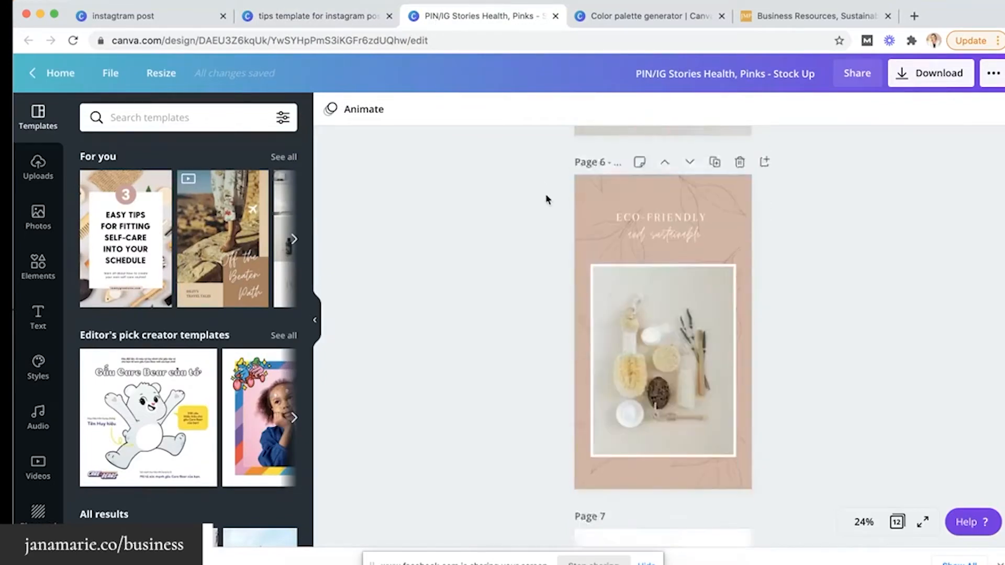
scroll(546, 199, down, 3)
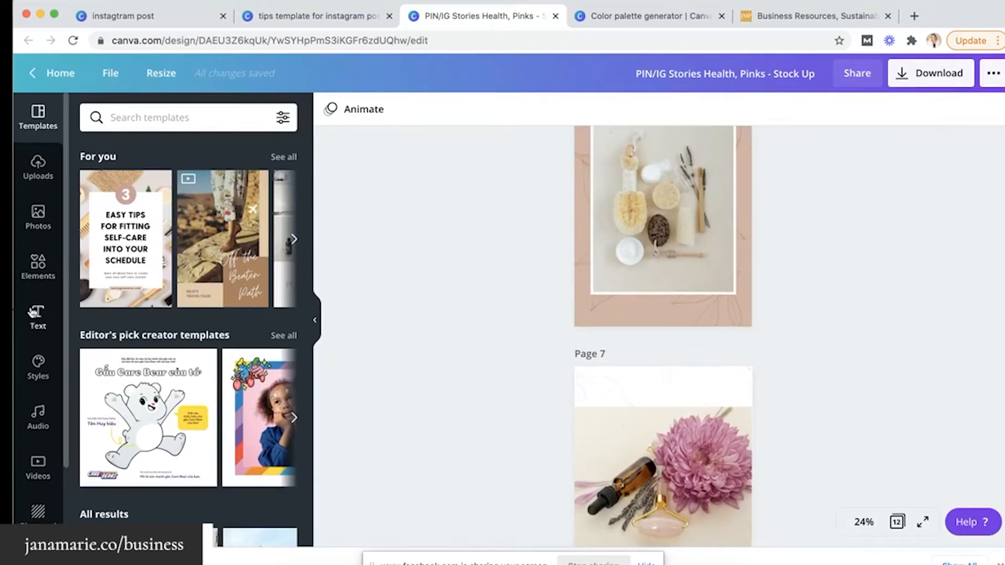
click(38, 369)
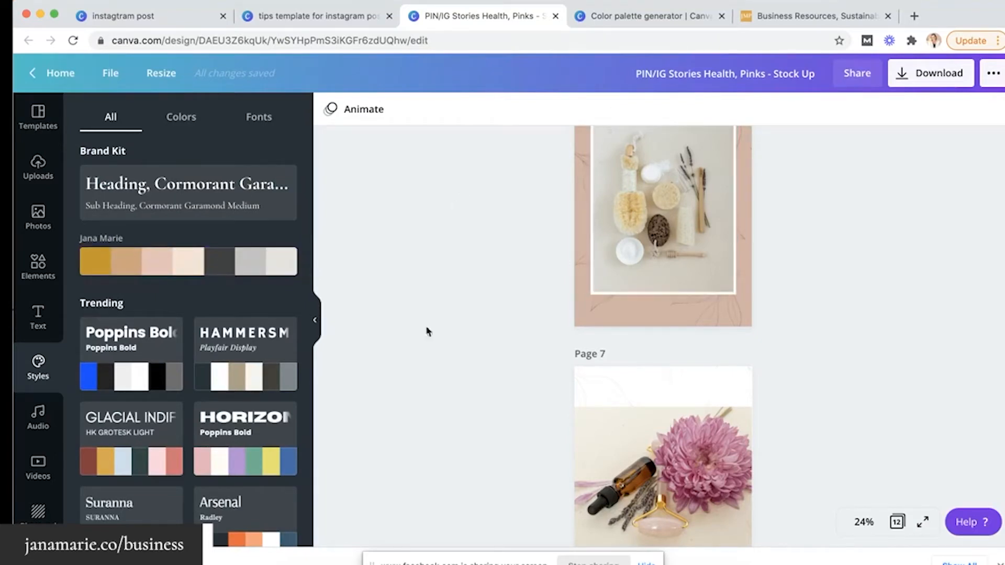
scroll(200, 339, down, 1)
scroll(201, 339, down, 5)
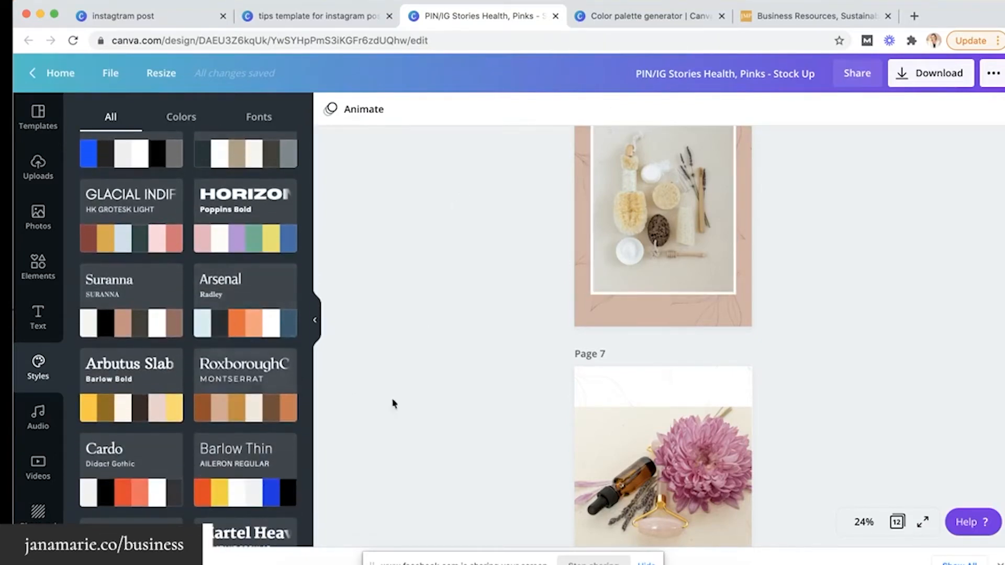
scroll(409, 409, down, 2)
scroll(408, 409, up, 15)
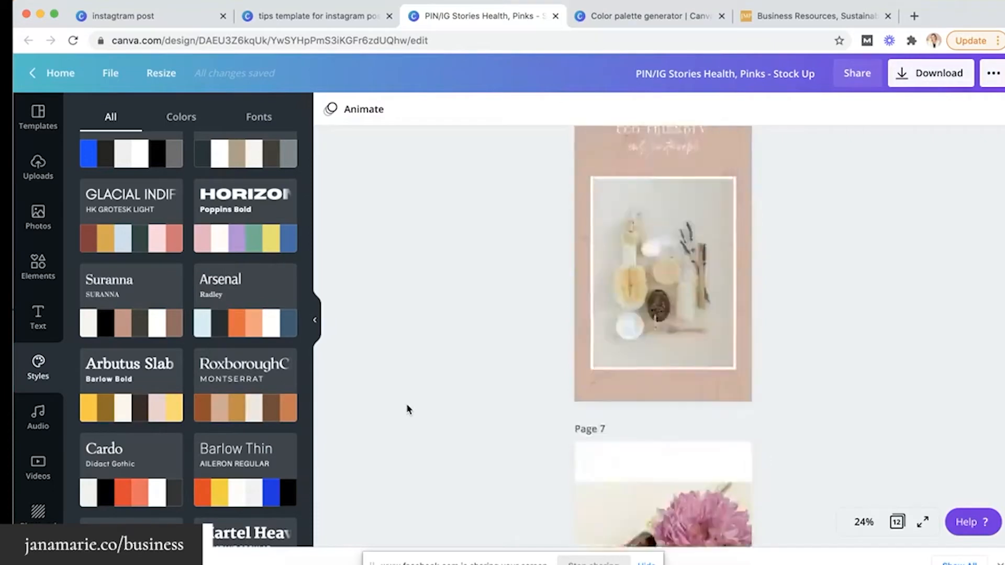
scroll(408, 409, up, 15)
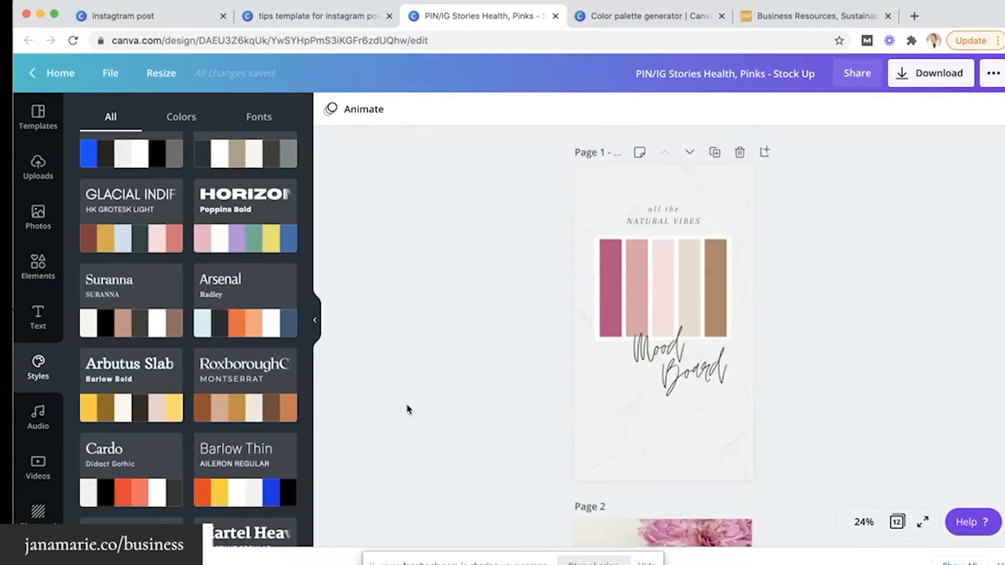
Apply the Glacial Indifference style to Page 1 and shuffle it to orange, teal and yellow bars
scroll(267, 419, down, 5)
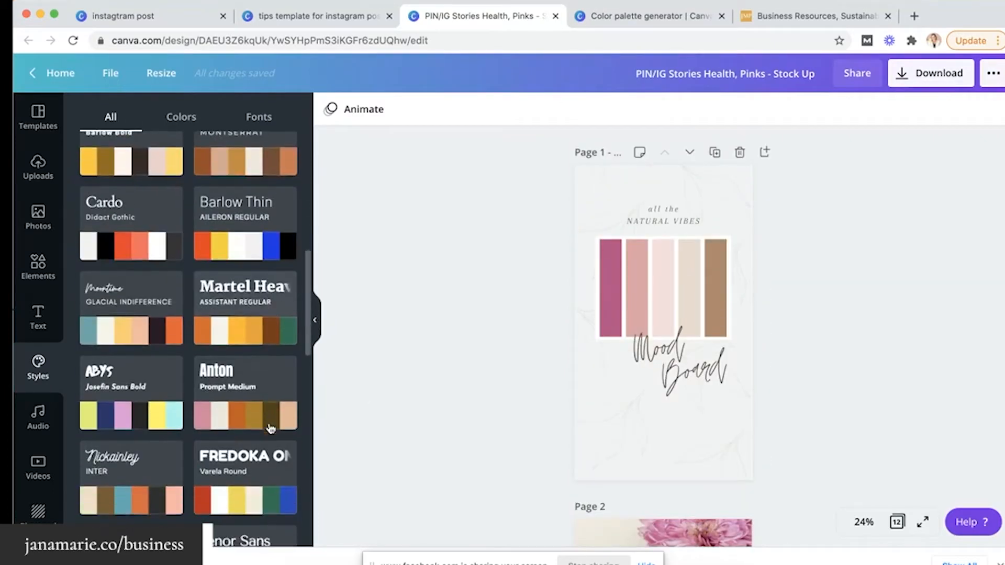
scroll(259, 366, down, 2)
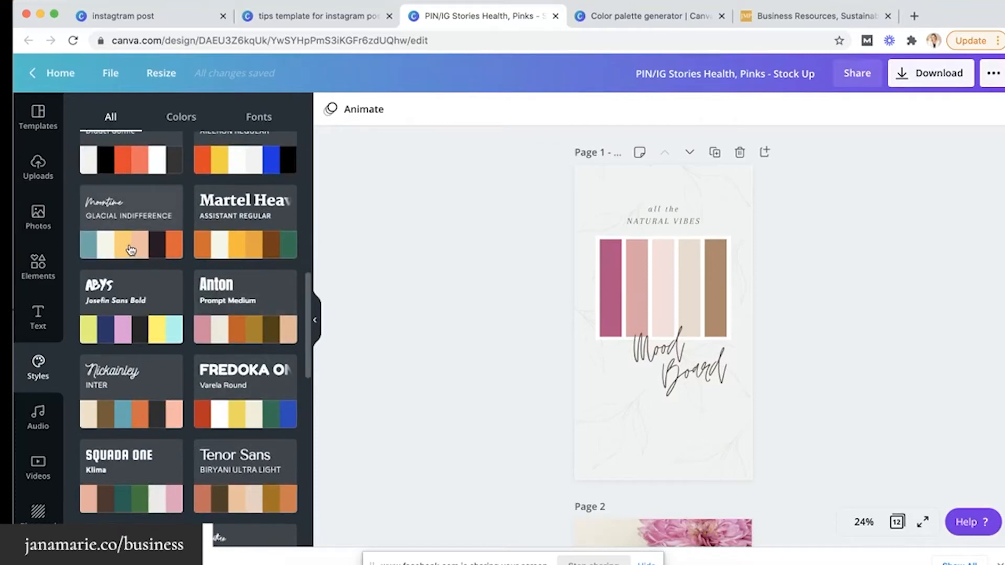
click(106, 208)
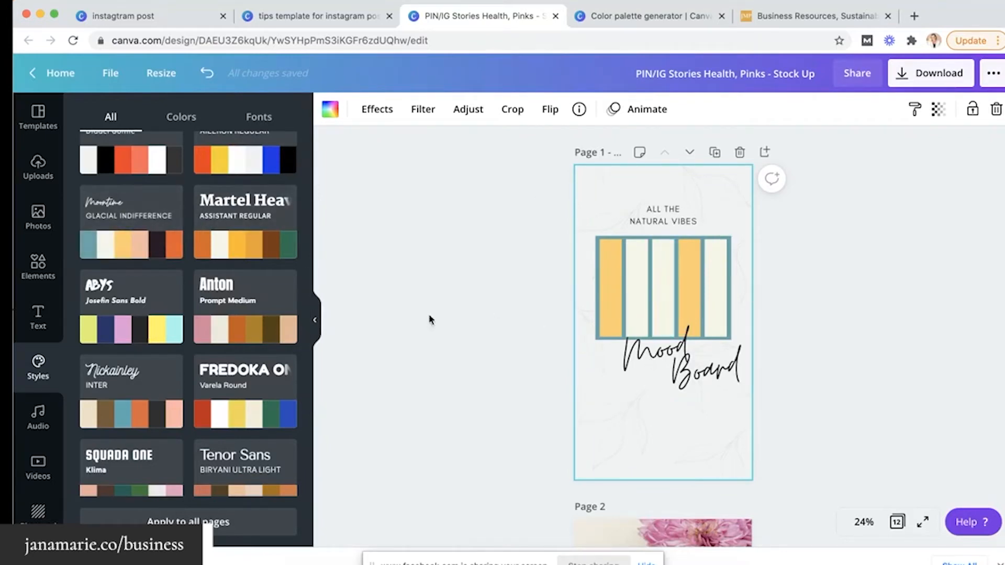
click(127, 249)
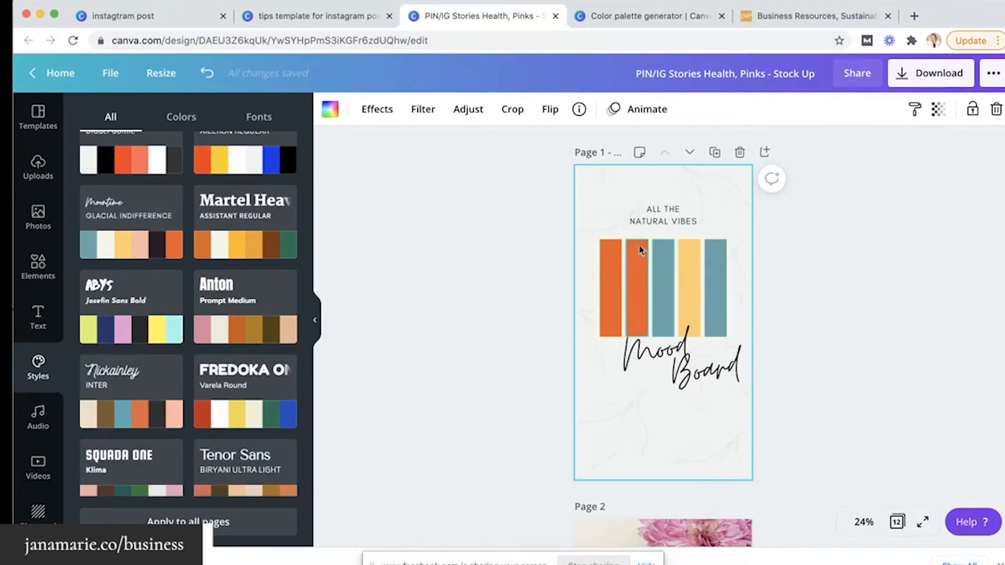
click(610, 250)
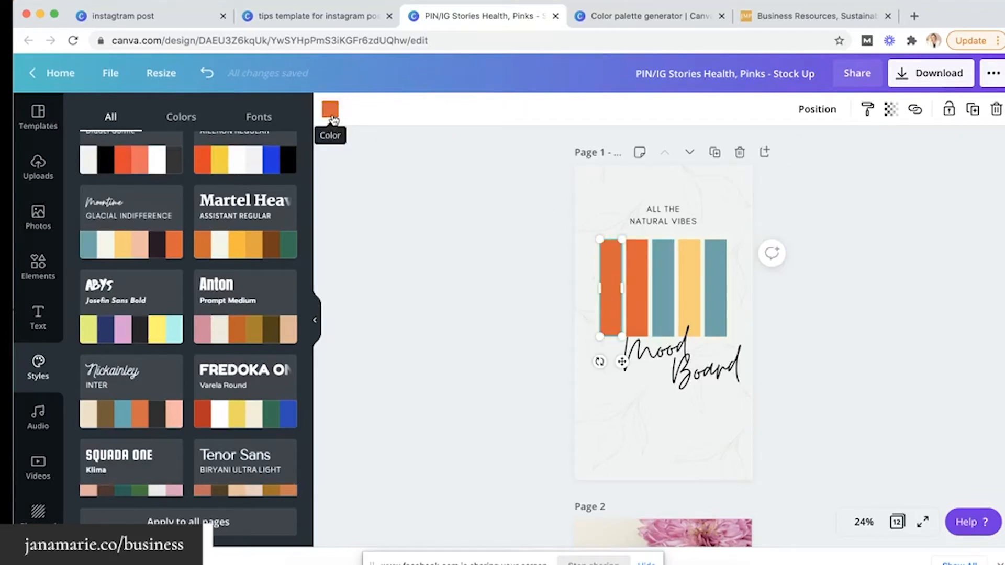
mouse_move(157, 246)
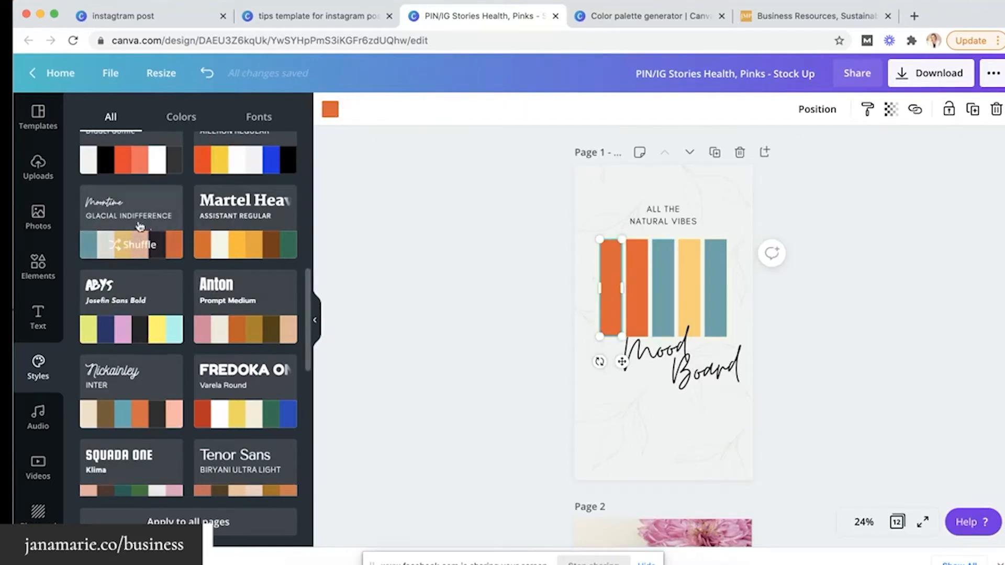
scroll(119, 243, up, 2)
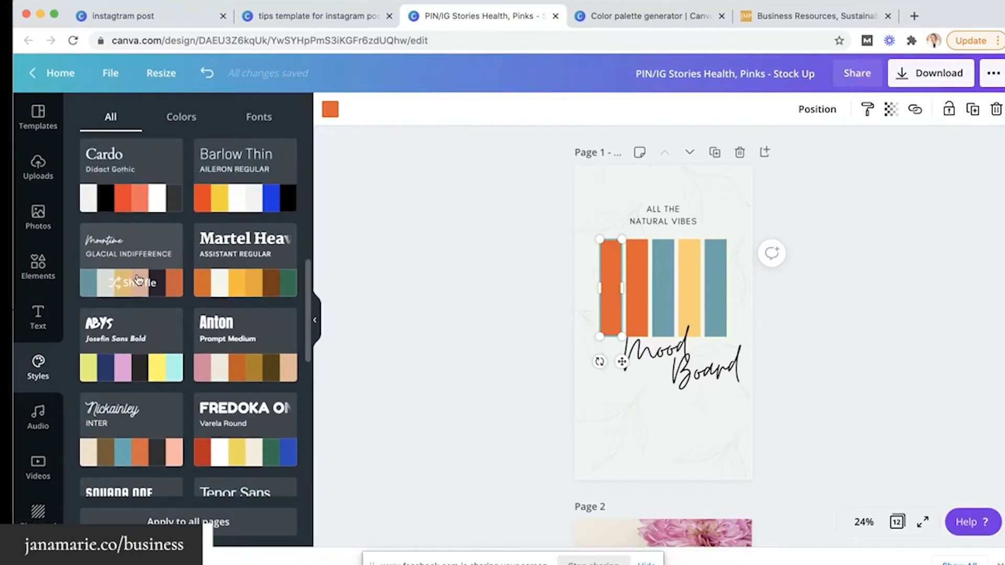
scroll(139, 280, up, 10)
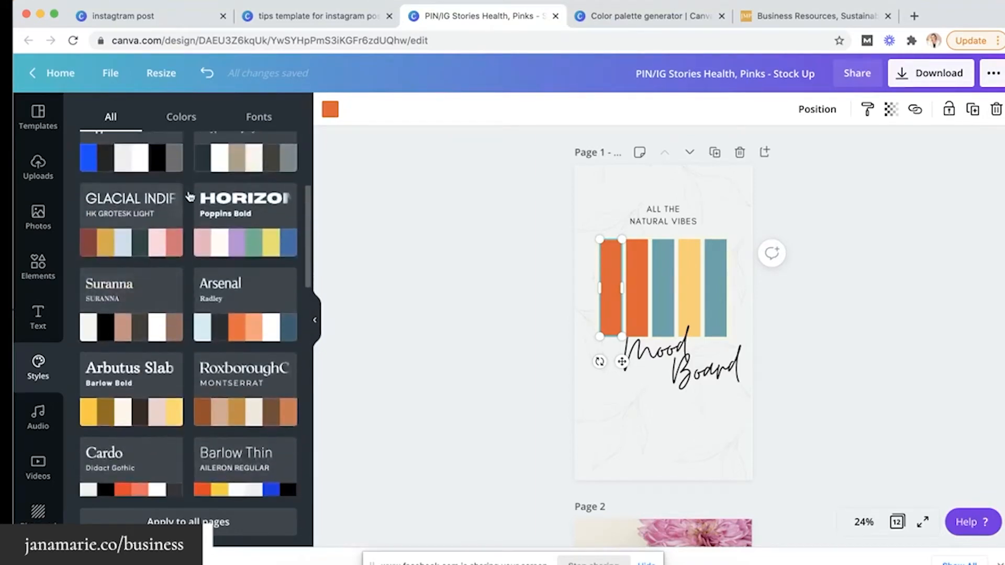
scroll(191, 258, down, 10)
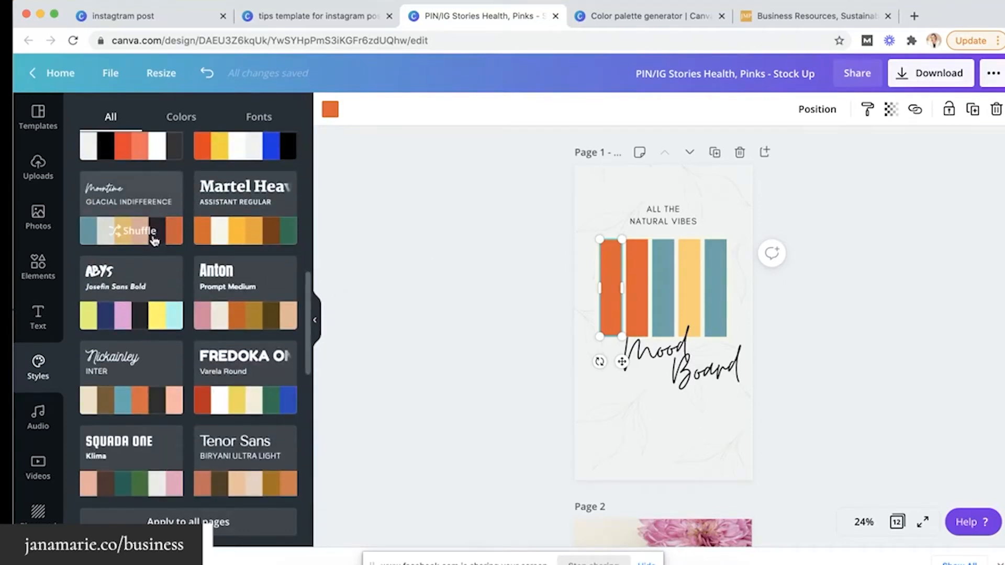
scroll(659, 372, down, 4)
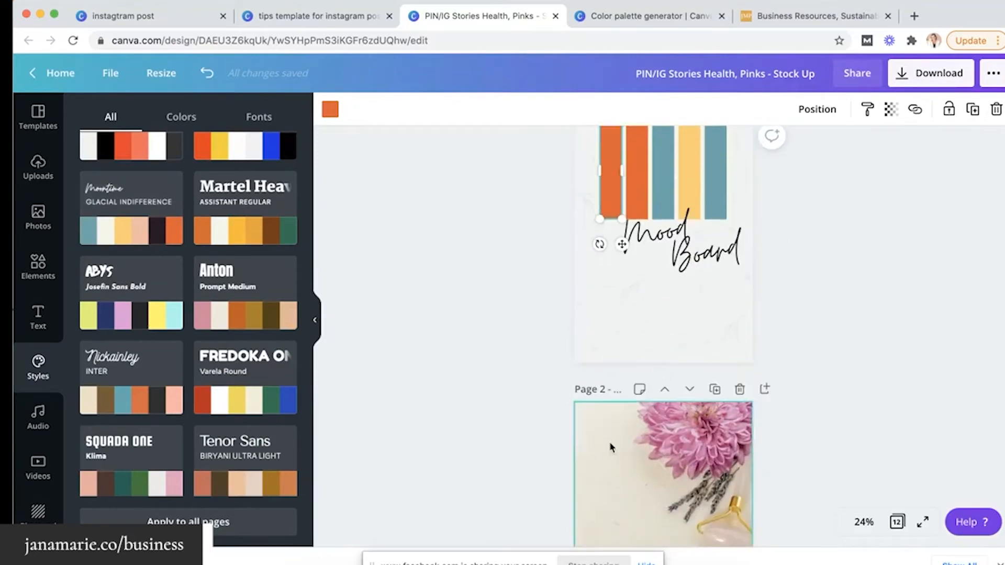
scroll(611, 447, down, 20)
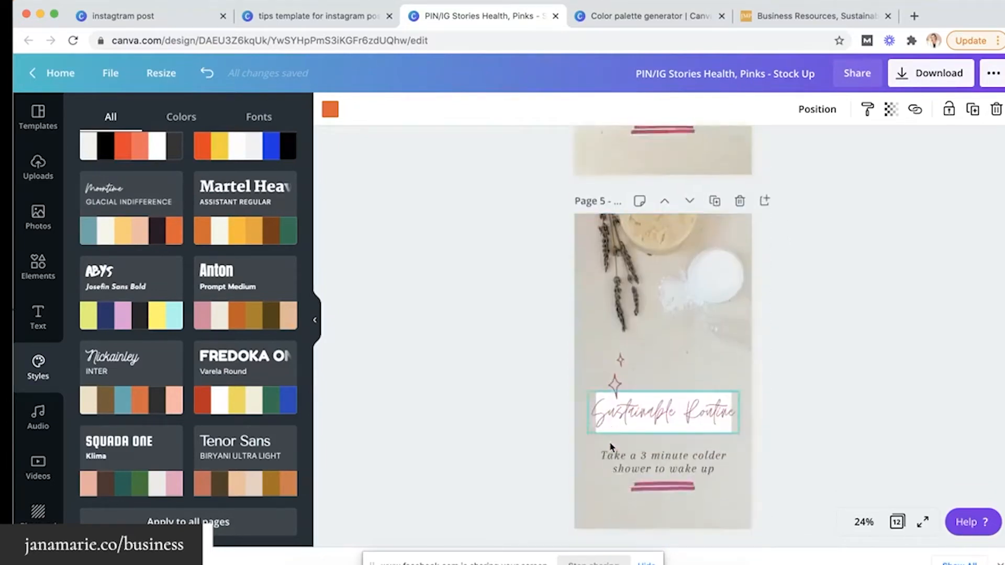
scroll(610, 448, down, 20)
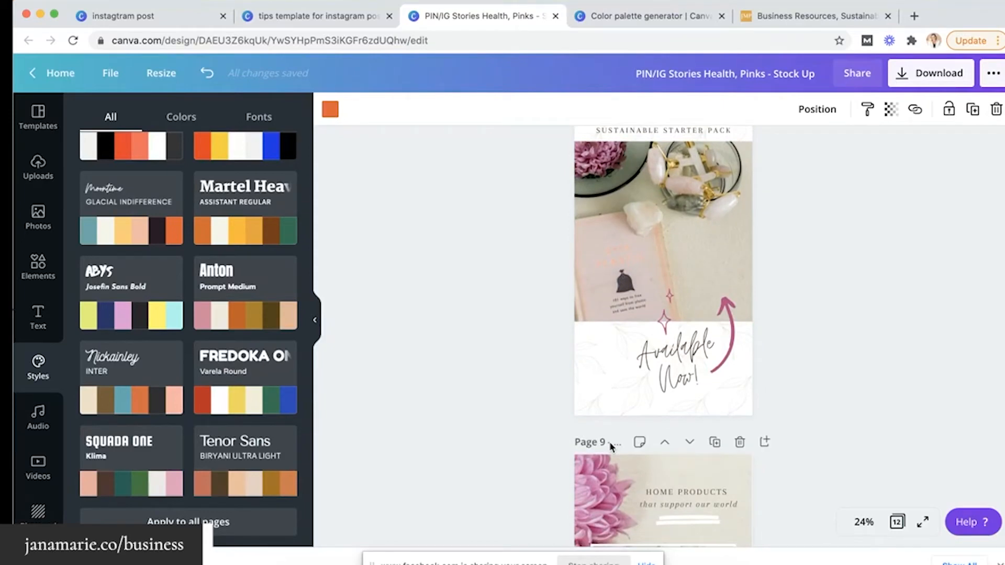
scroll(610, 447, down, 20)
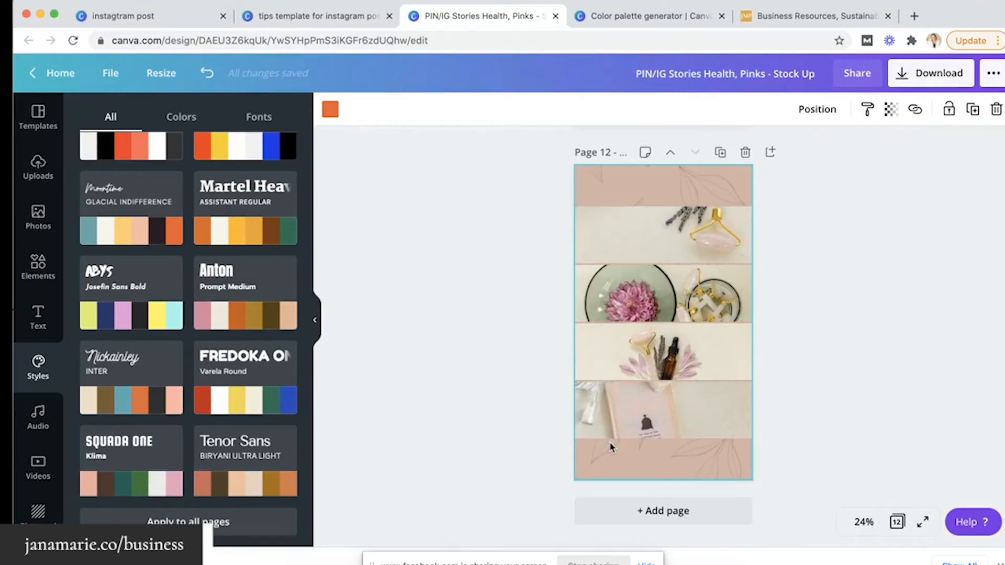
Switch between the NEW POST design and the PIN/IG Stories Health, Pinks design, ending on the stories
click(314, 17)
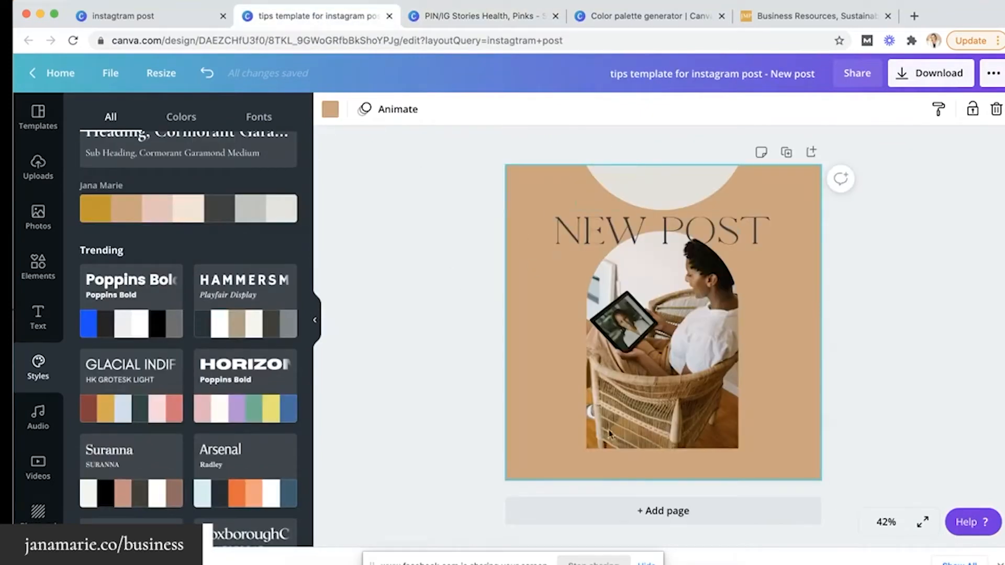
click(460, 17)
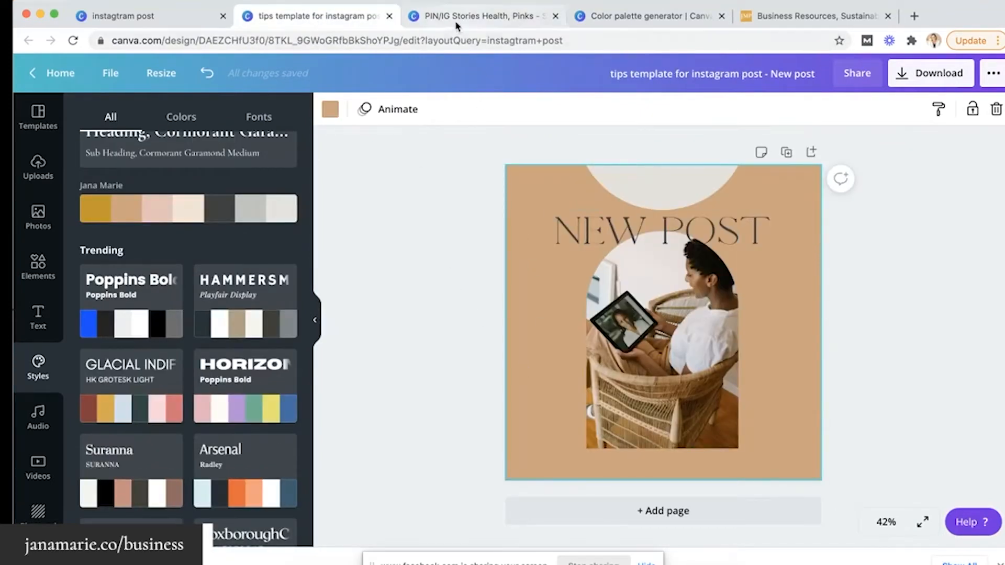
scroll(576, 296, up, 15)
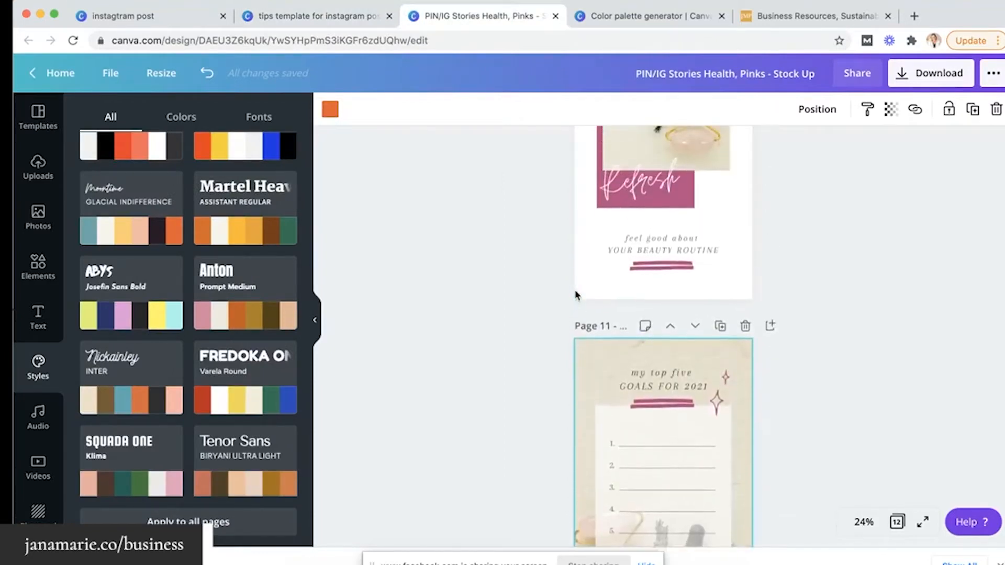
scroll(576, 296, up, 4)
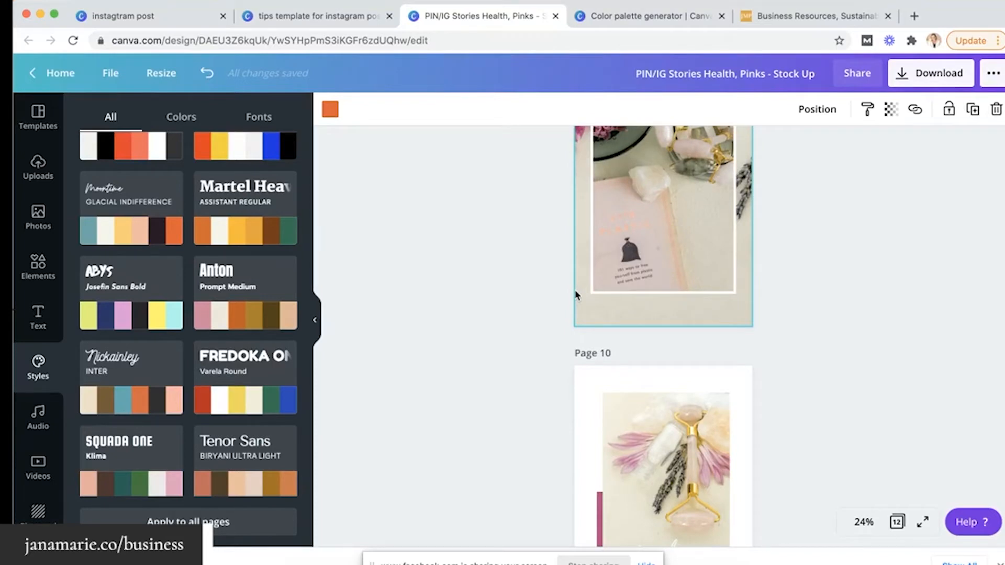
click(336, 17)
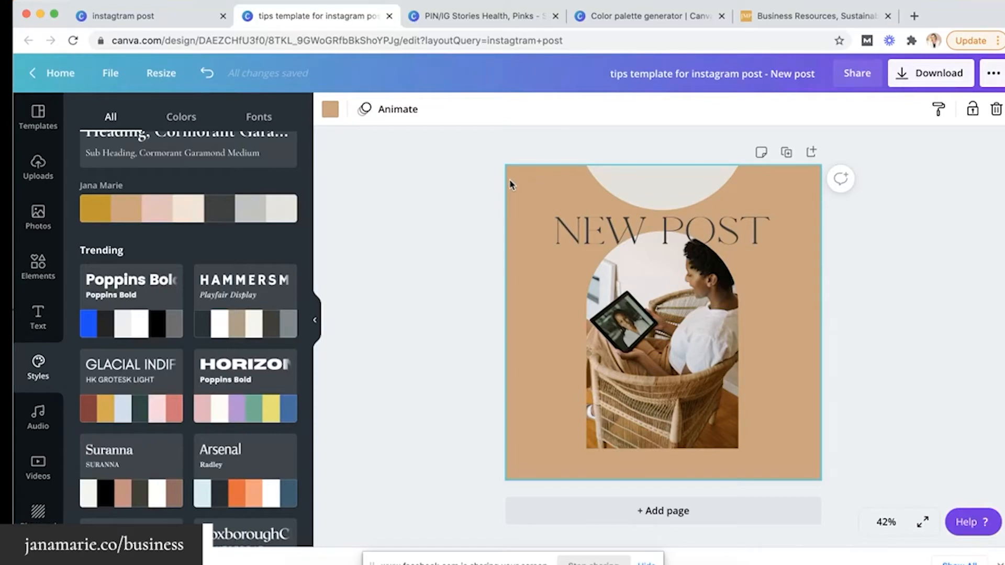
click(461, 17)
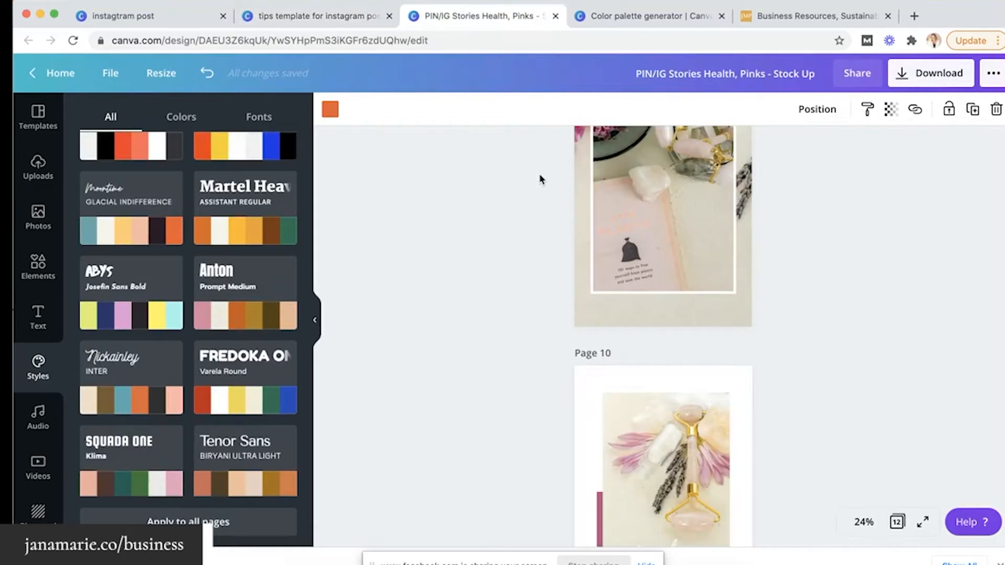
Apply the Moontime style to all story pages, giving Page 1 mostly teal bars with one orange
scroll(541, 179, up, 10)
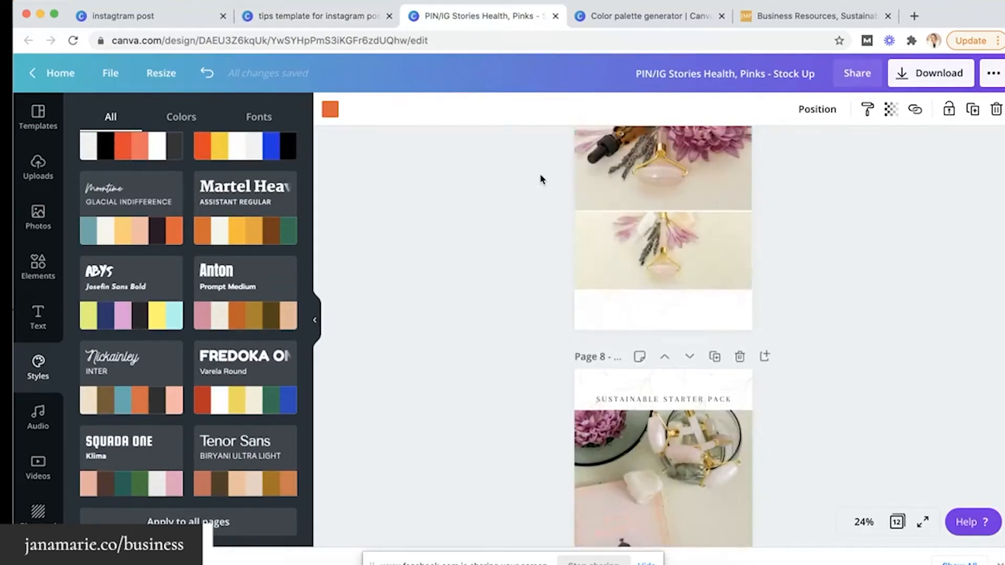
scroll(643, 330, up, 20)
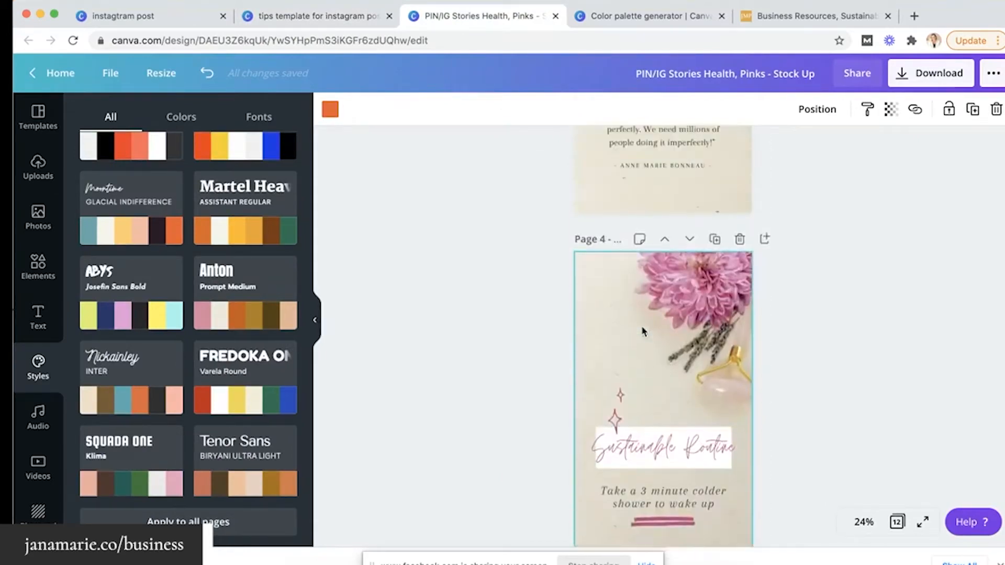
scroll(643, 331, up, 5)
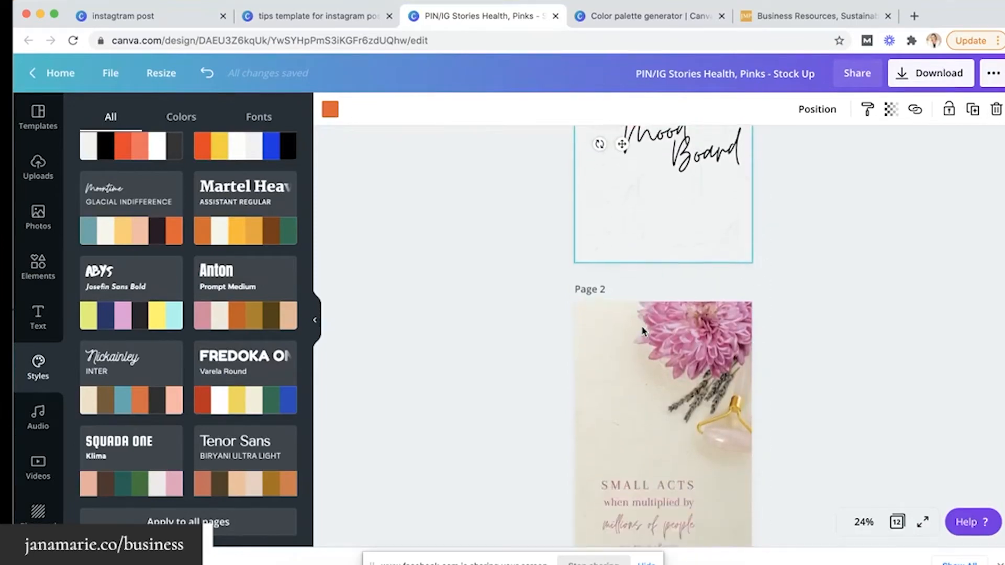
scroll(643, 331, down, 4)
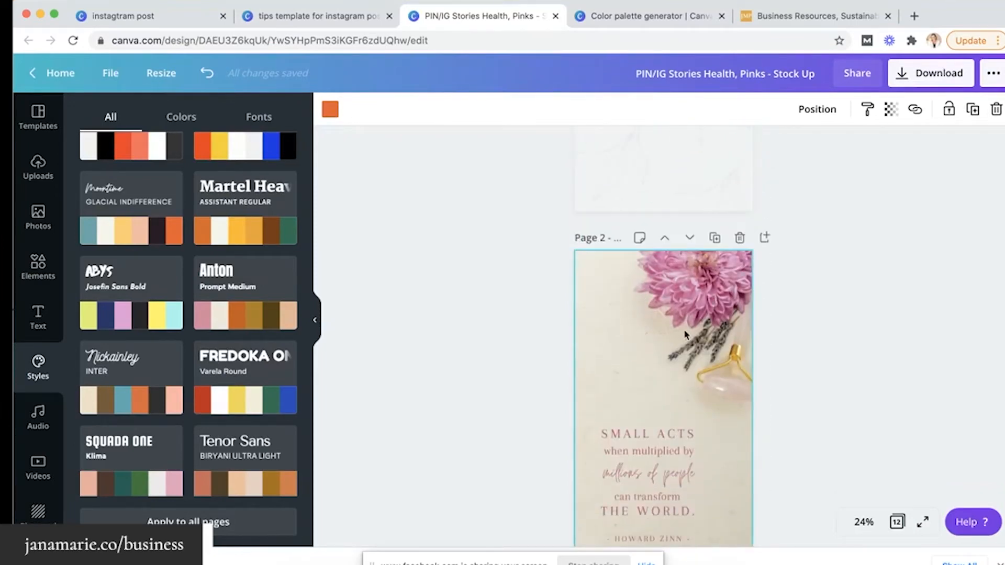
scroll(686, 334, up, 5)
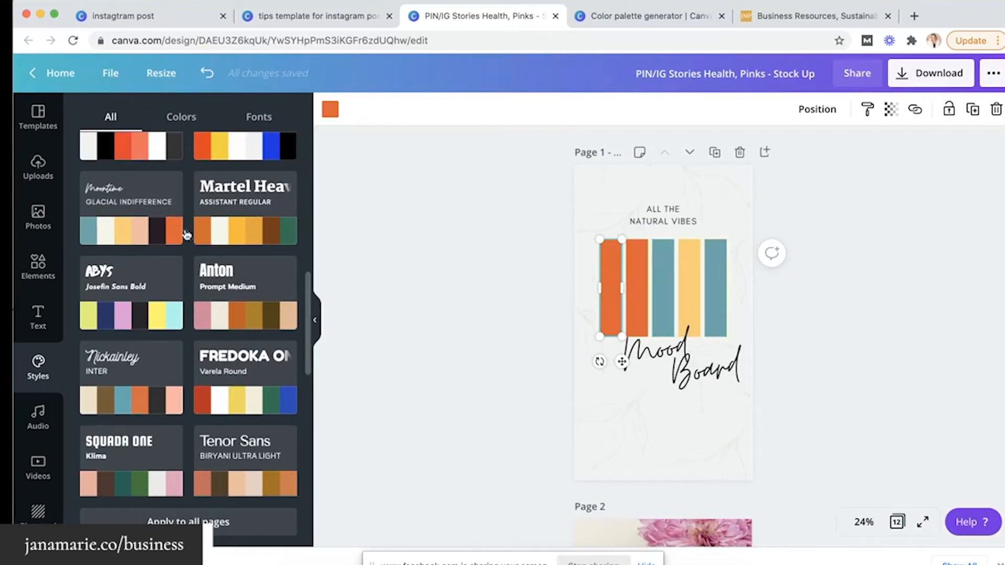
mouse_move(138, 235)
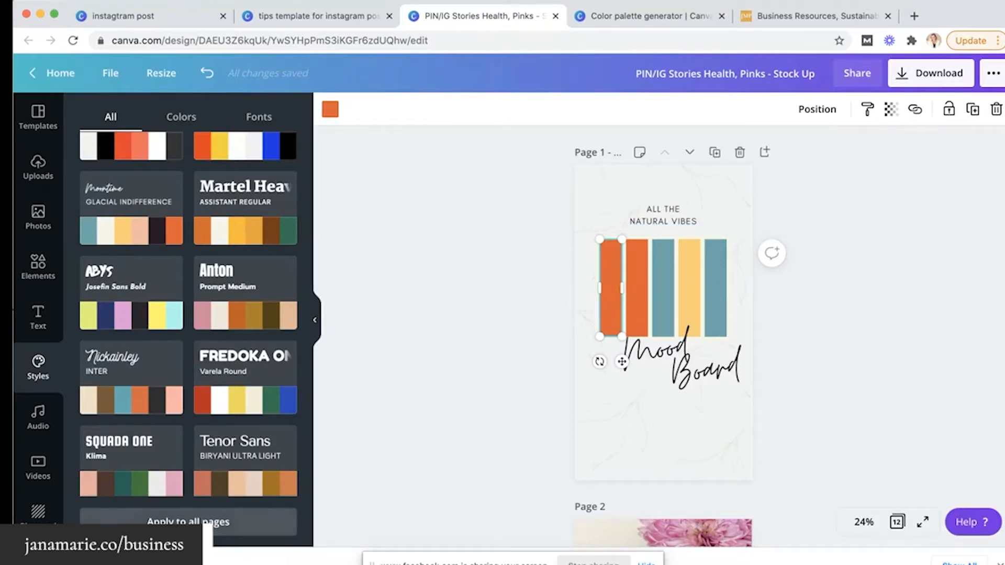
click(194, 523)
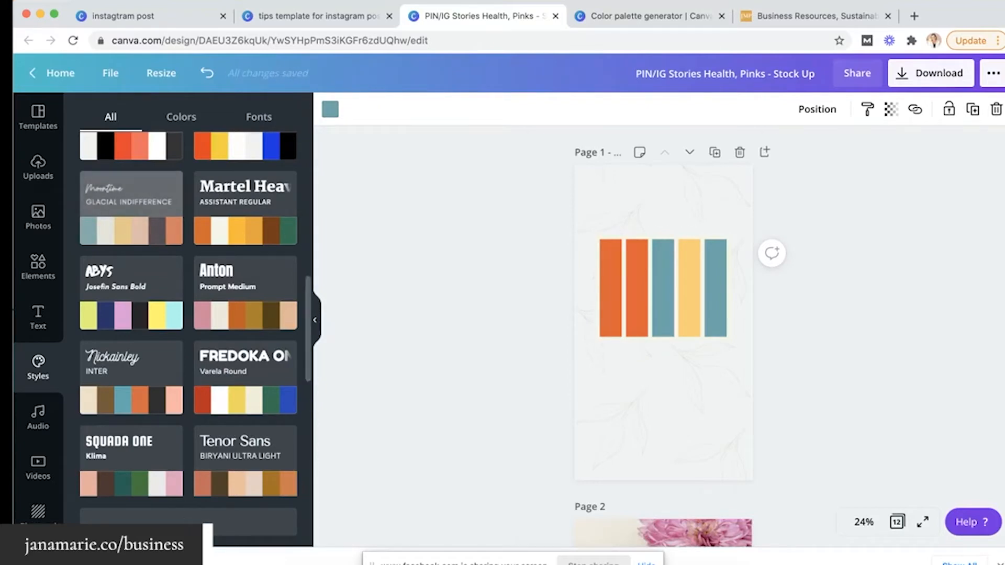
scroll(541, 482, down, 3)
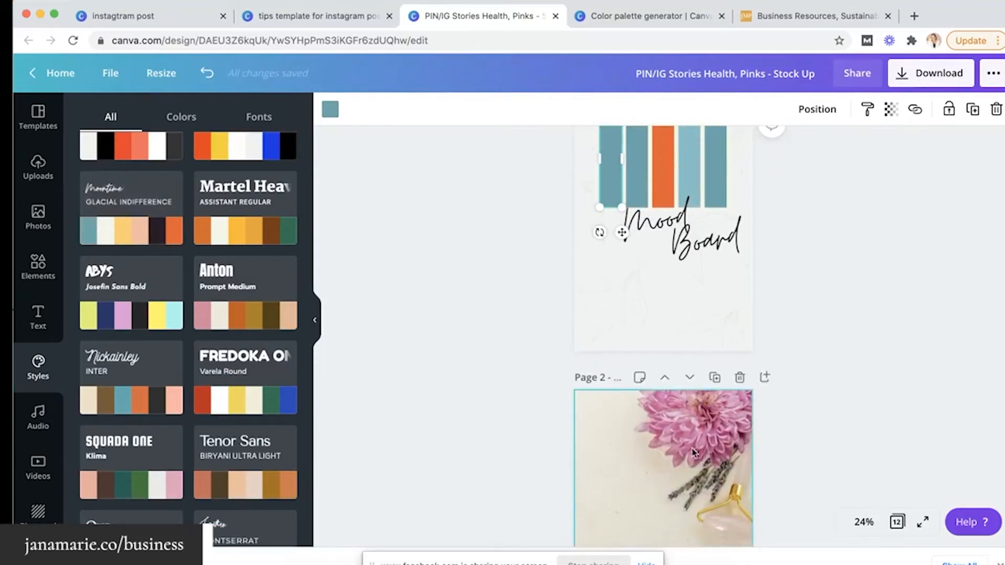
scroll(692, 453, down, 5)
scroll(693, 454, down, 8)
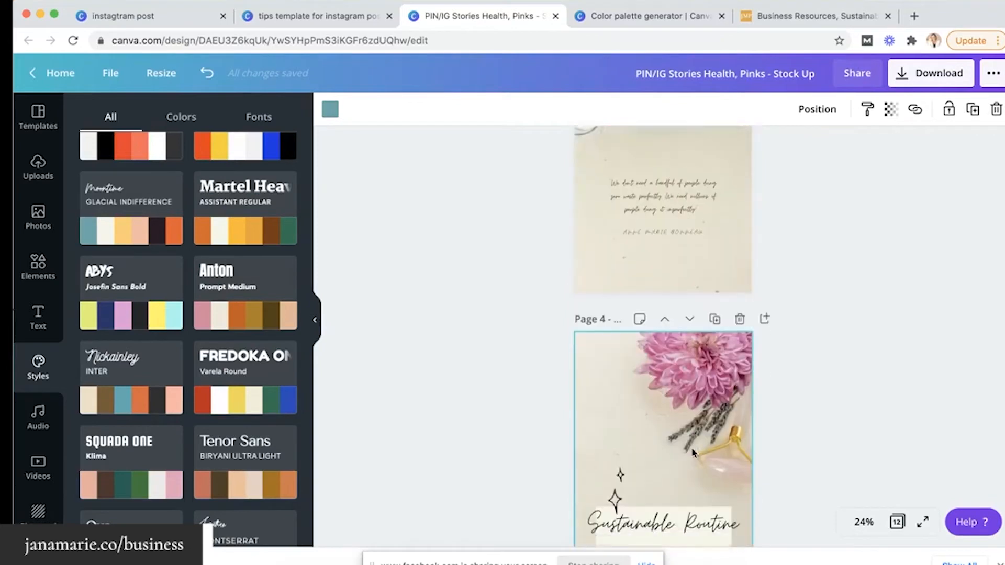
scroll(663, 190, down, 5)
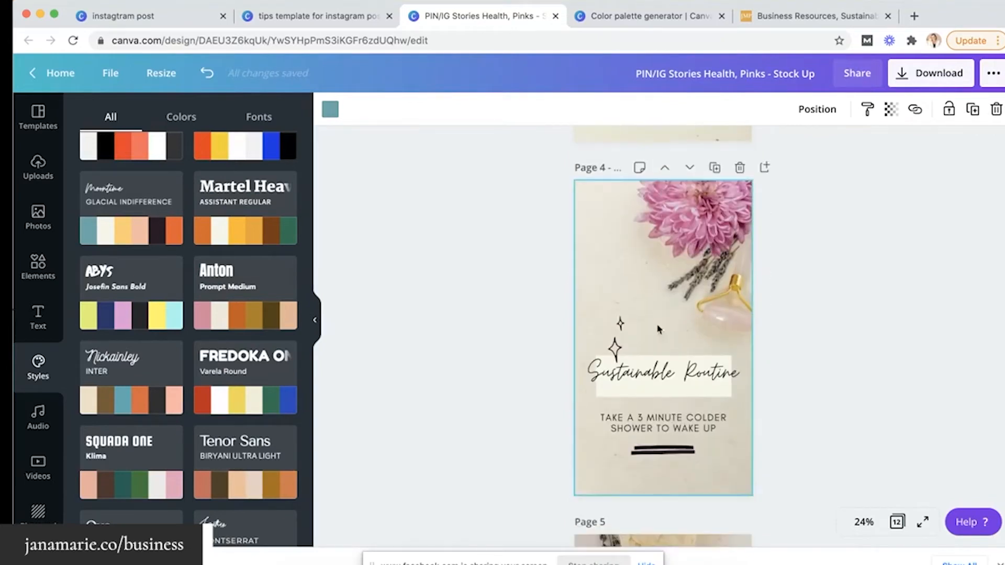
scroll(662, 415, down, 5)
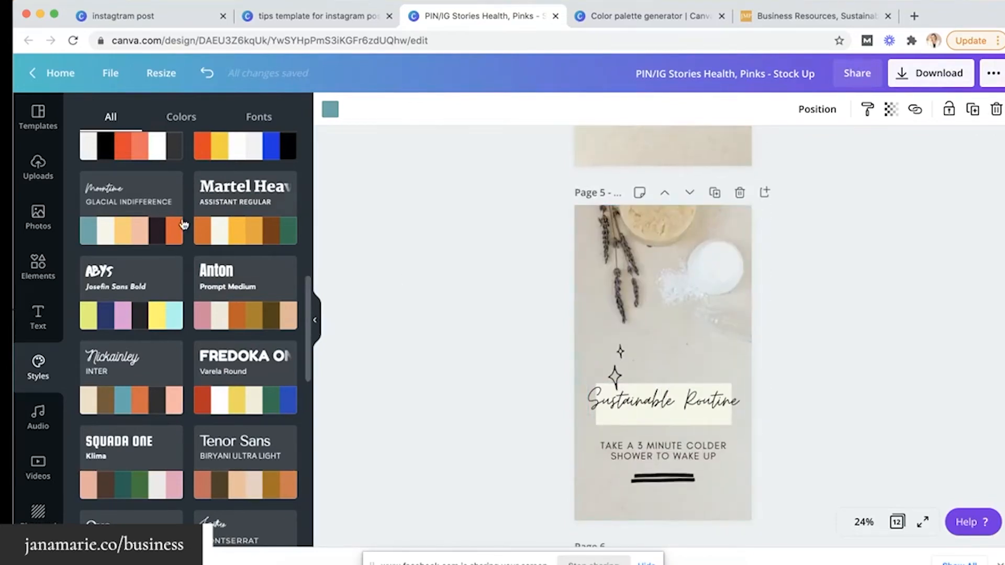
Shuffle Page 5's Moontime colours so the Sustainable Routine label sits on a yellow box
click(134, 238)
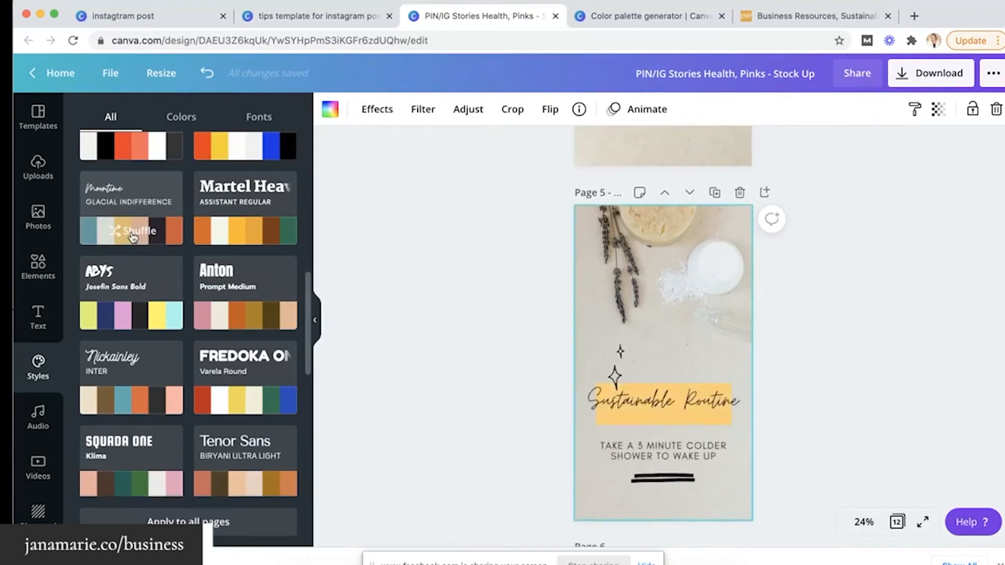
scroll(499, 278, down, 5)
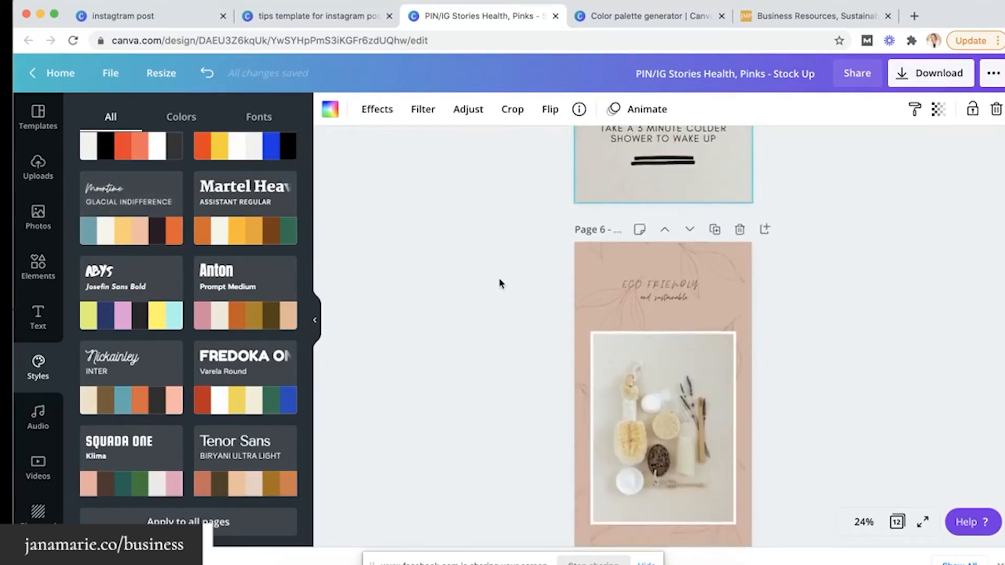
scroll(576, 283, down, 3)
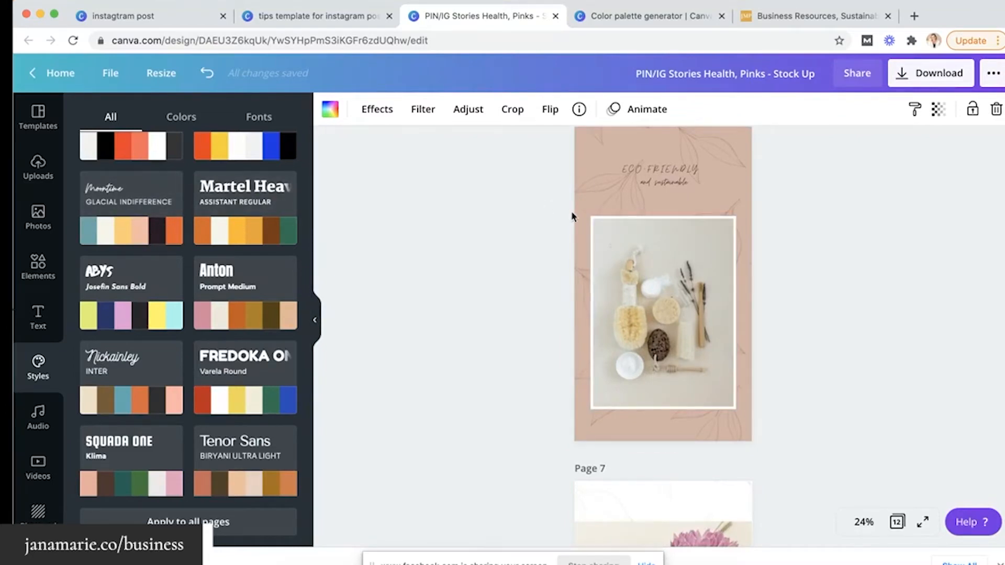
scroll(571, 214, down, 8)
scroll(572, 215, up, 4)
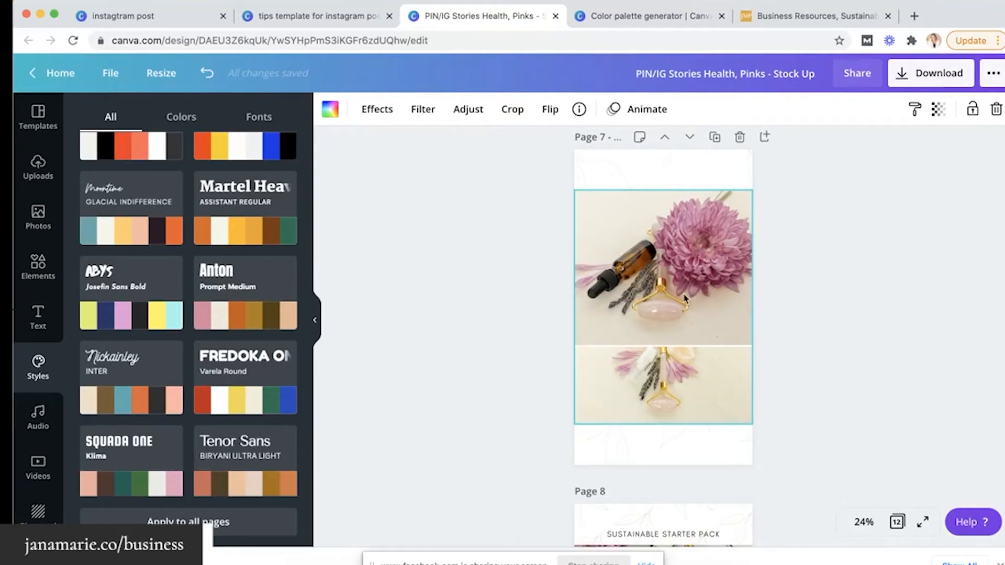
scroll(685, 299, up, 5)
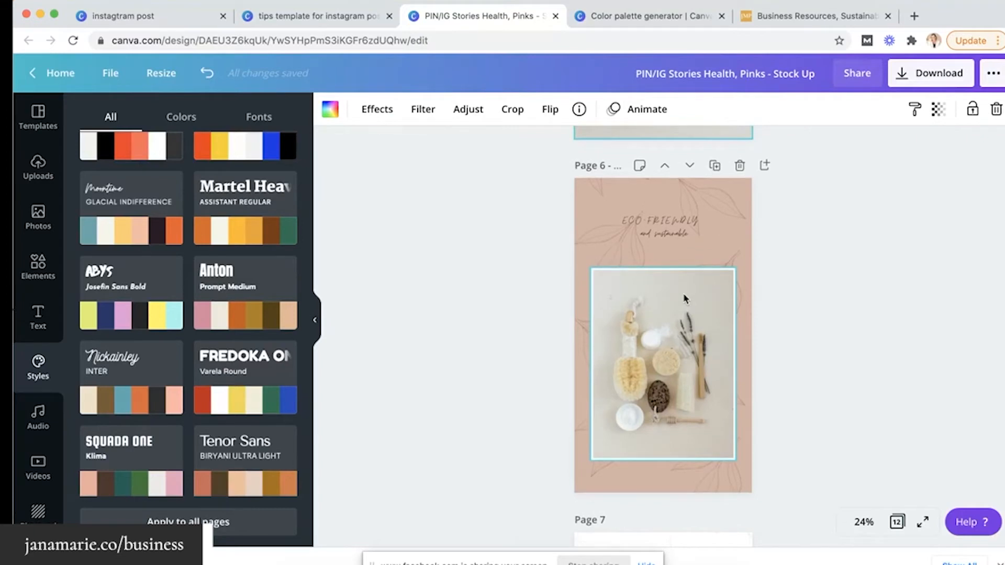
scroll(684, 299, up, 3)
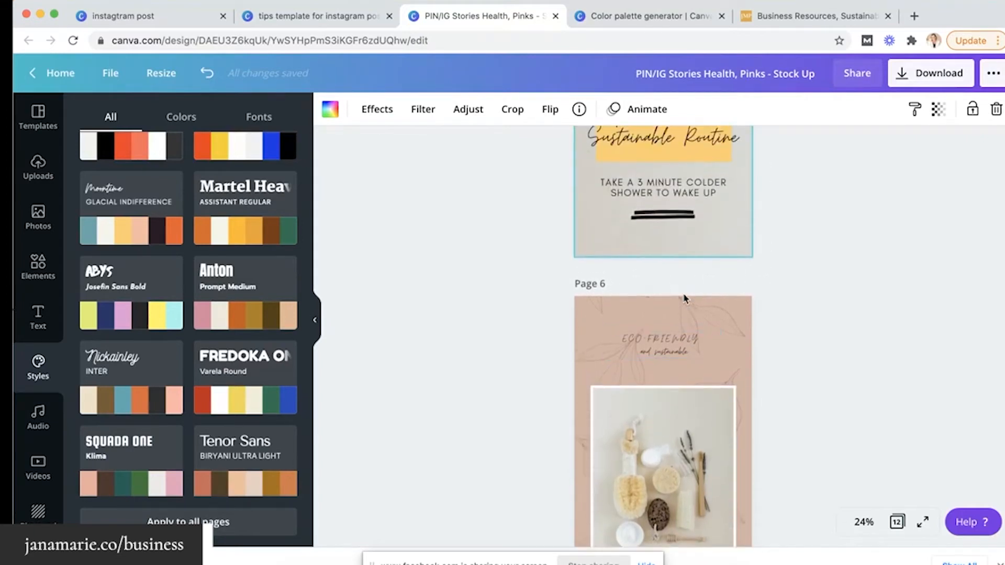
scroll(684, 298, up, 10)
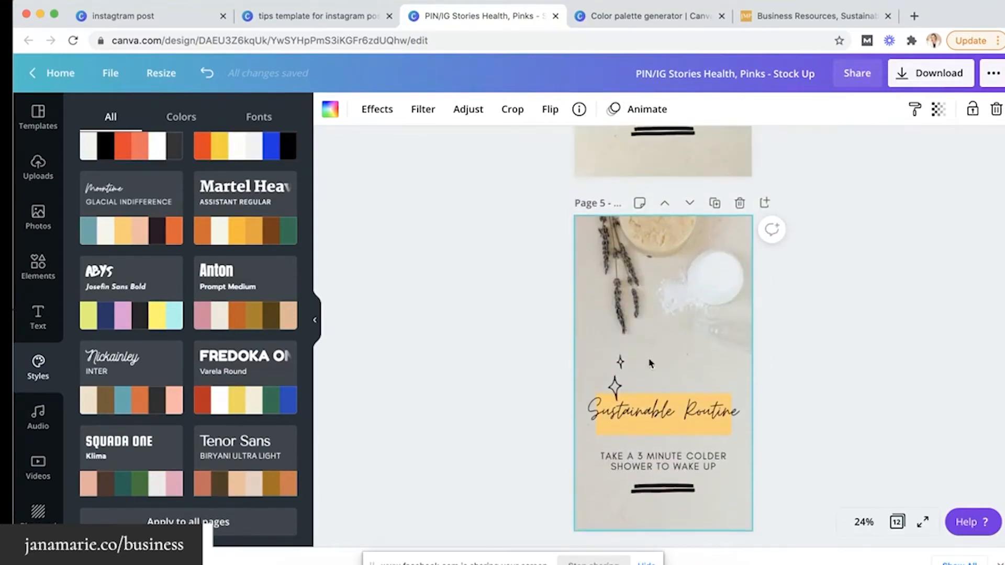
scroll(664, 329, up, 8)
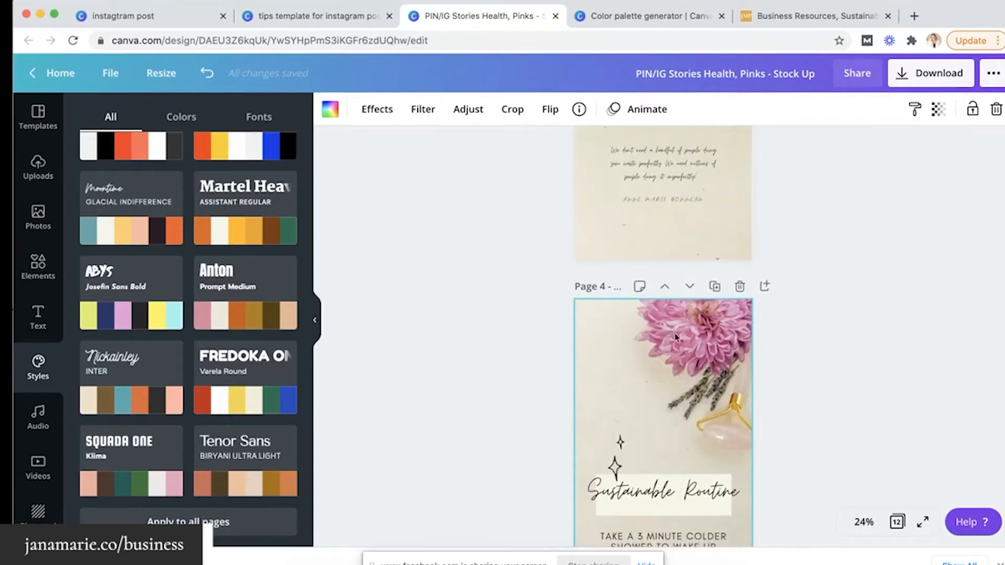
Select the Sustainable Routine heading on Page 4
scroll(719, 355, down, 1)
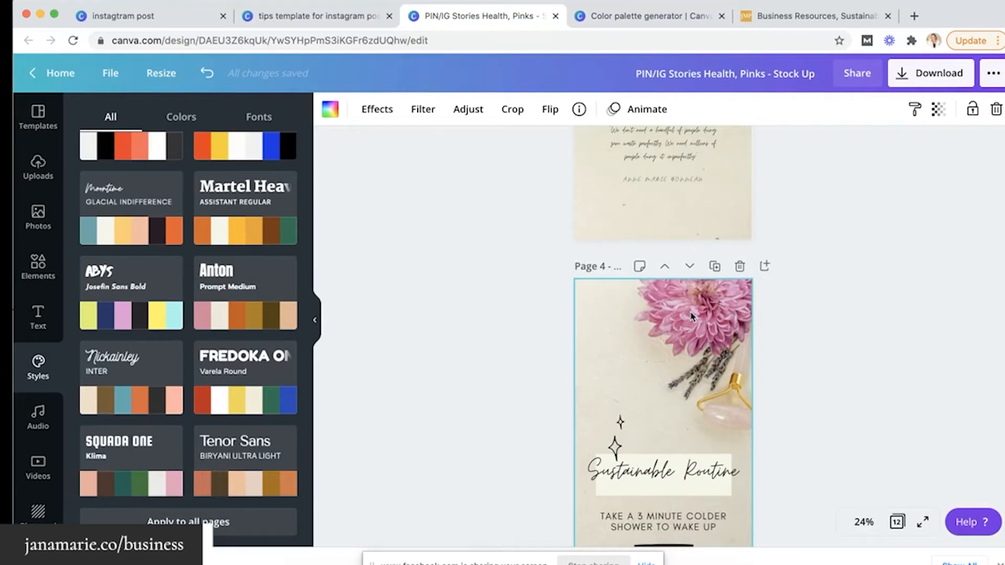
scroll(691, 316, down, 4)
click(637, 392)
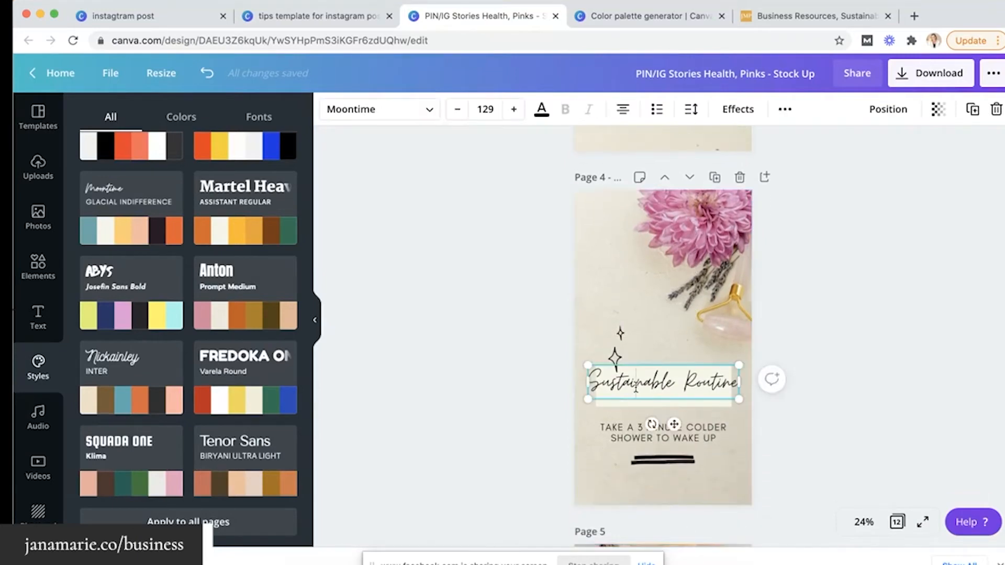
Replace the Page 4 heading text with 'Morning Yoga'
double_click(636, 389)
triple_click(636, 389)
text(Morning Yoga)
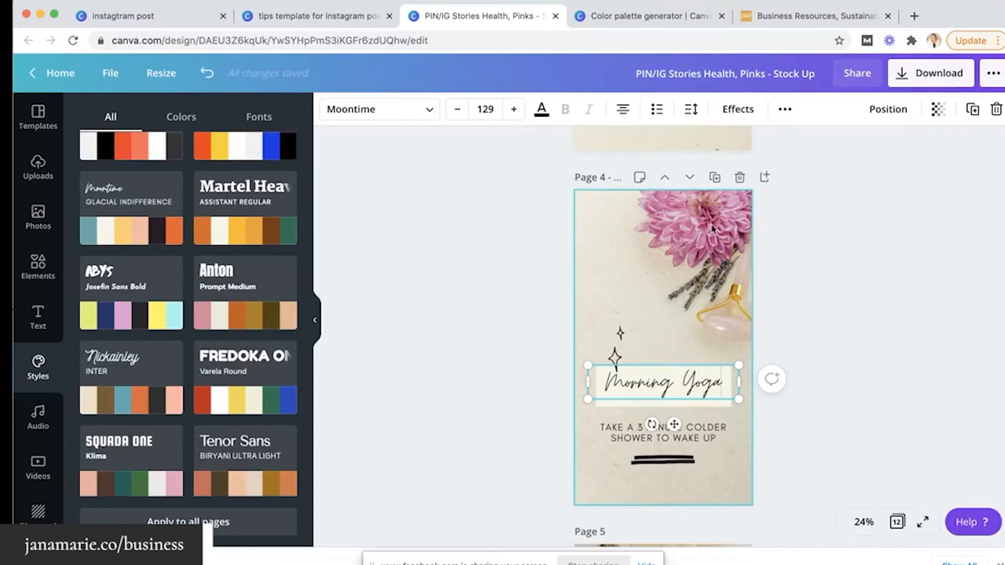
Apply the Moontime style to Page 12 and shuffle its colours
scroll(703, 250, down, 20)
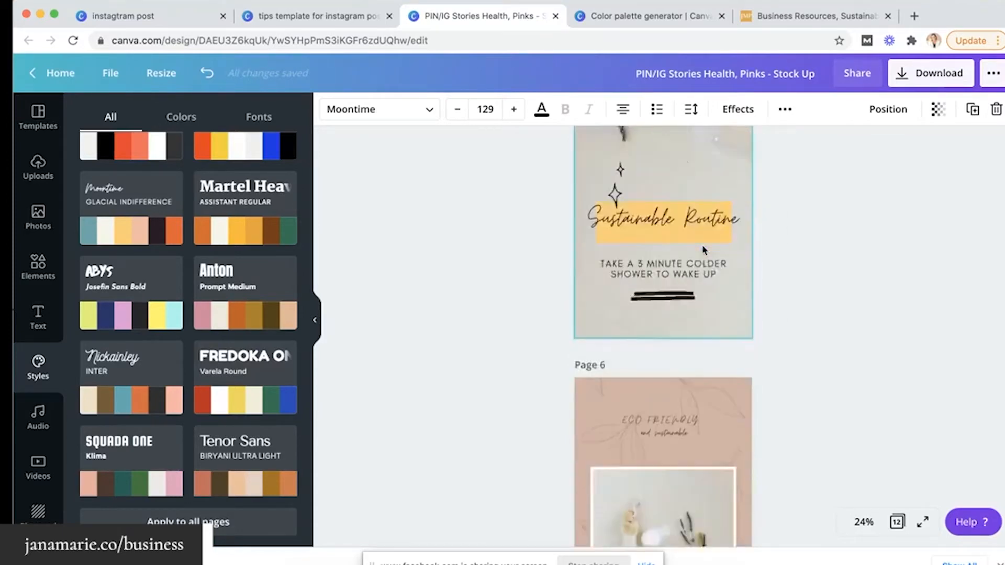
scroll(703, 250, up, 3)
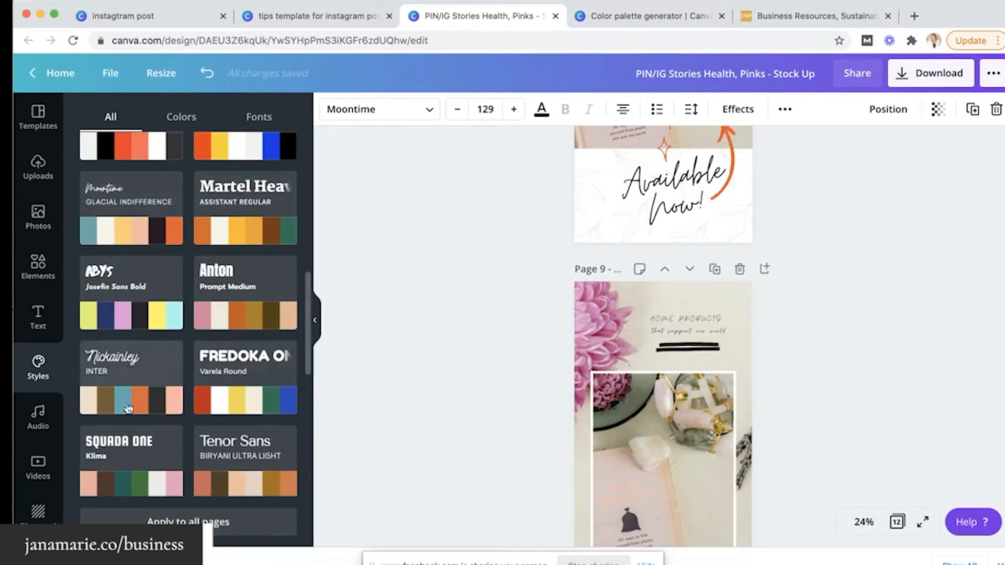
scroll(354, 388, down, 3)
scroll(354, 388, down, 15)
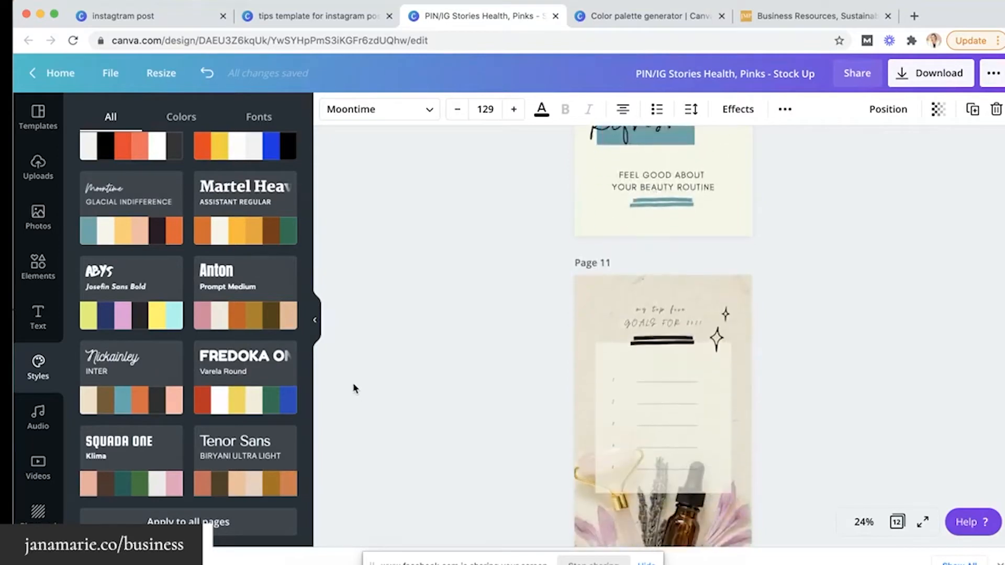
scroll(353, 388, down, 7)
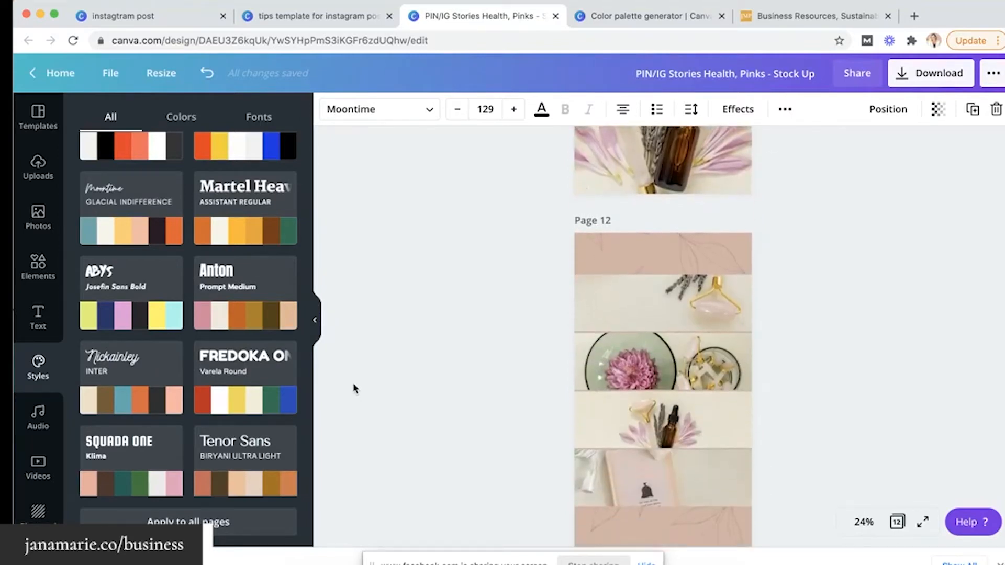
click(138, 238)
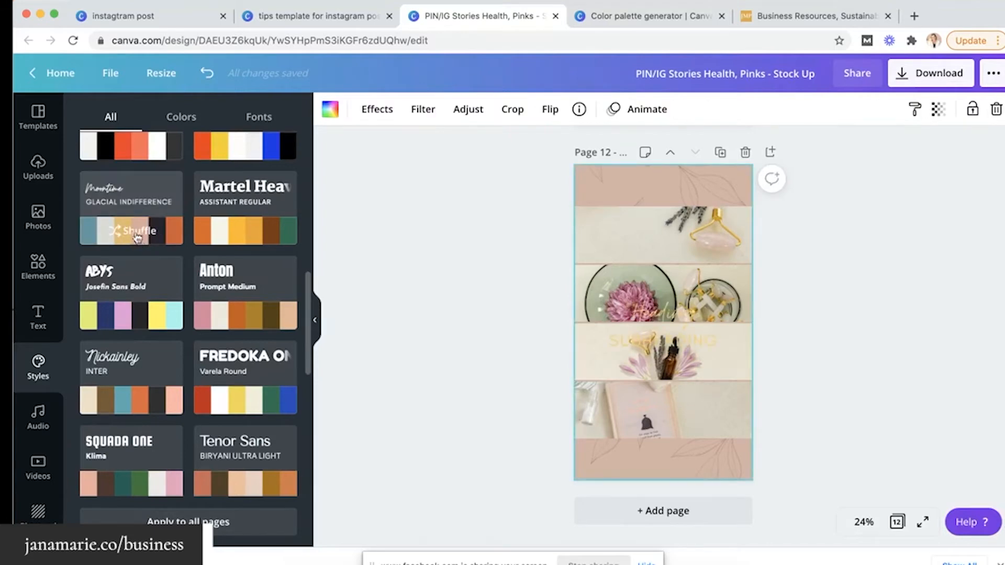
click(136, 236)
Select Page 1's mood board, apply the Montine palette, and shuffle its colours three times
scroll(431, 290, up, 10)
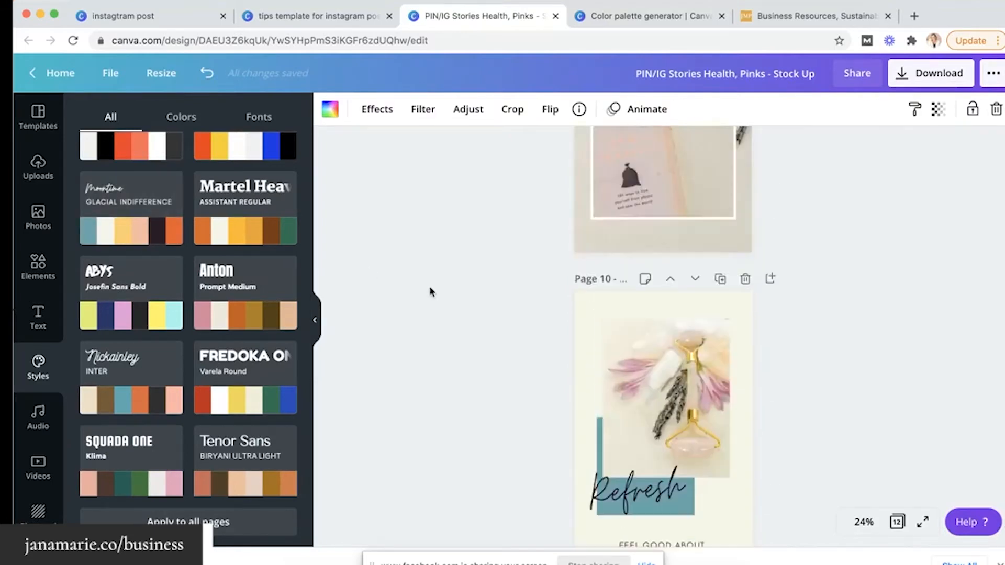
scroll(430, 291, up, 15)
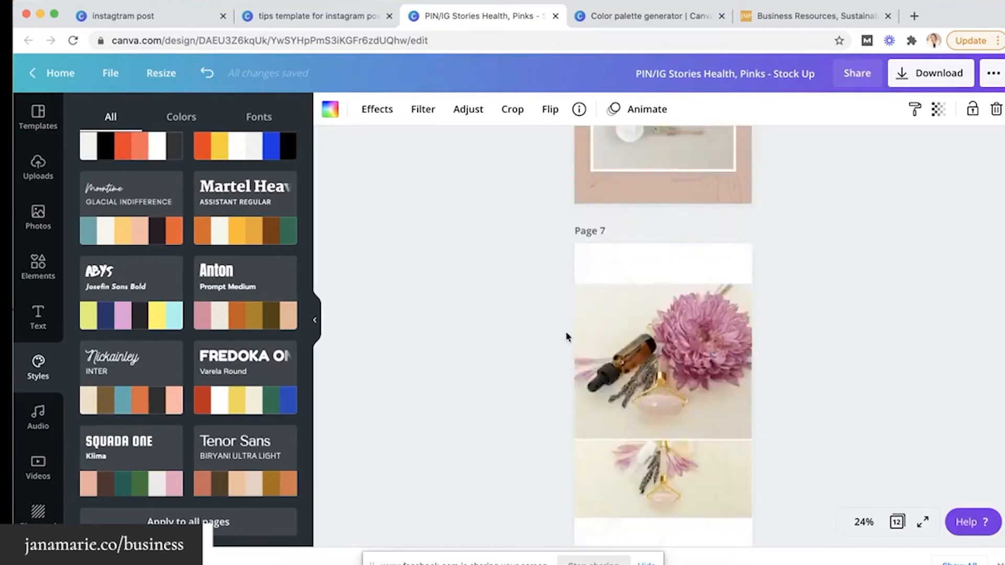
scroll(567, 336, up, 20)
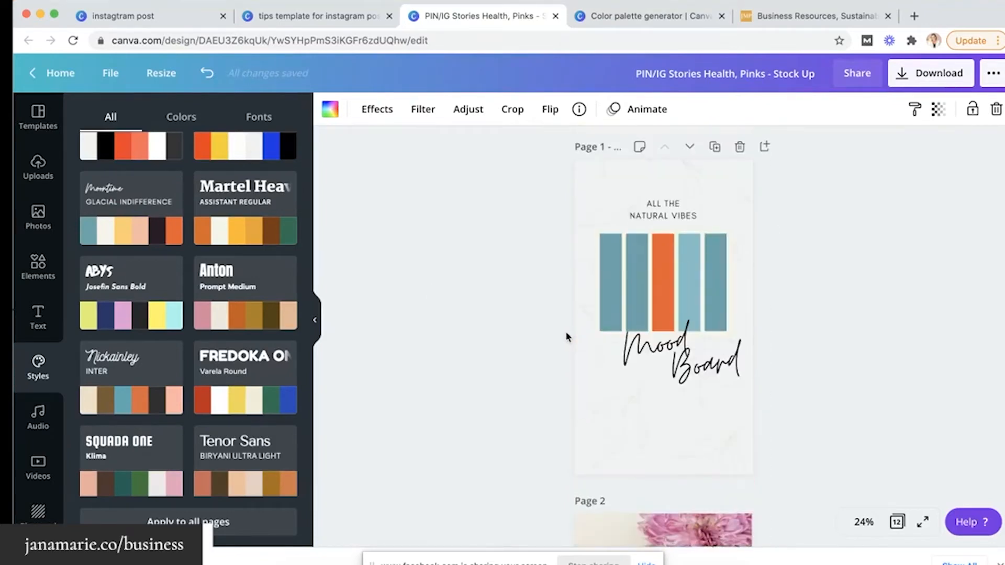
scroll(566, 337, up, 1)
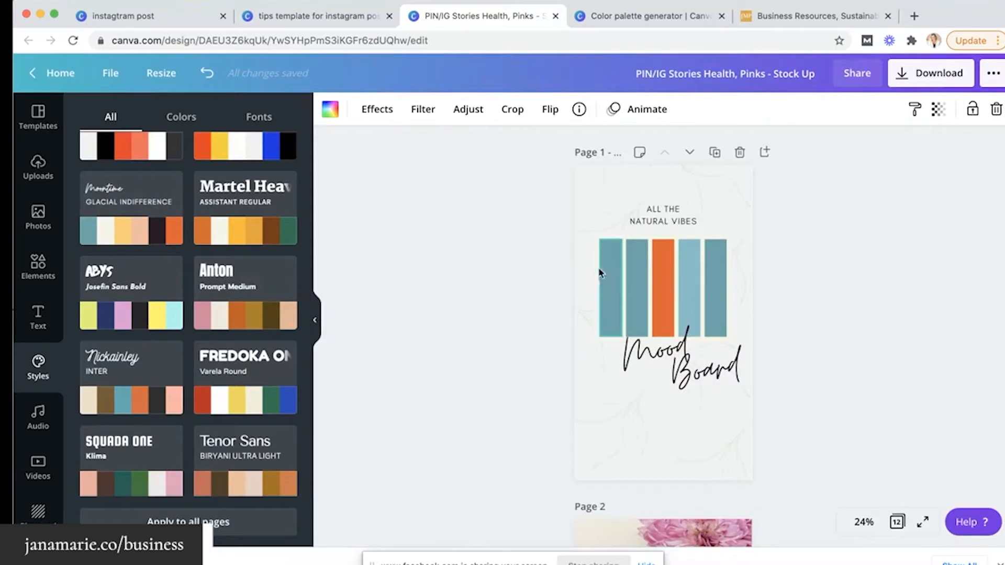
click(584, 264)
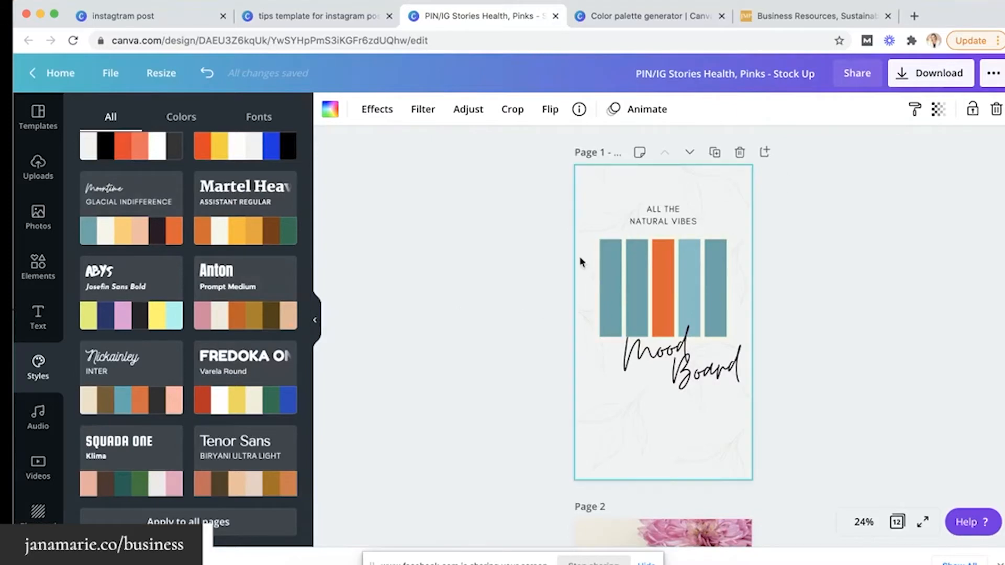
click(131, 239)
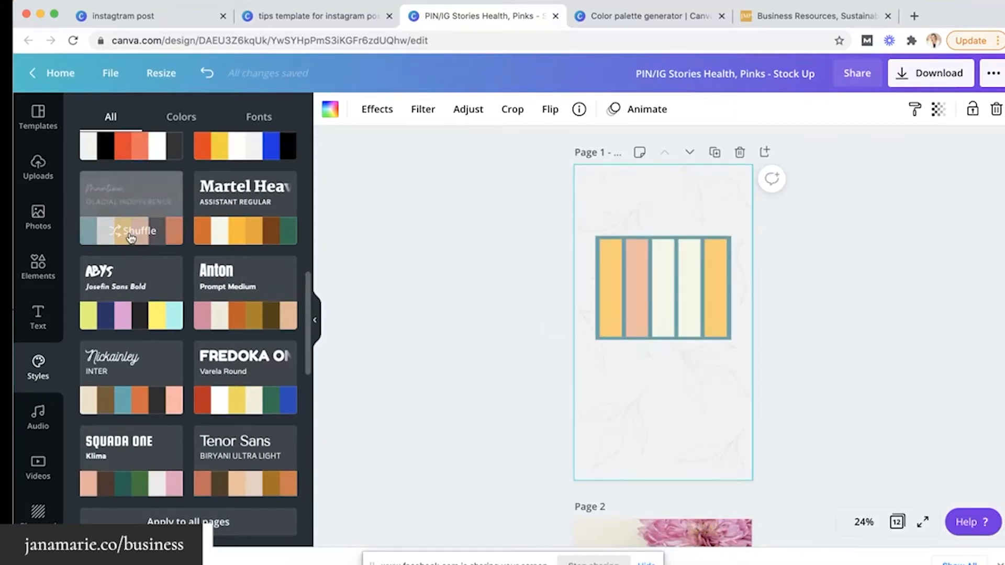
click(131, 238)
click(130, 238)
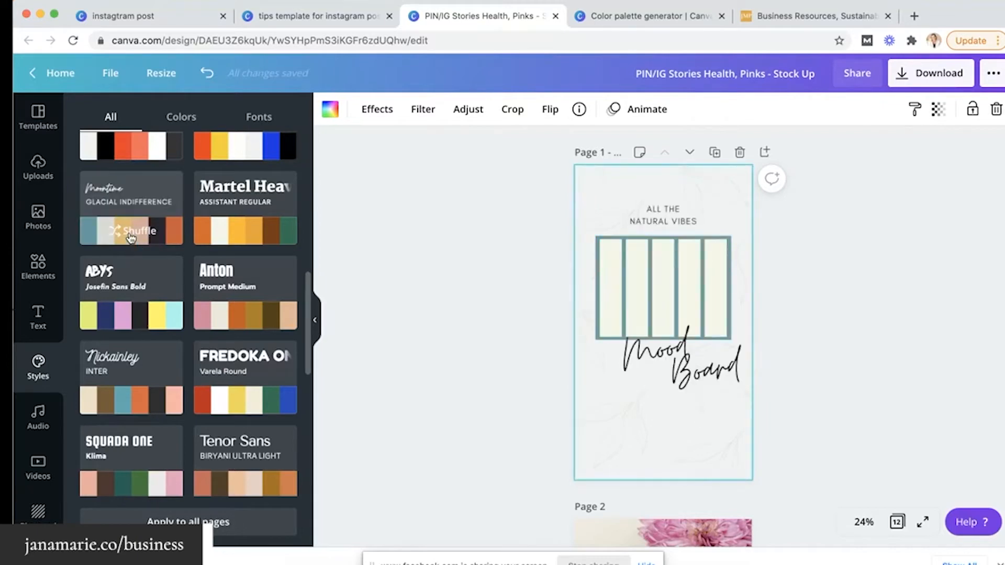
click(131, 238)
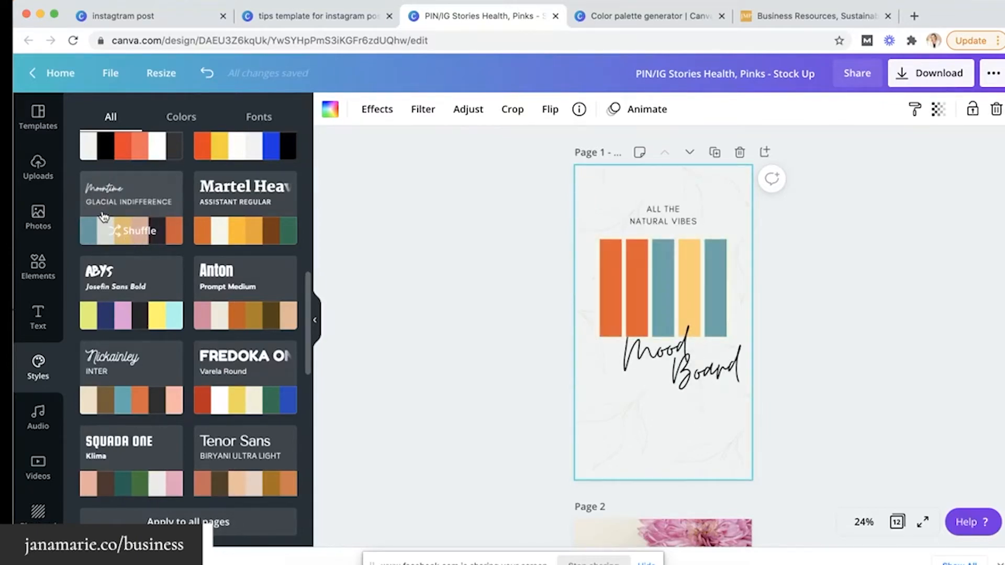
Show the uploaded images in the sidebar, check the Finder photo folder, then return to Canva
click(41, 224)
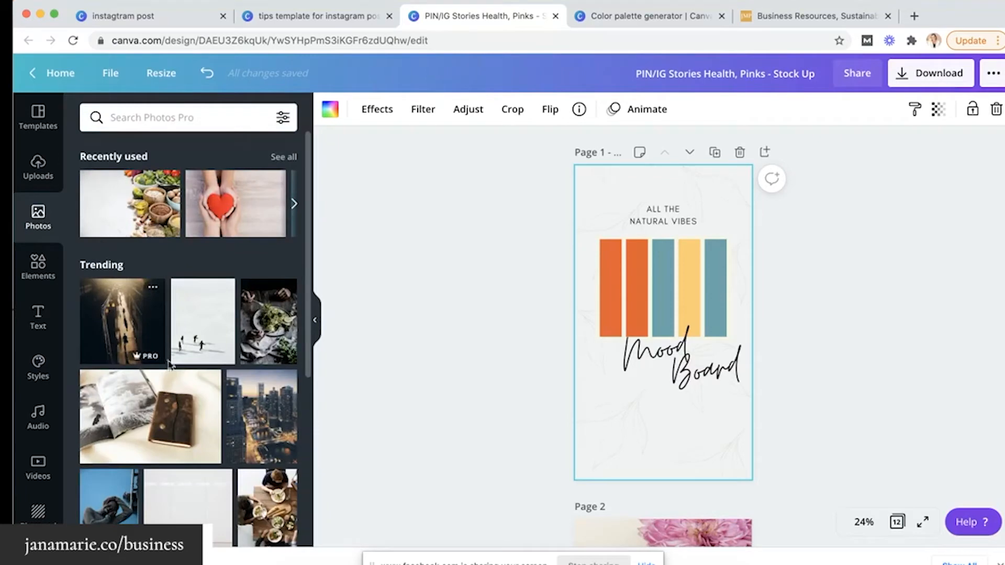
click(44, 172)
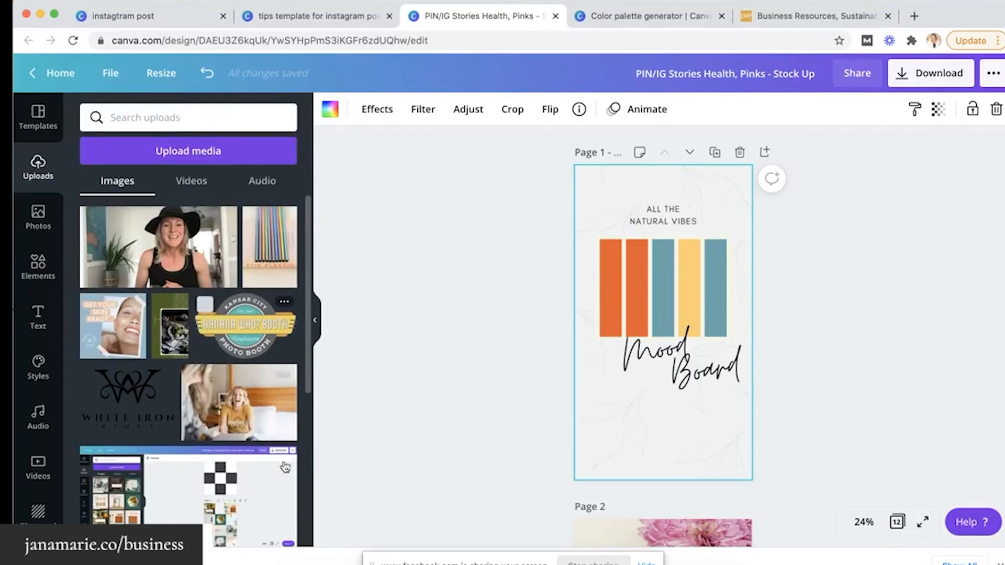
click(301, 554)
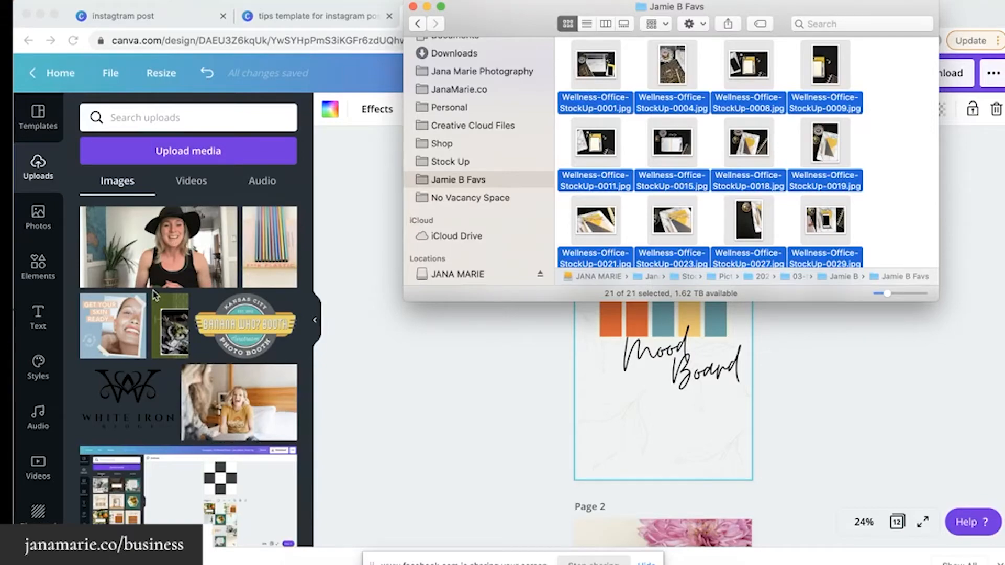
scroll(152, 291, down, 15)
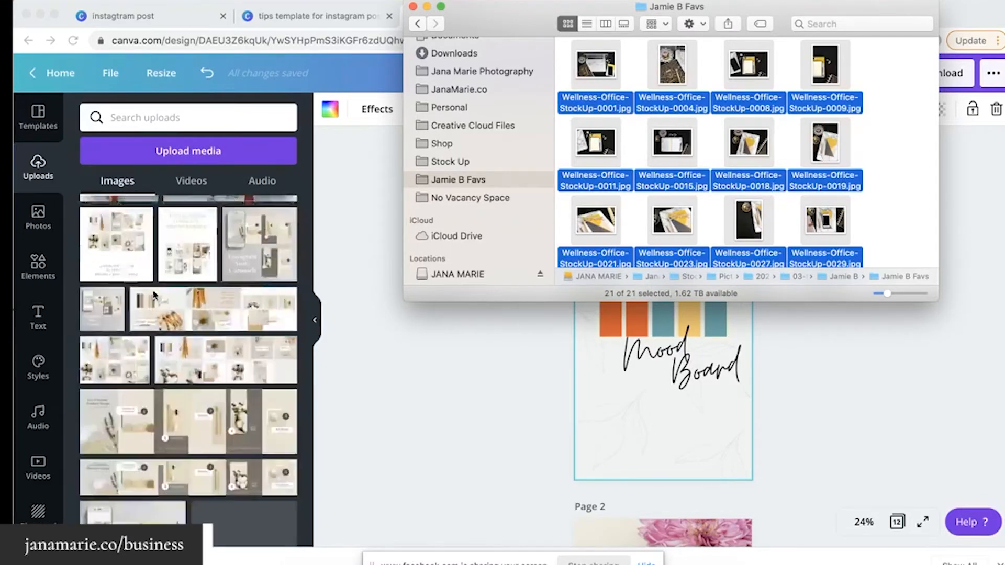
scroll(153, 295, down, 15)
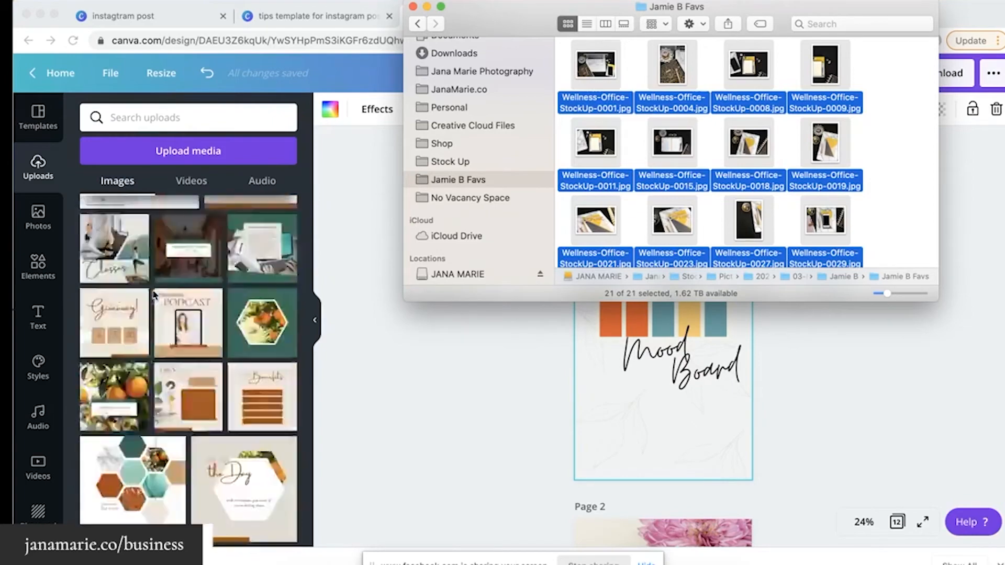
scroll(40, 347, down, 1)
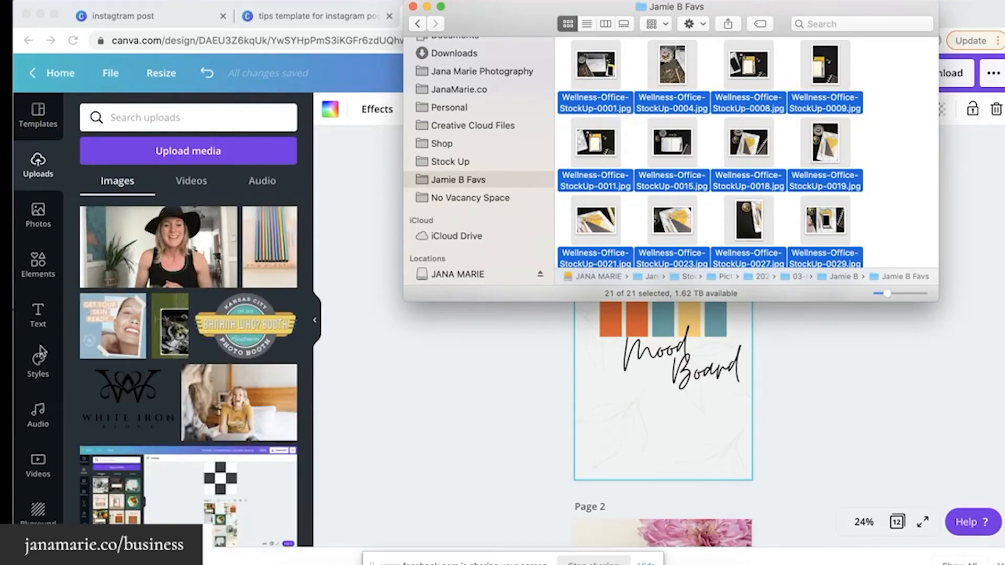
click(352, 356)
scroll(41, 442, down, 3)
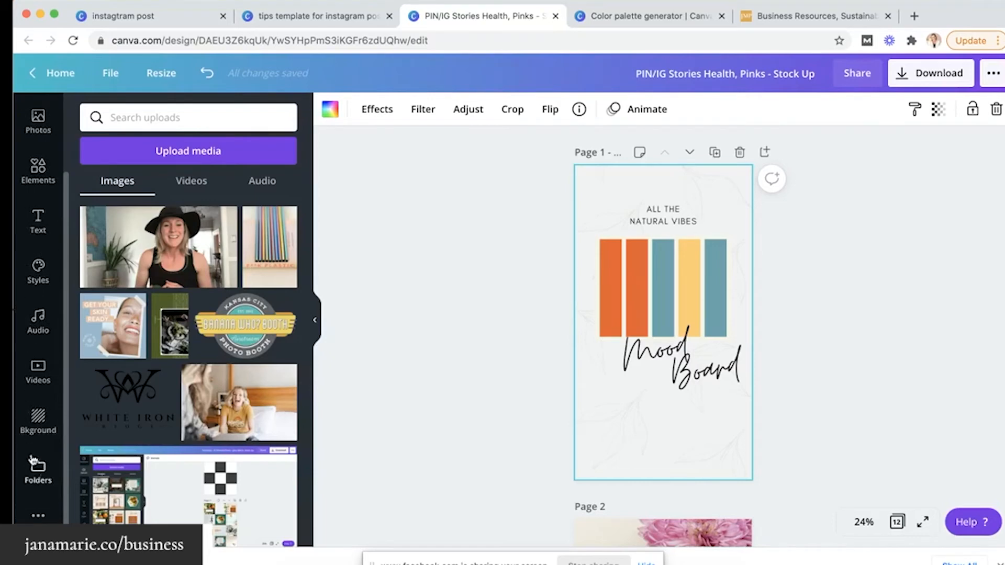
Open the Photos > Stock Up > Mid Century Interior folder and scroll the canvas to Page 2
click(39, 470)
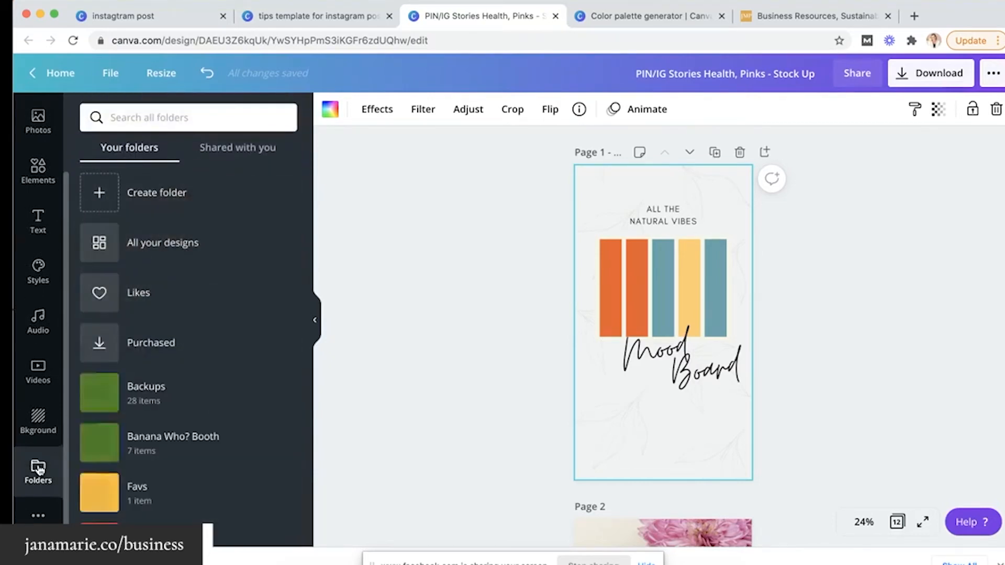
scroll(189, 378, down, 1)
scroll(189, 378, down, 5)
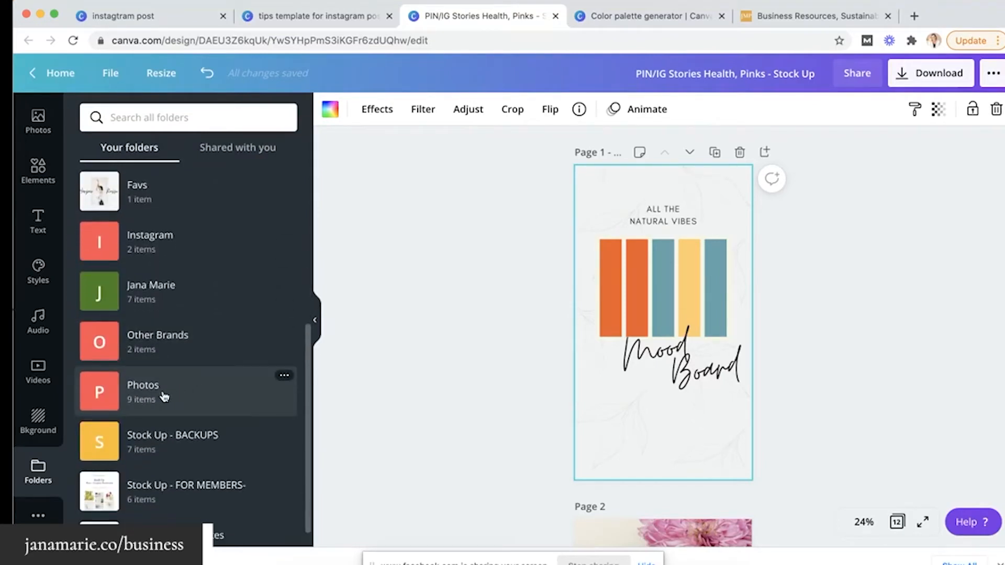
click(164, 396)
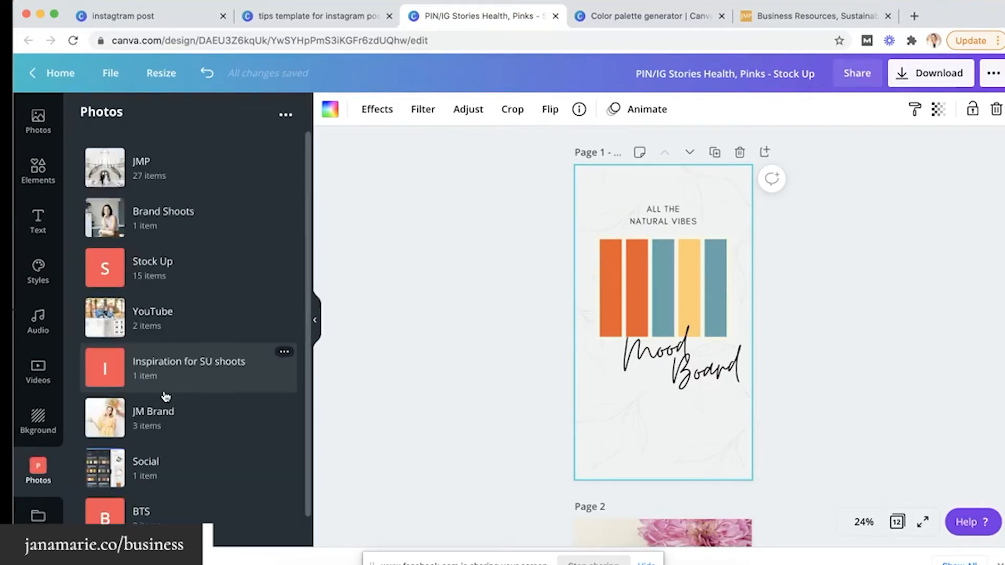
scroll(164, 224, down, 1)
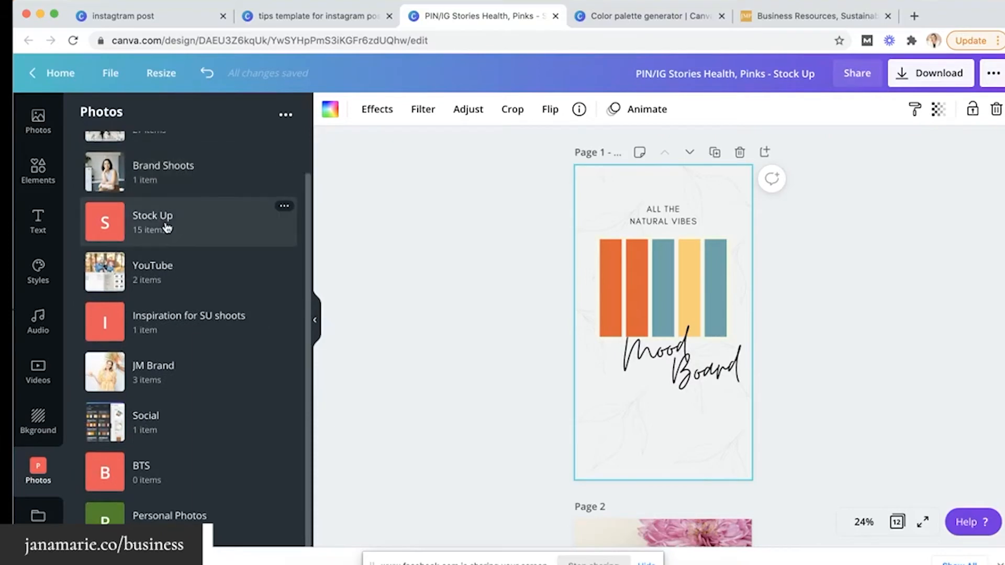
click(166, 226)
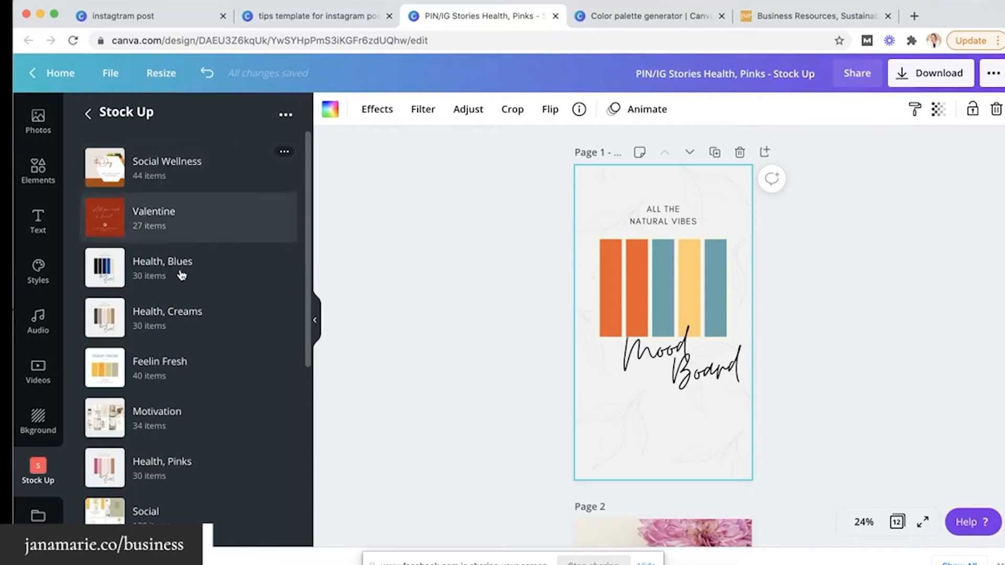
scroll(179, 274, down, 5)
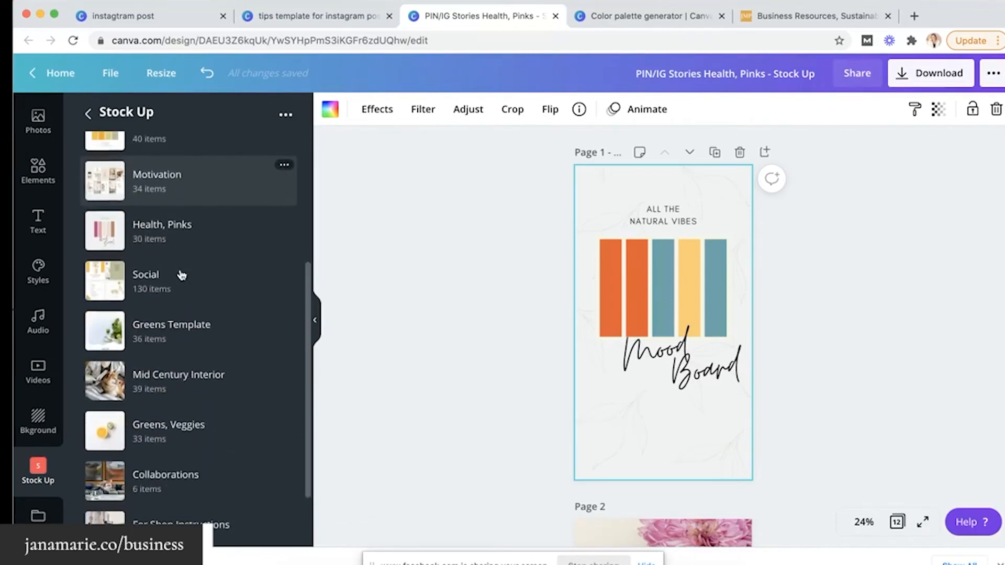
click(180, 391)
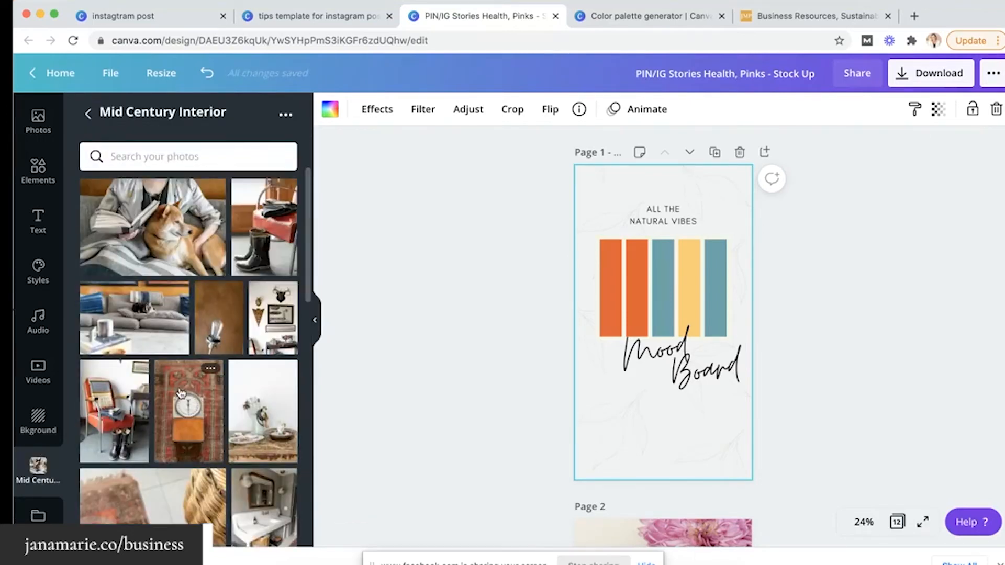
scroll(204, 340, down, 1)
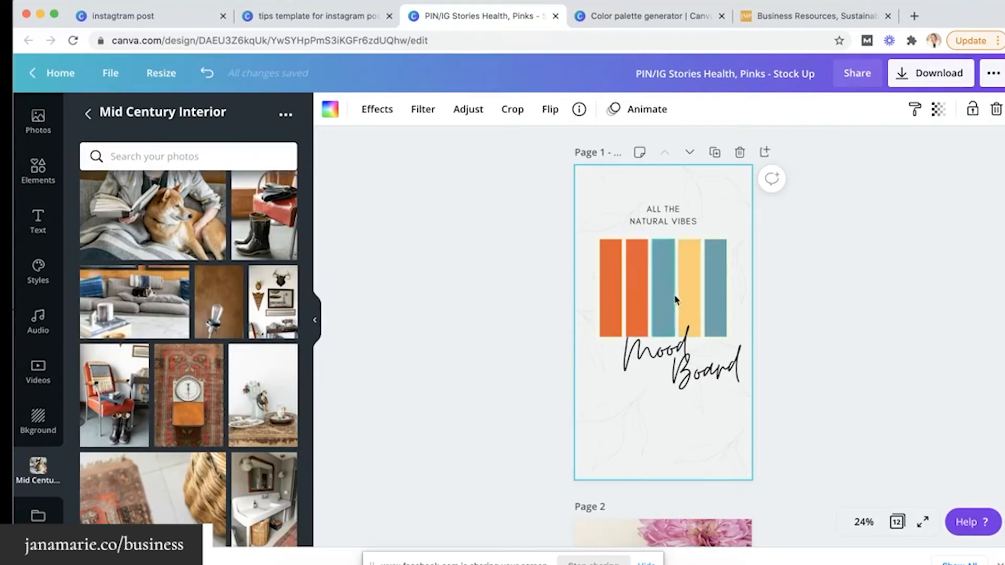
scroll(541, 322, down, 1)
scroll(540, 321, down, 3)
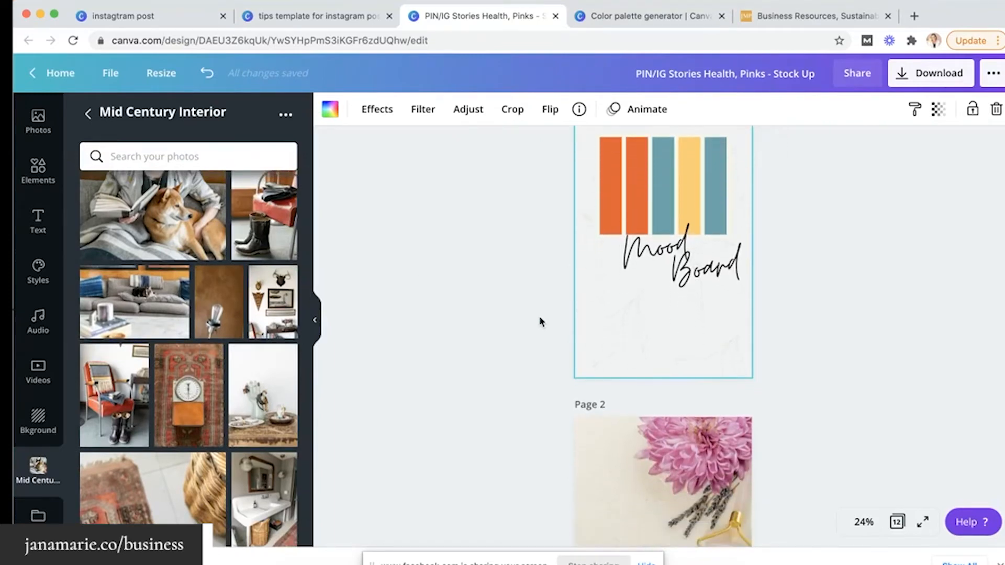
scroll(524, 313, down, 4)
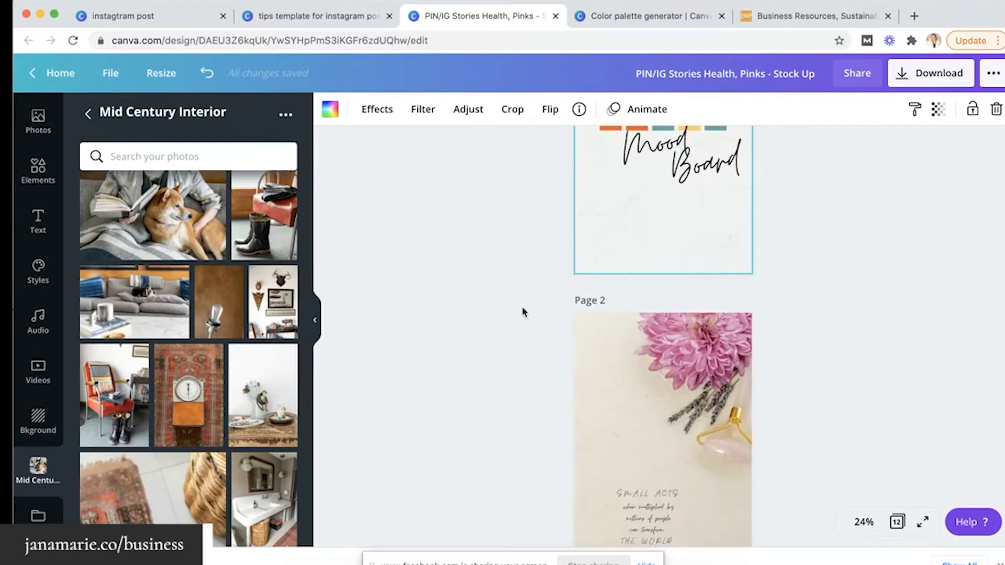
scroll(273, 309, down, 1)
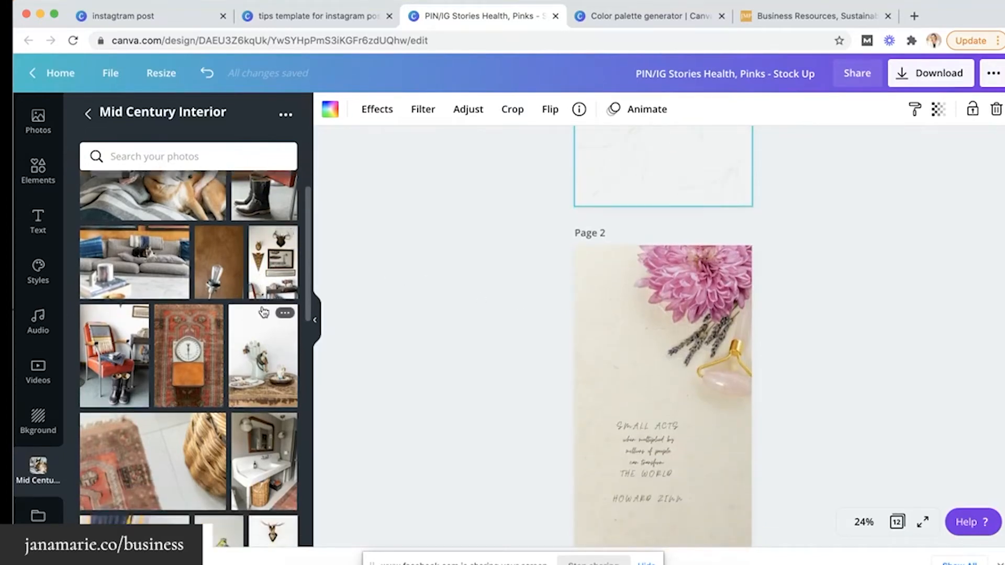
Try Mid Century photos as Page 2's background, settling on the golden ornament photo
scroll(272, 309, up, 2)
drag(273, 246, 587, 292)
key(super+z)
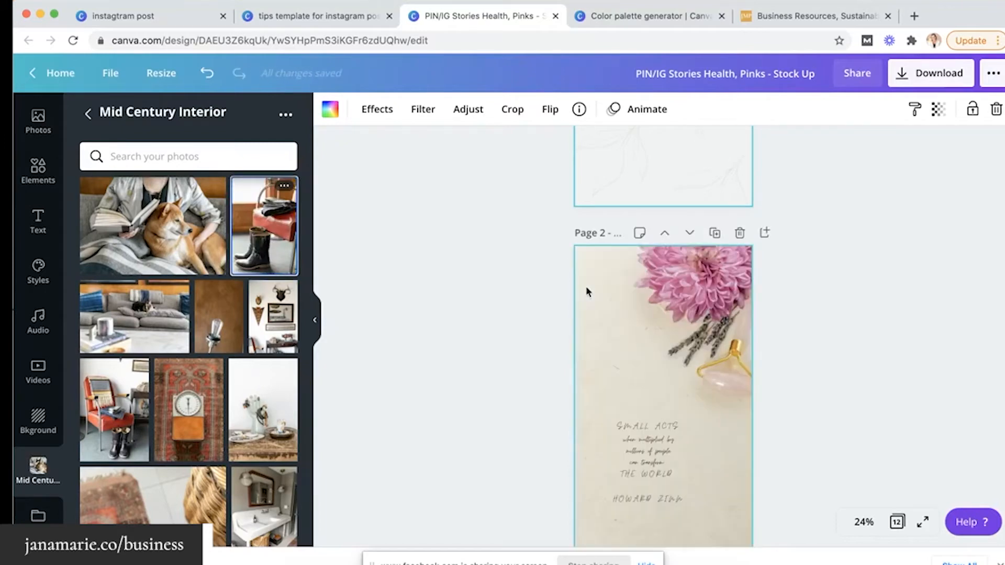
scroll(489, 312, down, 3)
scroll(271, 359, down, 1)
scroll(271, 360, down, 1)
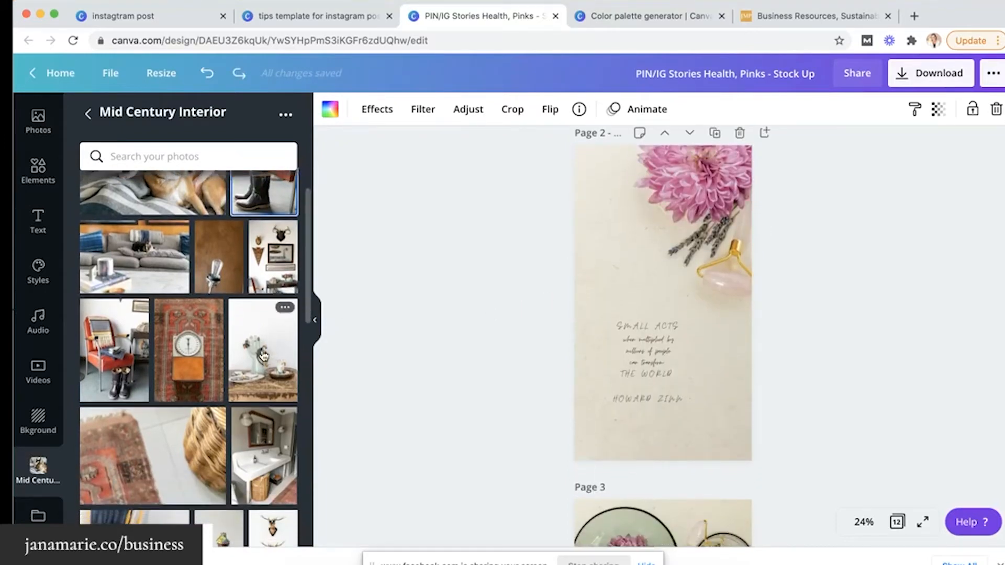
drag(272, 346, 586, 287)
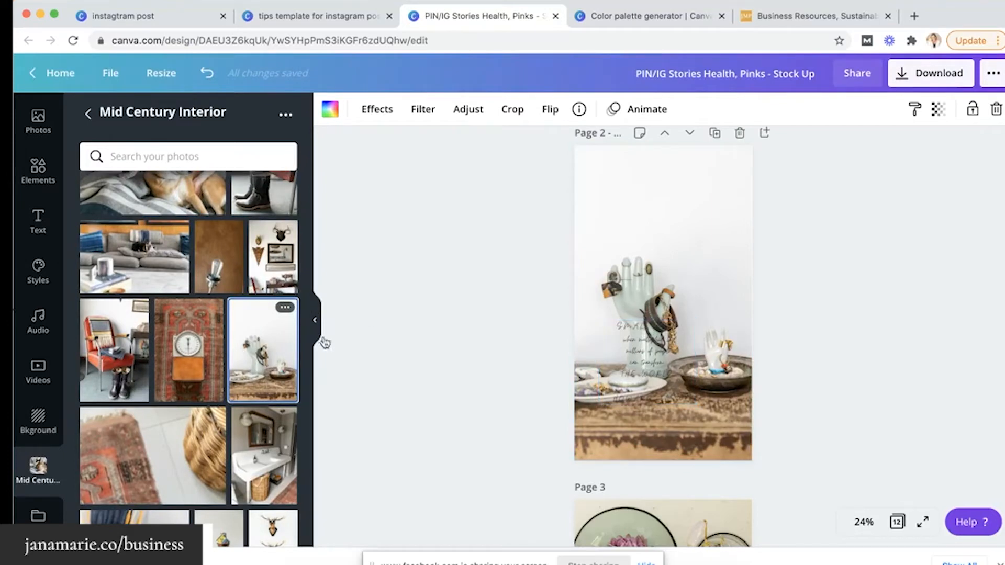
key(super+z)
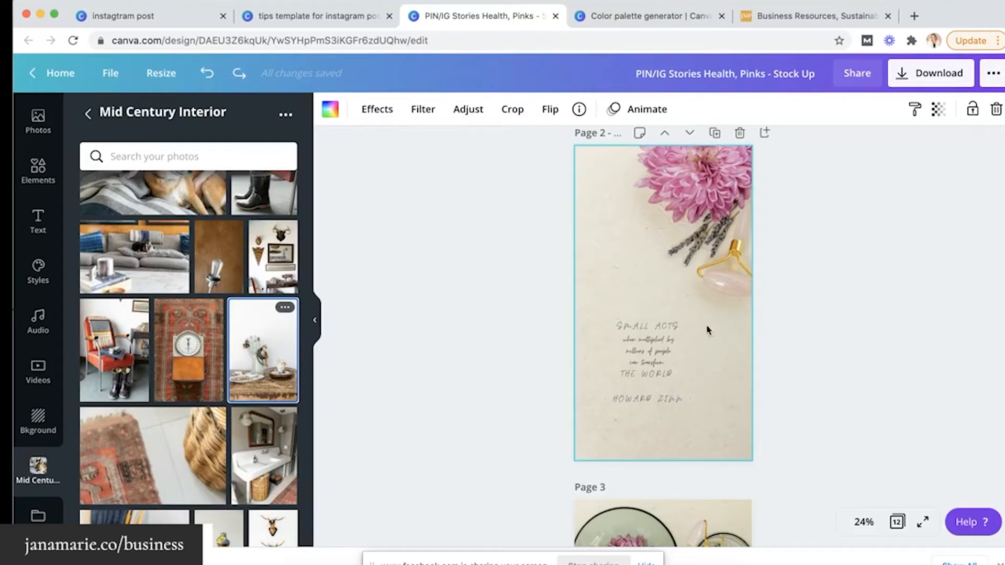
scroll(209, 404, down, 10)
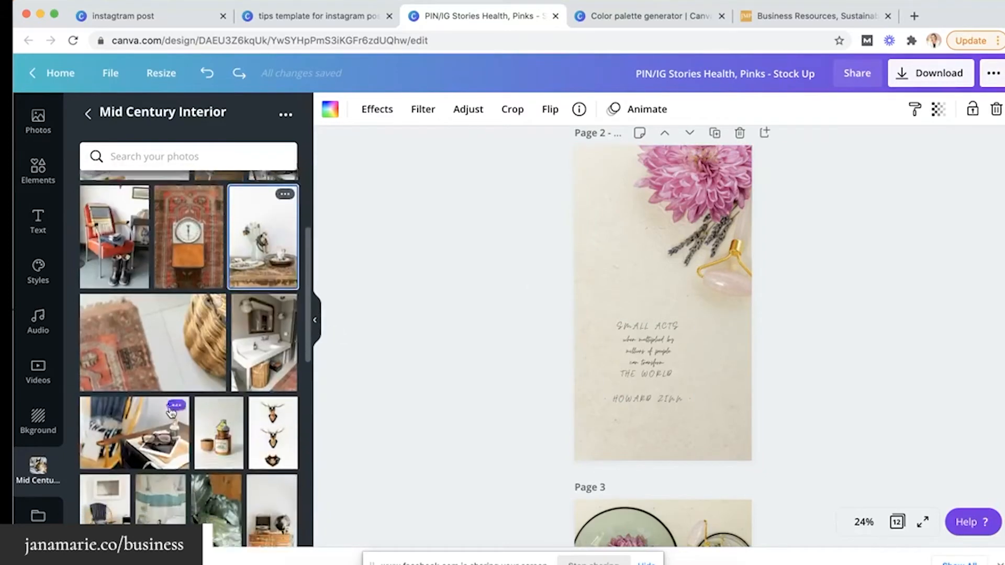
scroll(170, 412, down, 5)
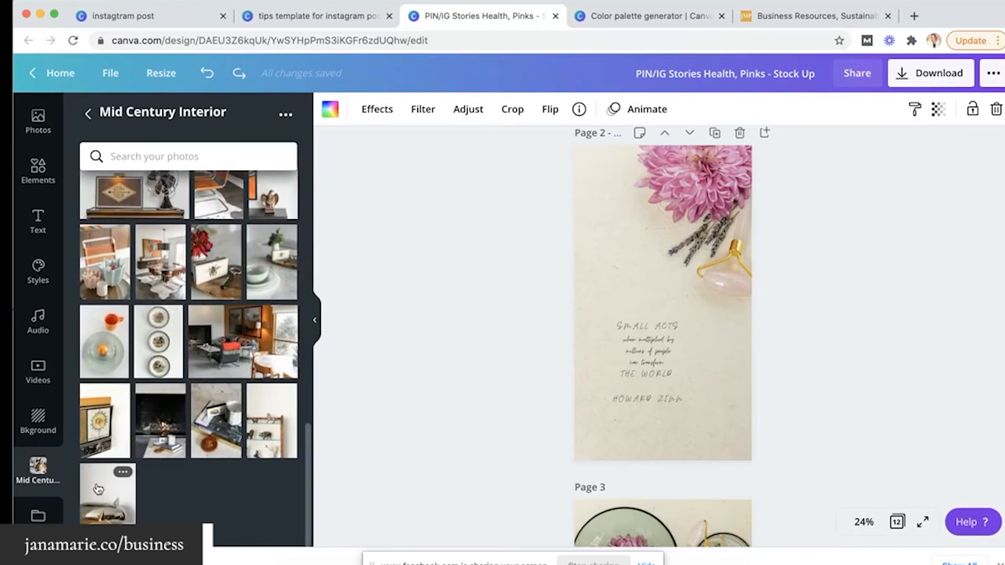
drag(103, 504, 577, 349)
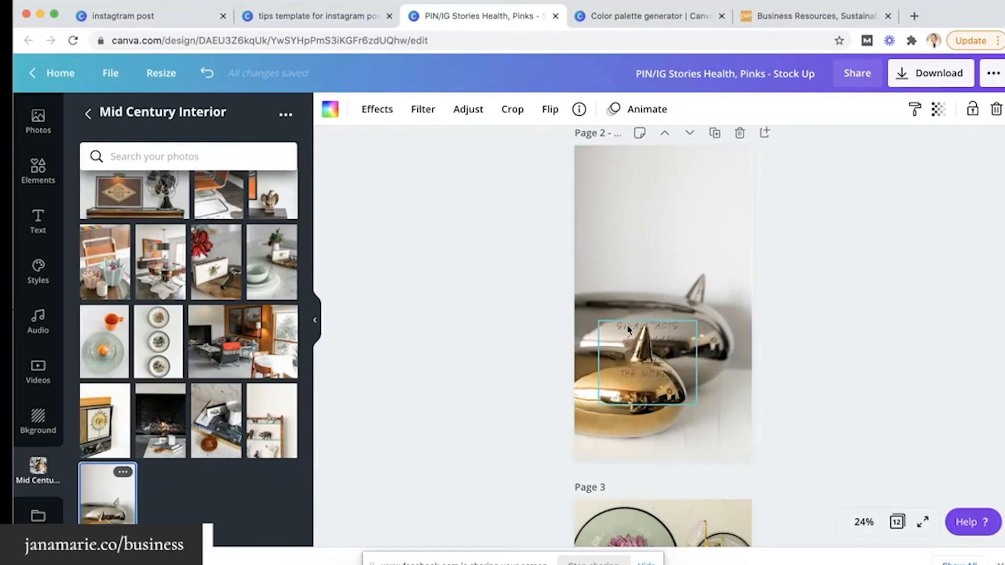
Move the Small Acts quote near the top of Page 2, widen its box, and show its text colours
click(631, 333)
drag(632, 333, 658, 289)
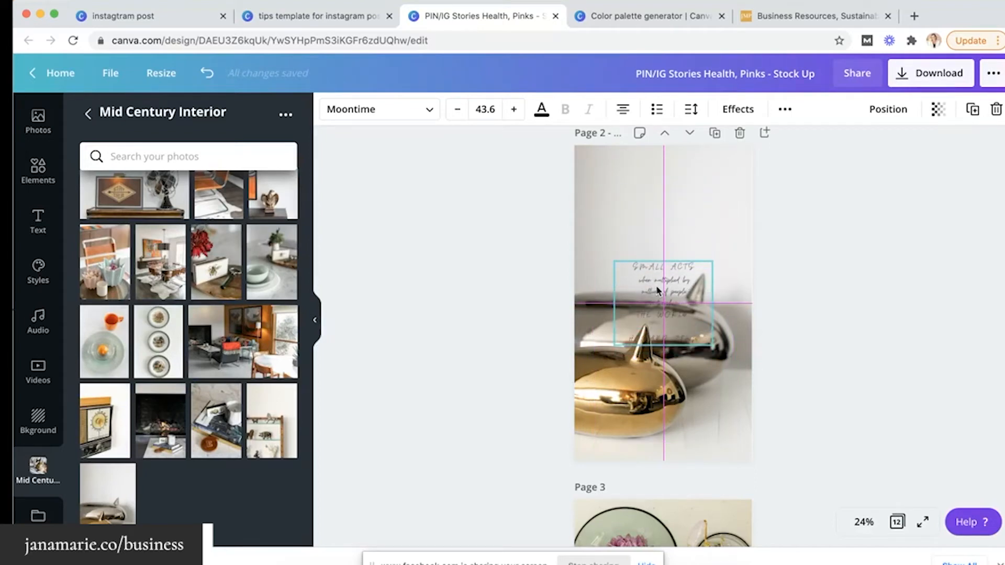
drag(658, 289, 677, 200)
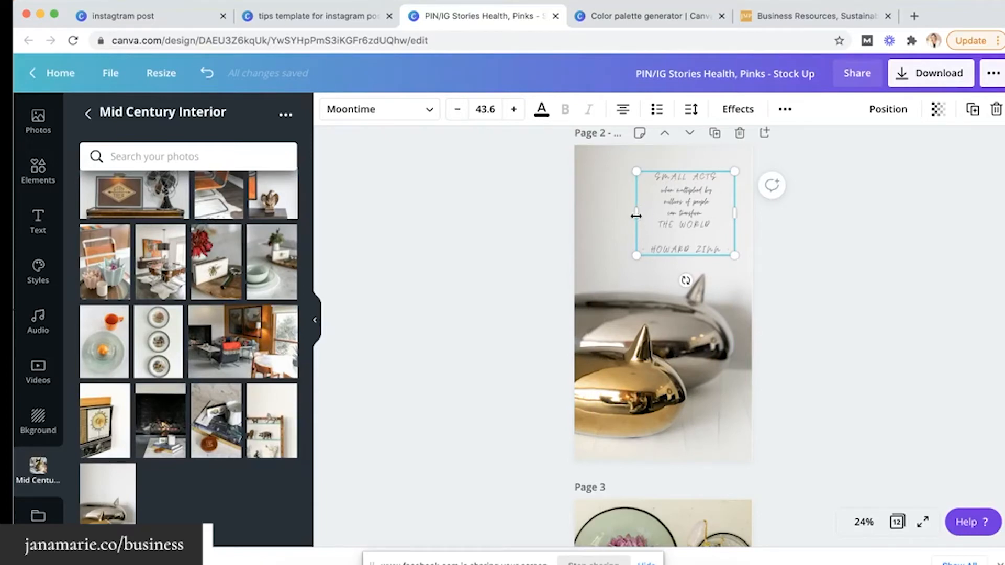
mouse_move(634, 215)
mouse_down()
mouse_move(590, 218)
mouse_move(645, 217)
mouse_up()
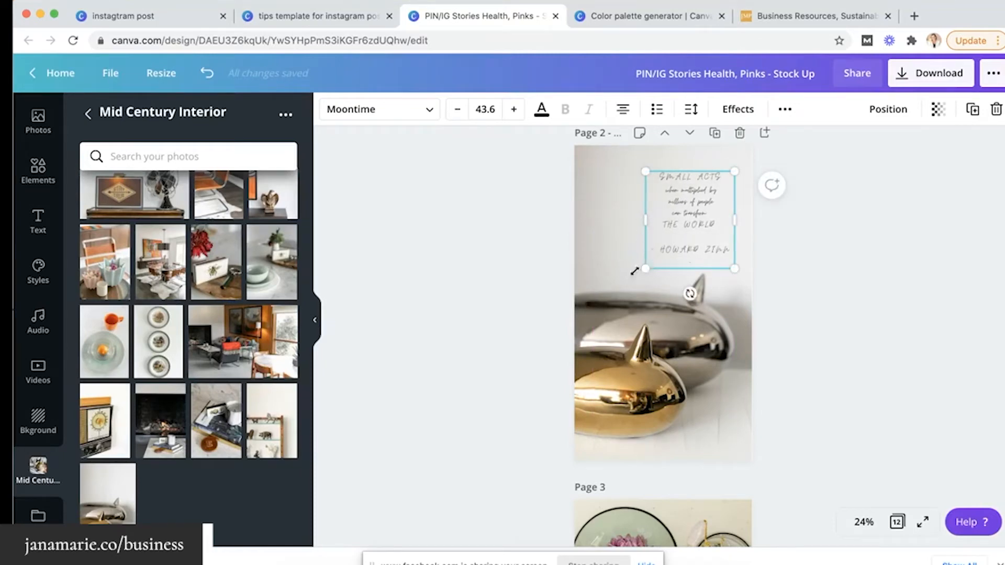
drag(634, 271, 634, 251)
key(ctrl+z)
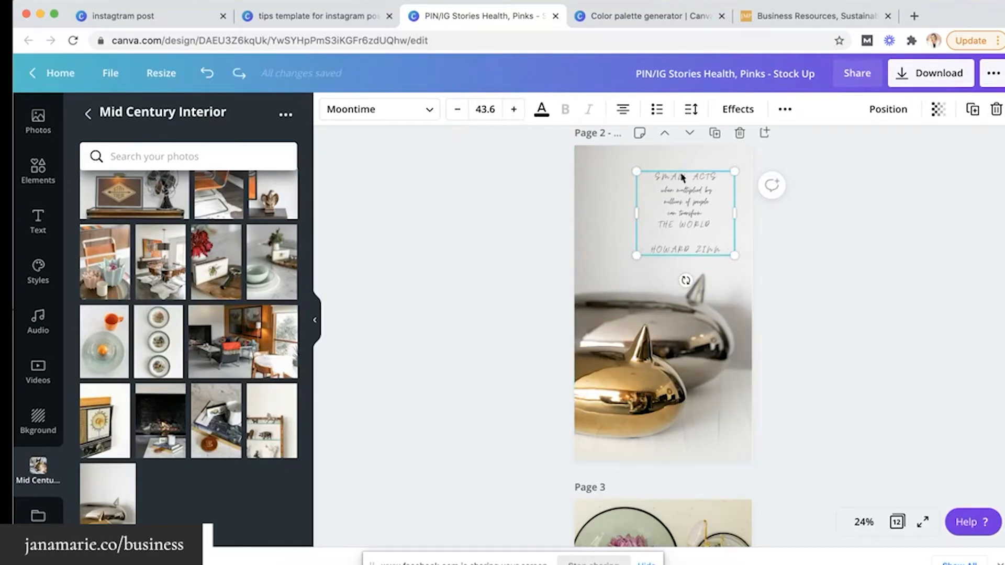
click(541, 112)
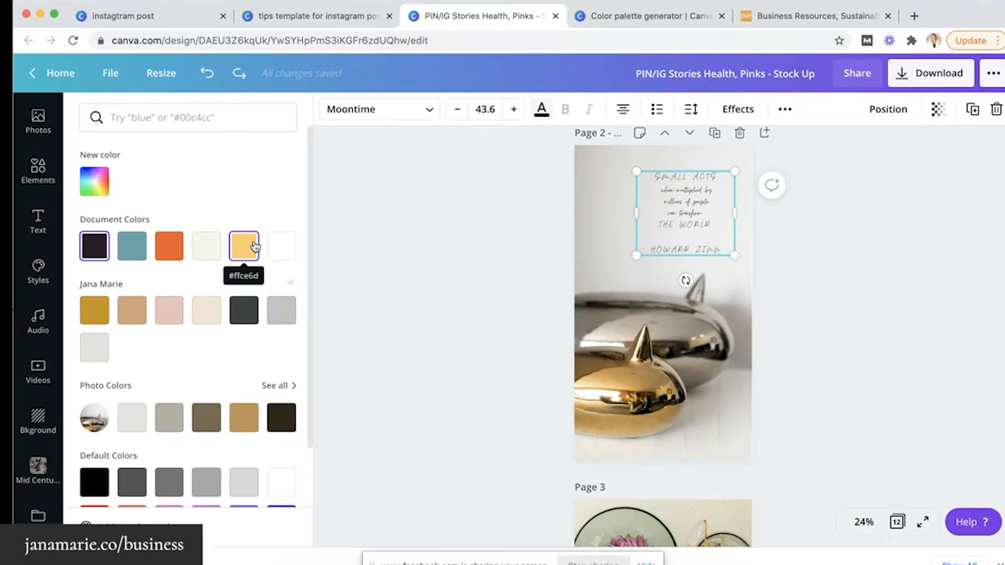
Make the Small Acts quote teal and enlarge it to font size 48.6
click(178, 248)
click(135, 254)
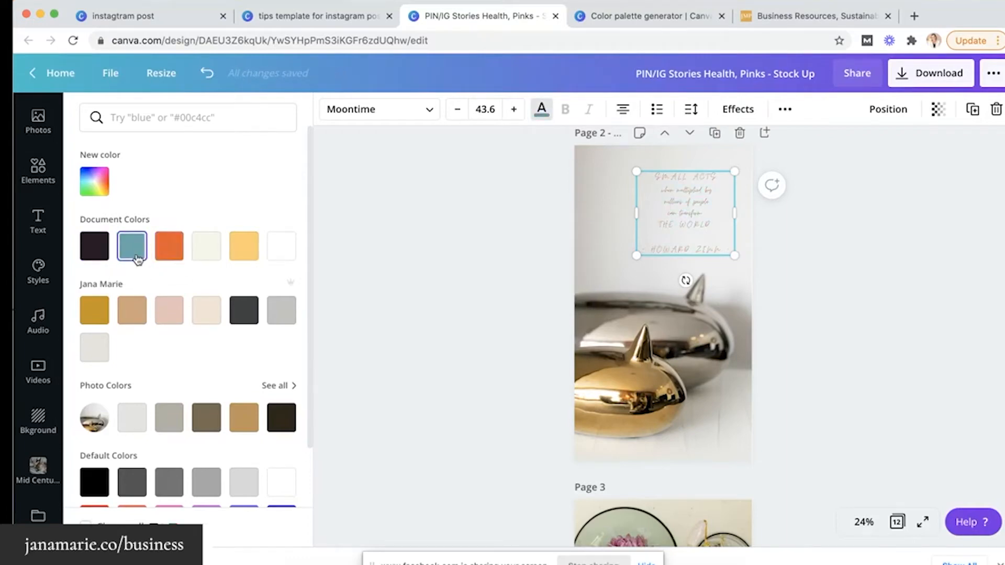
click(513, 109)
click(514, 108)
click(513, 108)
click(514, 109)
click(514, 109)
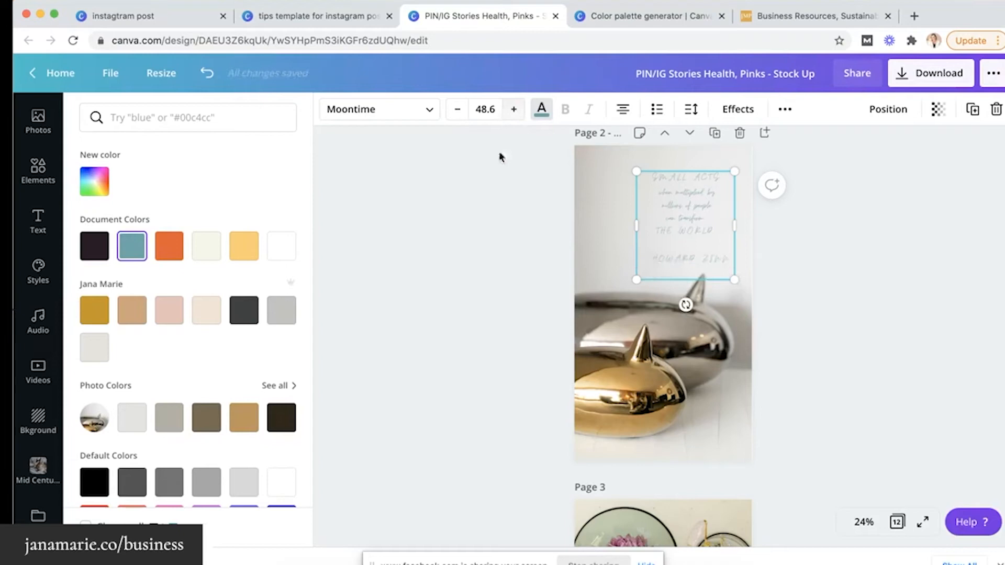
click(485, 207)
scroll(615, 237, up, 5)
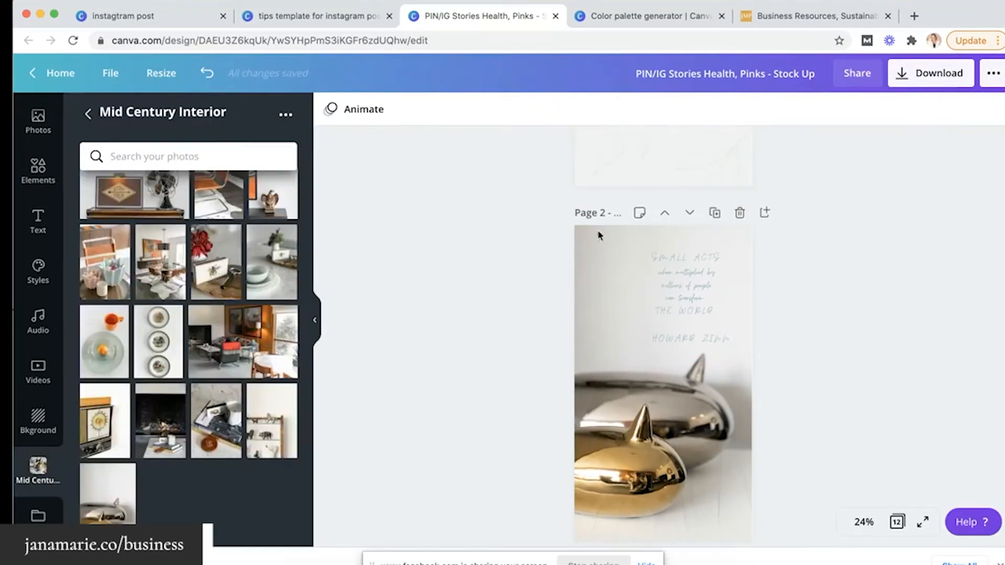
Nudge the Page 2 quote slightly to the left
scroll(614, 237, down, 2)
scroll(615, 239, down, 1)
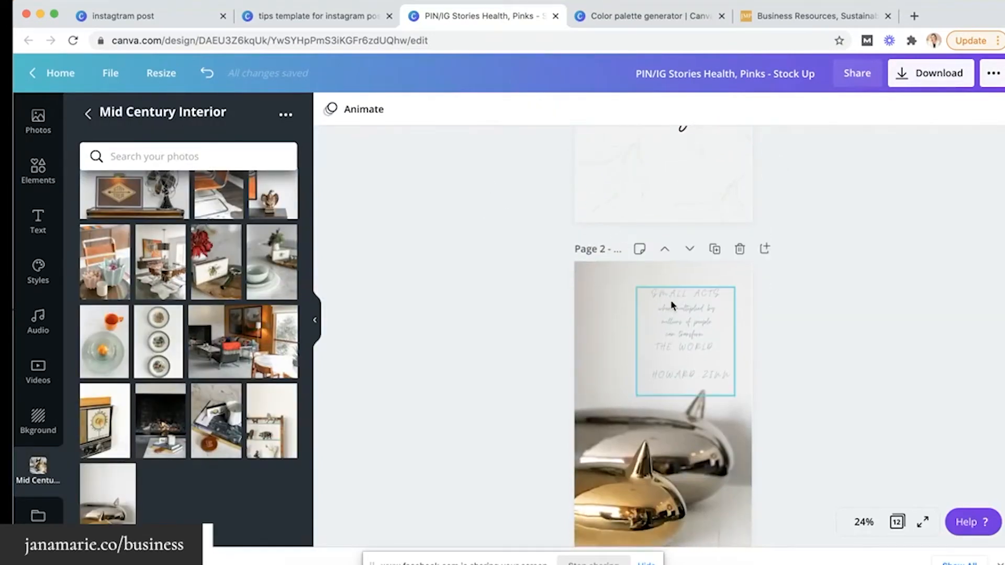
drag(670, 305, 651, 302)
click(518, 341)
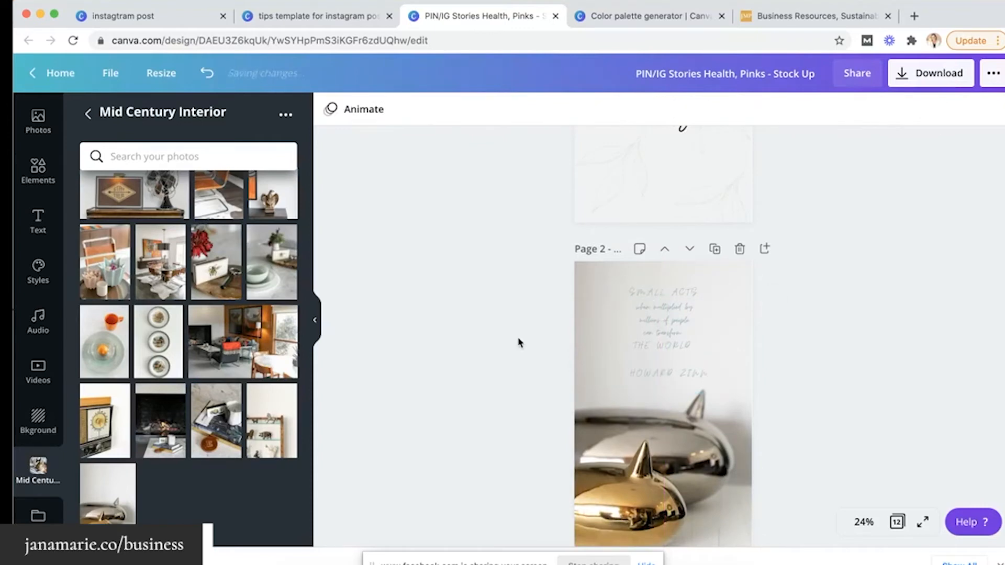
Set the candle-jar photo from Mid Century Interior as Page 3's background
scroll(518, 341, up, 2)
scroll(518, 341, down, 7)
scroll(518, 341, down, 2)
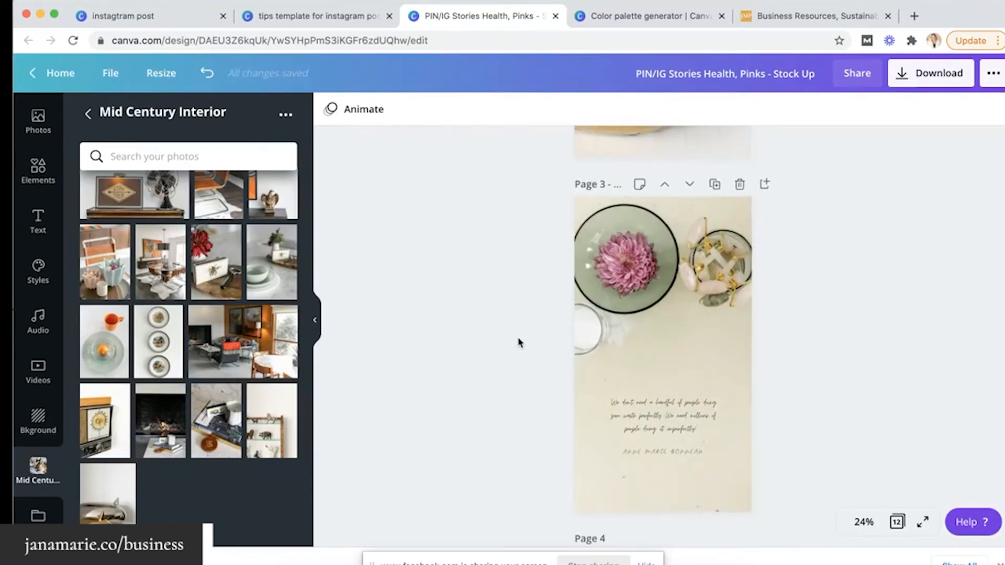
scroll(271, 277, up, 5)
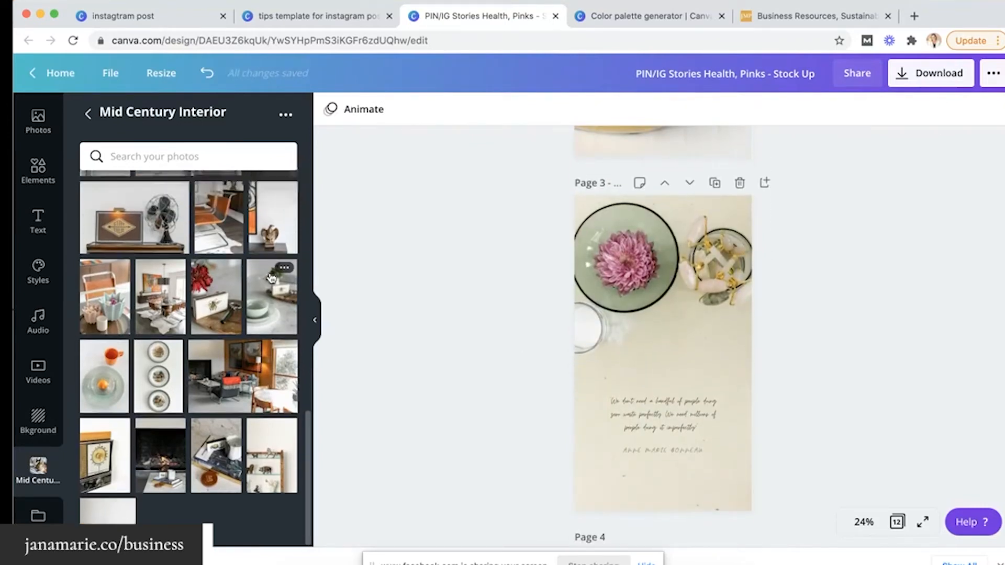
scroll(271, 277, up, 5)
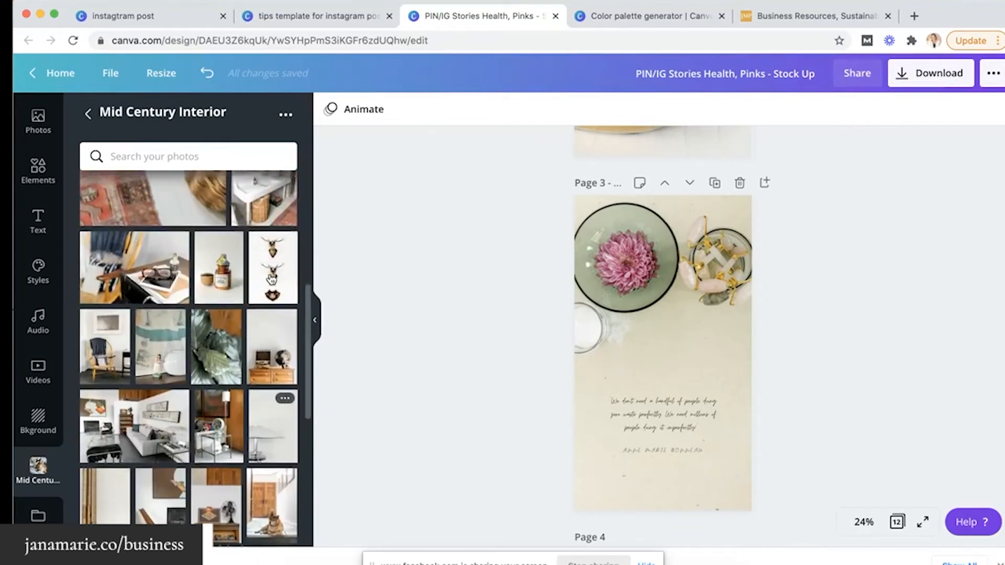
drag(504, 337, 583, 329)
Move Page 3's quote up to the top of the page
drag(637, 409, 637, 237)
scroll(570, 297, up, 2)
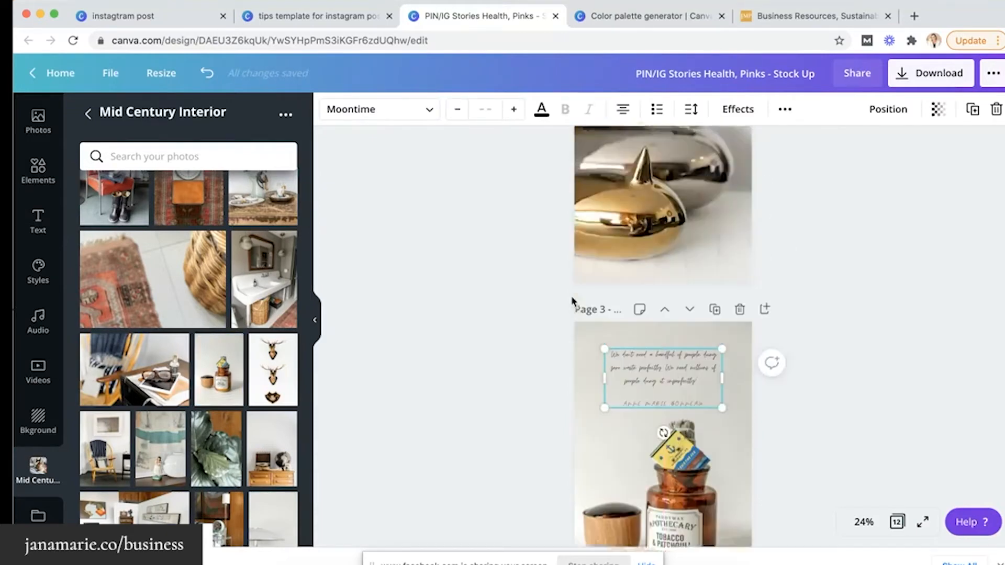
scroll(571, 296, down, 8)
Replace Page 4's flower background with the dresser-and-globe photo and move Morning Yoga to the top
scroll(570, 297, down, 2)
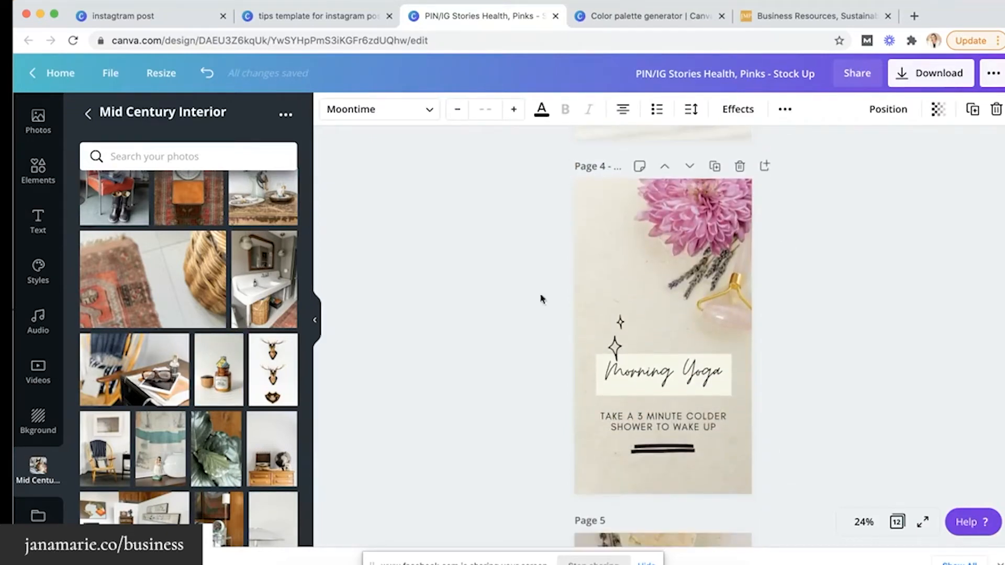
scroll(251, 381, down, 3)
drag(263, 377, 740, 463)
drag(684, 248, 685, 257)
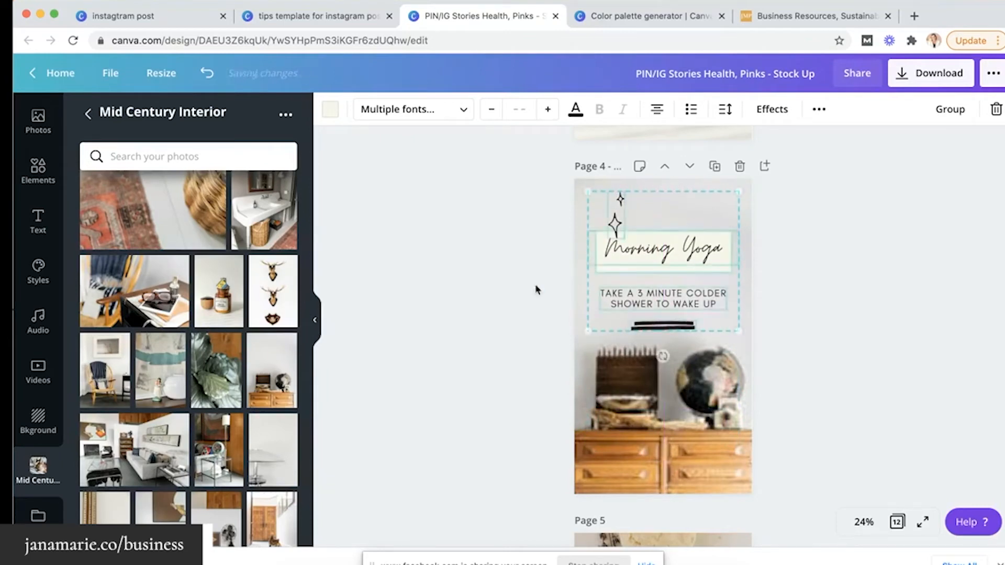
click(518, 294)
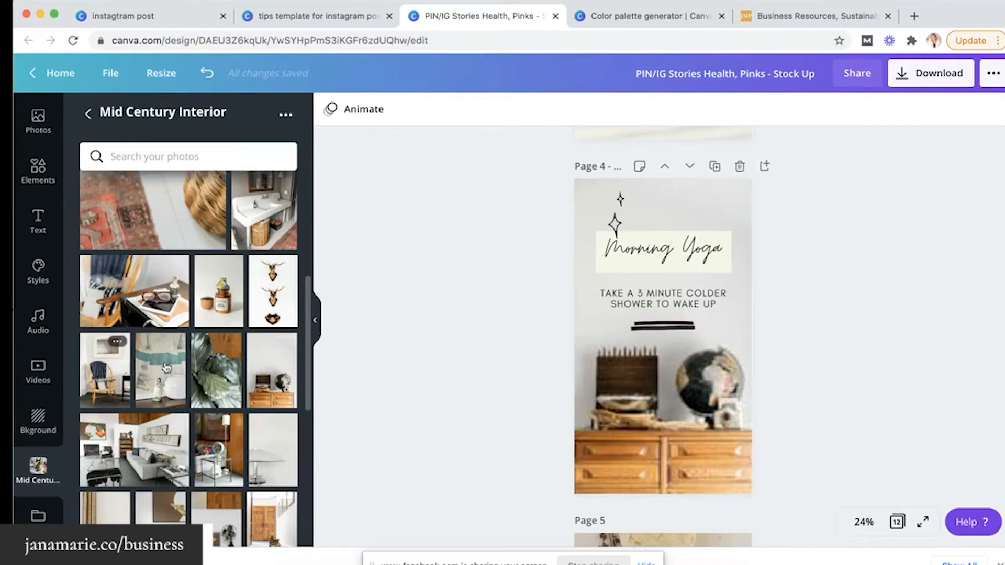
Drag another Mid Century Interior photo onto the design
scroll(264, 450, down, 2)
scroll(264, 450, down, 2)
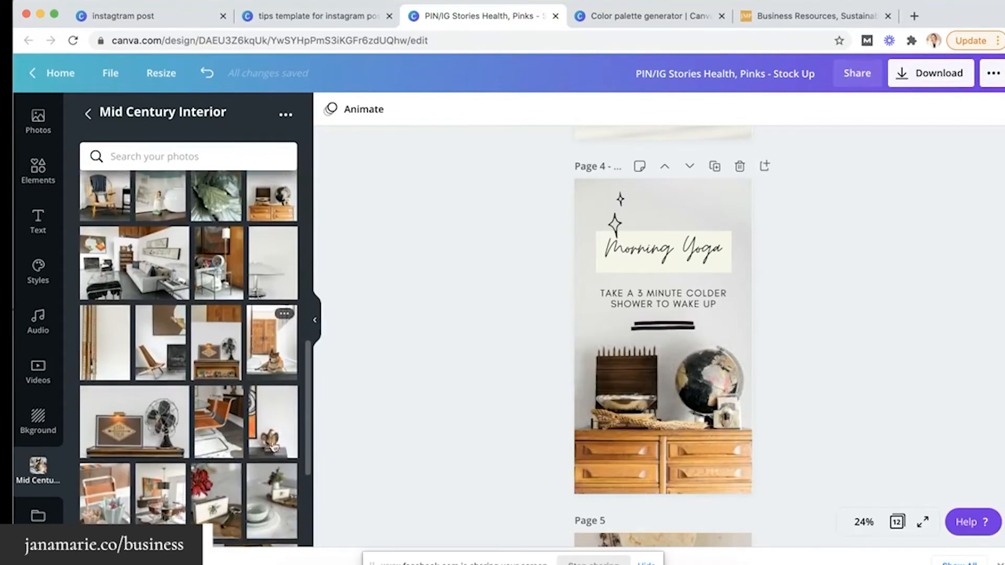
drag(263, 449, 610, 424)
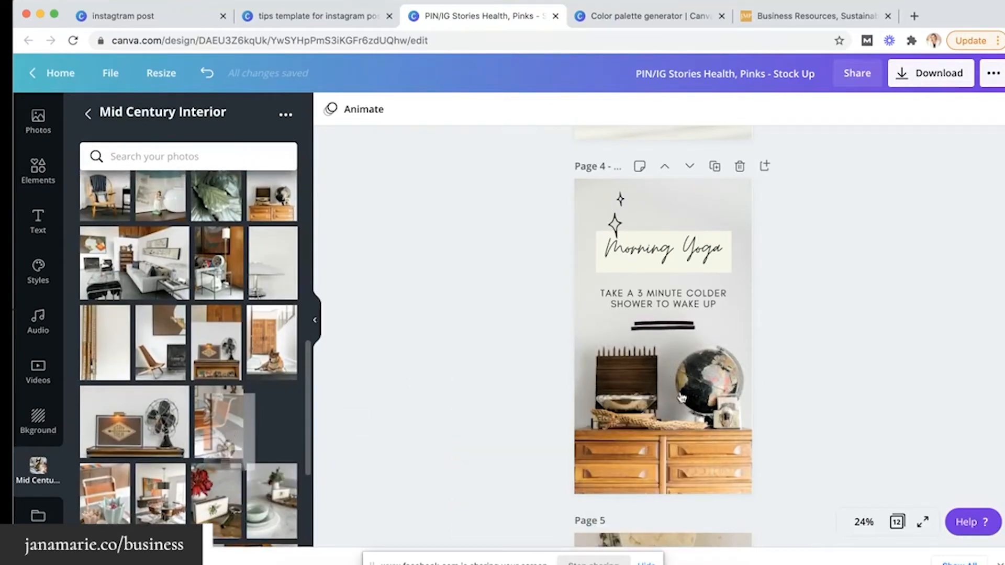
Change Page 4's Morning Yoga title to 'Home Organize'
double_click(662, 256)
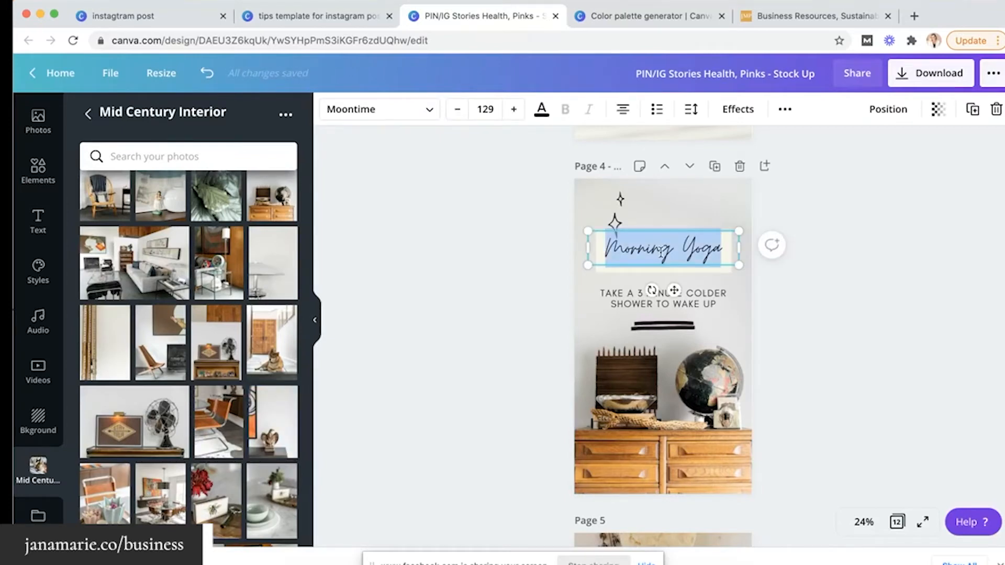
text(Home Organize)
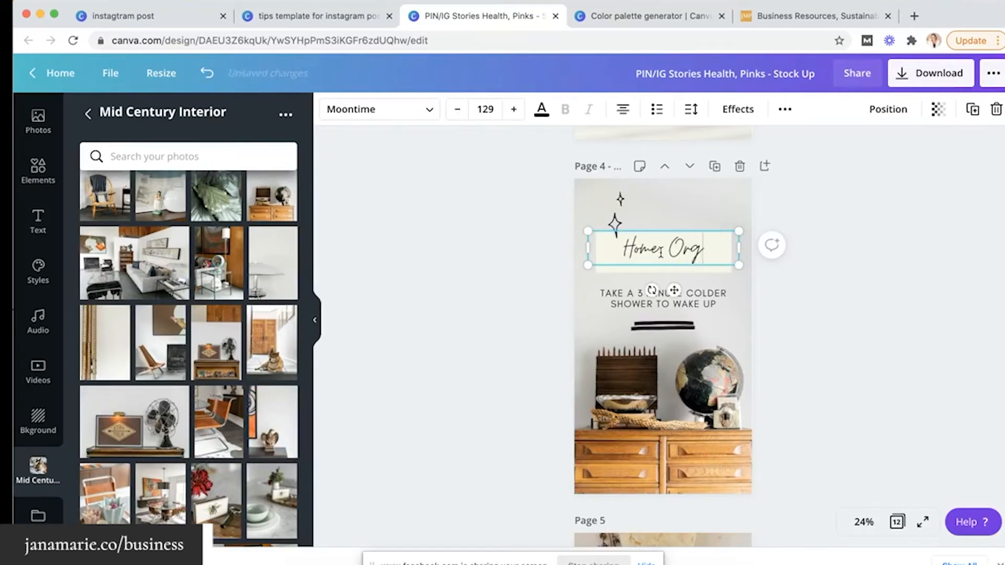
click(546, 301)
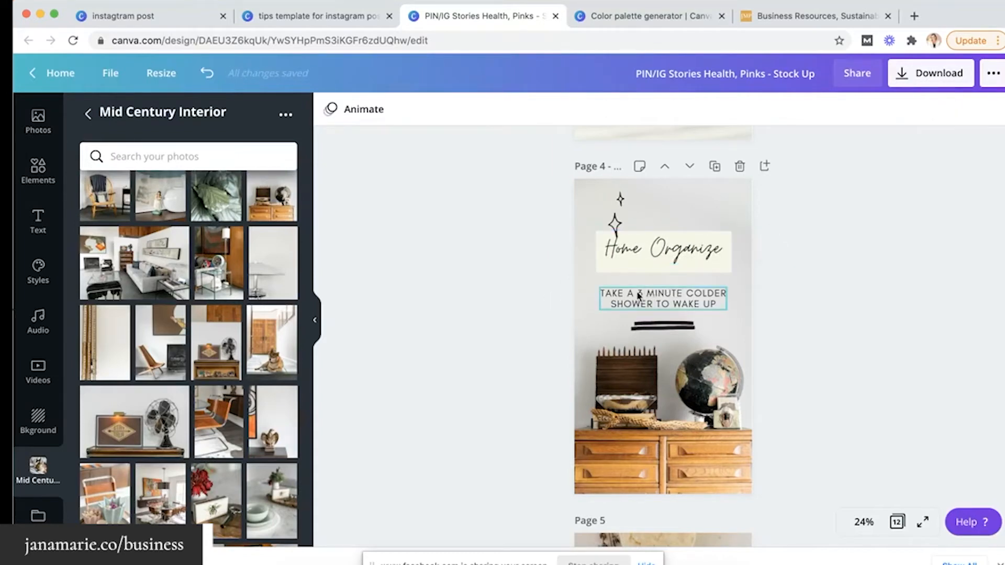
Rewrite the subtitle as '3 TIPS TO DECLUTTERING YOUR PERSONAL SPACE'
double_click(636, 295)
text(3 TIPS TO )
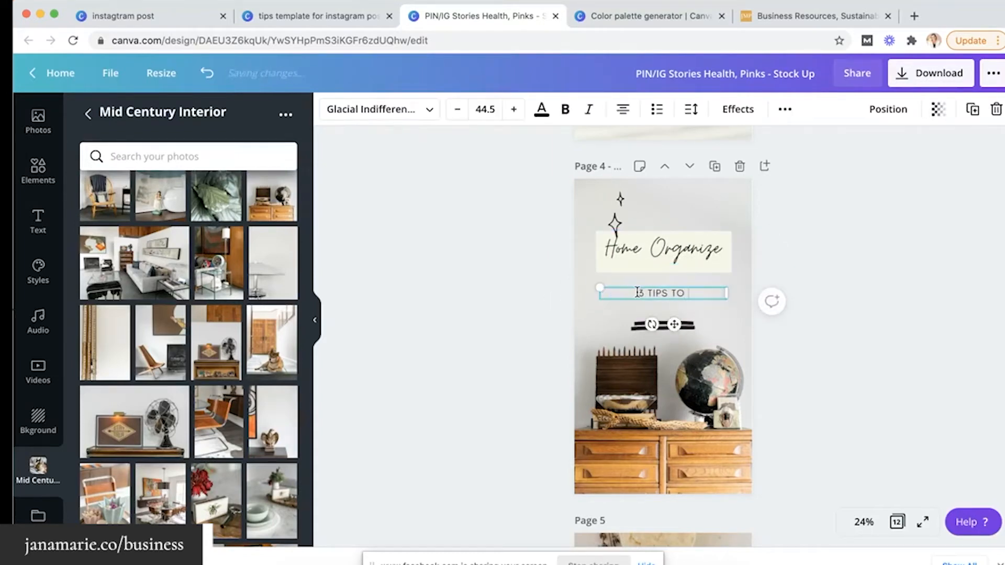
text(DECLUTTERING YOUR S)
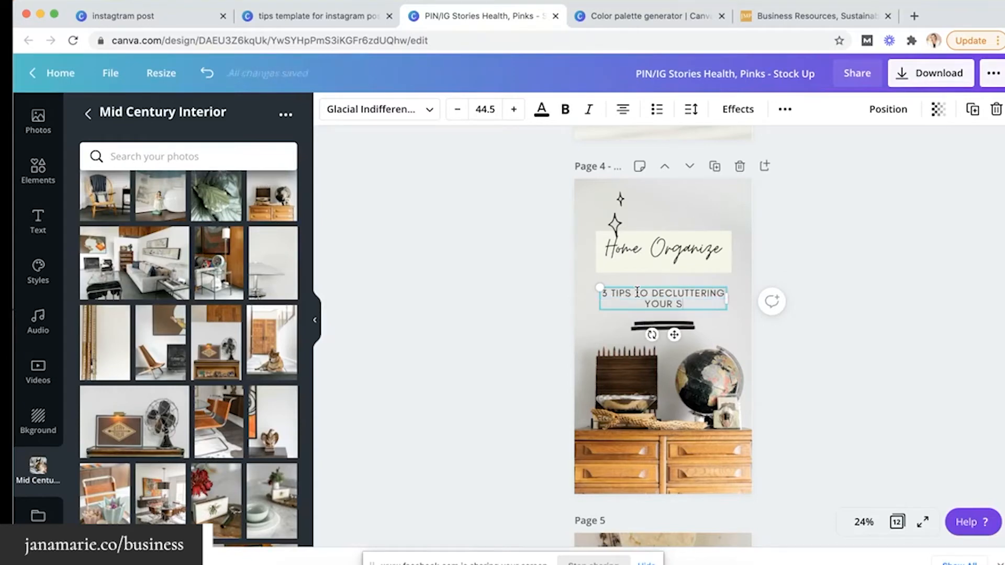
key(BackSpace)
text(PERSONAL SPACE)
click(533, 331)
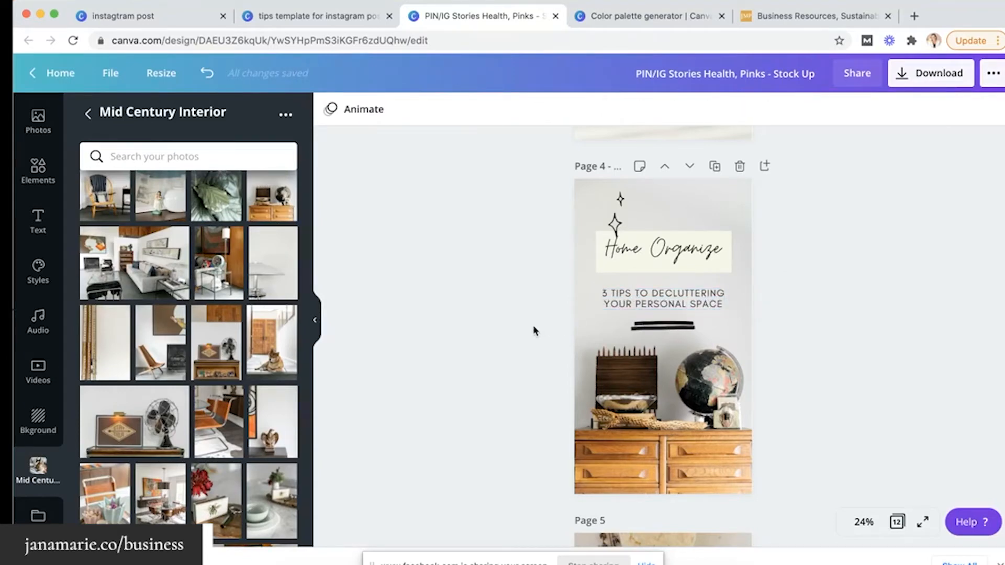
scroll(535, 330, up, 2)
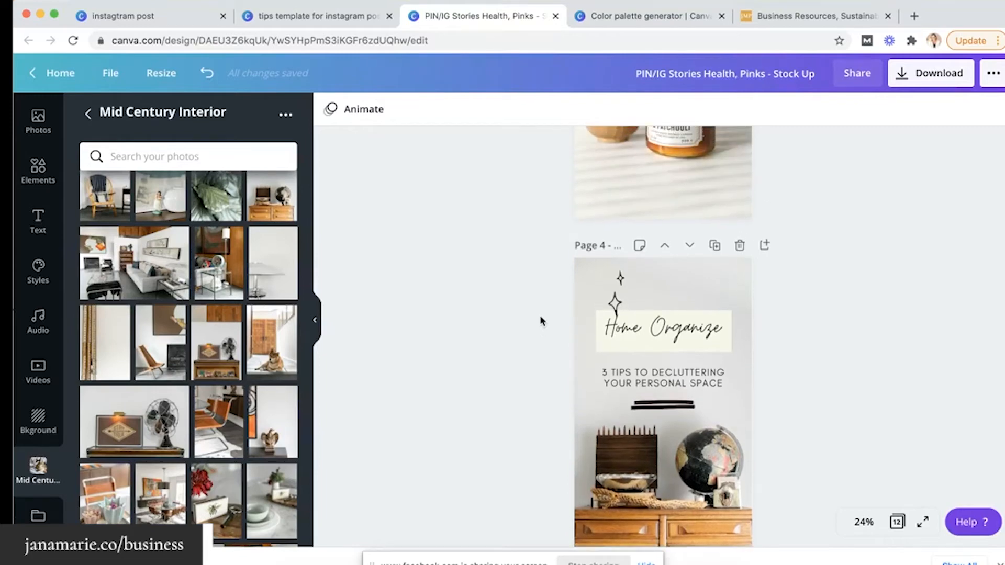
drag(15, 3, 65, 1)
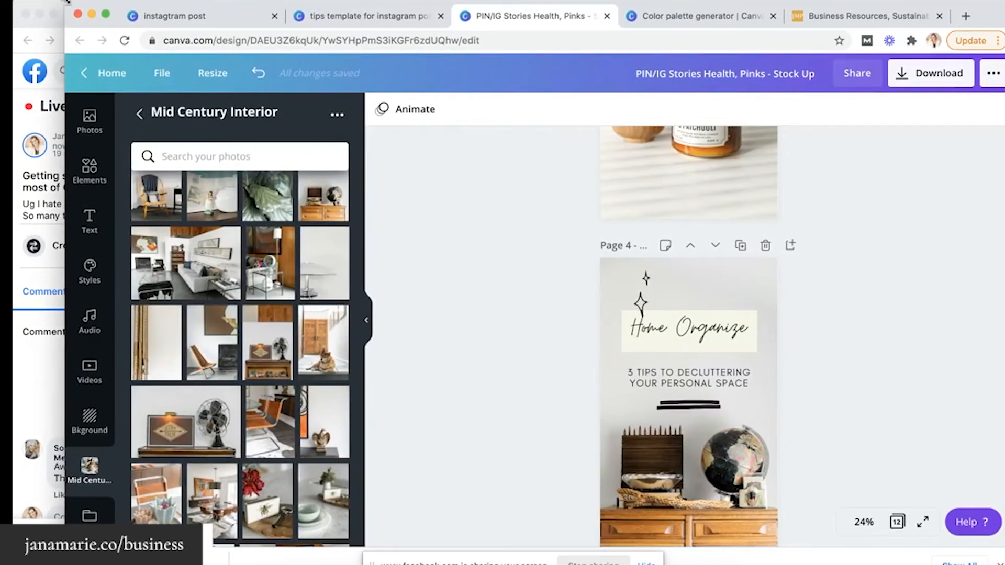
scroll(427, 140, up, 8)
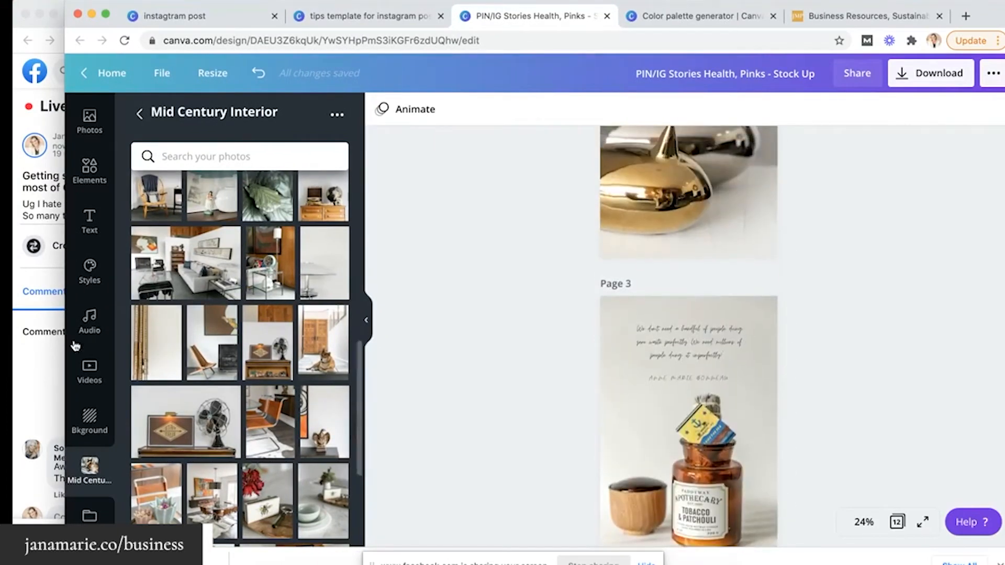
click(40, 374)
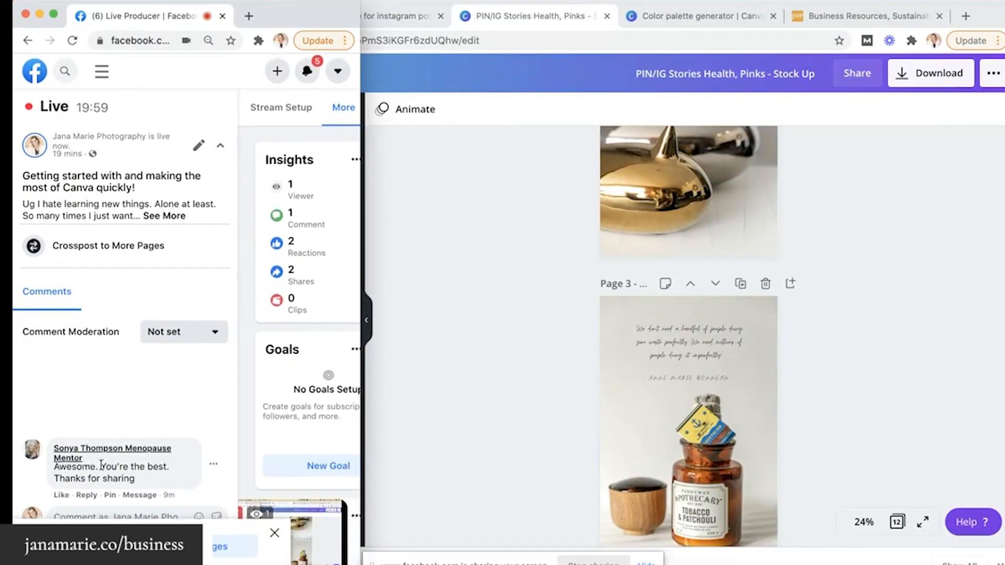
click(454, 346)
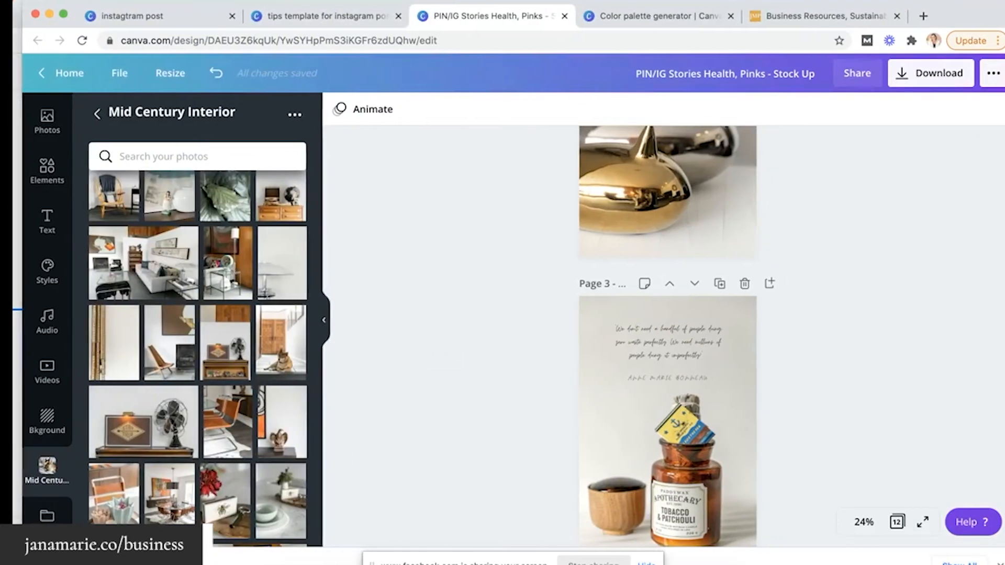
scroll(407, 218, up, 10)
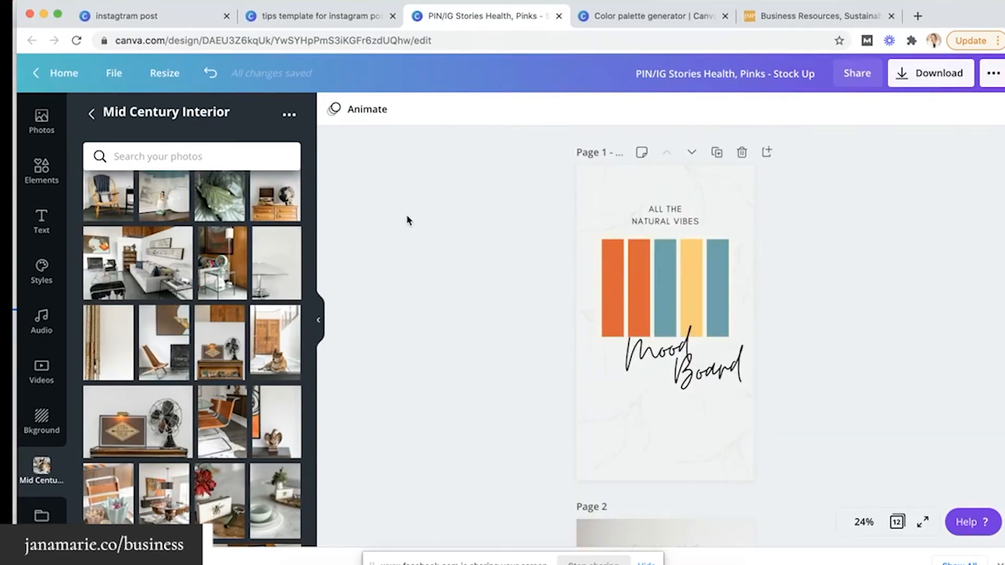
scroll(407, 218, down, 3)
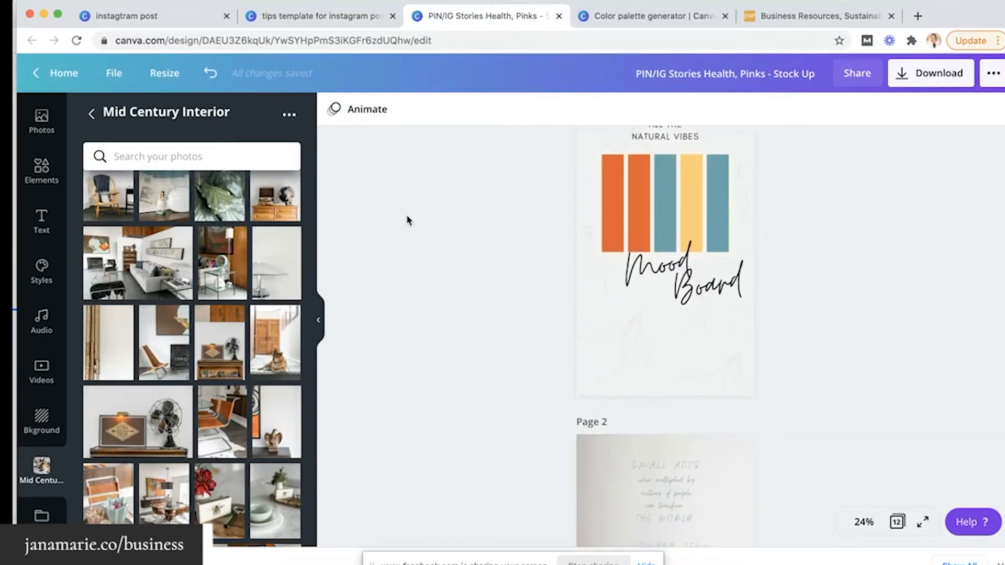
scroll(675, 219, down, 1)
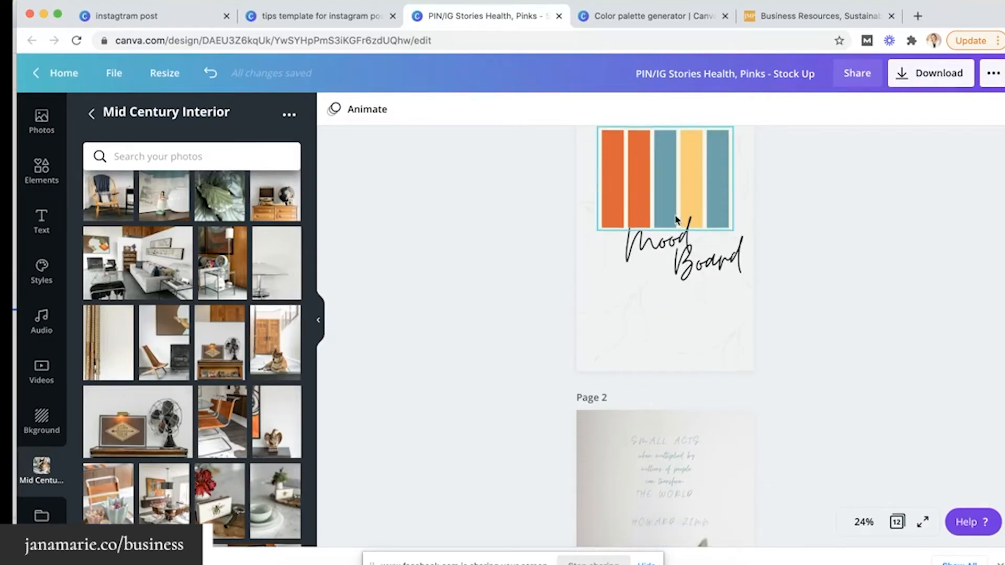
scroll(676, 252, down, 10)
scroll(675, 258, down, 20)
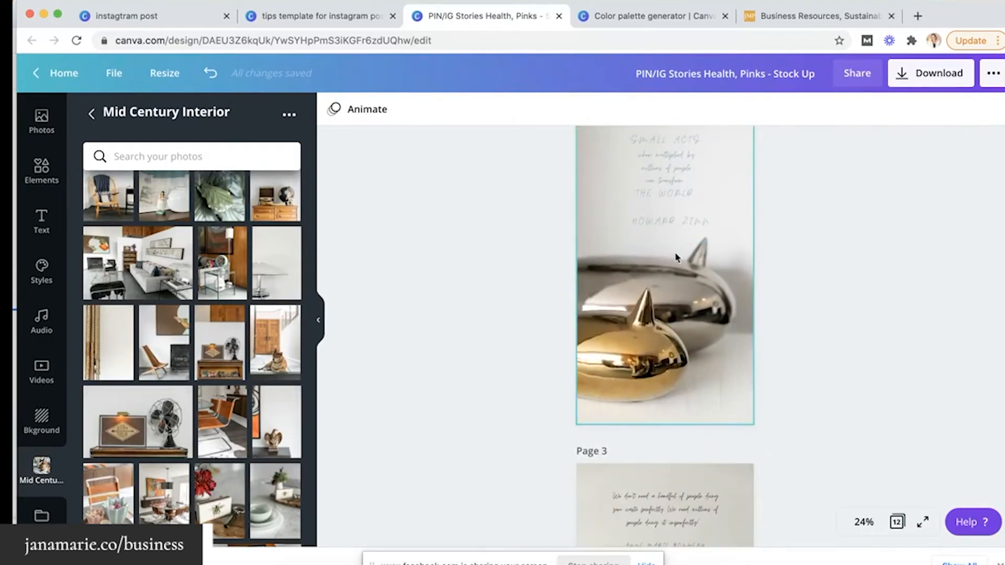
scroll(675, 257, down, 15)
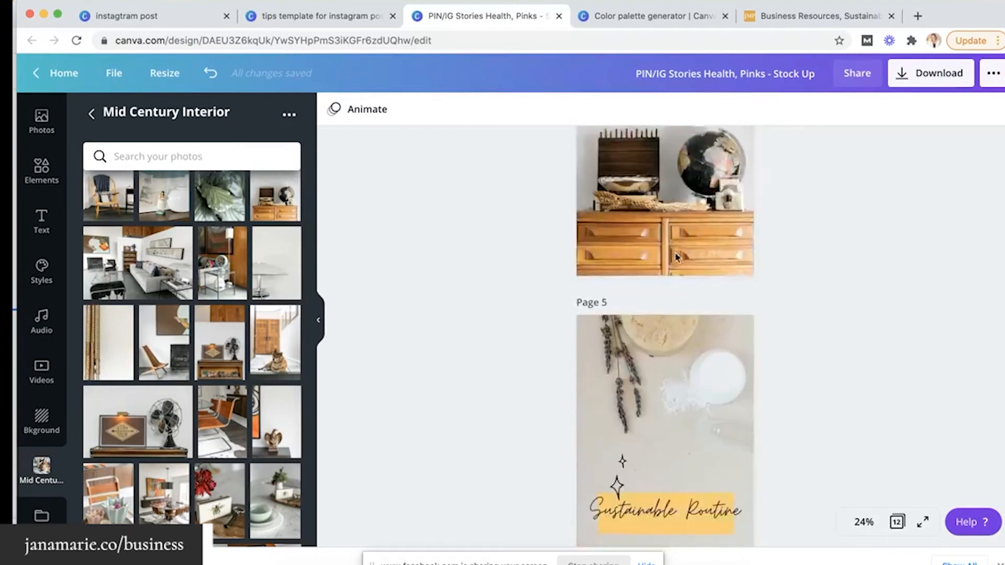
scroll(675, 257, down, 8)
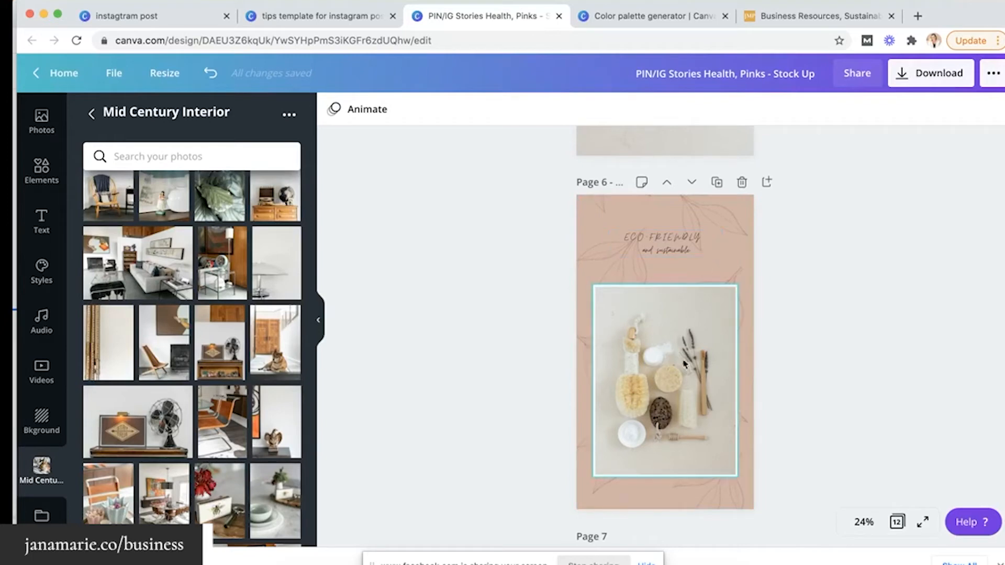
scroll(702, 354, up, 20)
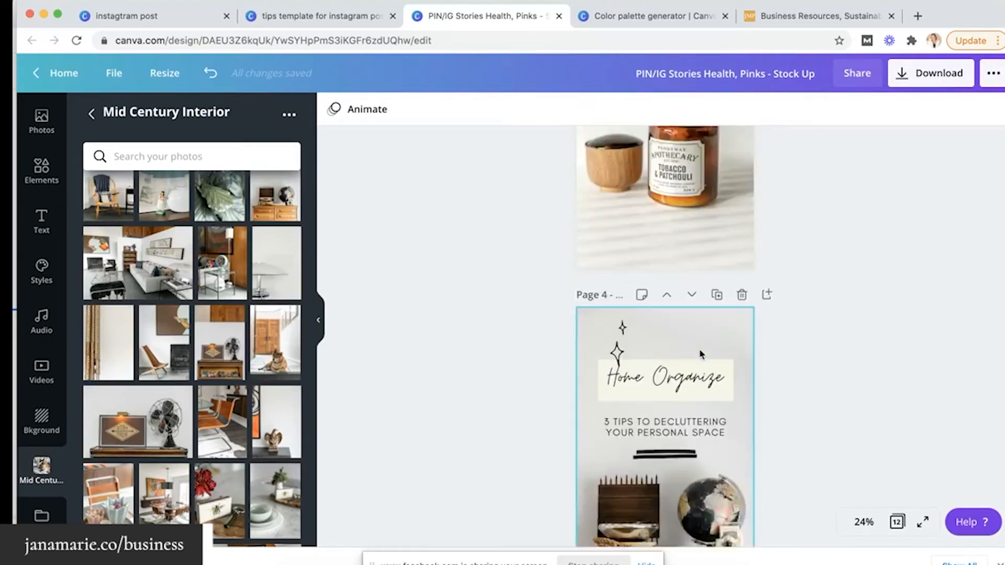
scroll(701, 355, up, 10)
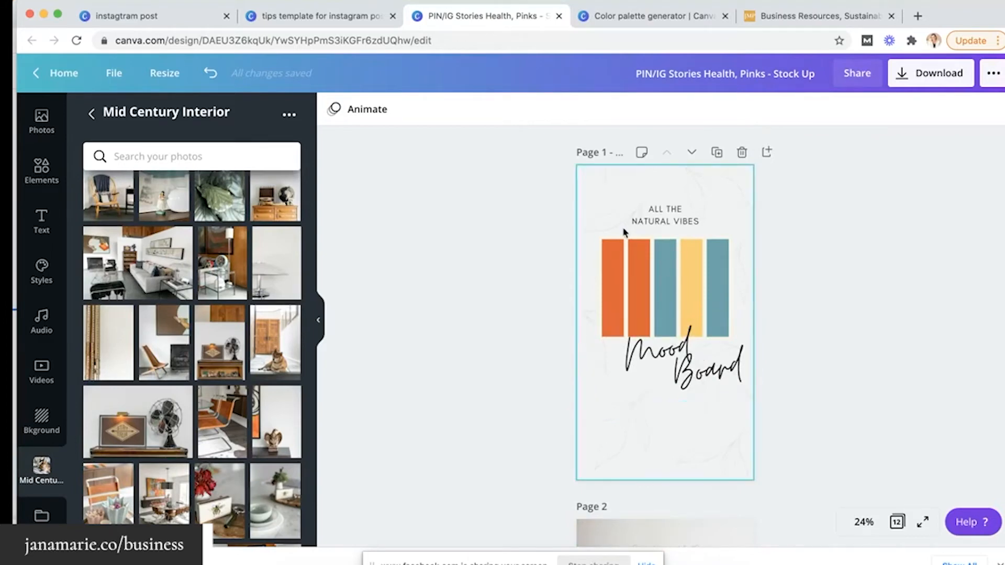
scroll(704, 293, down, 10)
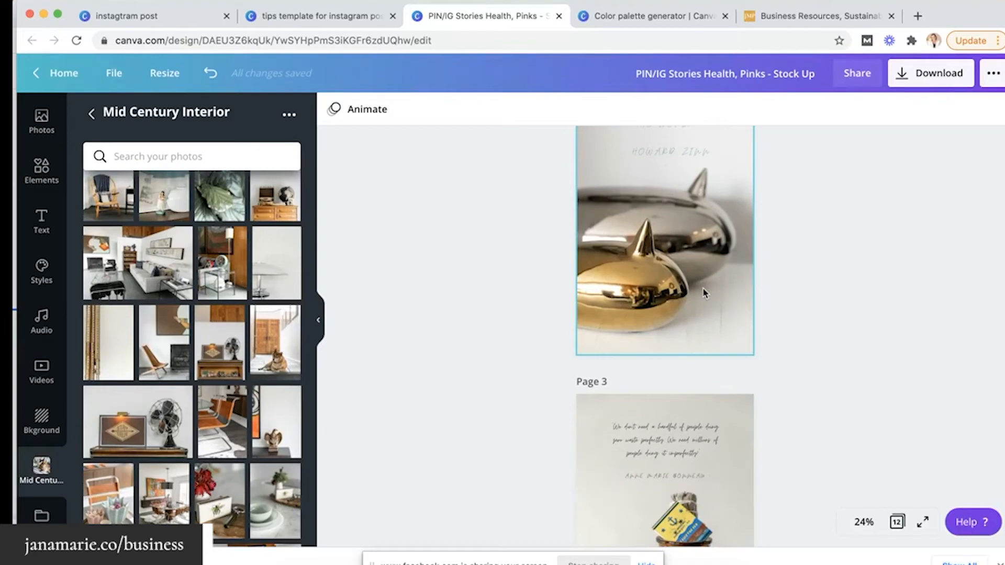
scroll(704, 293, down, 4)
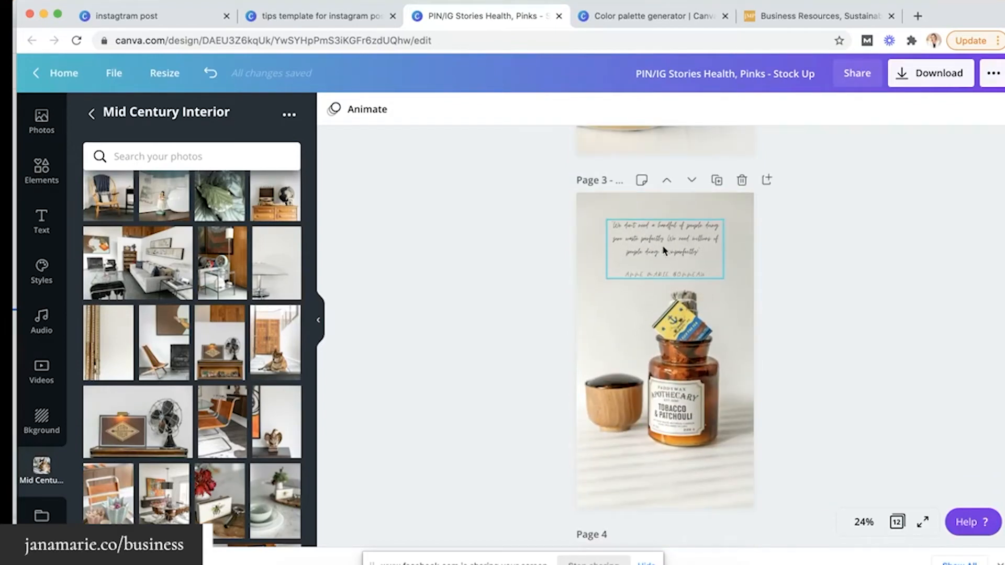
scroll(662, 245, down, 7)
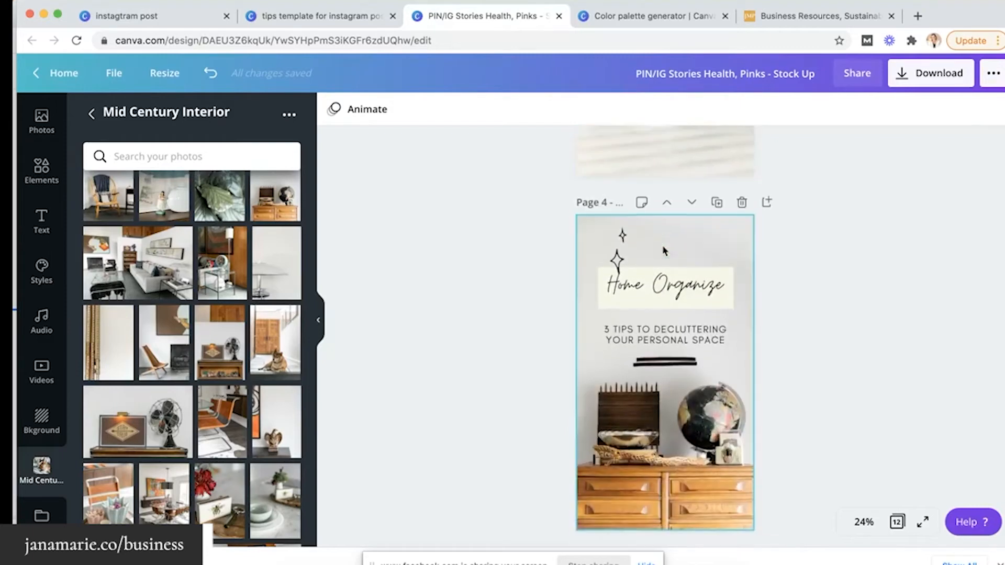
scroll(670, 269, down, 5)
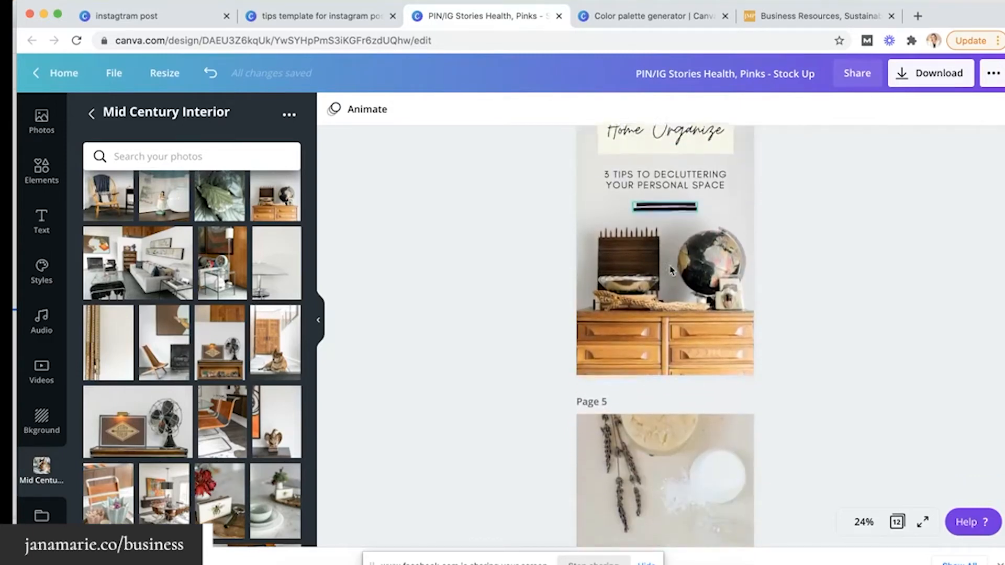
scroll(671, 269, up, 3)
scroll(670, 270, up, 2)
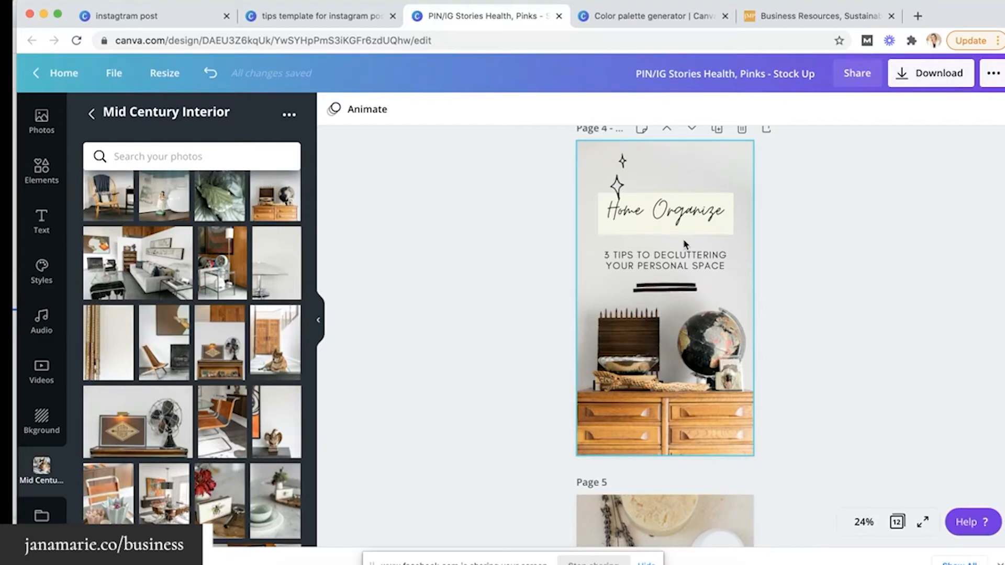
Apply the Poppins Bold style to the New post design and shuffle its colours twice
click(349, 16)
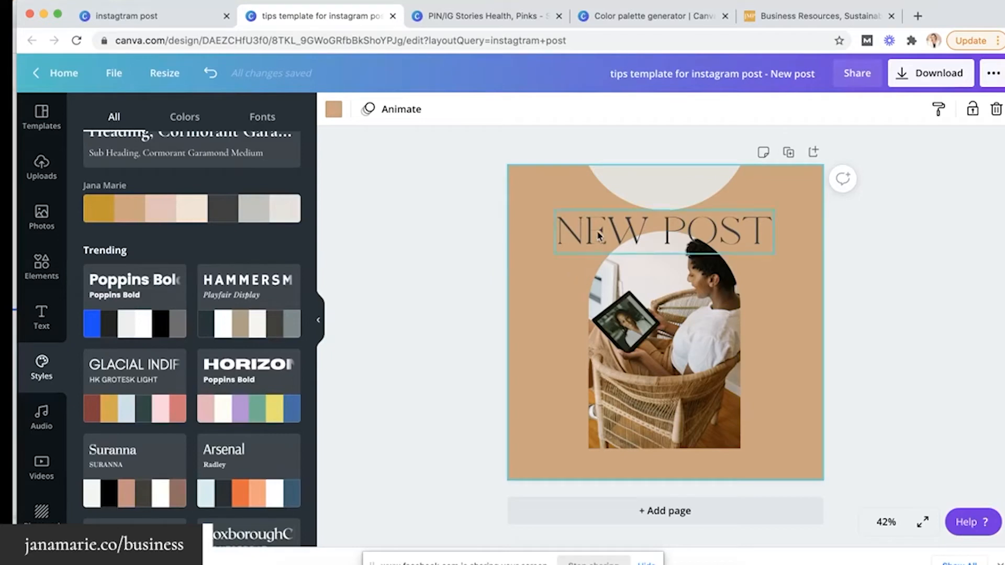
click(136, 325)
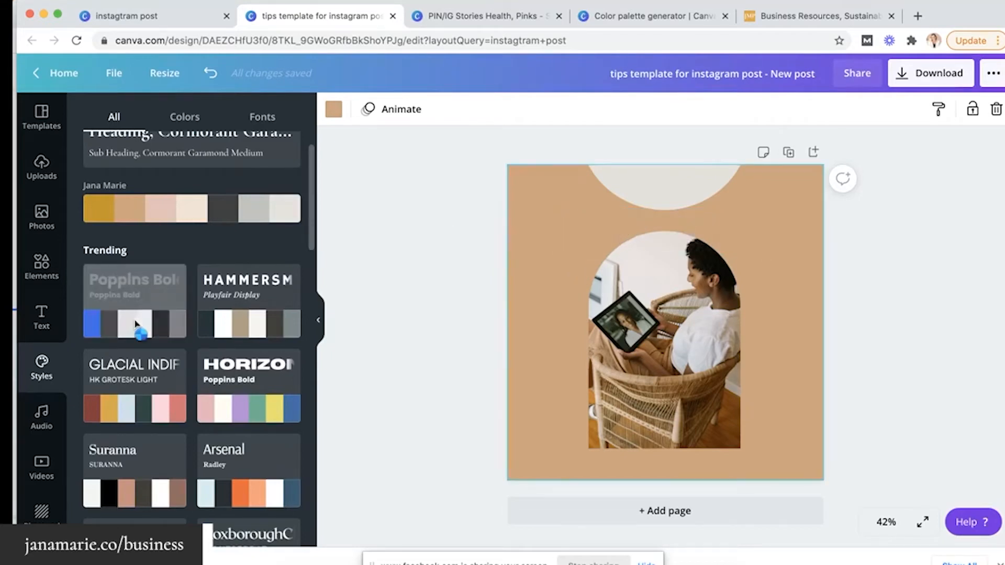
click(137, 325)
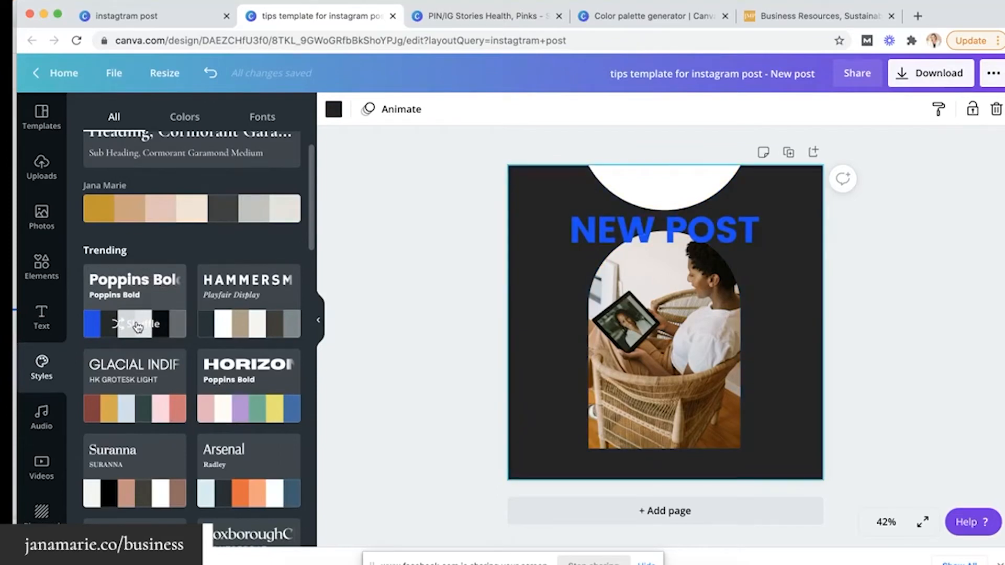
click(137, 325)
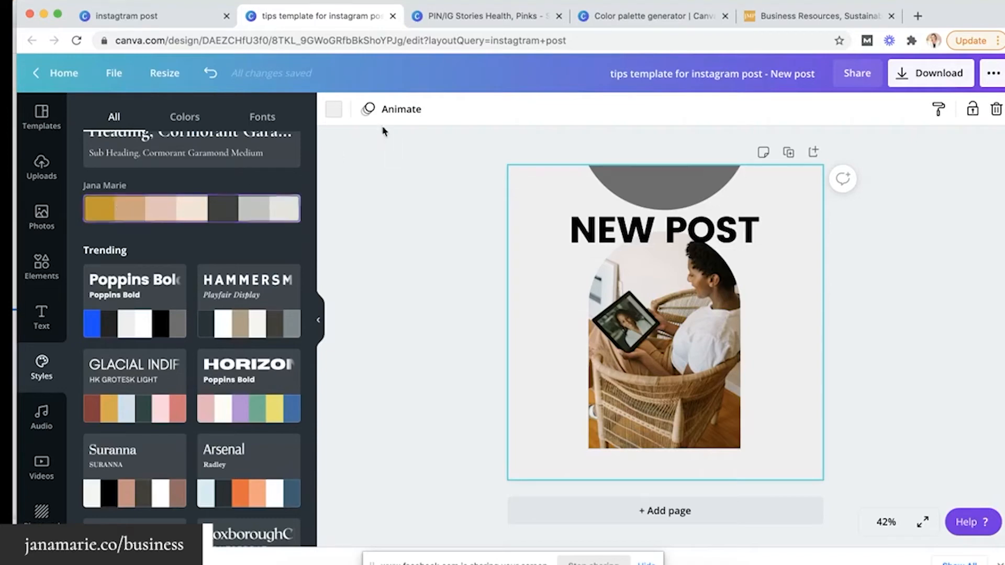
Check the story pages design, then return to the New post and open Templates
click(447, 16)
scroll(507, 216, down, 20)
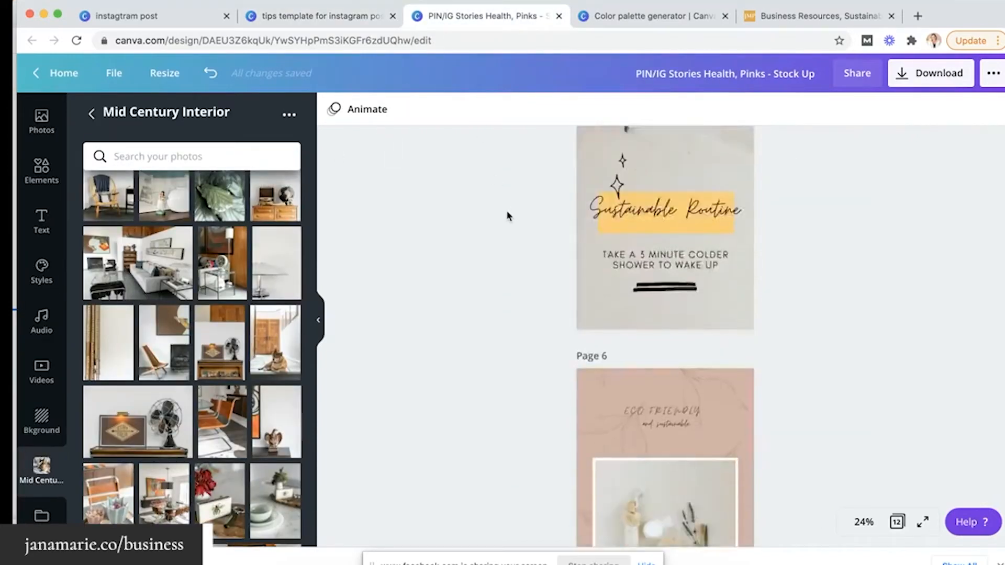
scroll(507, 216, down, 3)
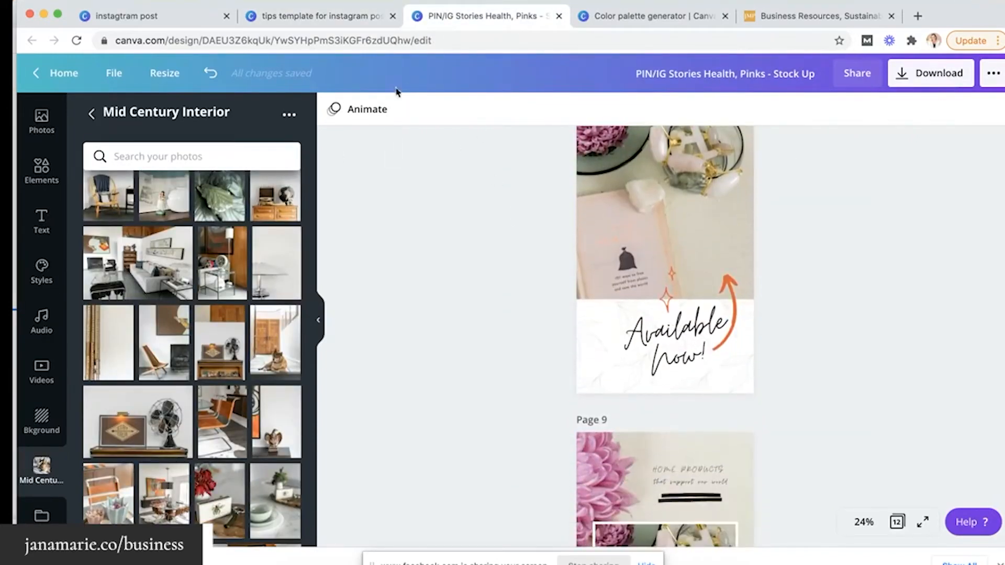
click(322, 17)
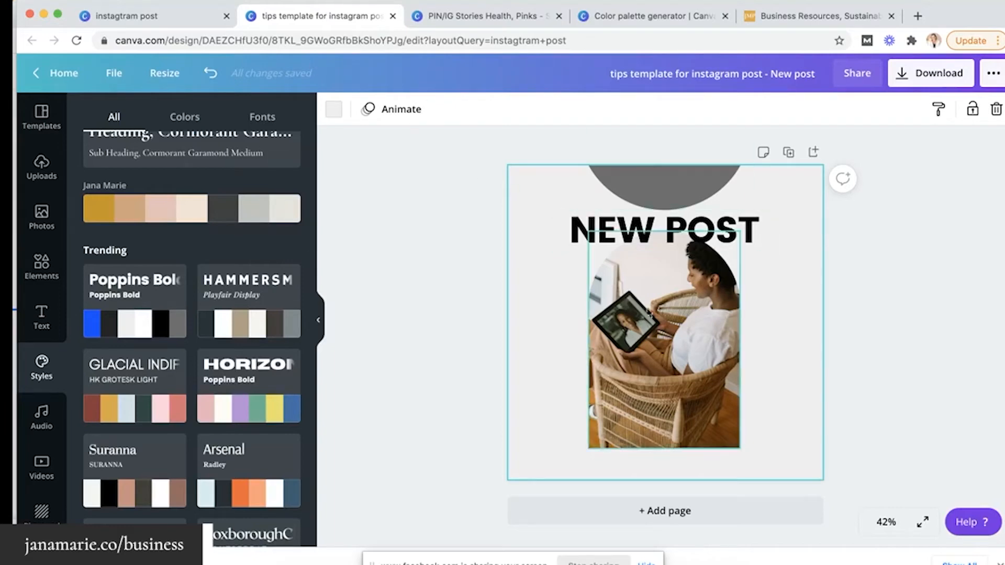
click(463, 255)
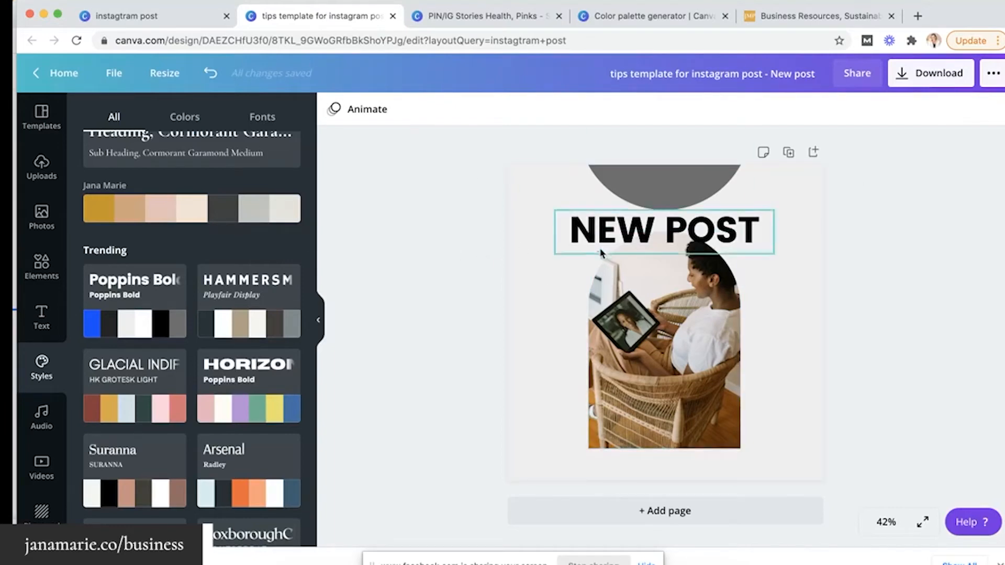
click(43, 130)
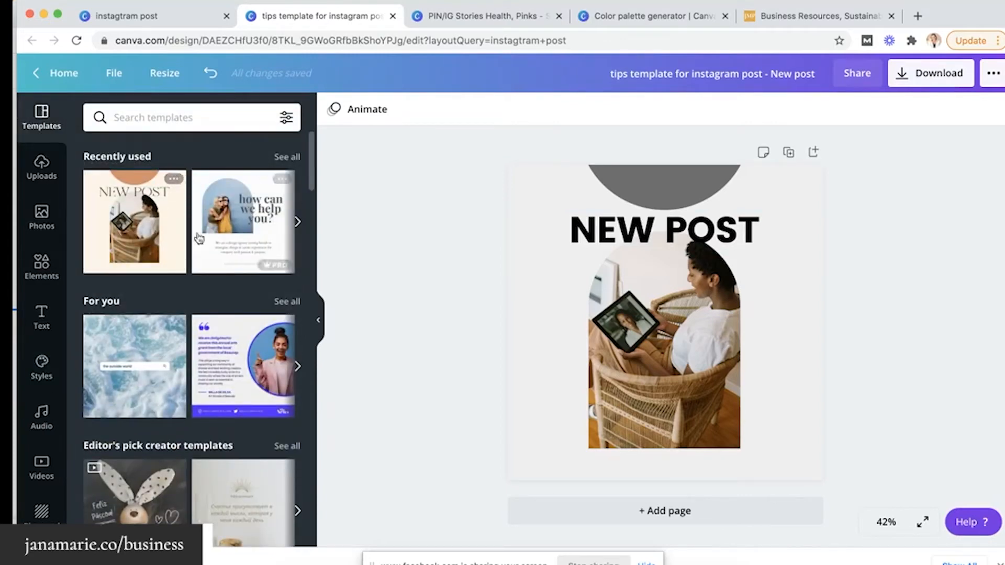
Add a second page and fill it with the recently used script-quote template
click(298, 223)
click(297, 223)
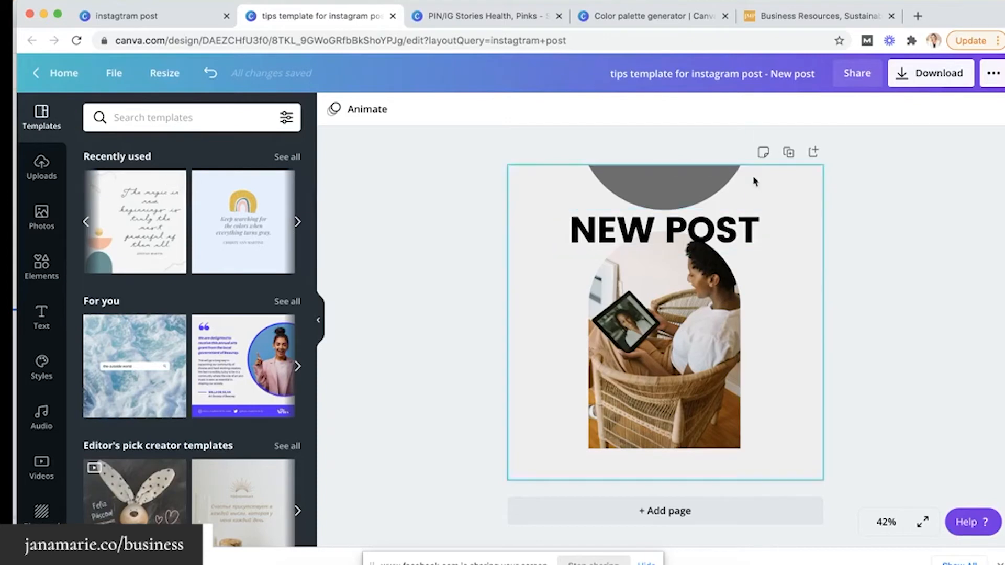
click(812, 153)
click(155, 226)
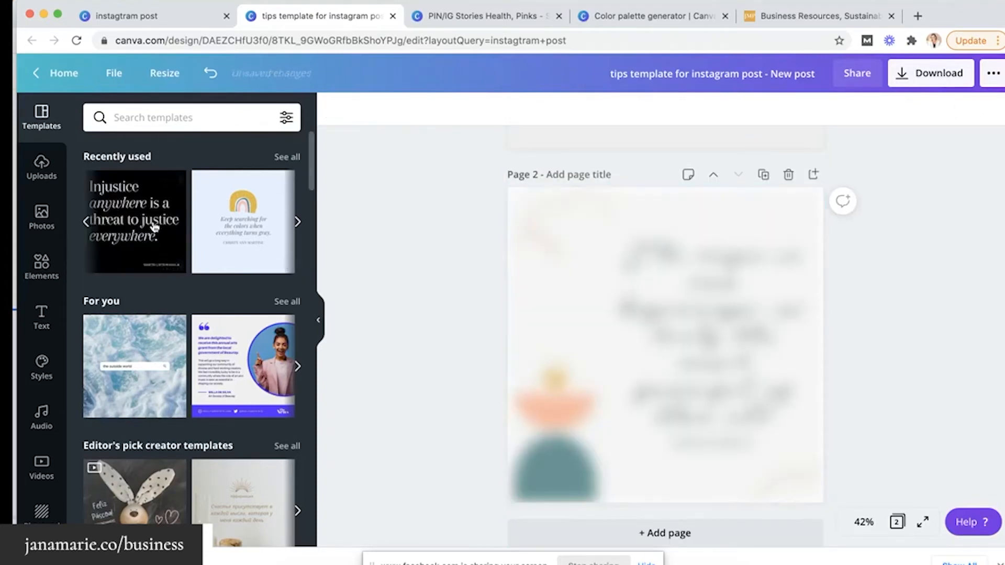
Review both pages, selecting the NEW POST heading and the script quote text
scroll(494, 284, up, 5)
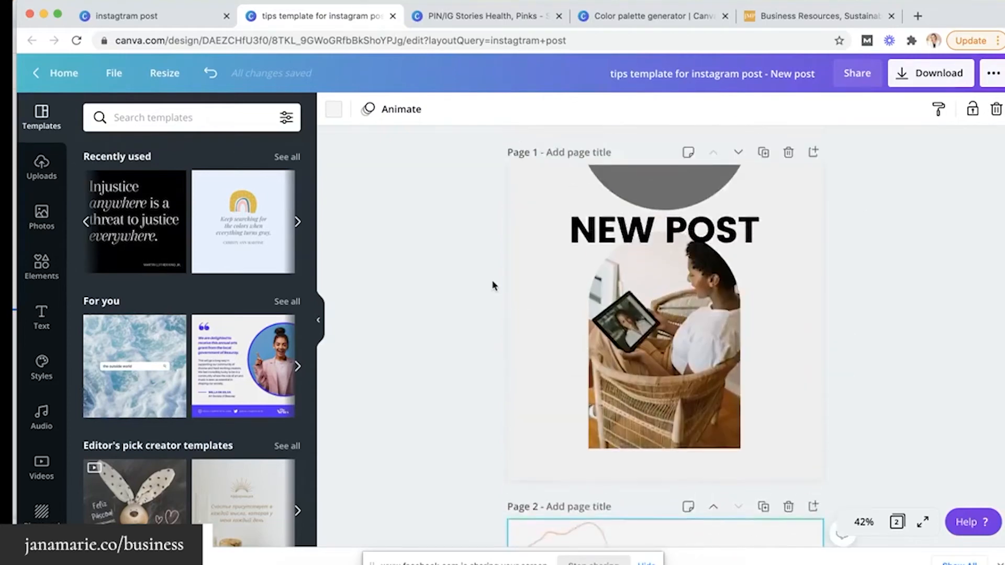
scroll(671, 391, down, 5)
scroll(670, 390, up, 4)
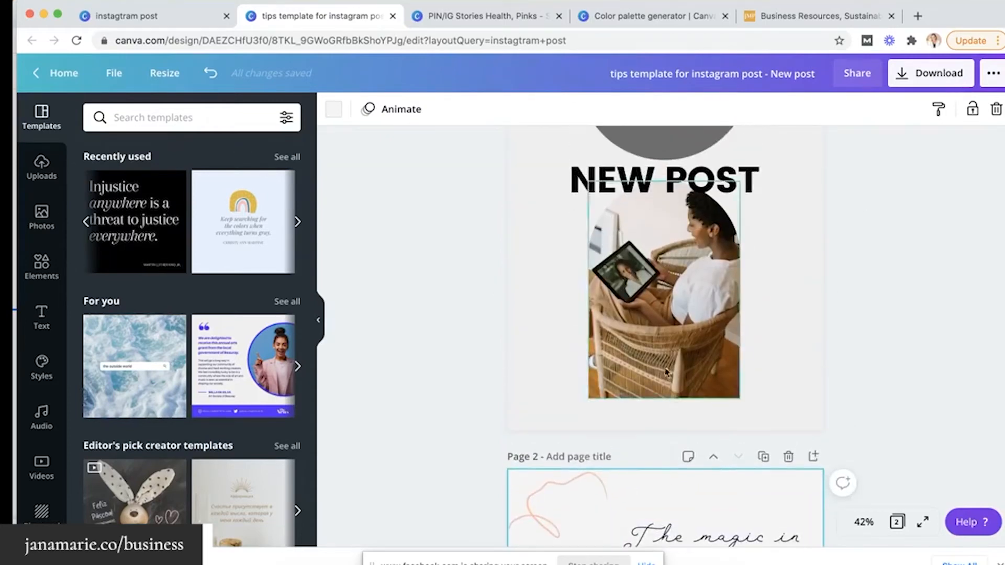
click(628, 173)
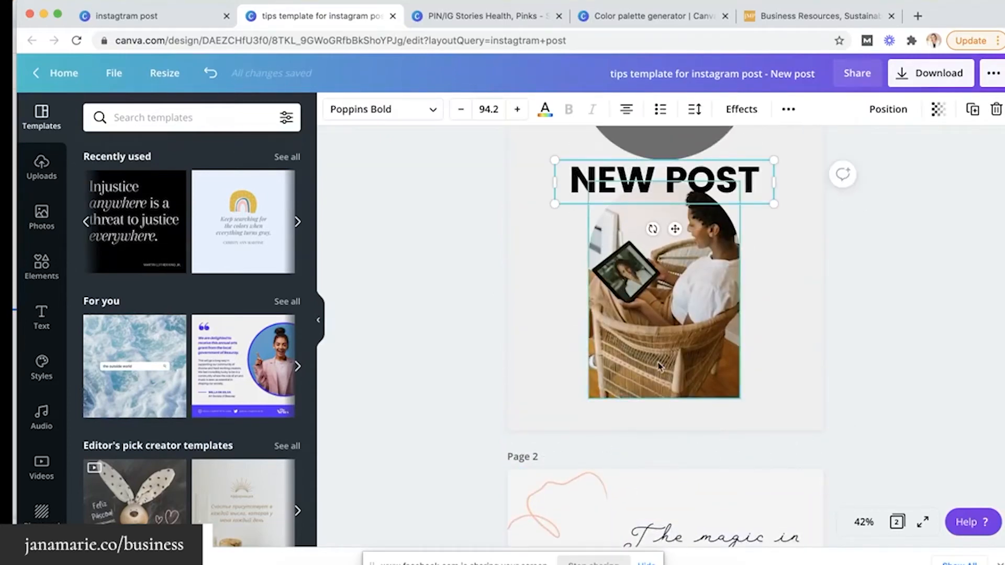
scroll(658, 366, down, 3)
click(695, 438)
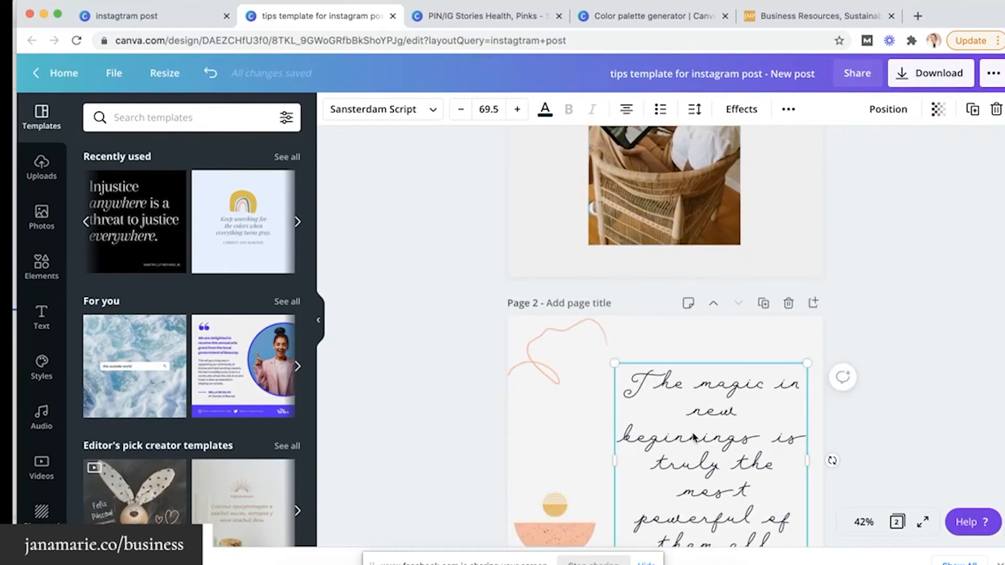
scroll(695, 438, down, 3)
scroll(694, 437, up, 8)
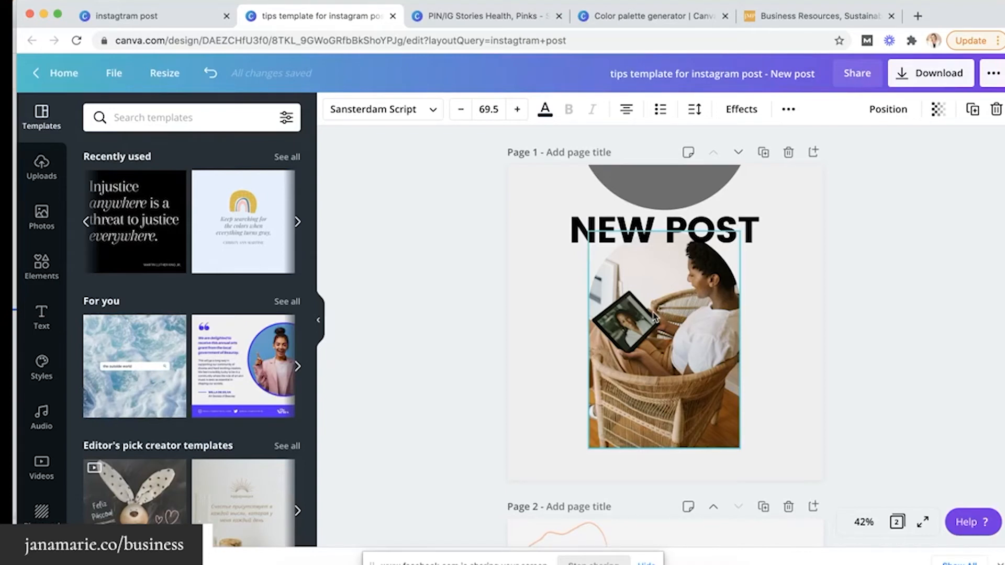
click(794, 348)
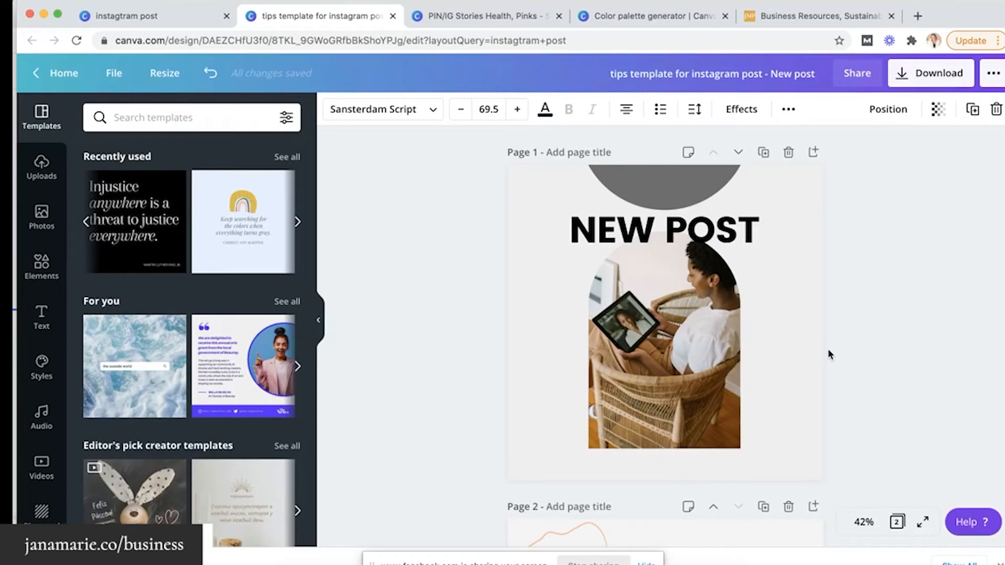
Glance at the Pinks stories design, return, and select then deselect the NEW POST heading
click(528, 22)
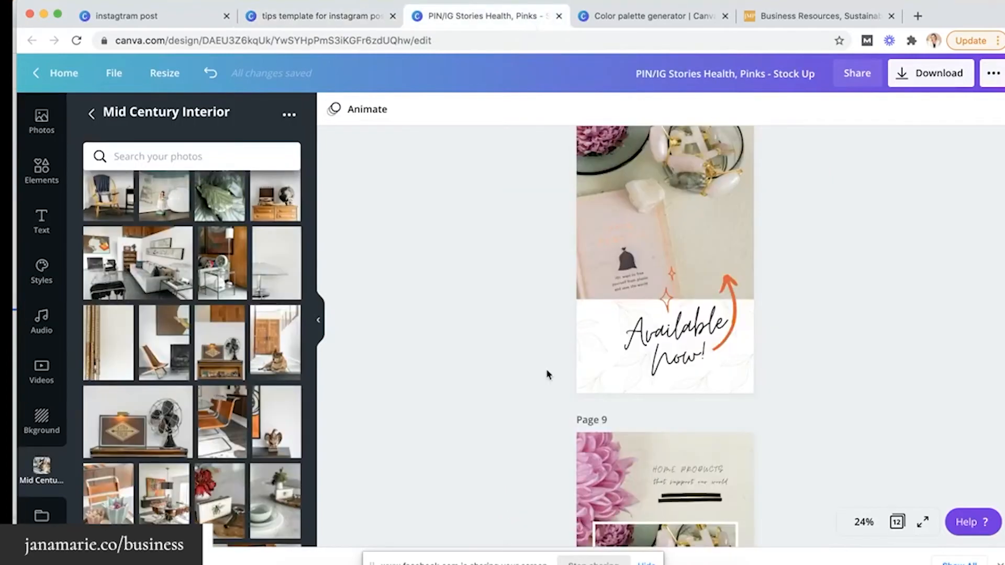
scroll(545, 371, down, 8)
scroll(545, 373, up, 12)
scroll(556, 319, up, 15)
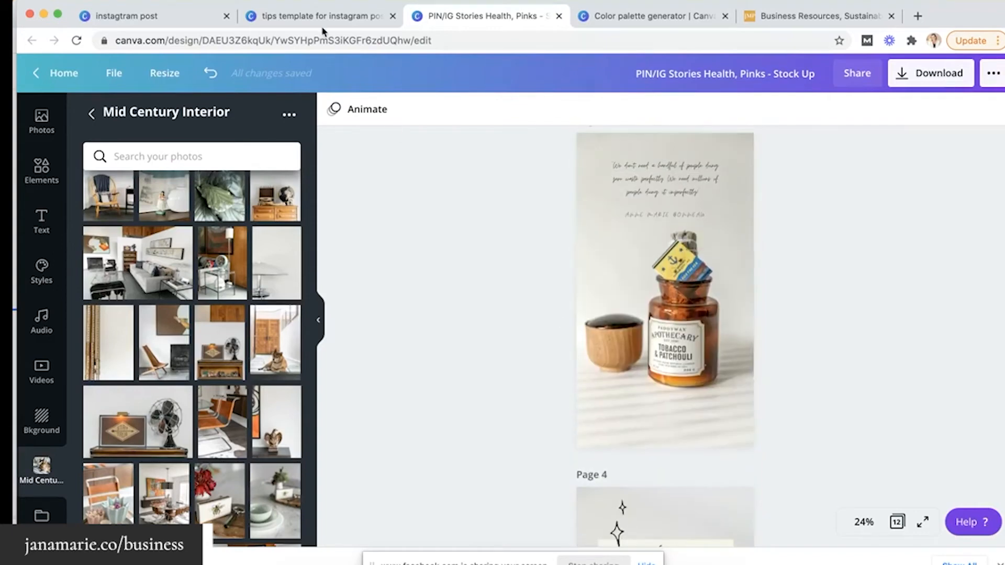
click(322, 26)
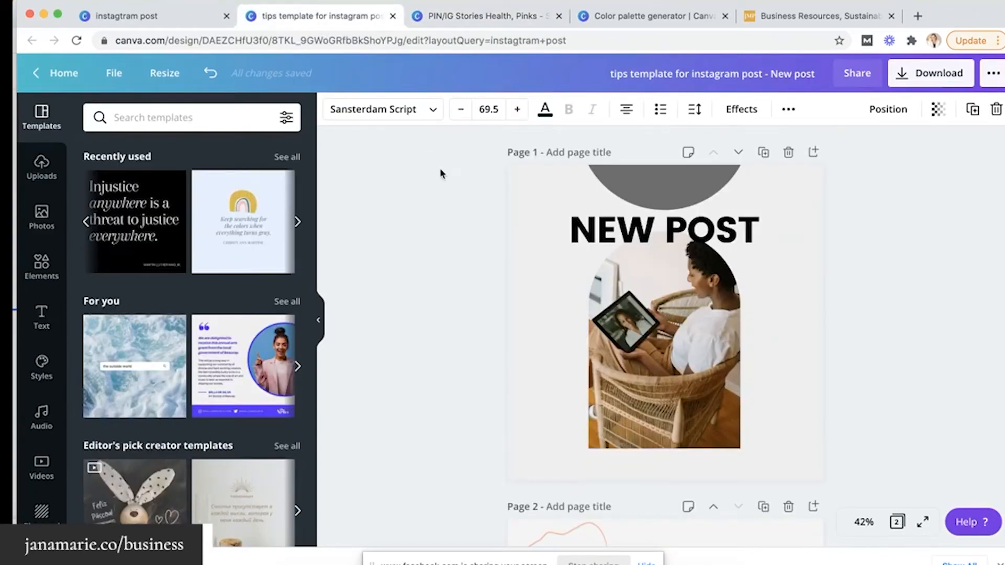
scroll(440, 169, down, 1)
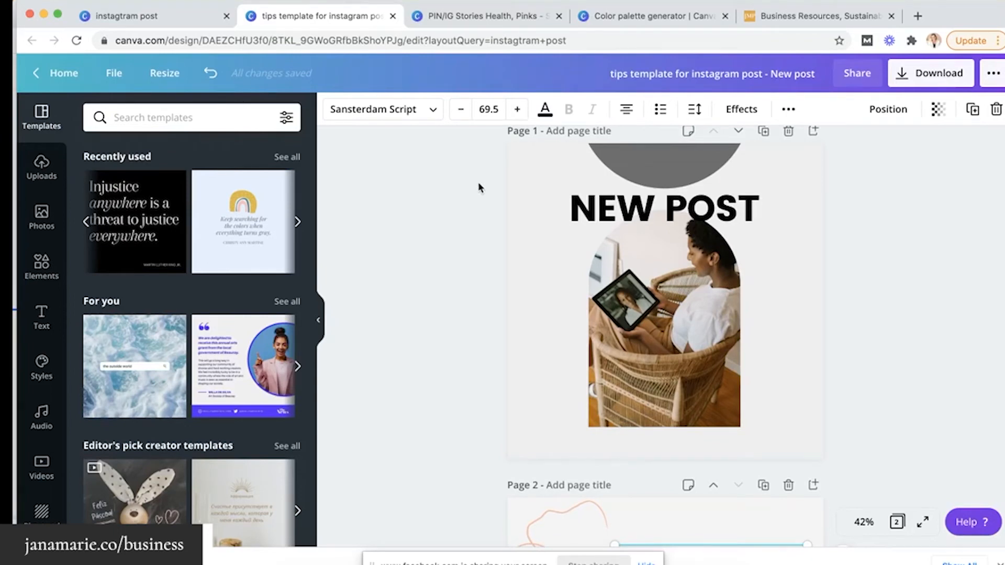
click(612, 204)
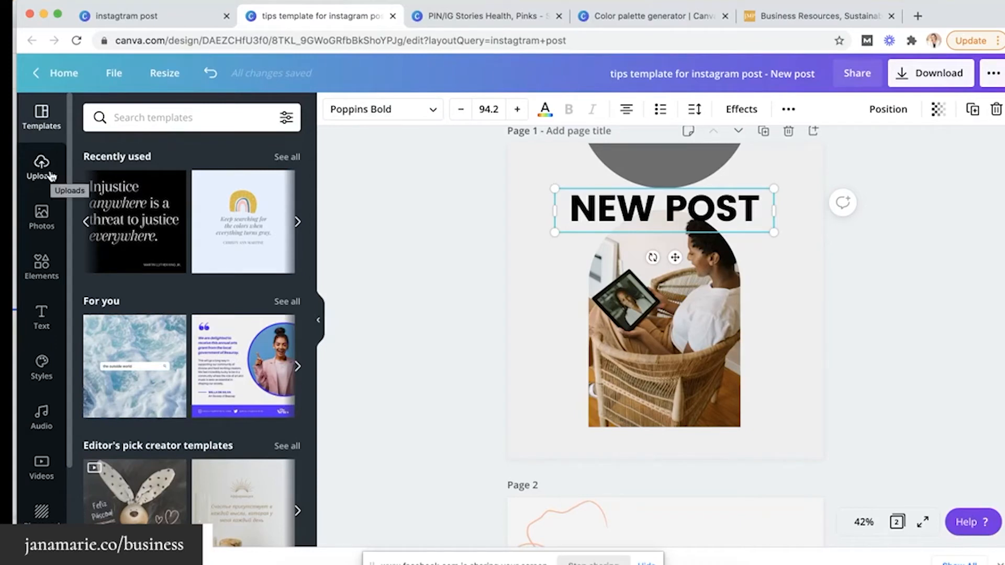
click(417, 238)
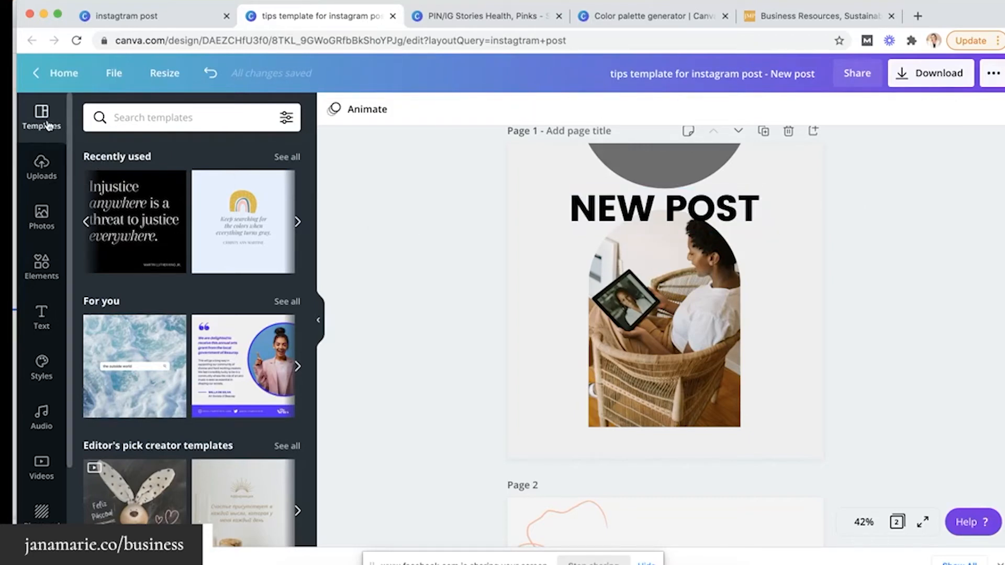
scroll(179, 313, down, 4)
scroll(179, 313, down, 8)
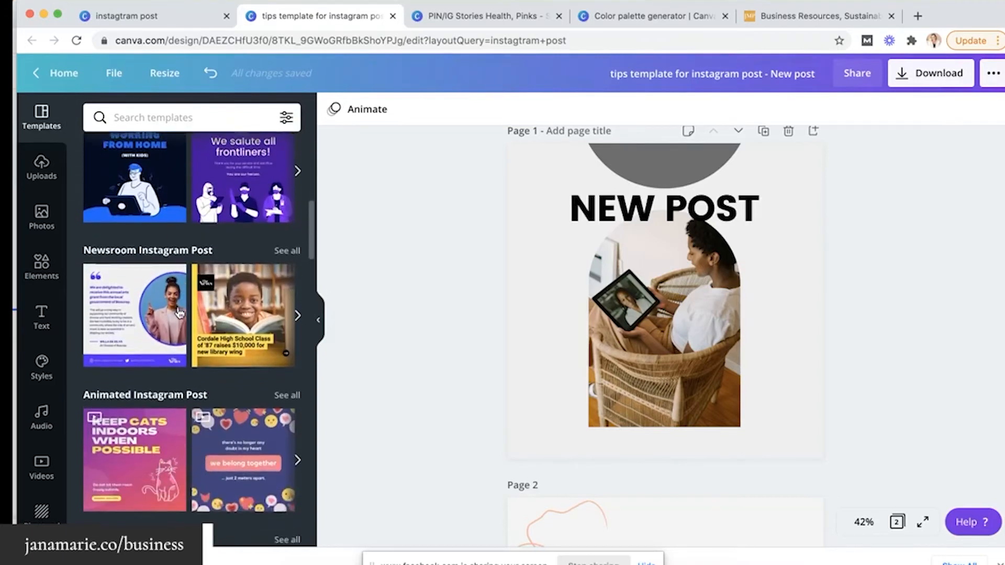
scroll(439, 382, down, 5)
scroll(440, 382, up, 5)
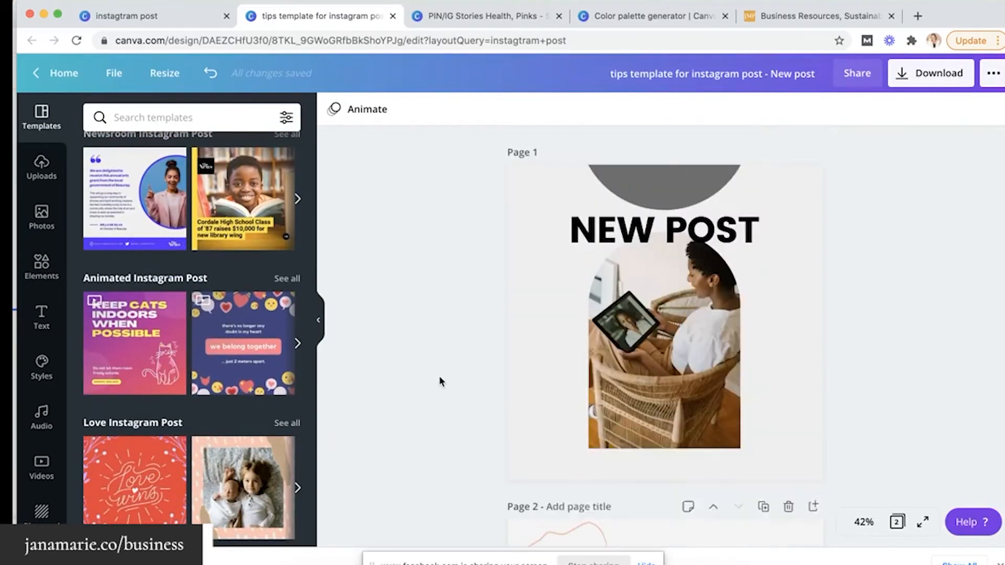
Add a Page 2 after Page 1 using the Organic veggie baskets 10% off sale template
click(813, 152)
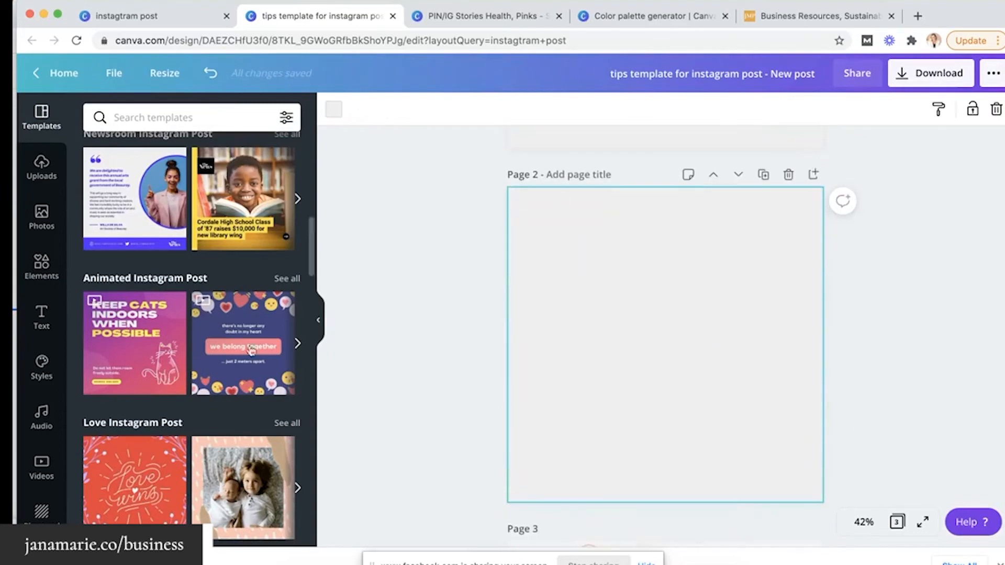
scroll(228, 366, down, 6)
scroll(228, 367, down, 3)
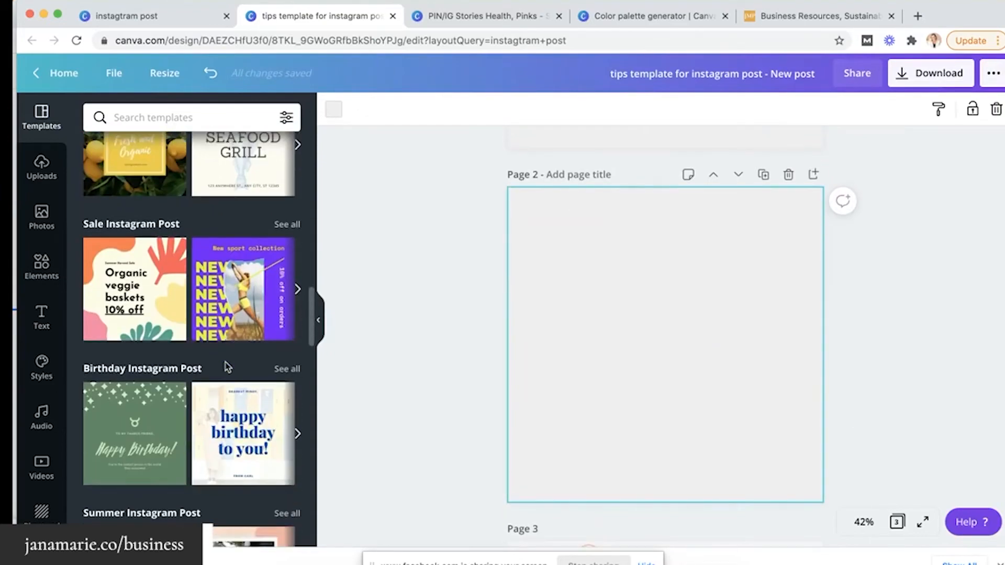
click(135, 289)
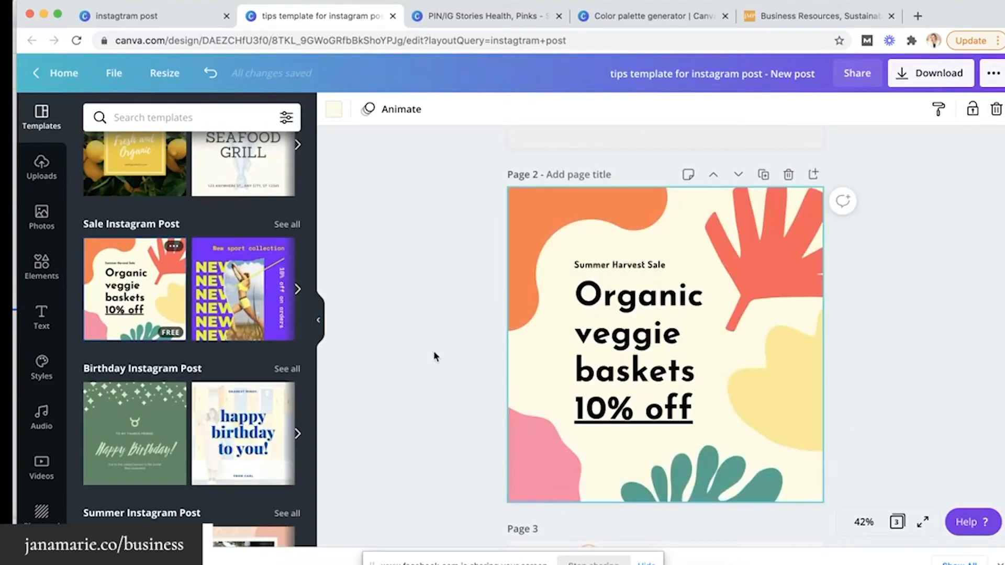
click(482, 285)
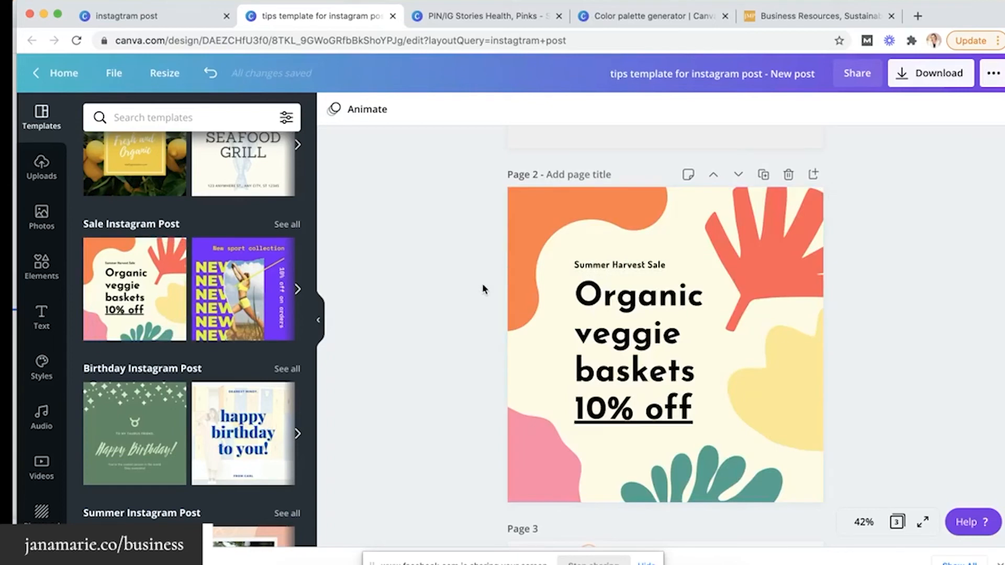
Check the available download file types, keeping PNG, then close the download options
click(896, 77)
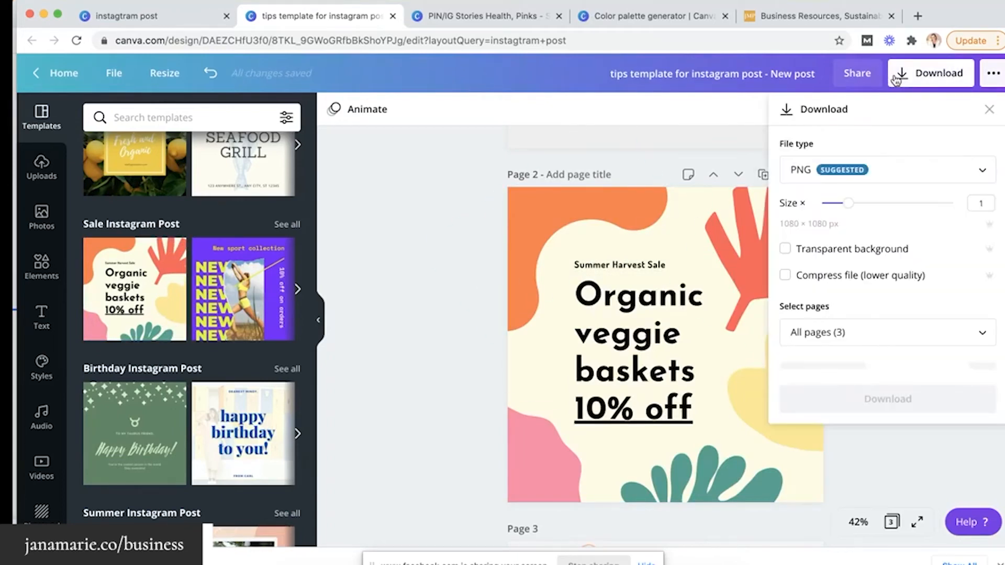
click(871, 179)
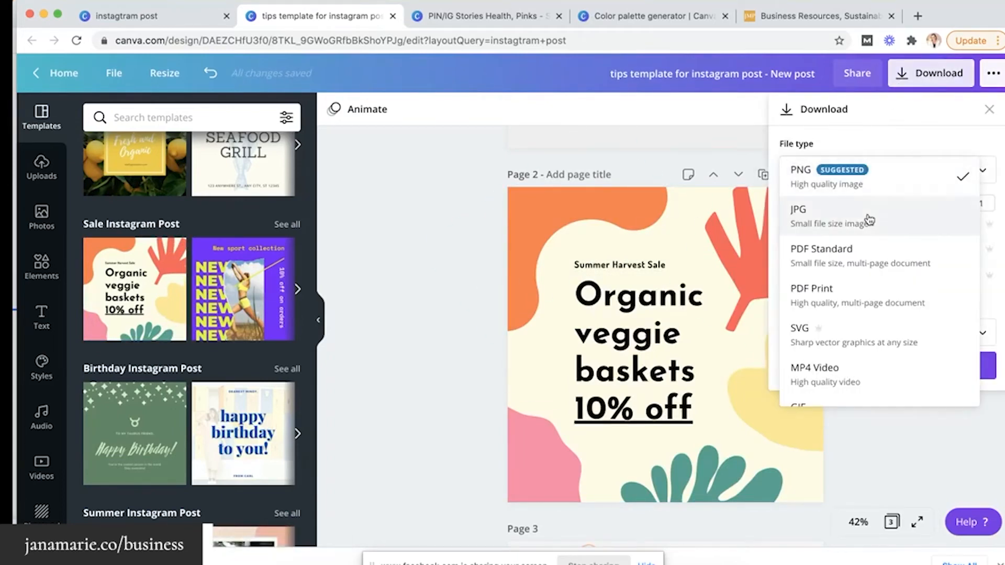
click(473, 266)
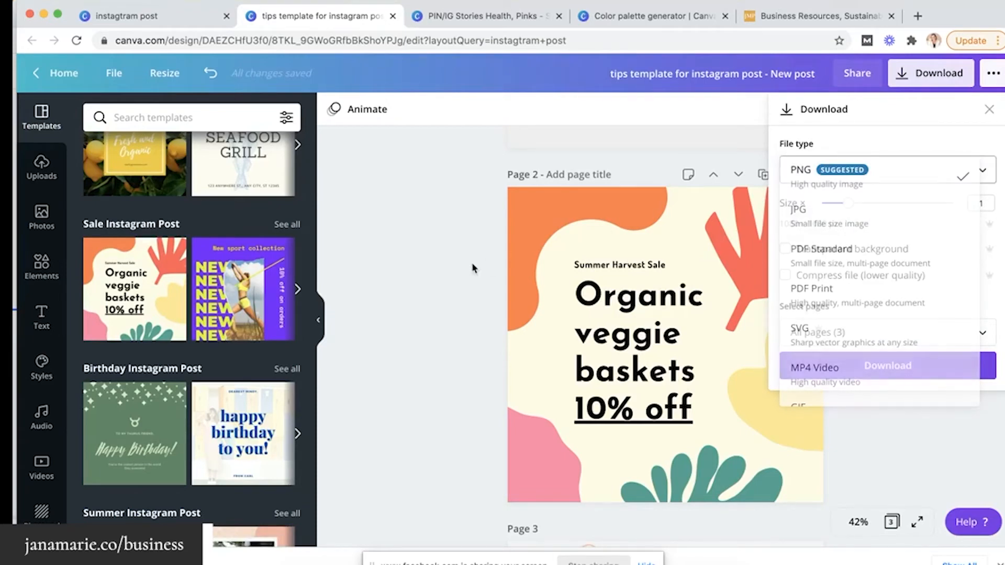
click(472, 264)
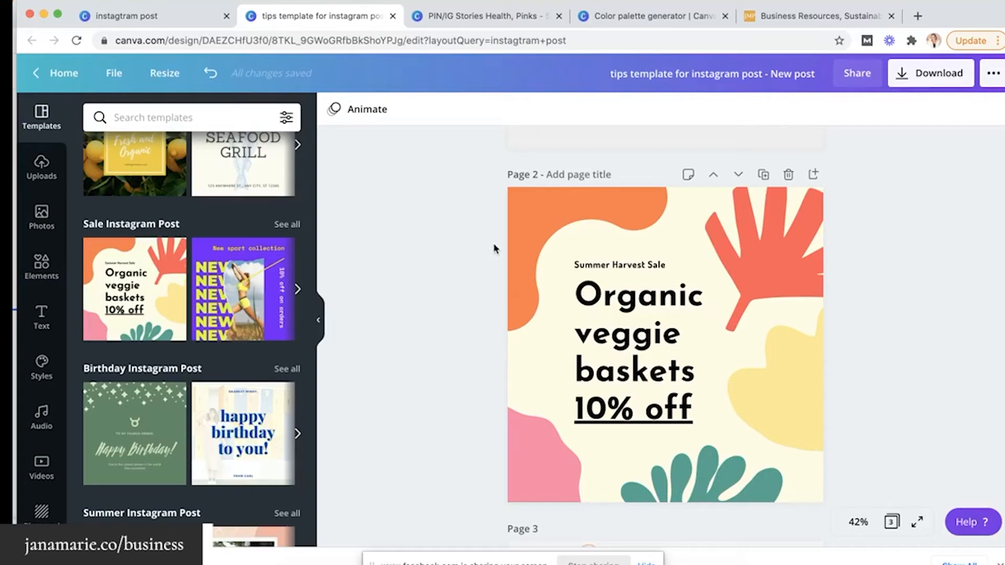
Give Page 2 the Tumble page animation, making the whole design 15.0s long
click(380, 111)
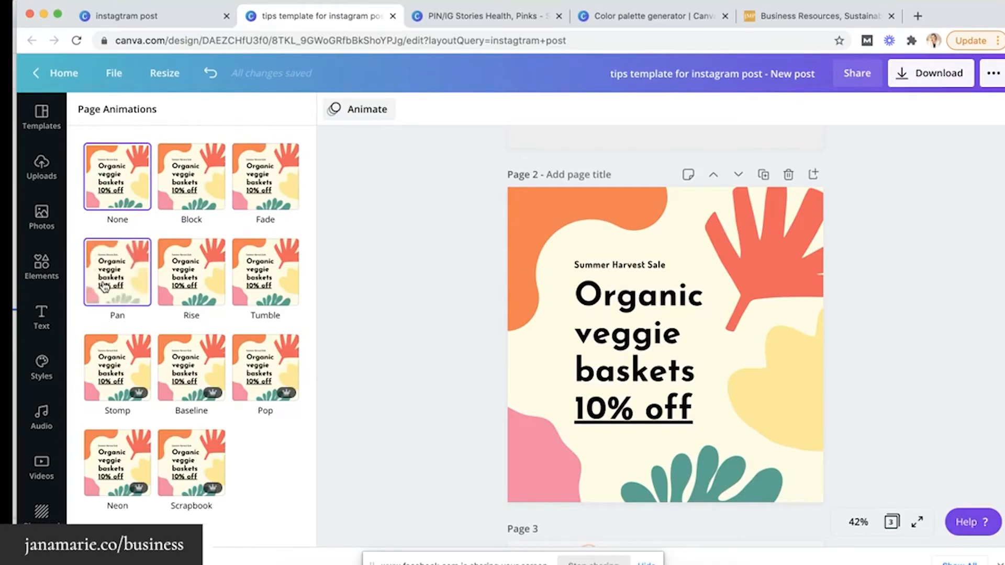
click(254, 277)
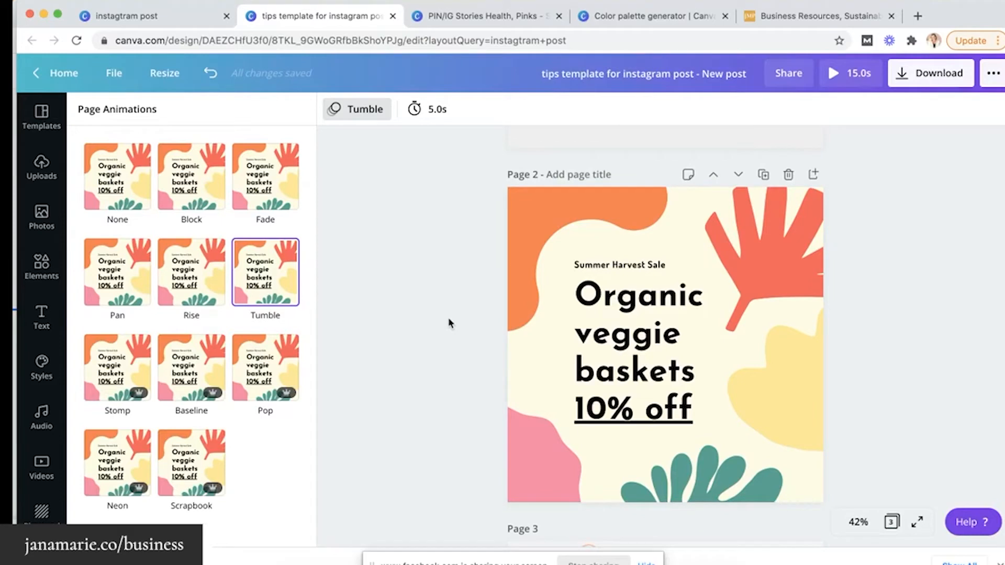
Look over the MP4 download options and page selection, then close the panels
click(903, 78)
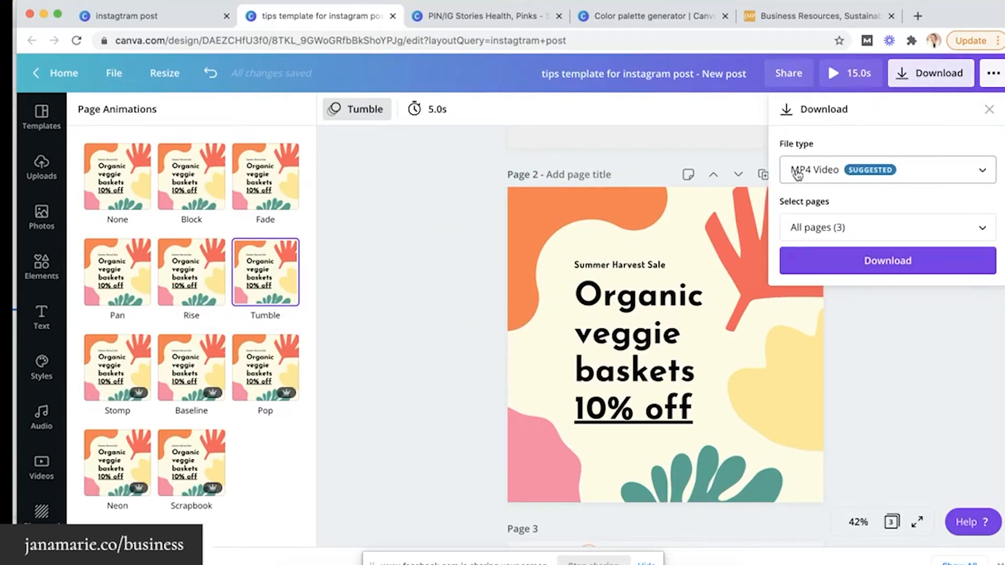
click(819, 226)
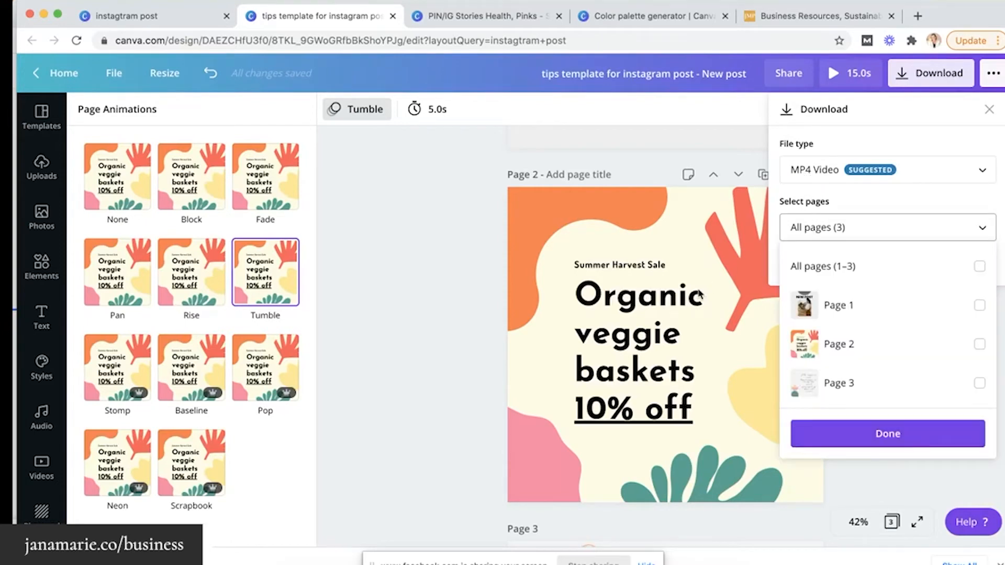
click(482, 253)
scroll(482, 254, up, 5)
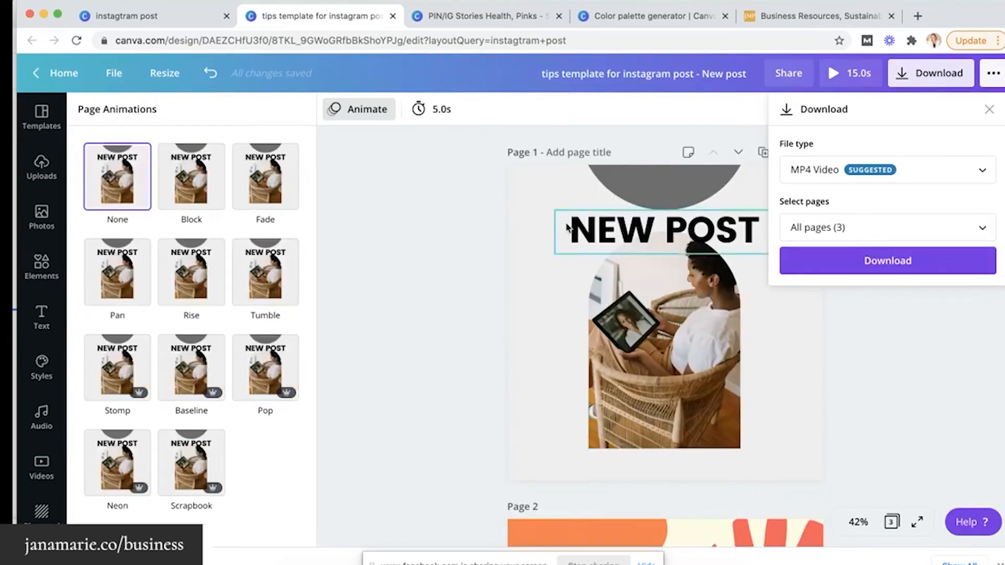
scroll(523, 236, down, 5)
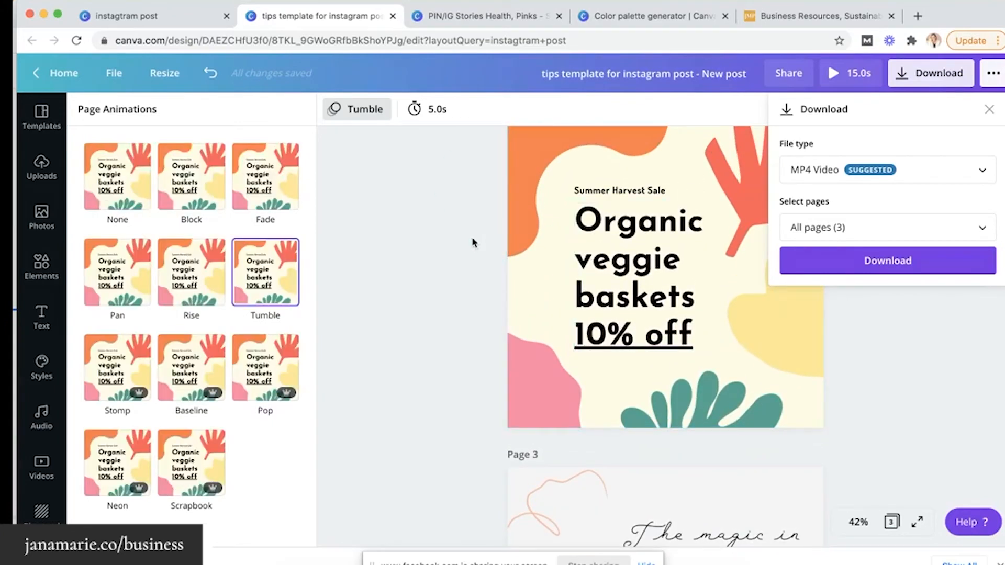
click(478, 246)
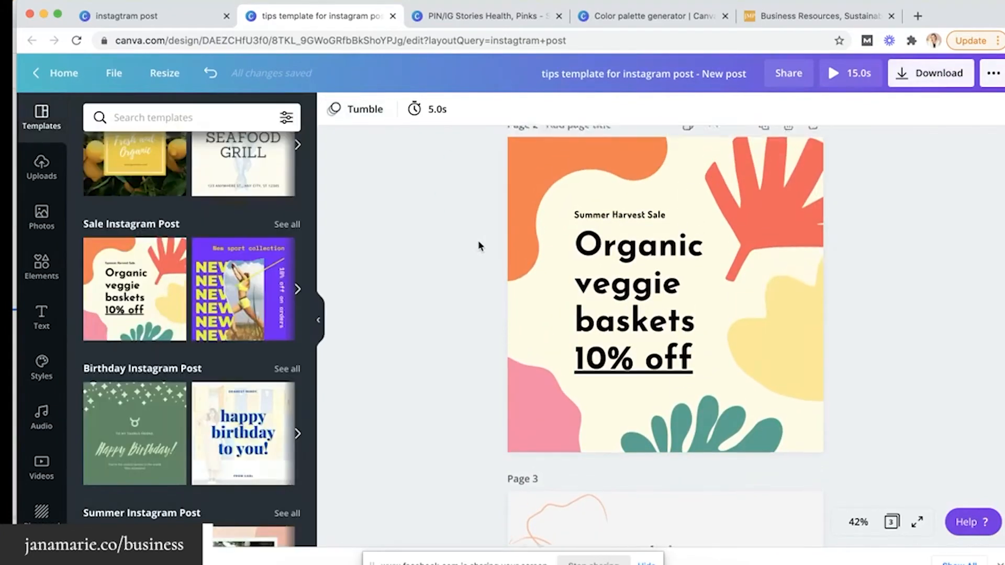
scroll(478, 242, up, 1)
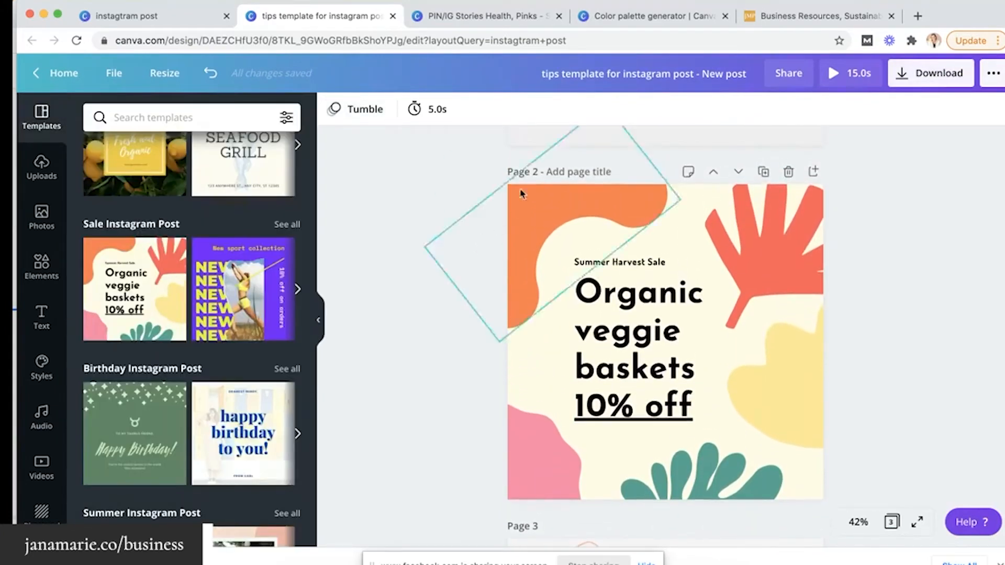
Download only Page 2 as an MP4 video
click(908, 73)
click(868, 227)
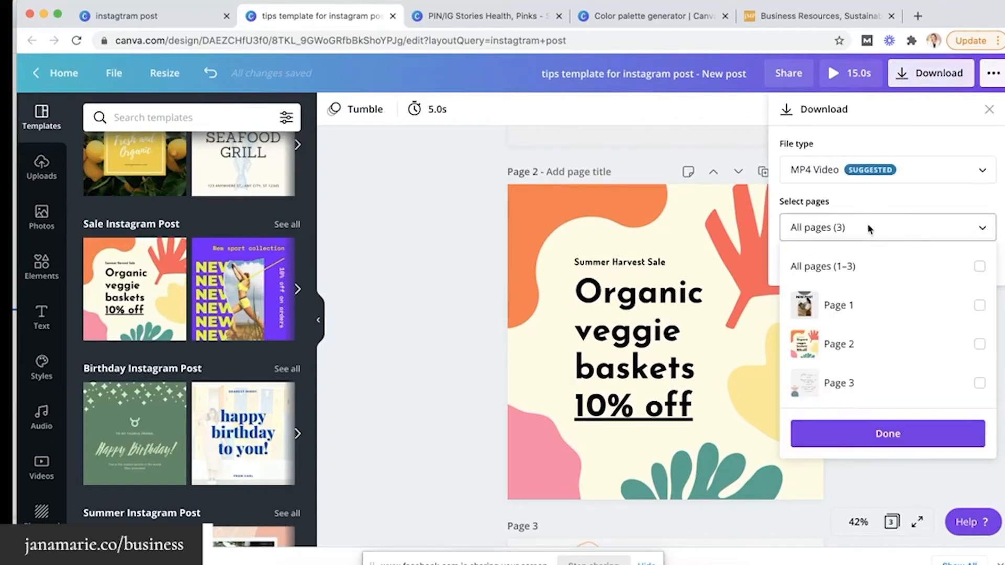
click(979, 344)
click(900, 434)
click(901, 260)
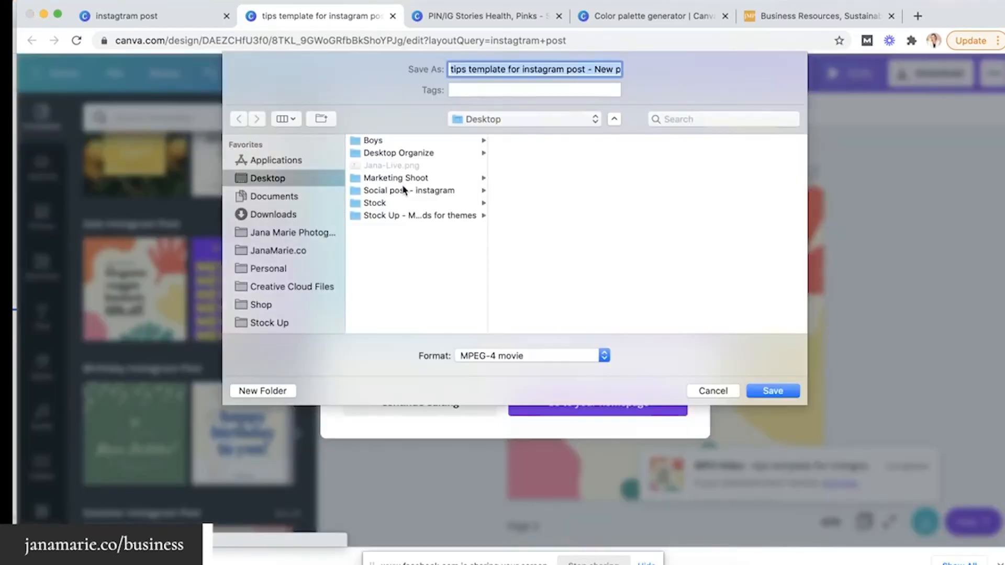
Save it to the drive's business Marketing folder as IGpost-MorningRoutine
scroll(281, 260, down, 3)
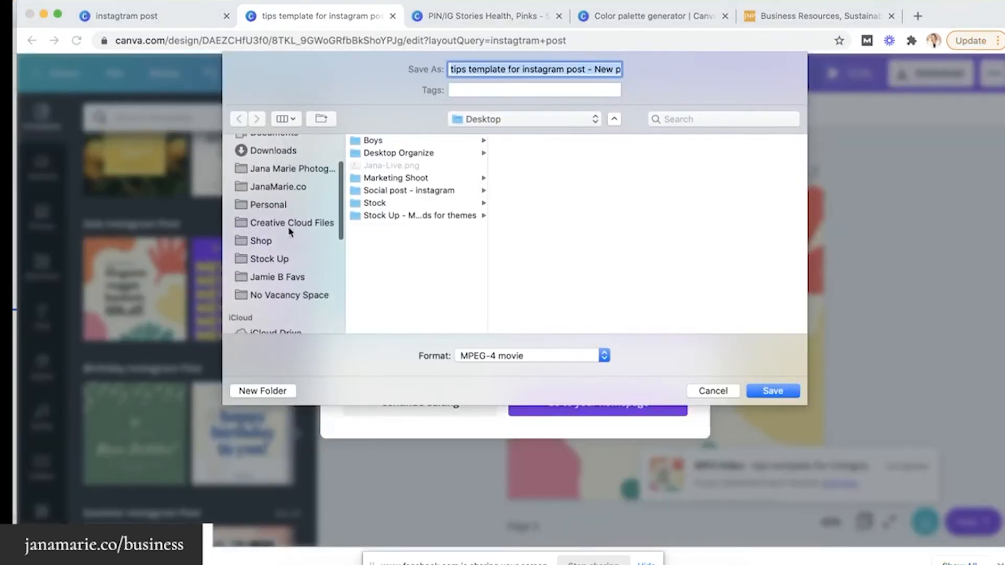
click(277, 188)
scroll(274, 223, down, 5)
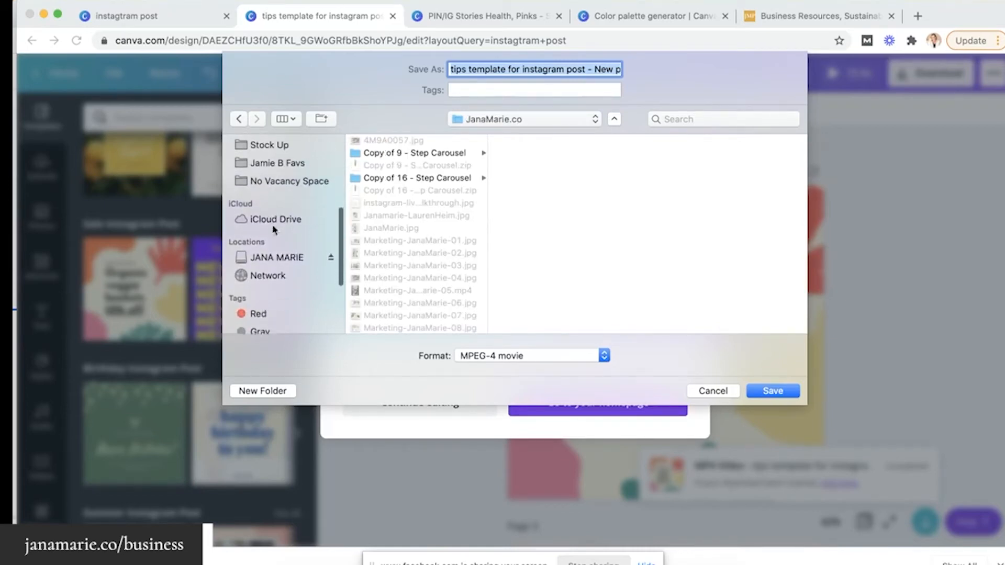
click(277, 256)
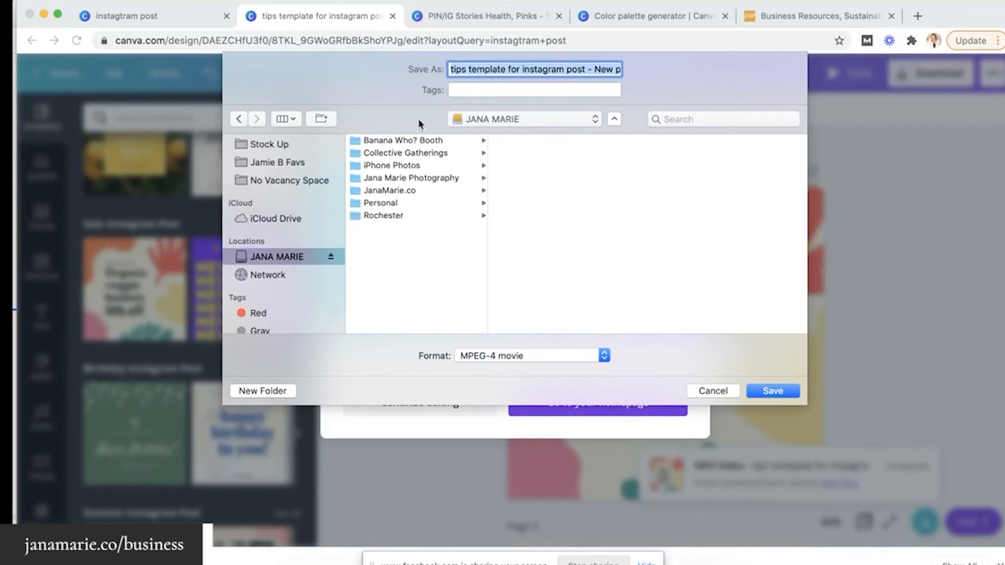
click(389, 191)
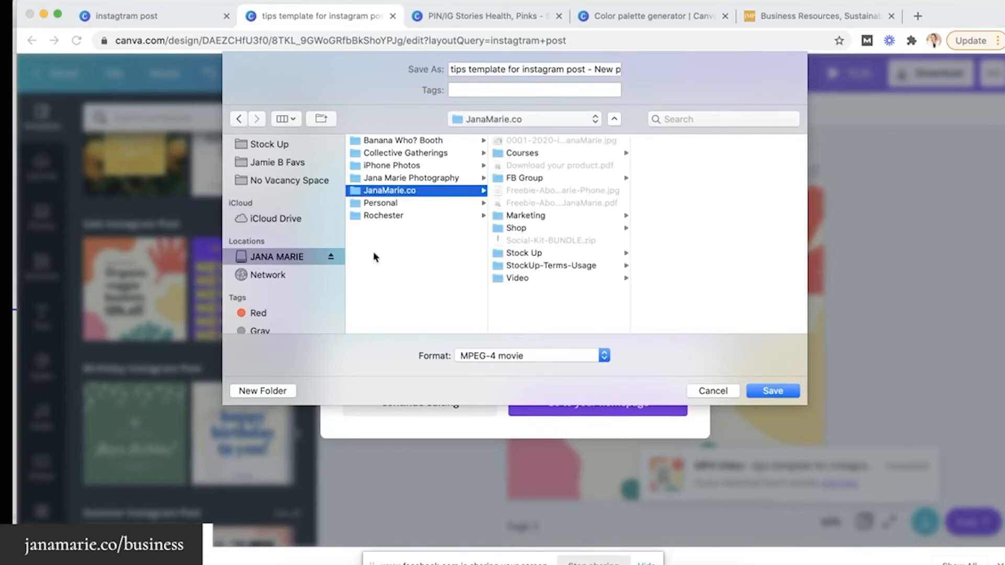
click(524, 216)
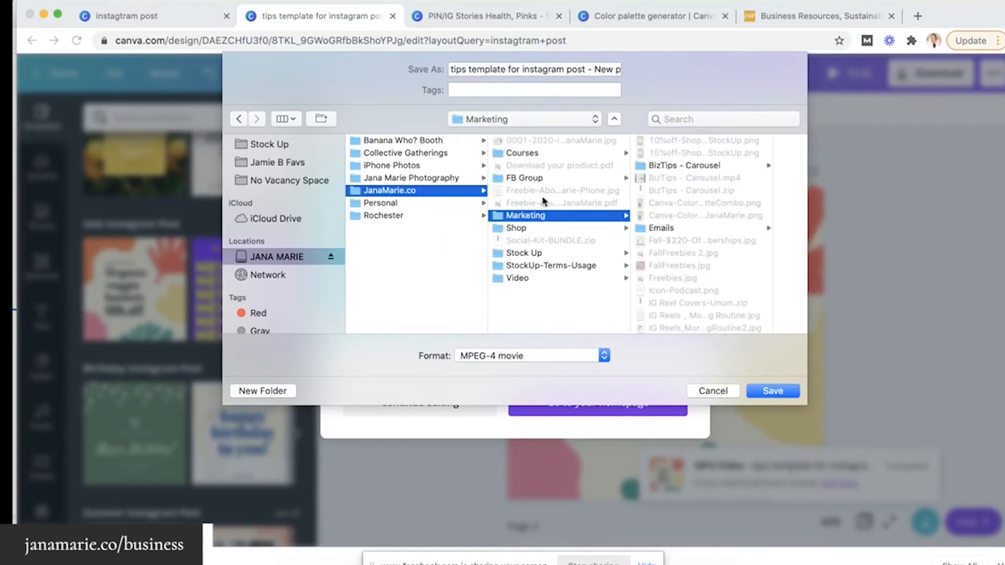
triple_click(540, 70)
text(IG)
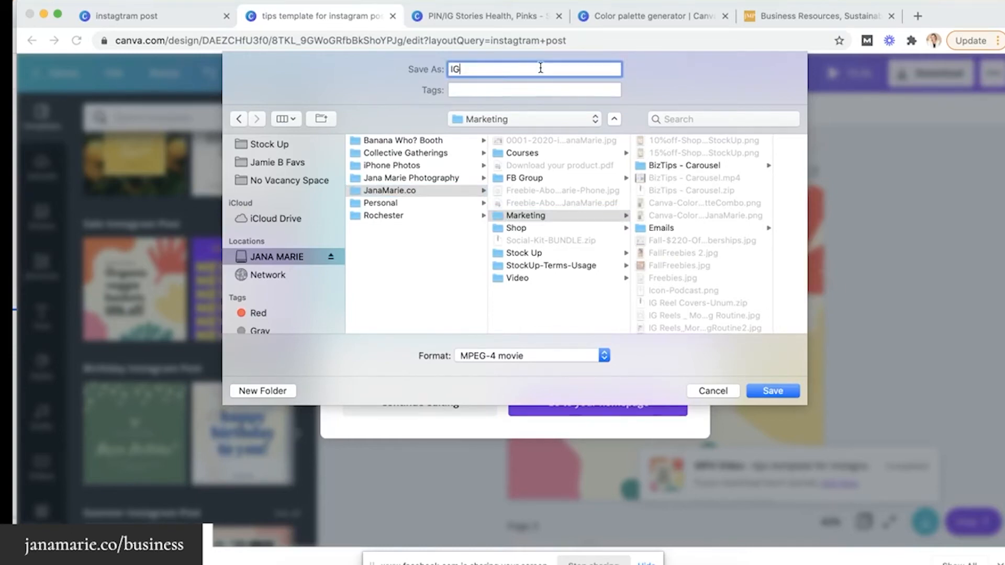
text(post-MorningRoutine)
Save the MP4 video and dismiss the saved-design confirmation
click(776, 395)
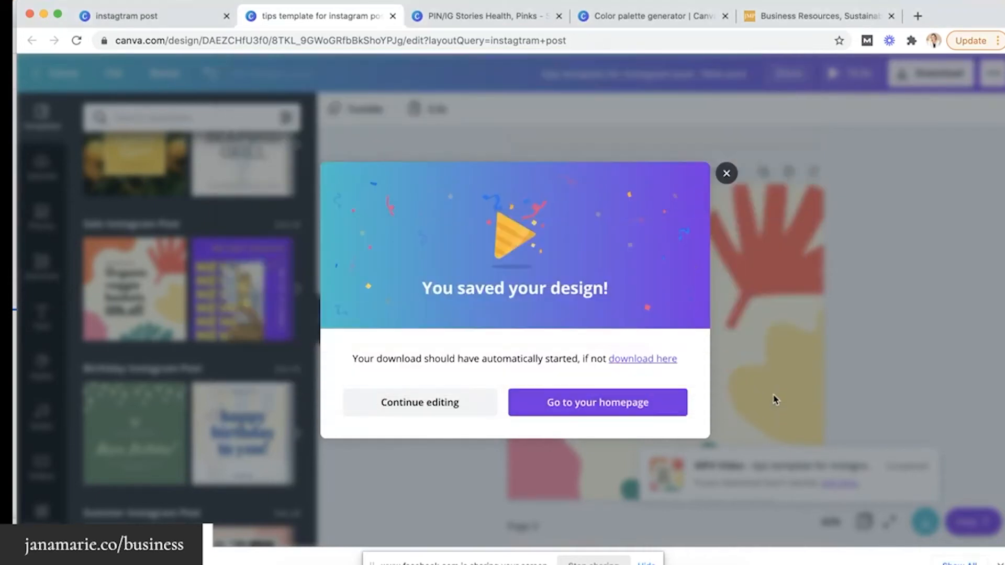
click(727, 173)
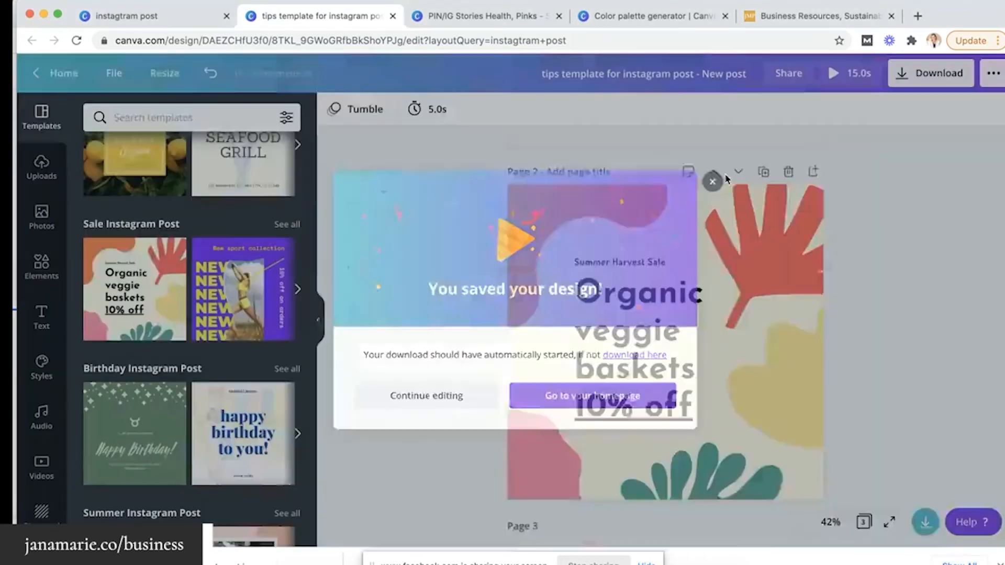
scroll(494, 271, down, 3)
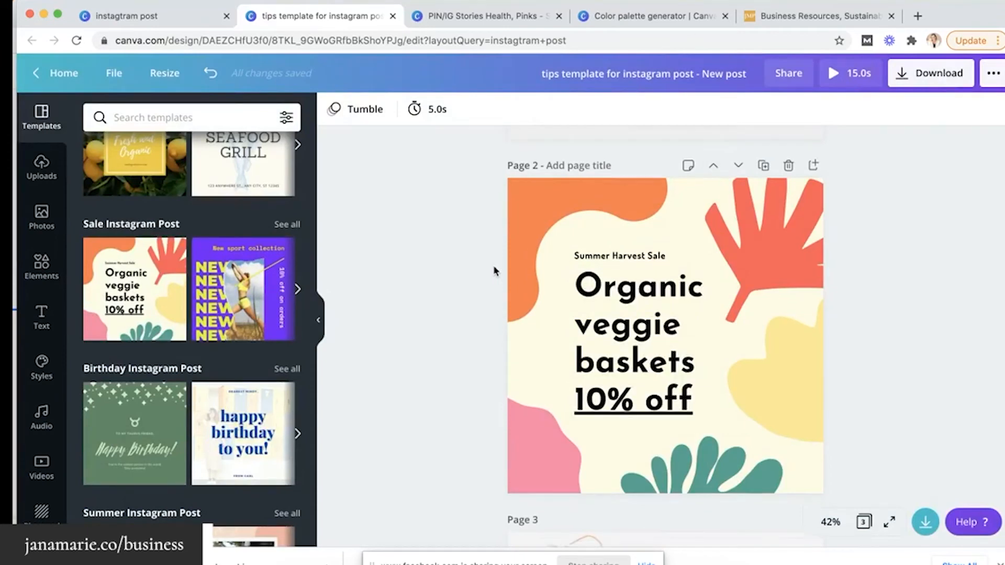
scroll(546, 276, up, 1)
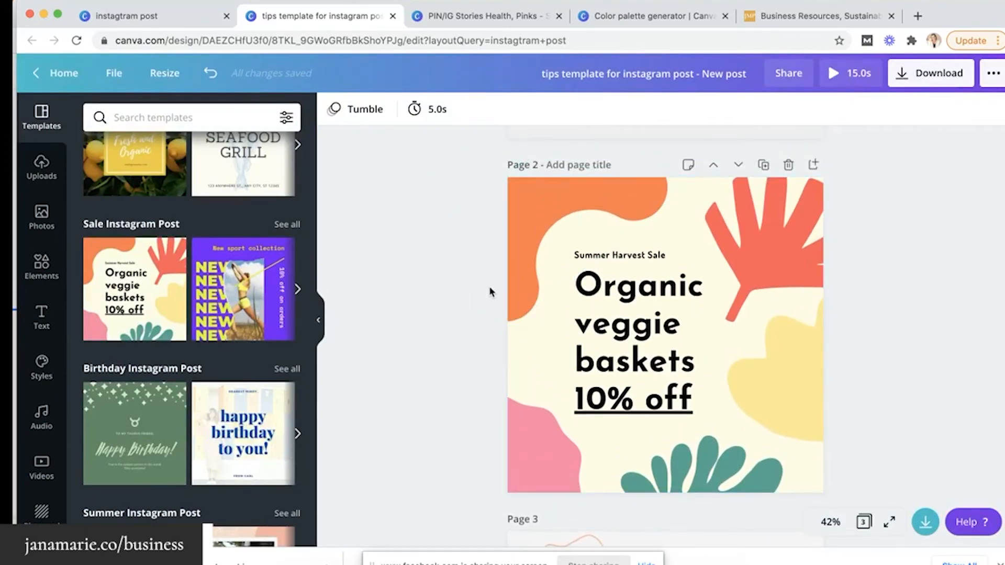
Shorten Page 2's duration from 5.0s to 3.0s, making the design 13.0s
click(437, 109)
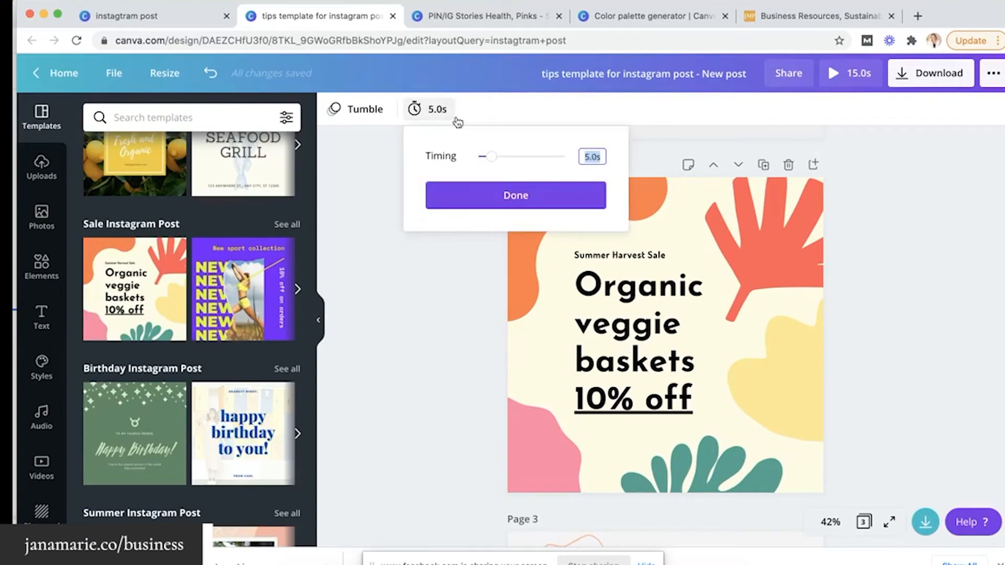
drag(491, 164, 487, 164)
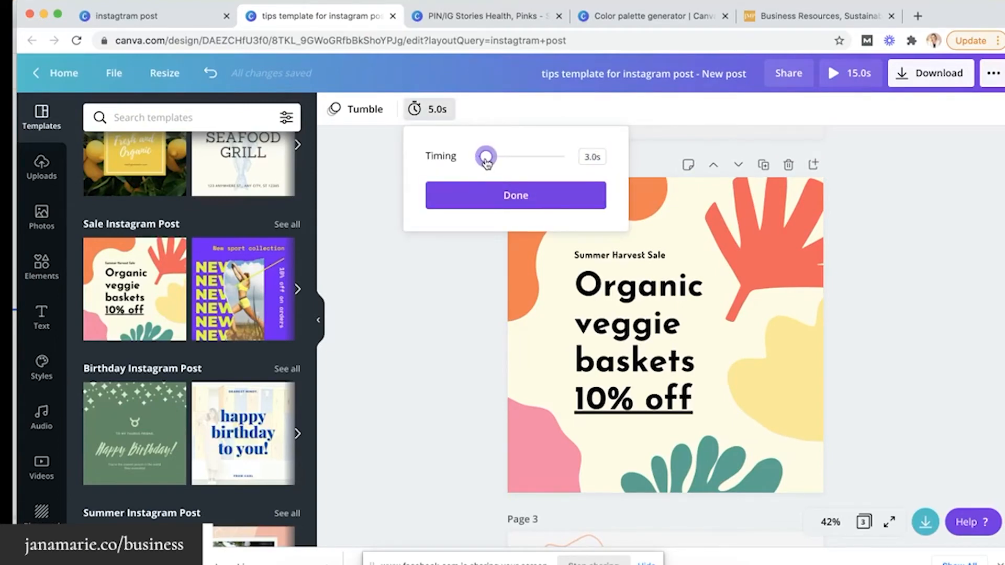
click(442, 260)
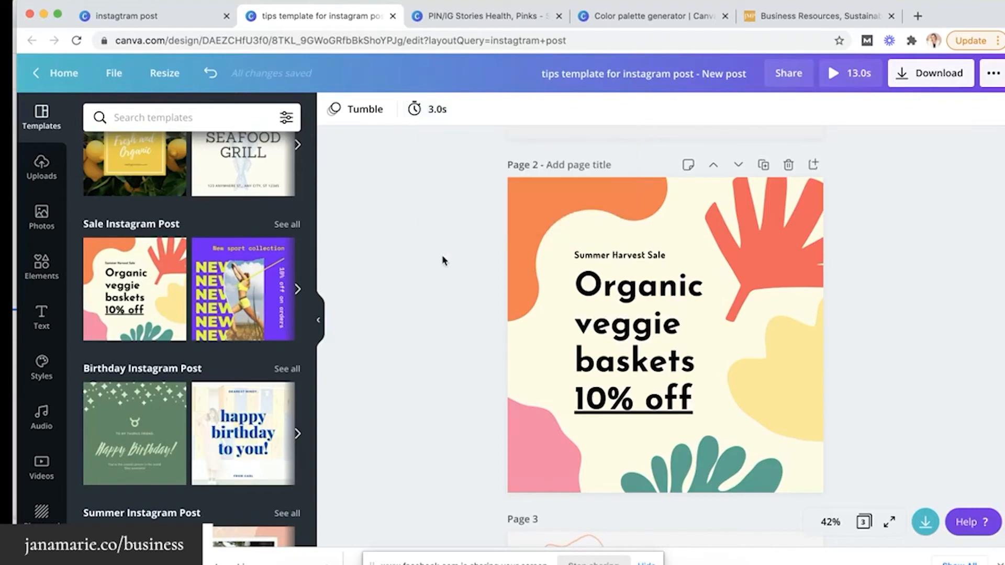
Flip between the Instagram post results and the editor, then go to Canva's home page
click(187, 23)
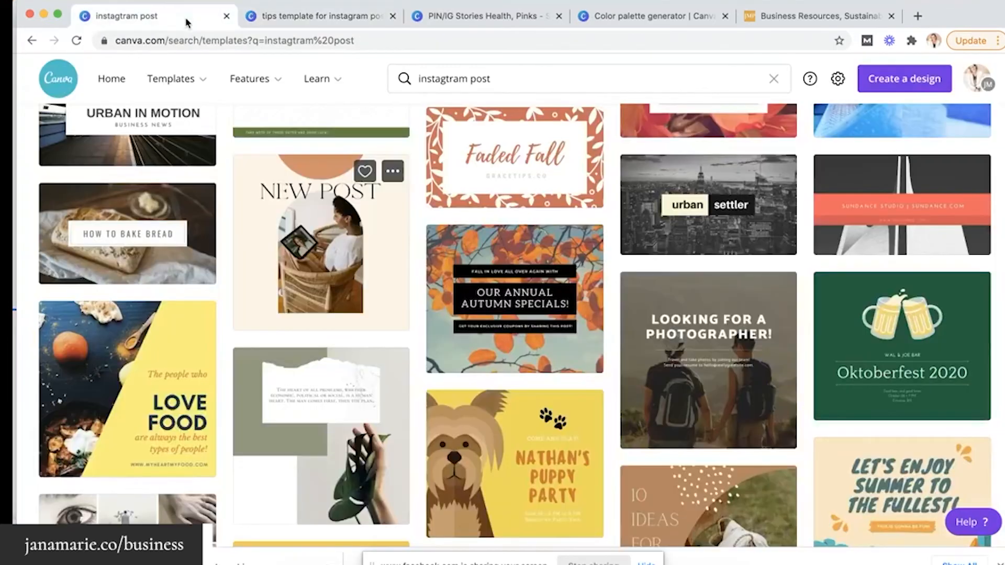
scroll(246, 205, up, 10)
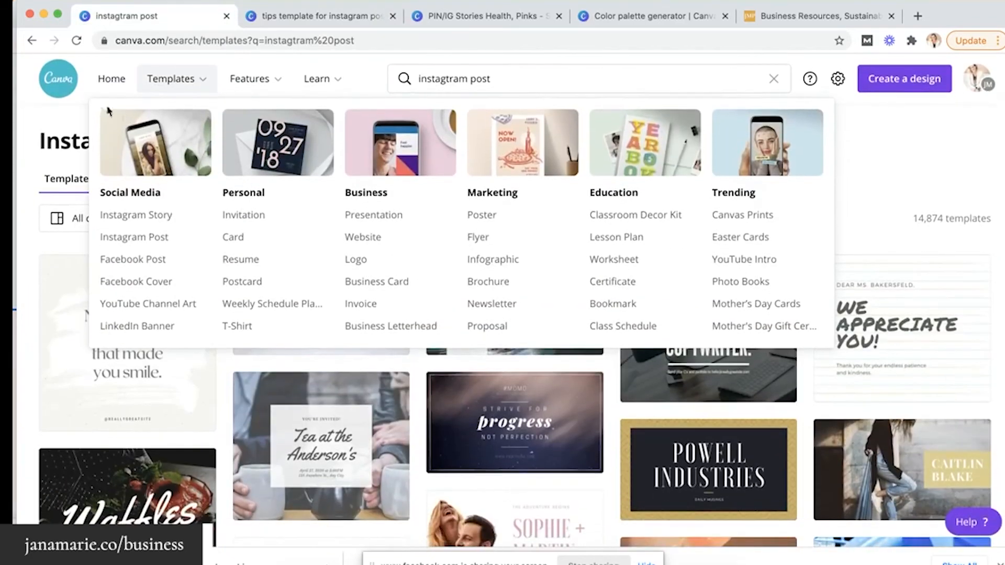
click(288, 20)
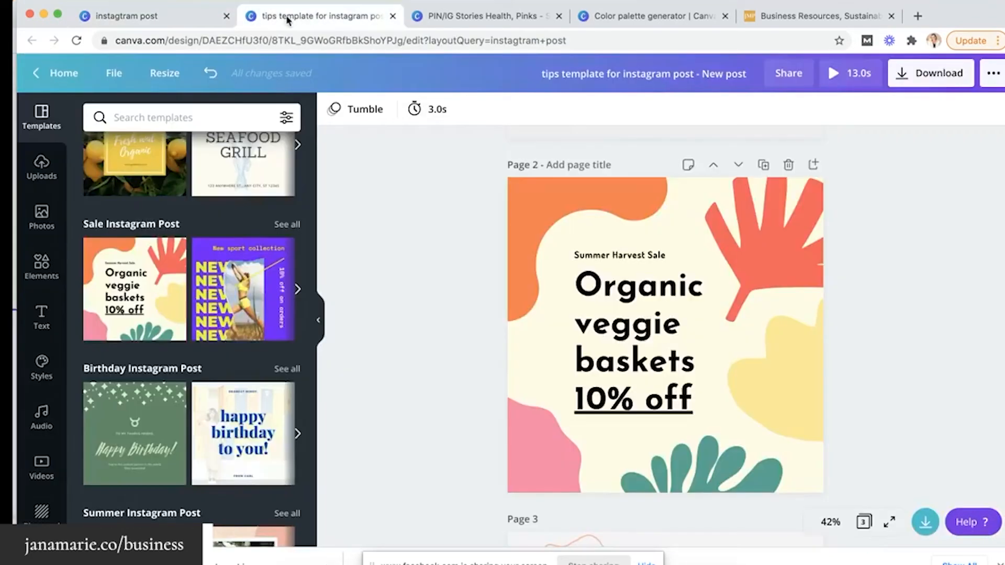
click(169, 19)
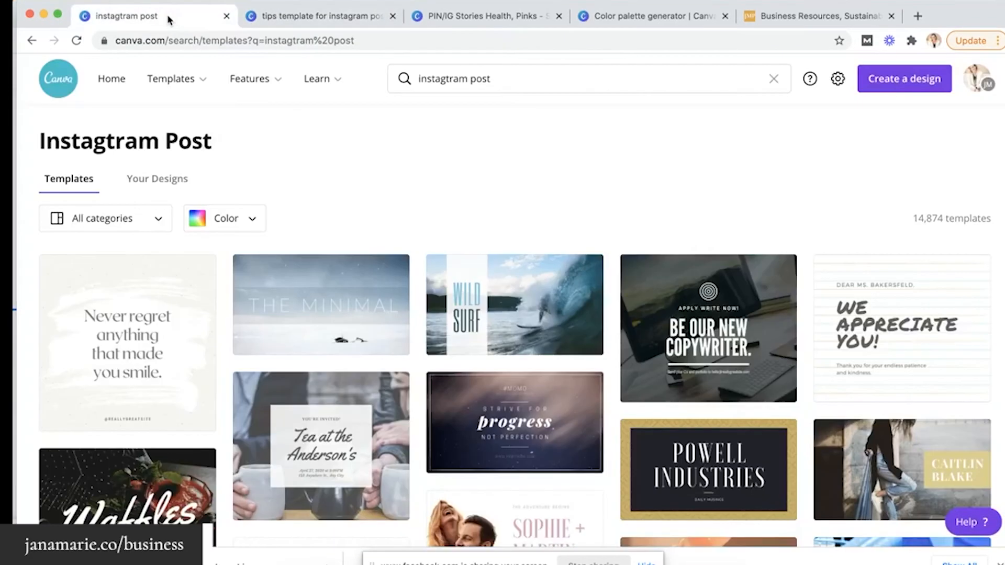
click(115, 83)
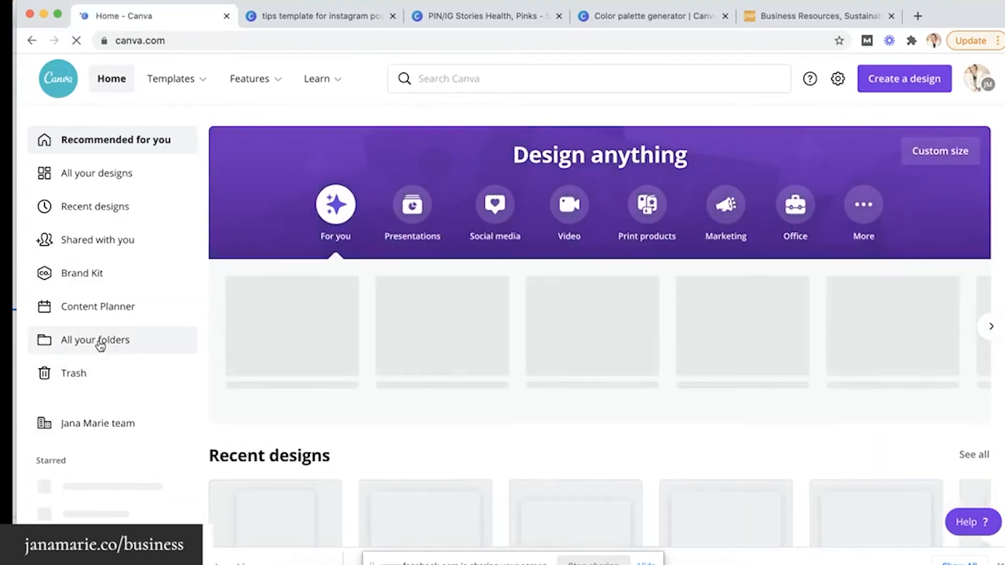
Open Copy of Instagram Stories / Blog Sidebar from the personal folder's Inspiration subfolder
click(99, 343)
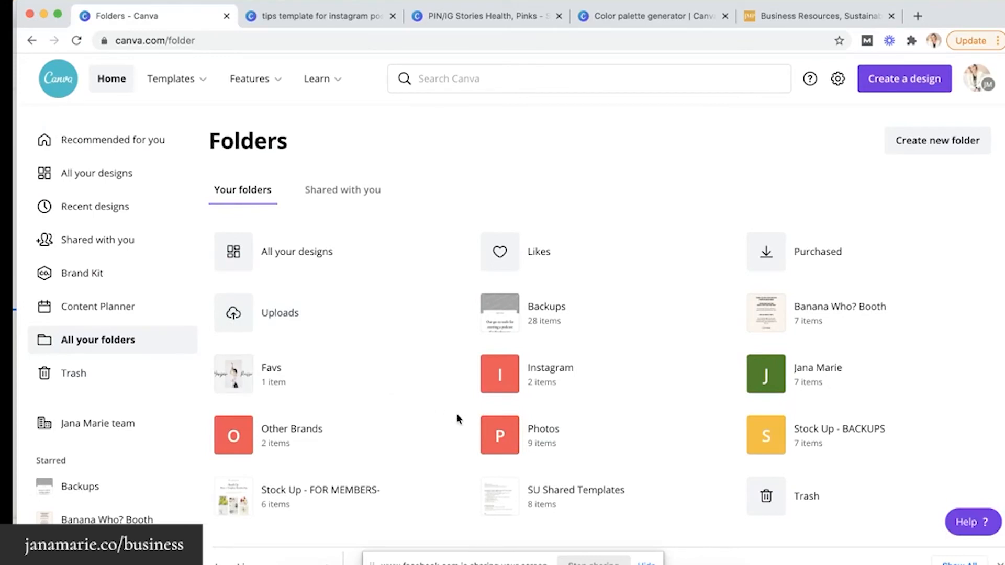
scroll(457, 415, down, 1)
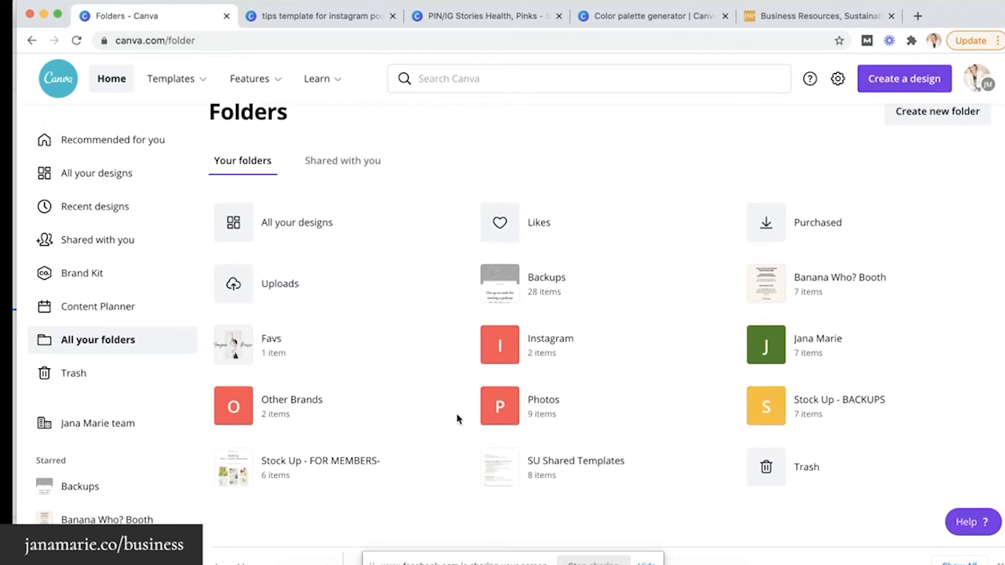
click(814, 360)
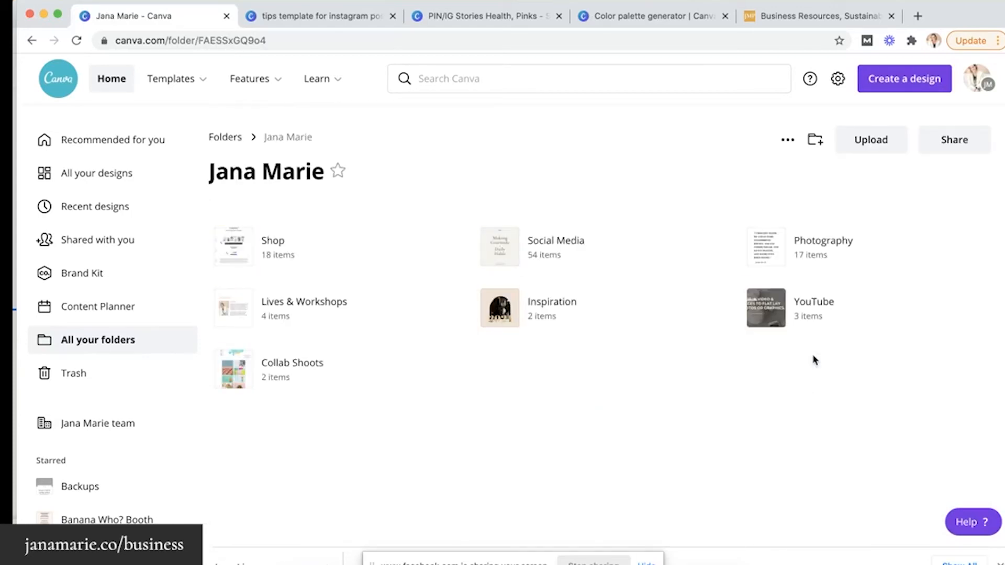
click(550, 308)
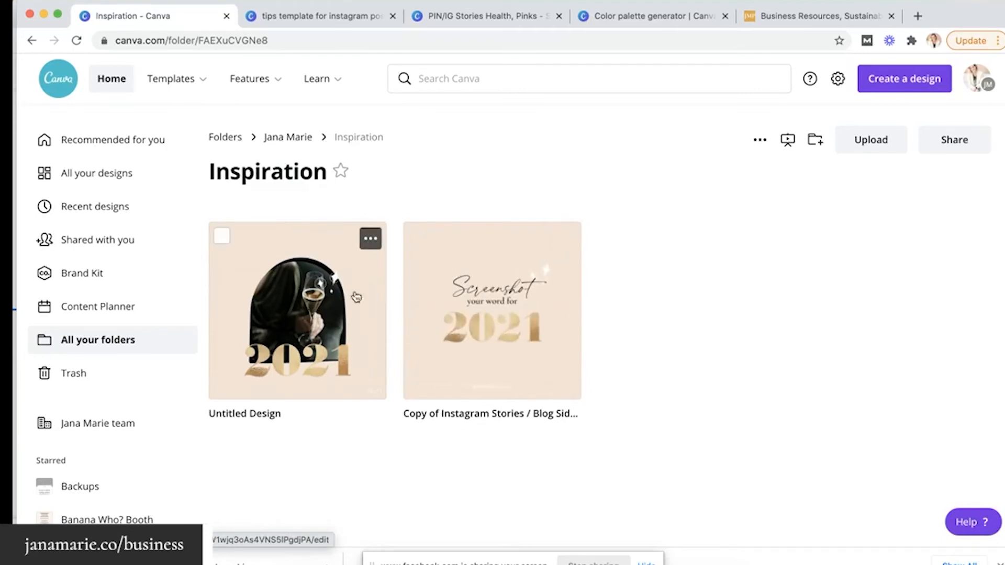
click(494, 309)
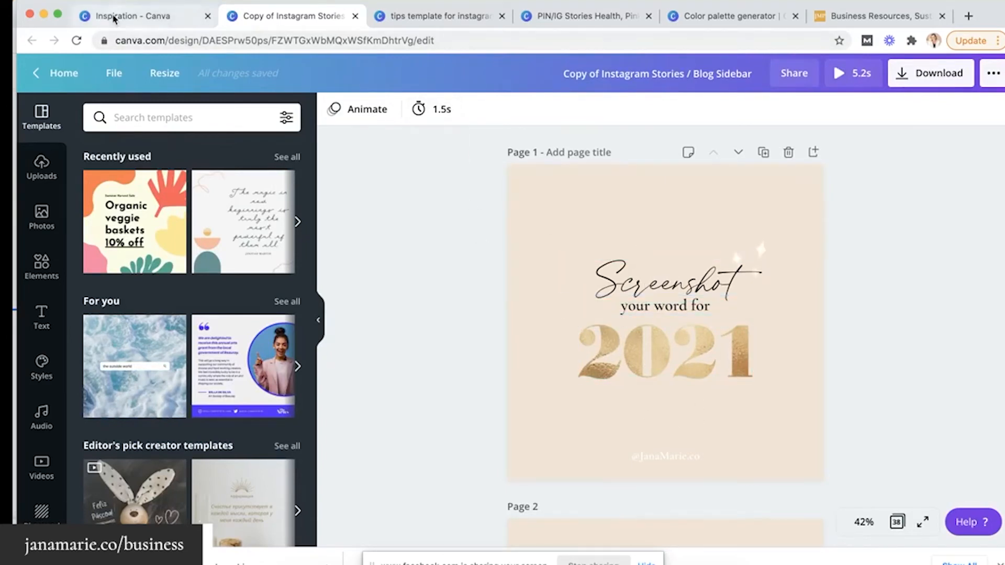
click(133, 15)
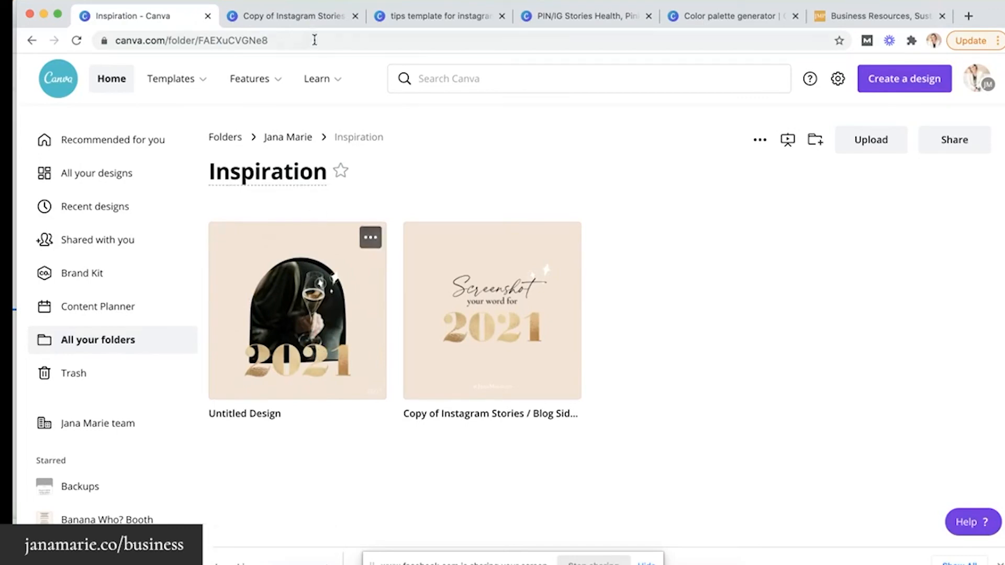
click(301, 17)
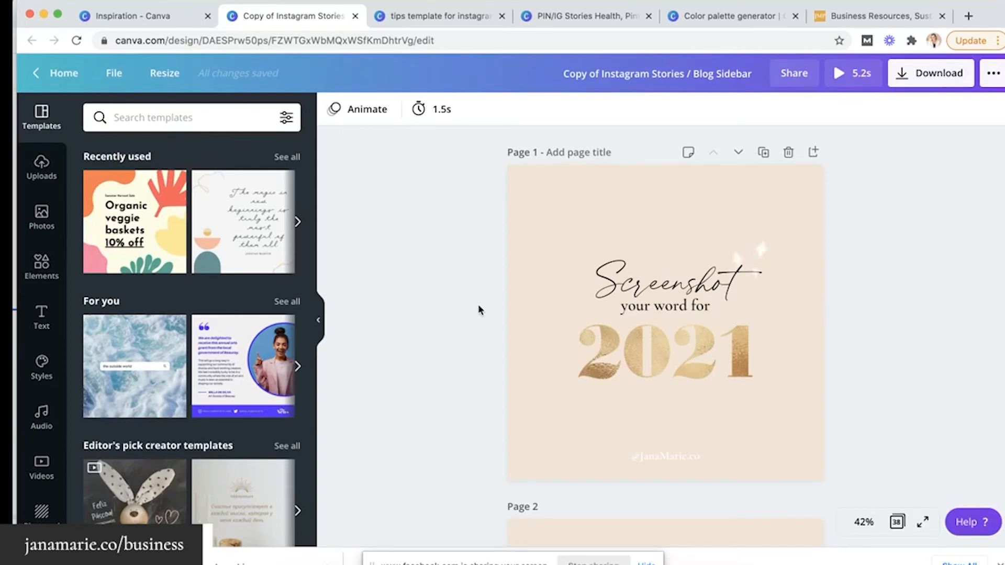
click(654, 287)
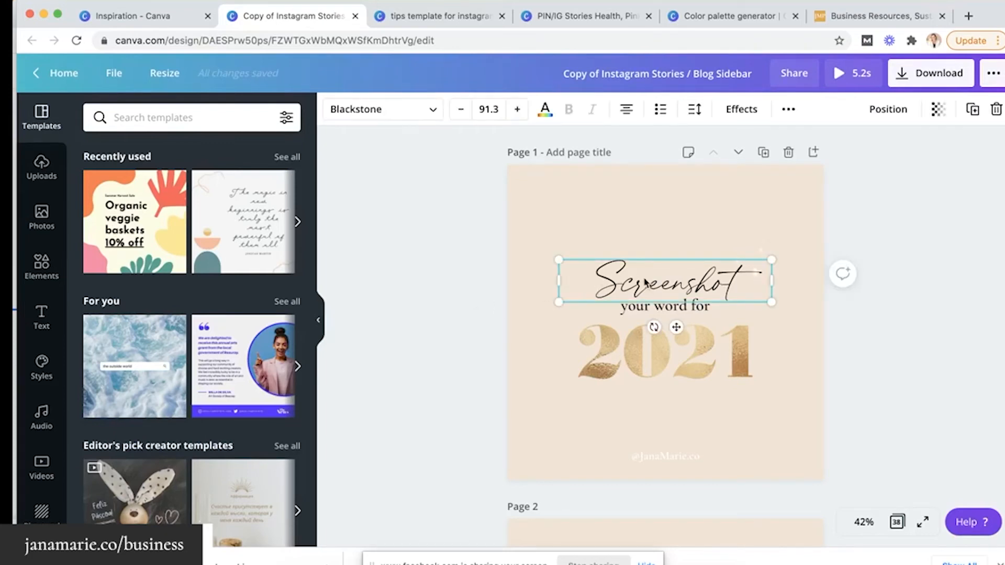
click(439, 113)
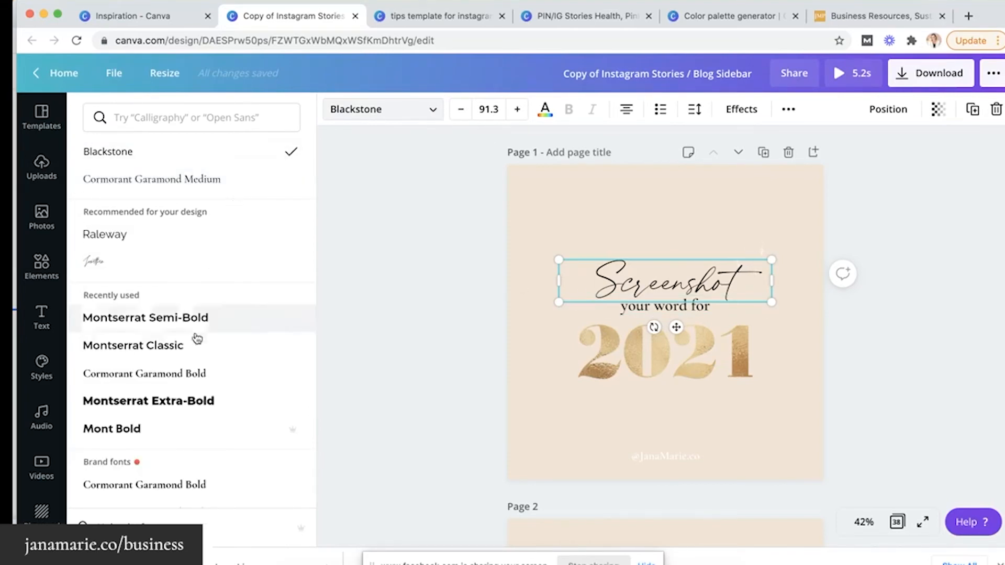
scroll(197, 337, down, 10)
key(Escape)
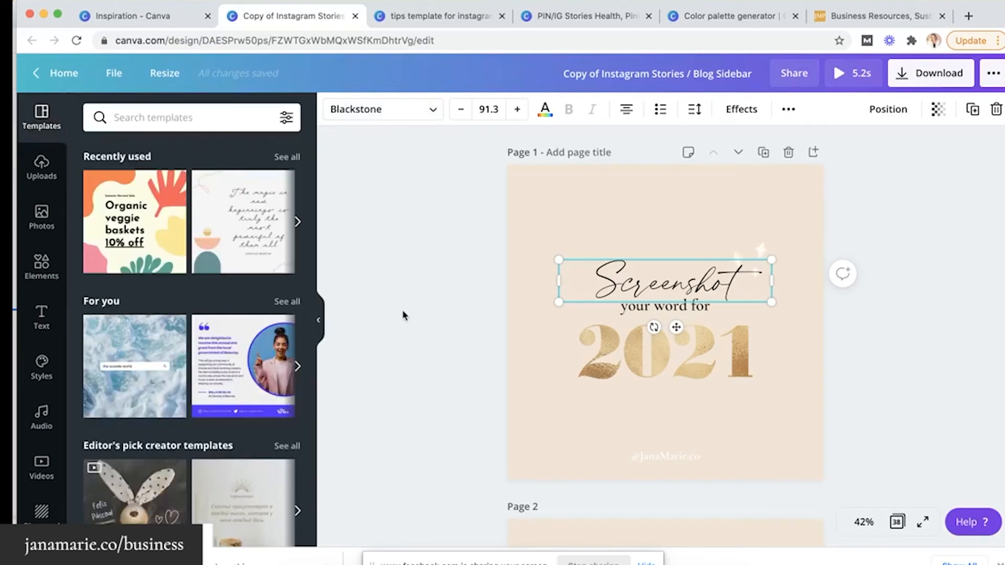
click(757, 253)
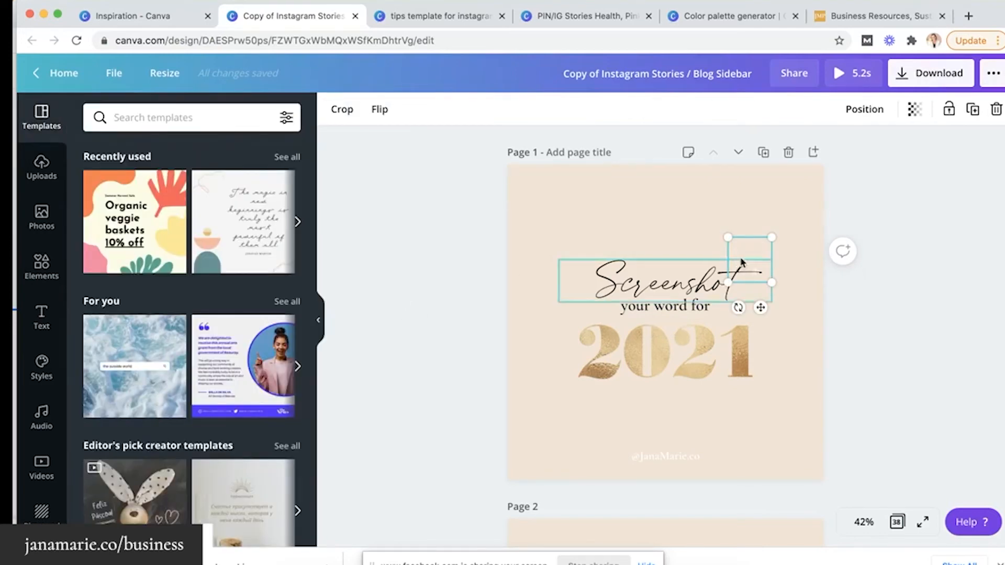
click(42, 267)
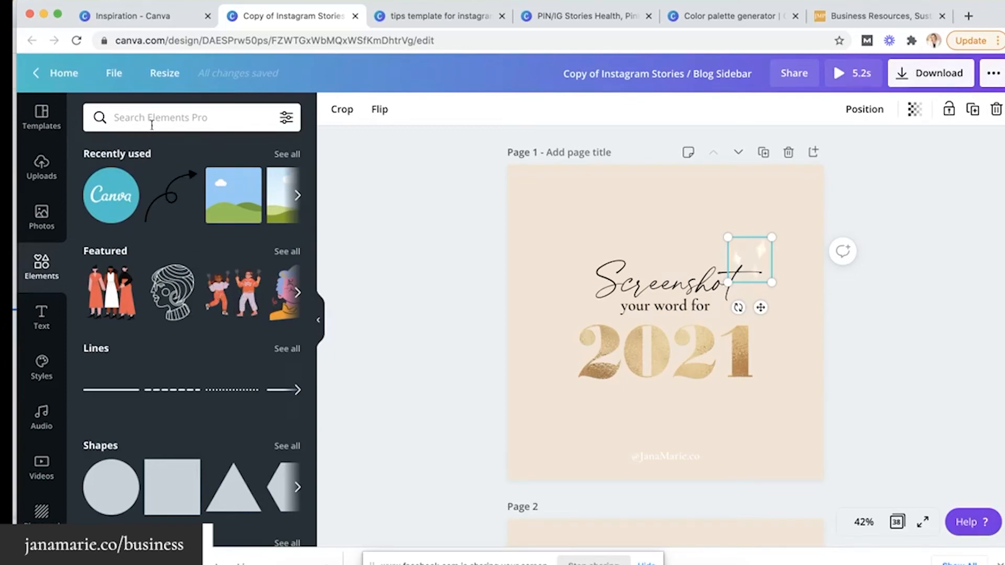
scroll(180, 478, down, 1)
scroll(168, 450, down, 1)
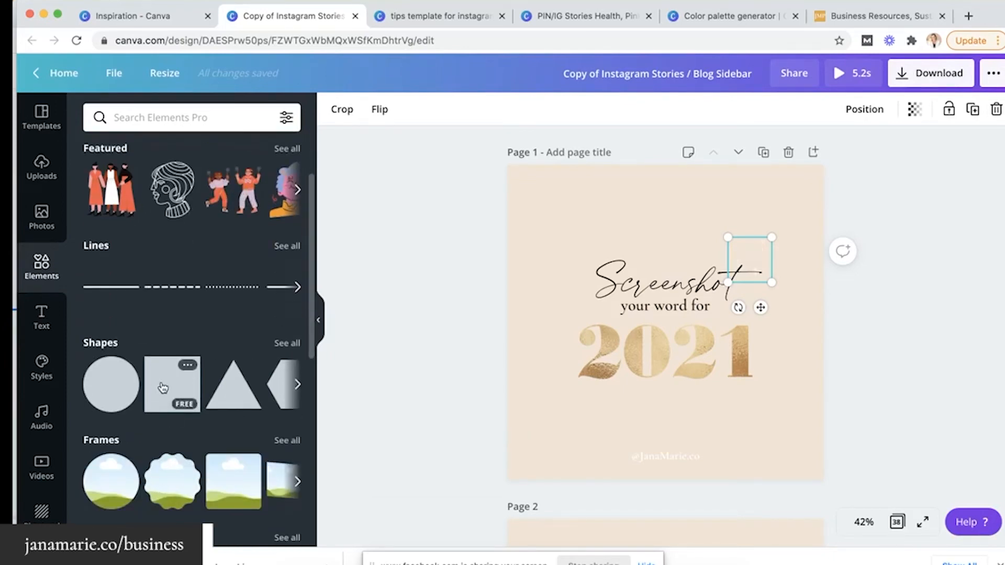
scroll(162, 390, down, 3)
scroll(161, 388, down, 2)
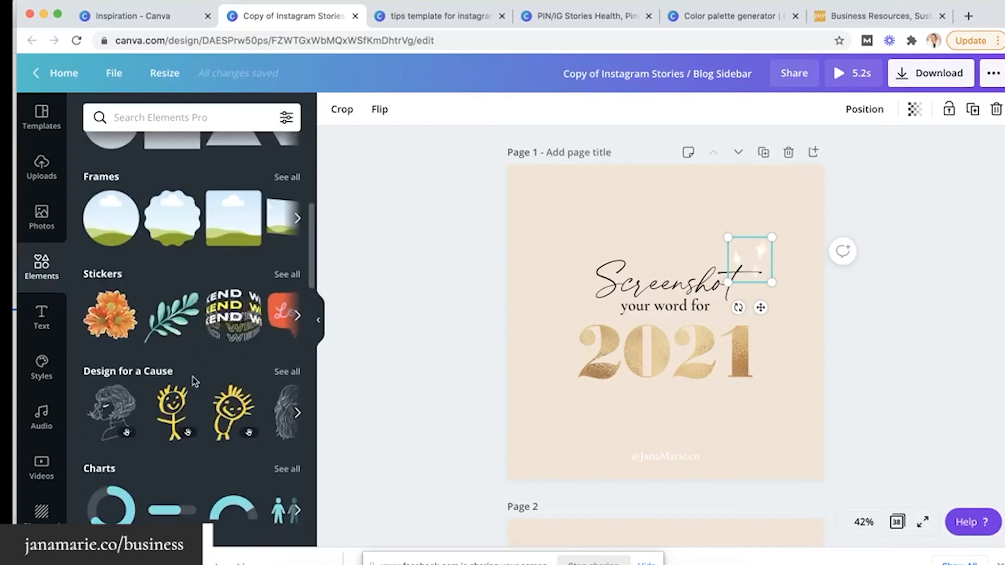
scroll(192, 377, down, 2)
scroll(223, 324, down, 3)
scroll(223, 323, up, 3)
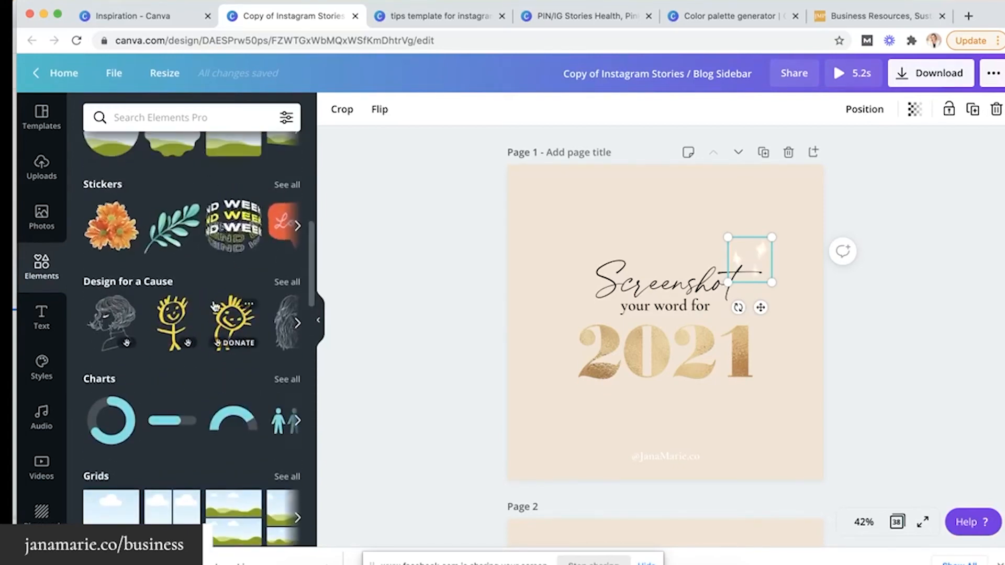
scroll(215, 307, up, 5)
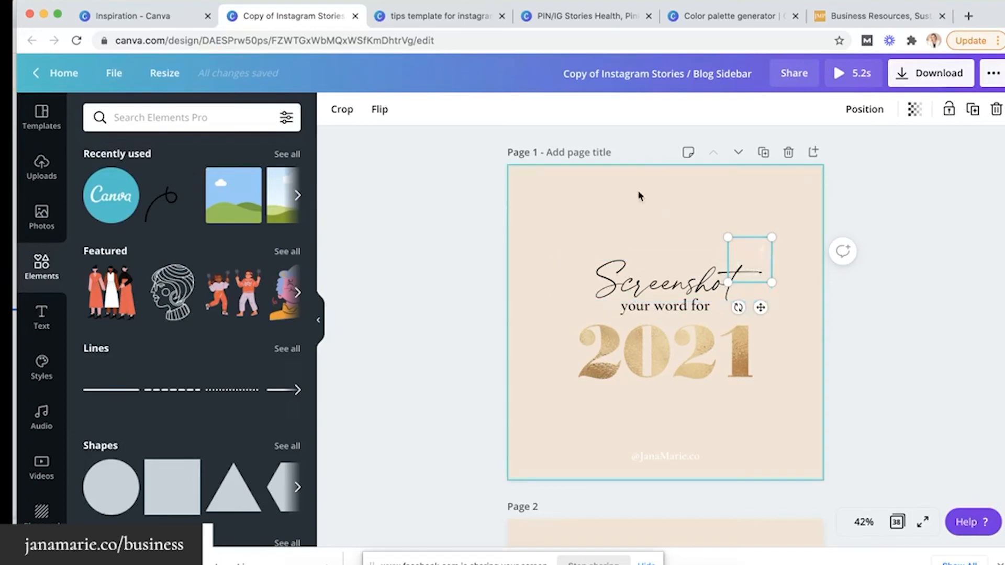
click(596, 178)
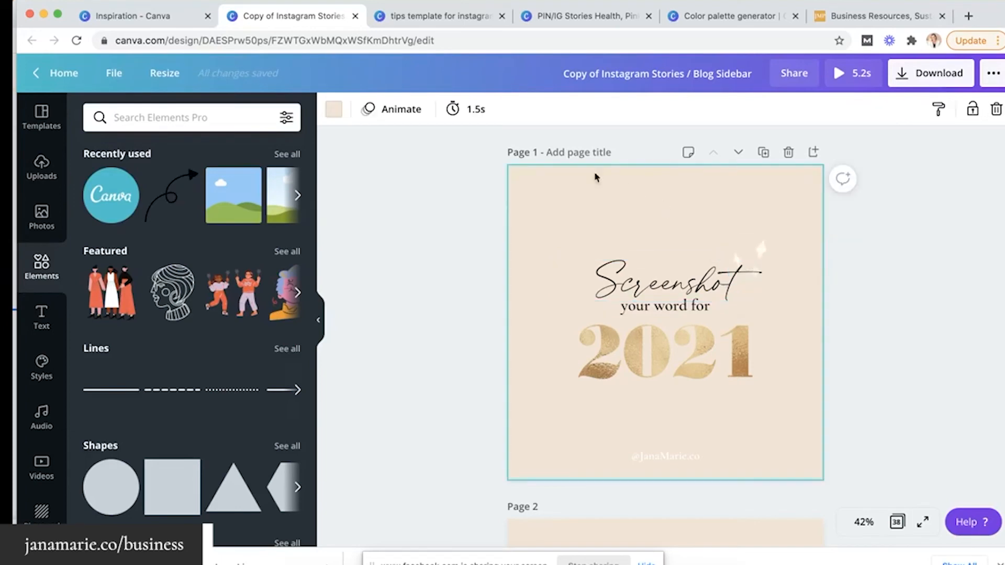
click(895, 73)
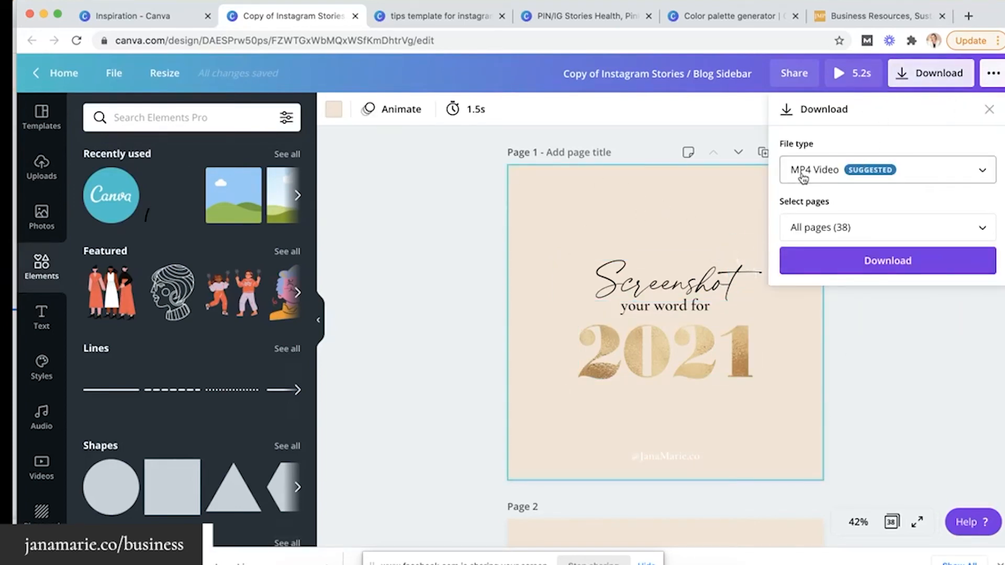
click(456, 218)
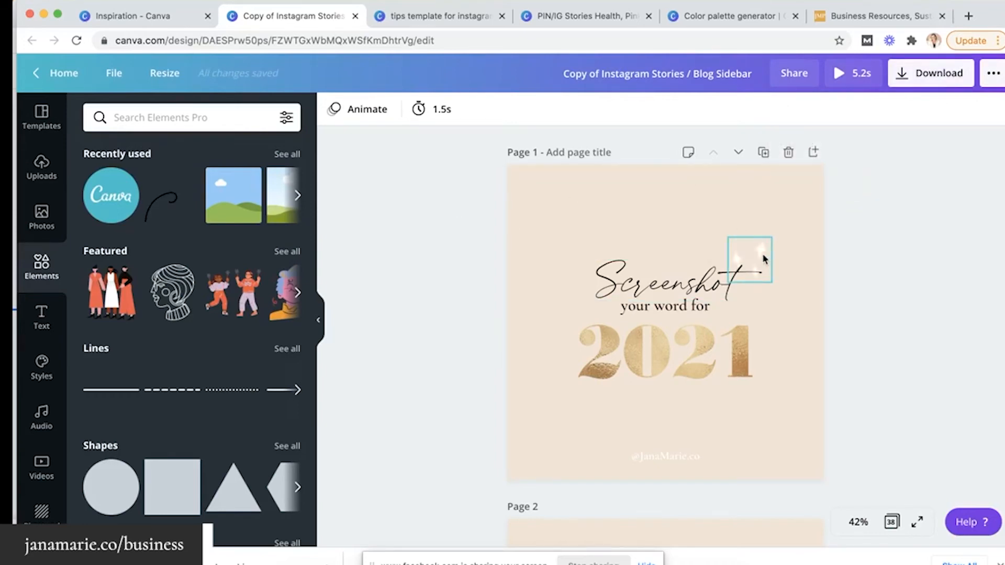
click(813, 153)
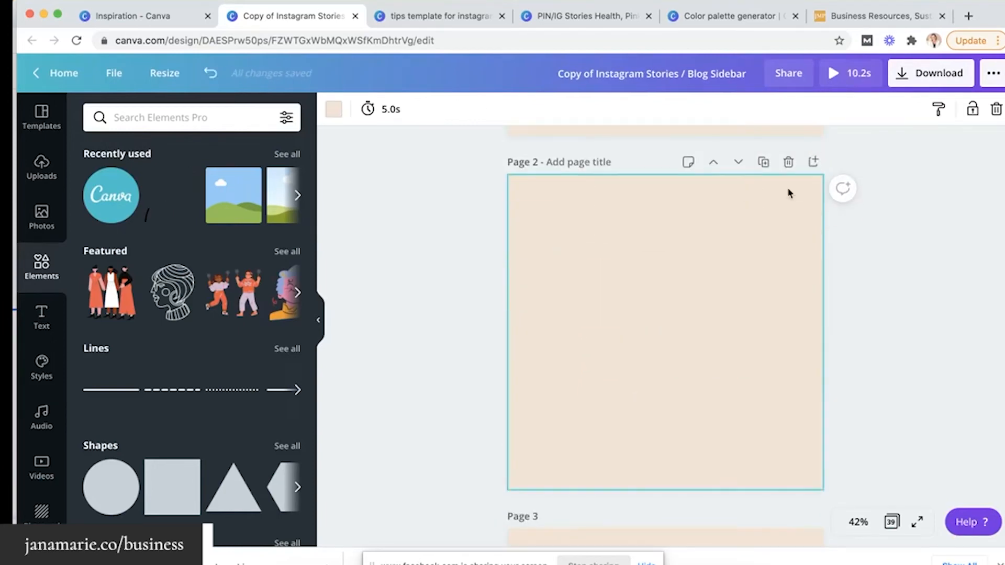
scroll(788, 191, up, 5)
click(666, 265)
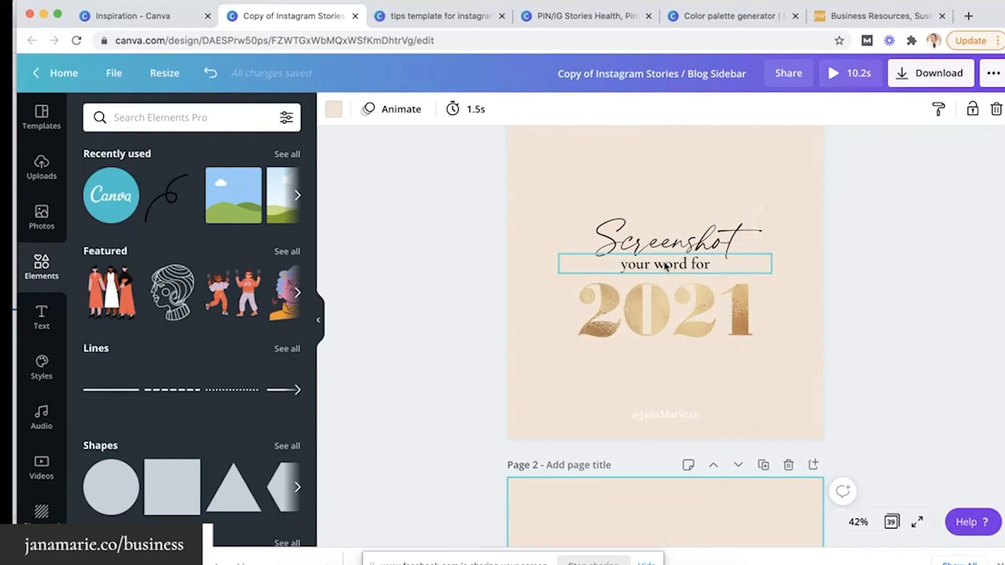
click(665, 265)
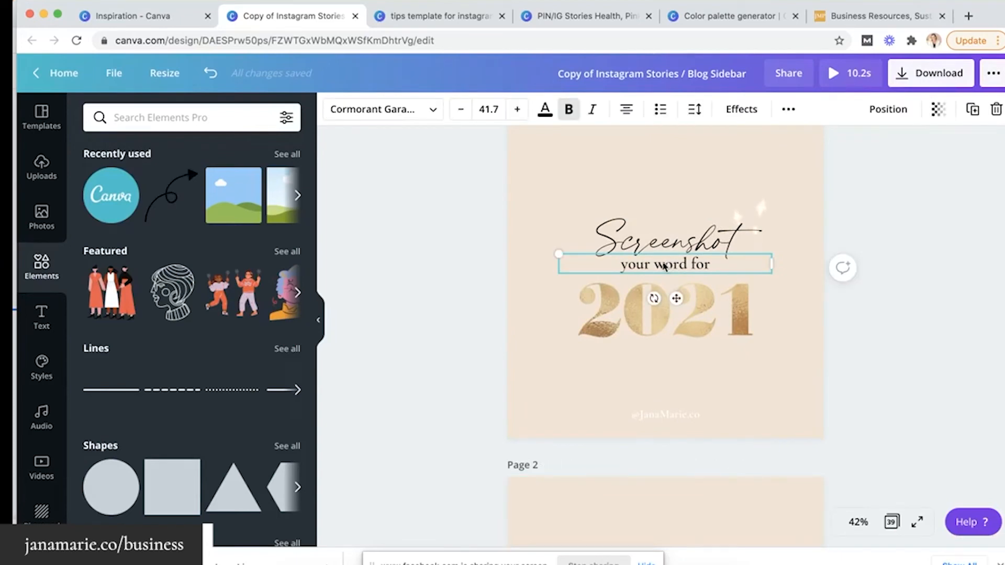
scroll(665, 266, down, 10)
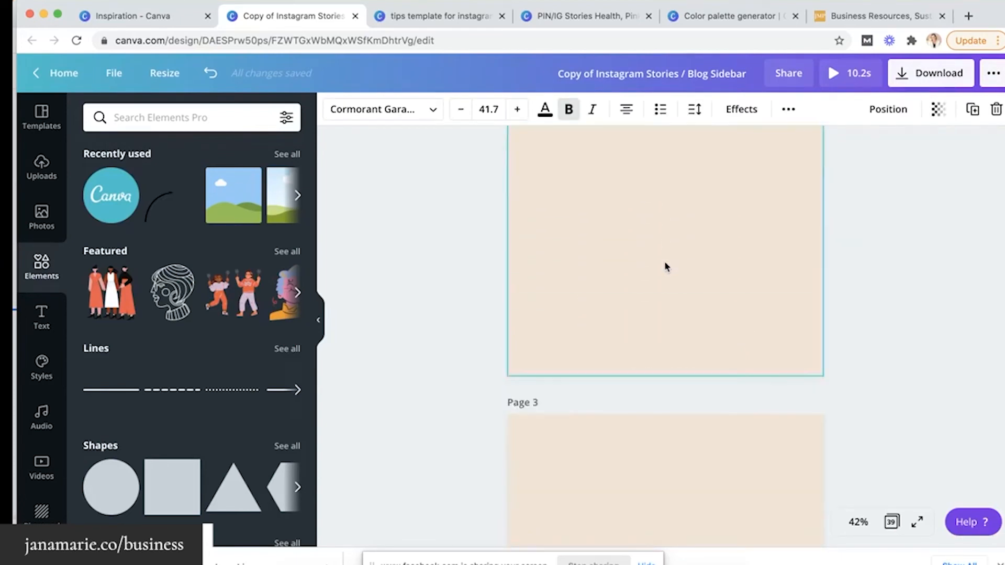
scroll(648, 365, up, 10)
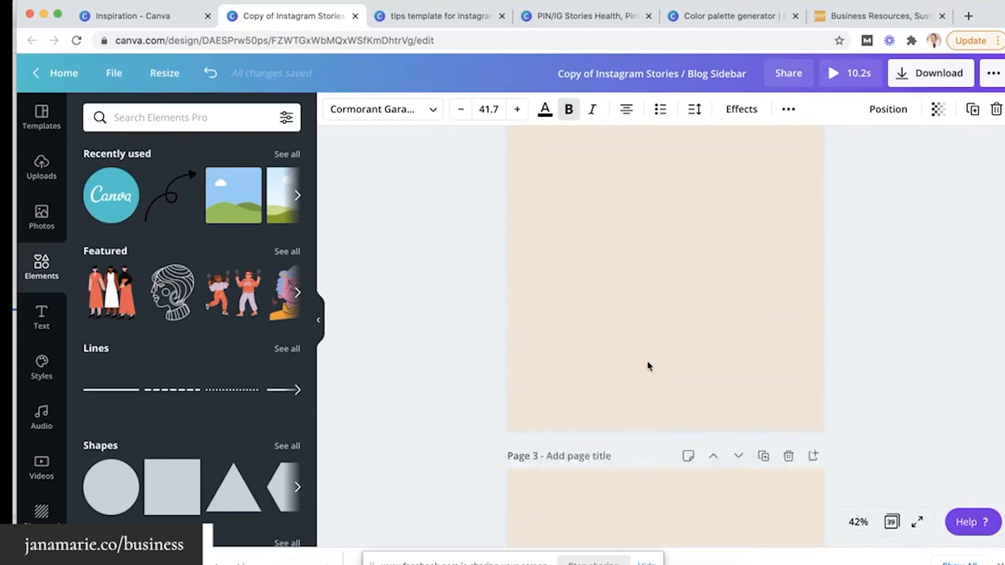
scroll(649, 314, down, 4)
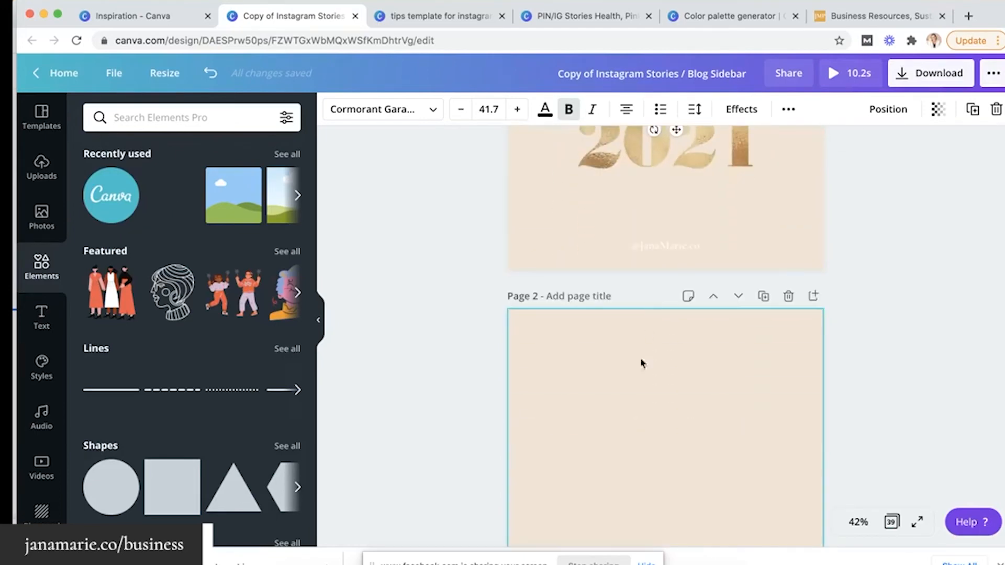
key(super+v)
scroll(635, 393, down, 2)
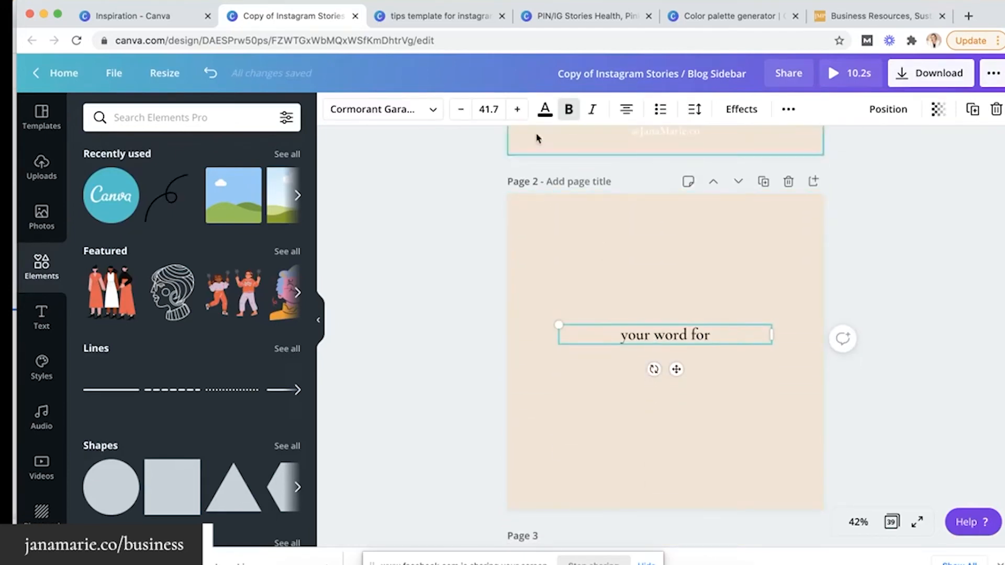
click(517, 110)
click(517, 110)
click(517, 110)
click(517, 110)
click(517, 110)
click(517, 110)
click(517, 110)
click(517, 110)
click(517, 110)
click(517, 110)
click(517, 110)
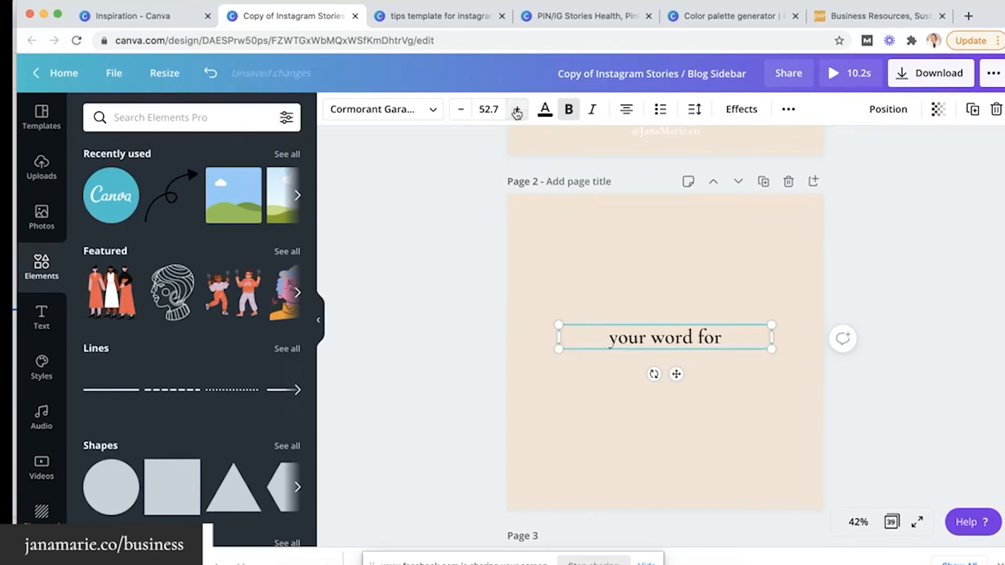
scroll(542, 304, down, 5)
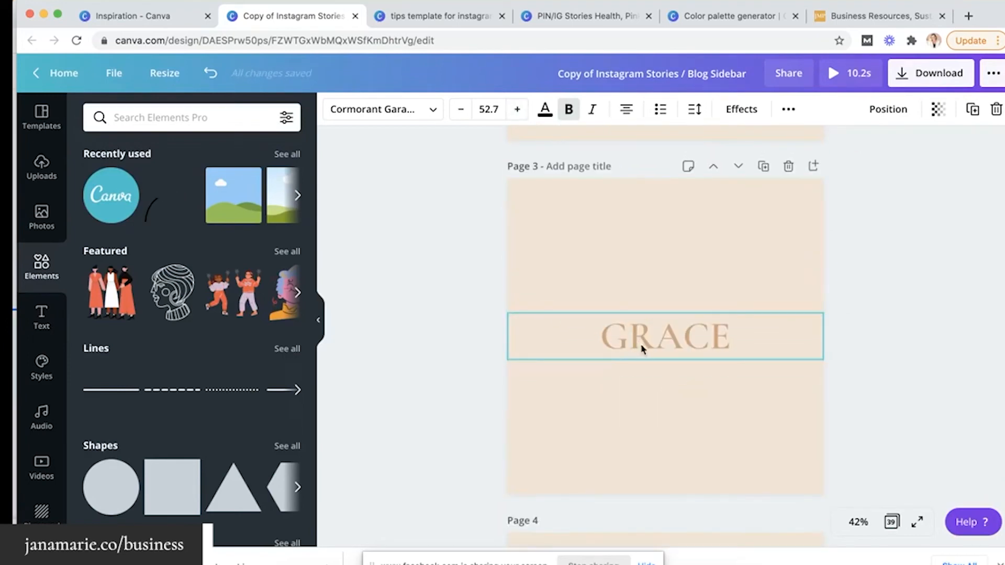
scroll(644, 348, up, 5)
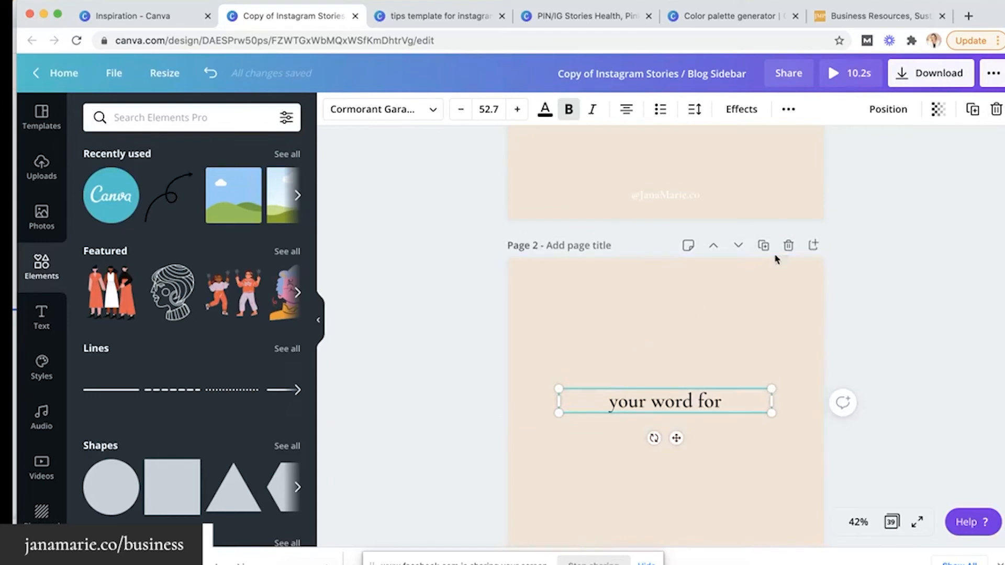
click(787, 248)
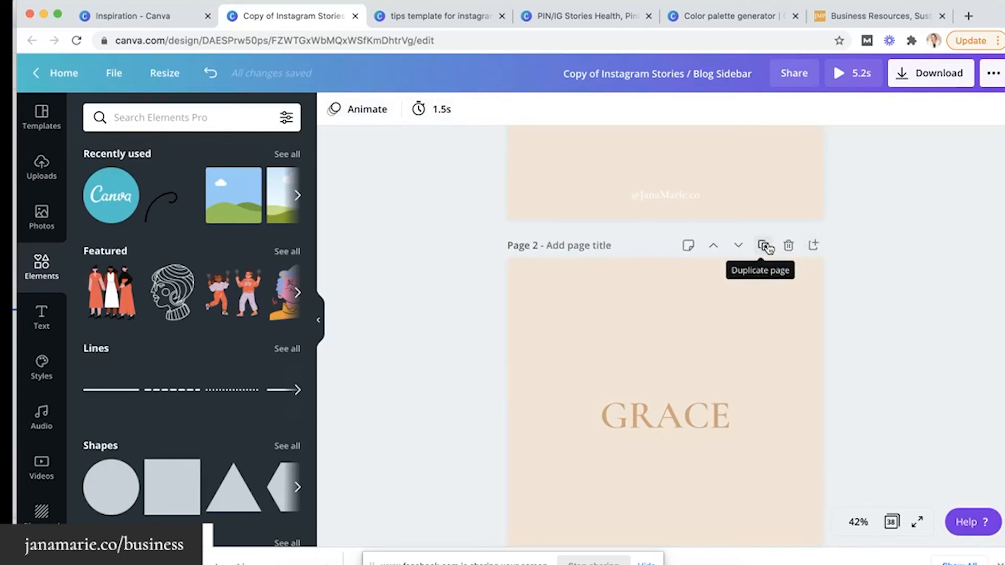
Change the page 3 word PASSION to LOVE, then scroll through the remaining word pages
scroll(832, 304, down, 6)
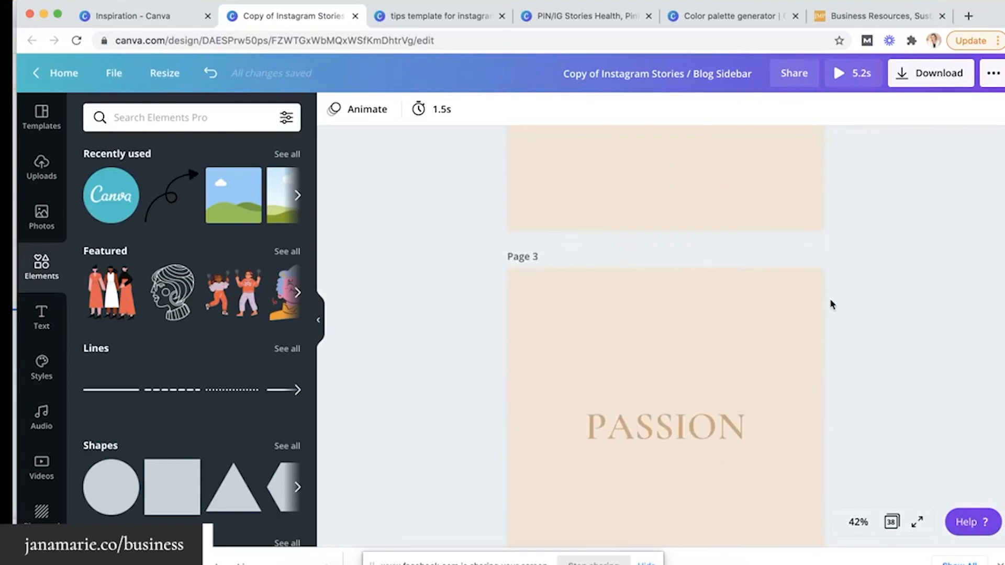
scroll(839, 304, down, 5)
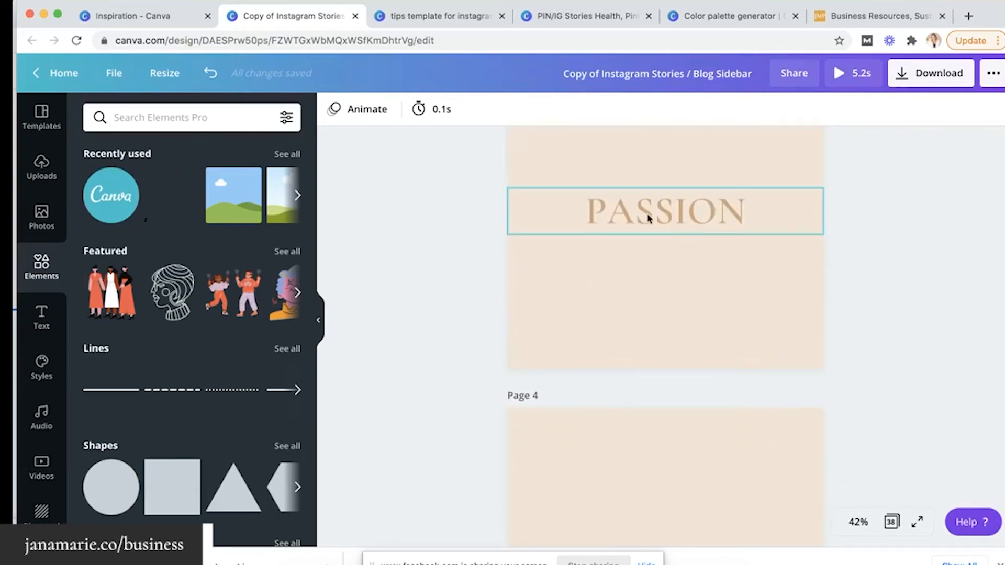
click(649, 217)
click(638, 210)
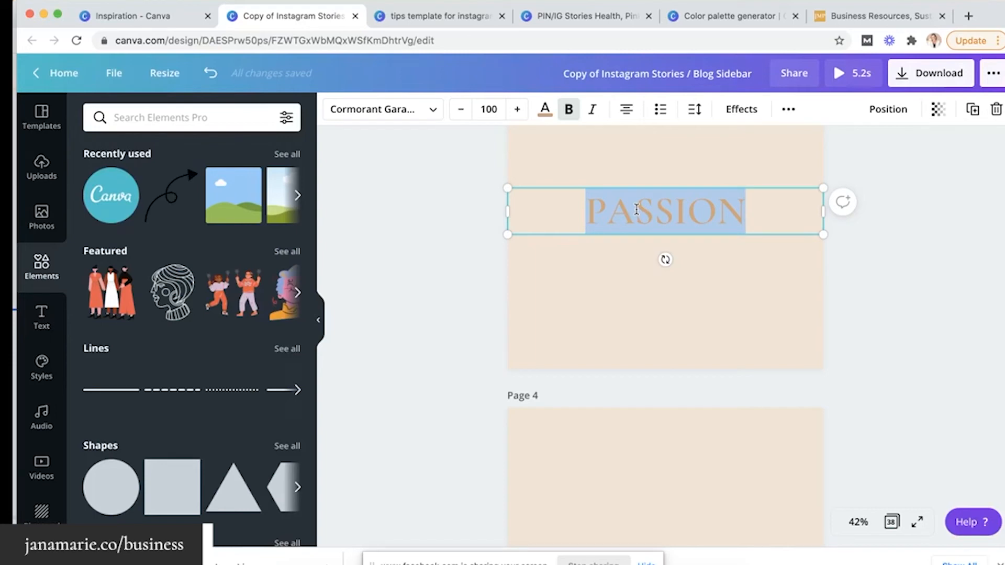
text(Love)
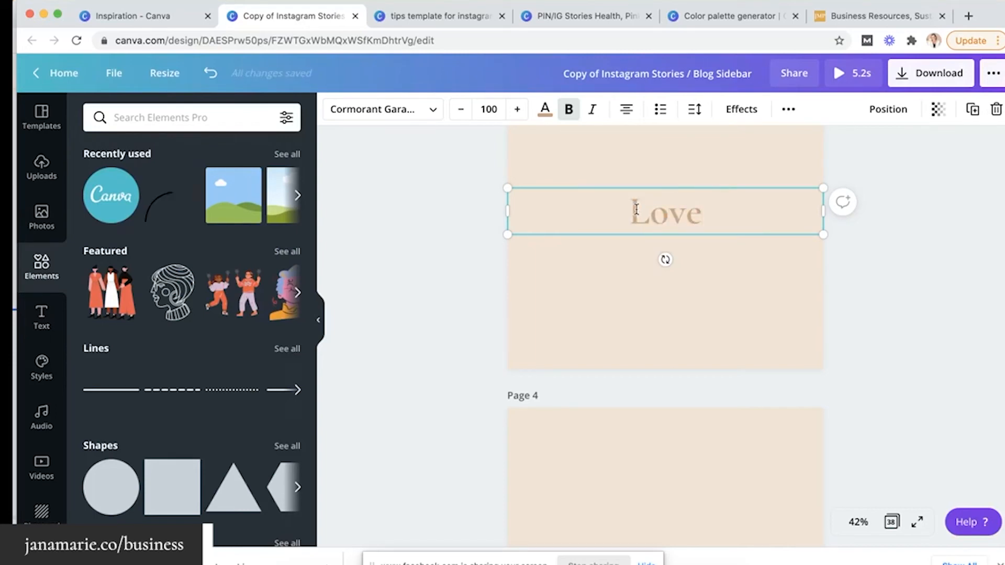
key(BackSpace)
key(BackSpace)
key(BackSpace)
key(BackSpace)
text(LOVE)
click(450, 296)
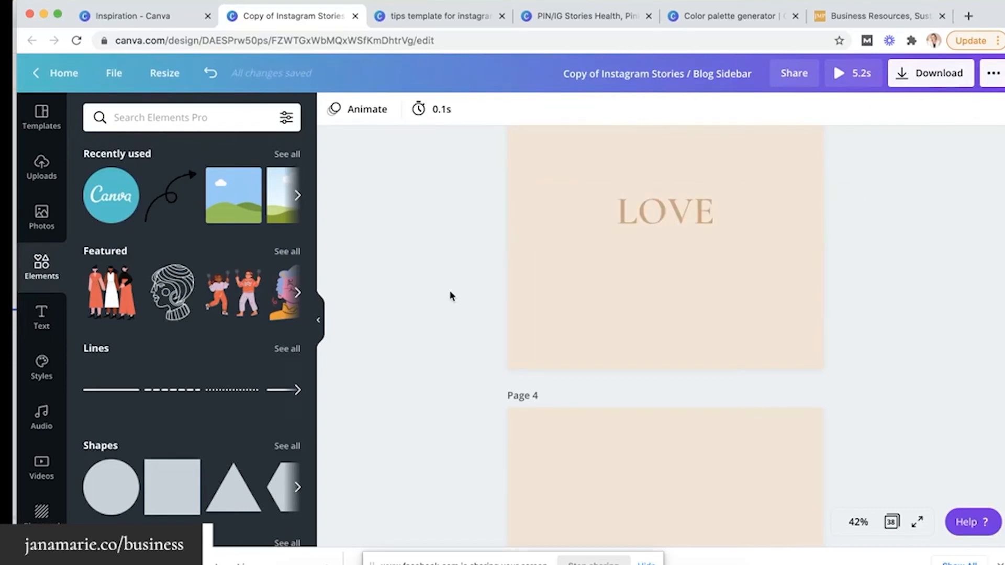
scroll(640, 200, down, 2)
scroll(762, 325, down, 2)
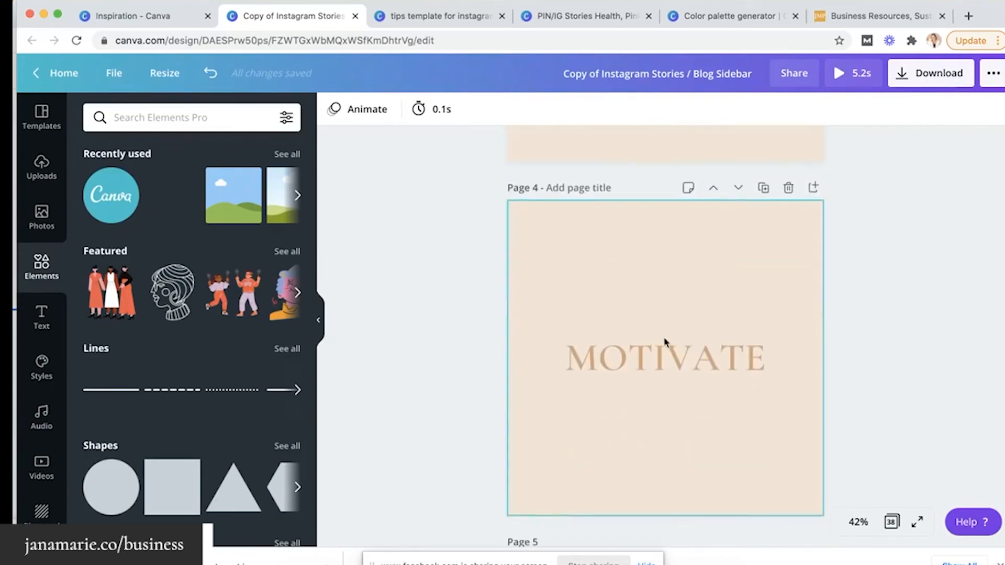
scroll(681, 341, down, 20)
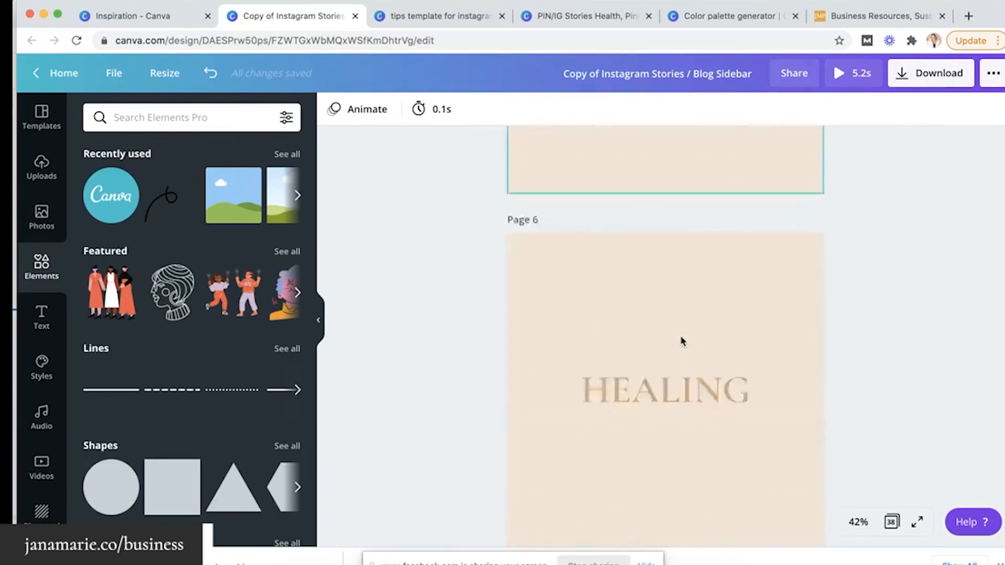
scroll(682, 341, down, 20)
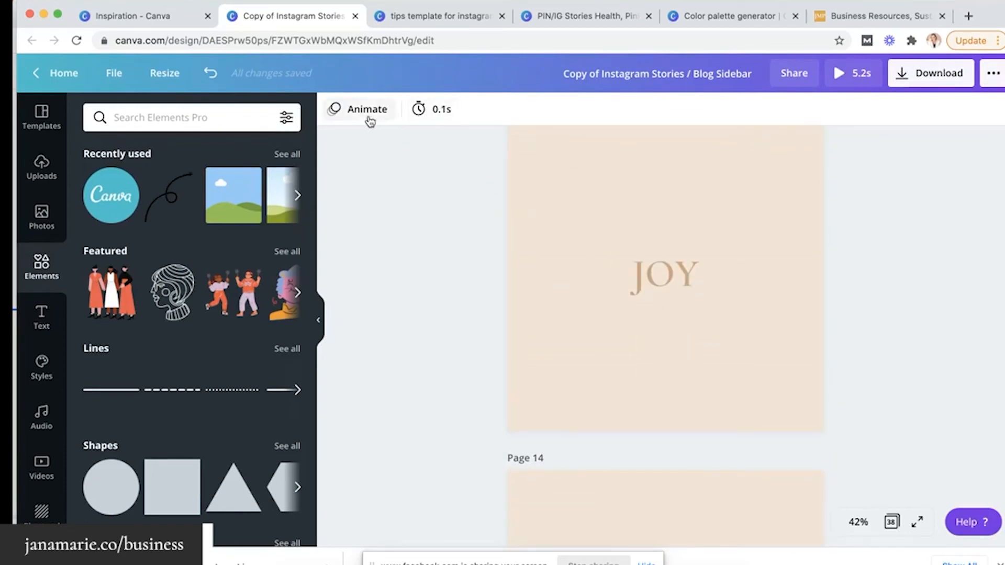
scroll(547, 254, down, 5)
scroll(545, 257, down, 5)
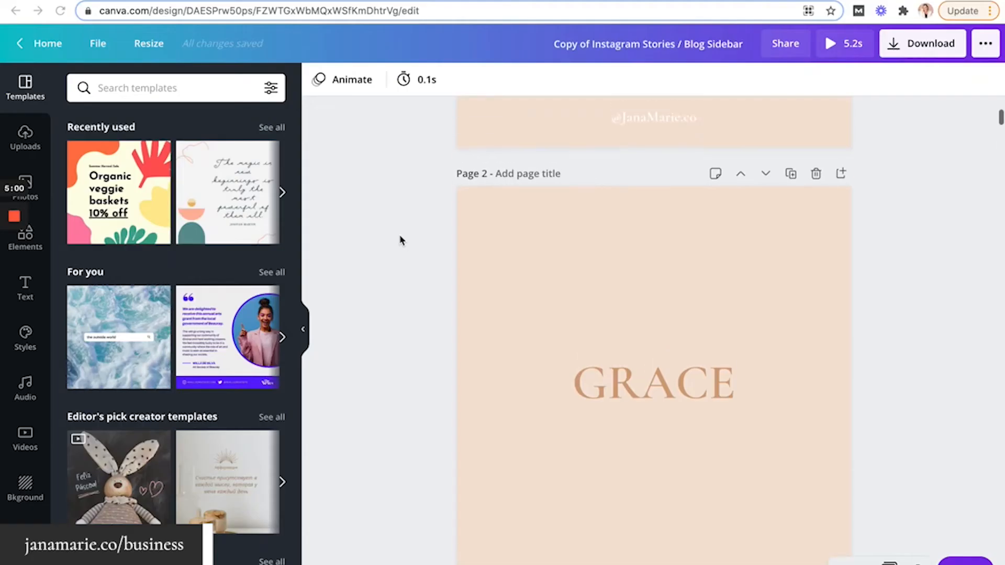
scroll(416, 270, up, 6)
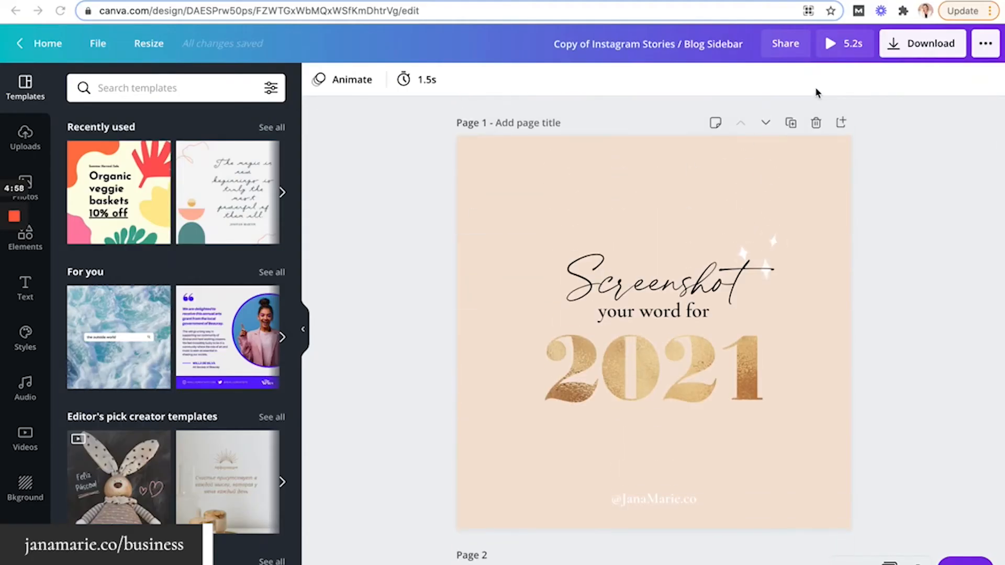
click(831, 49)
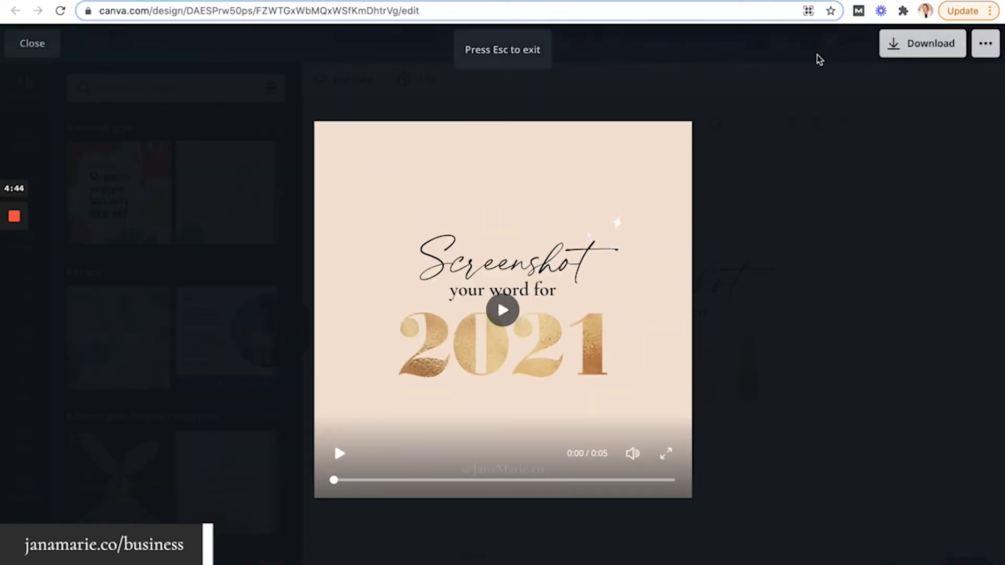
click(502, 309)
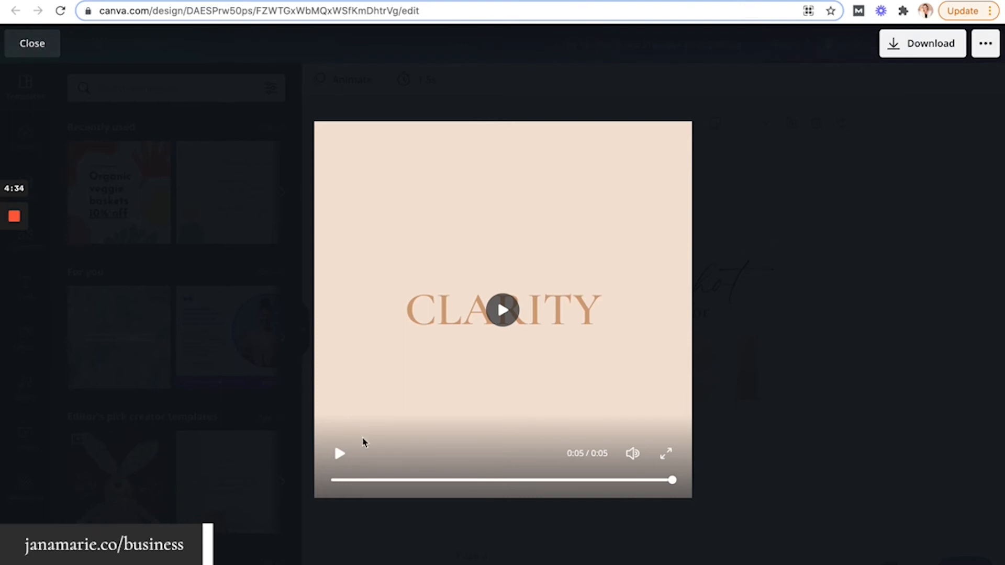
click(501, 297)
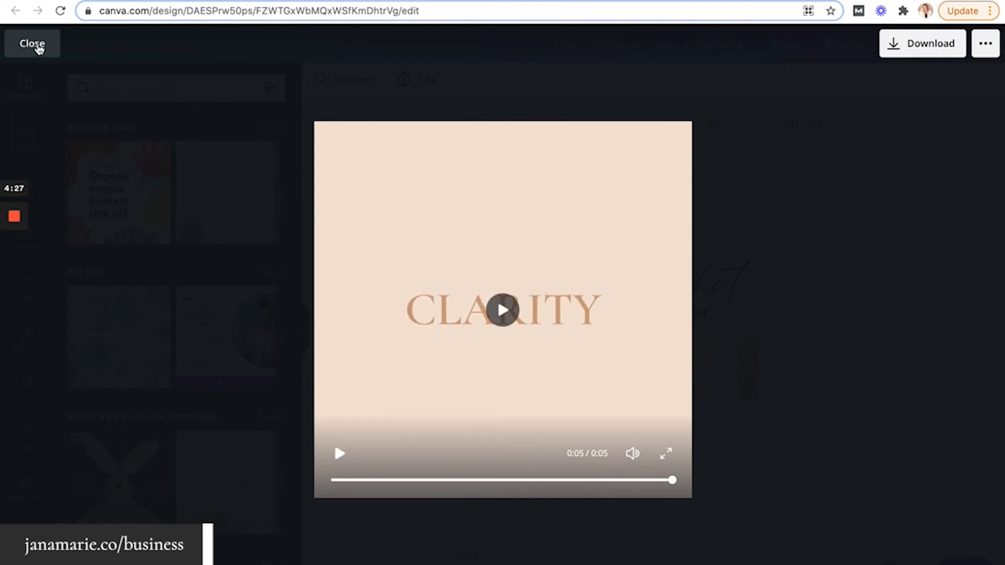
click(33, 44)
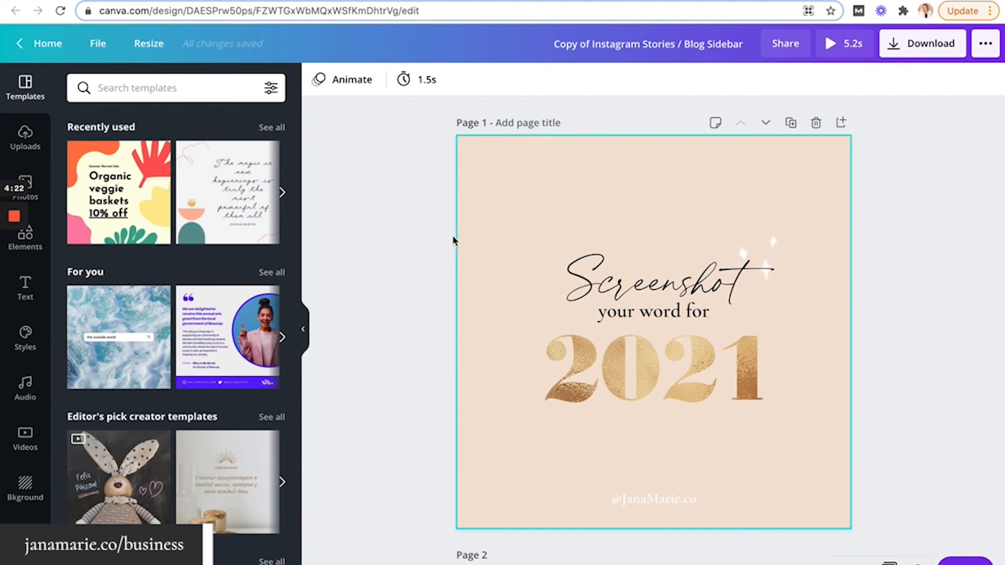
From the home page, create a custom-size design of 5 × 5 inches
click(18, 47)
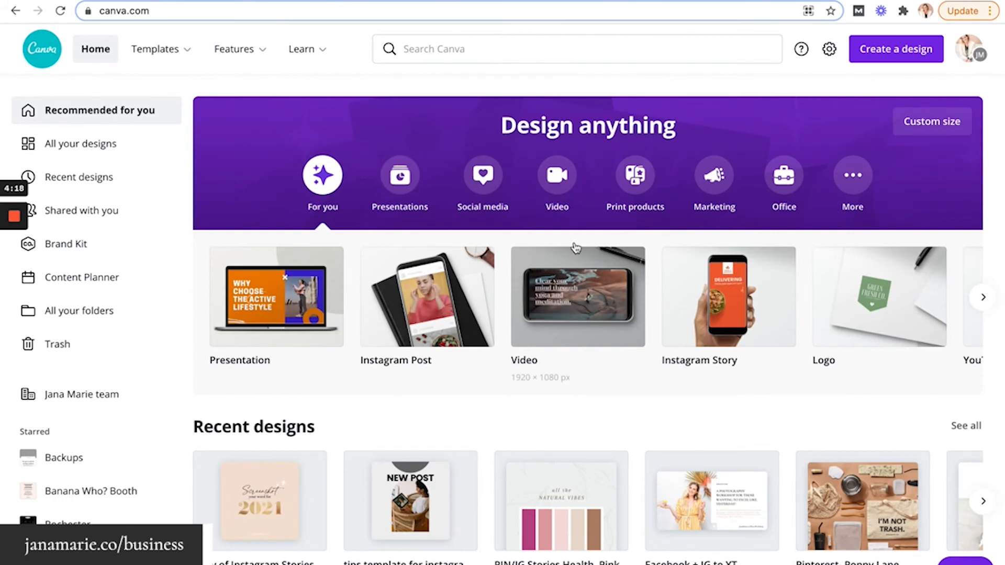
click(884, 52)
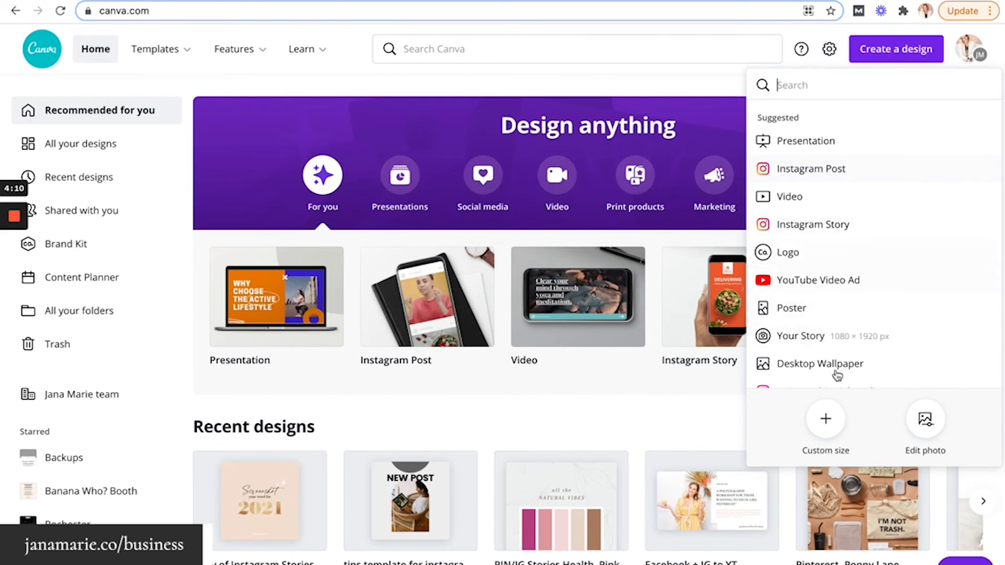
click(827, 422)
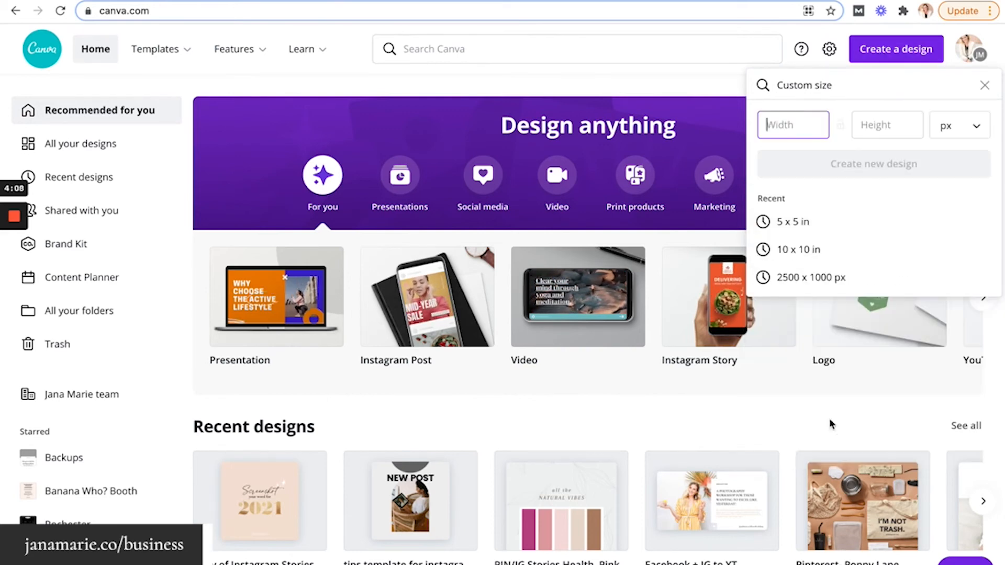
click(946, 129)
click(937, 154)
click(808, 128)
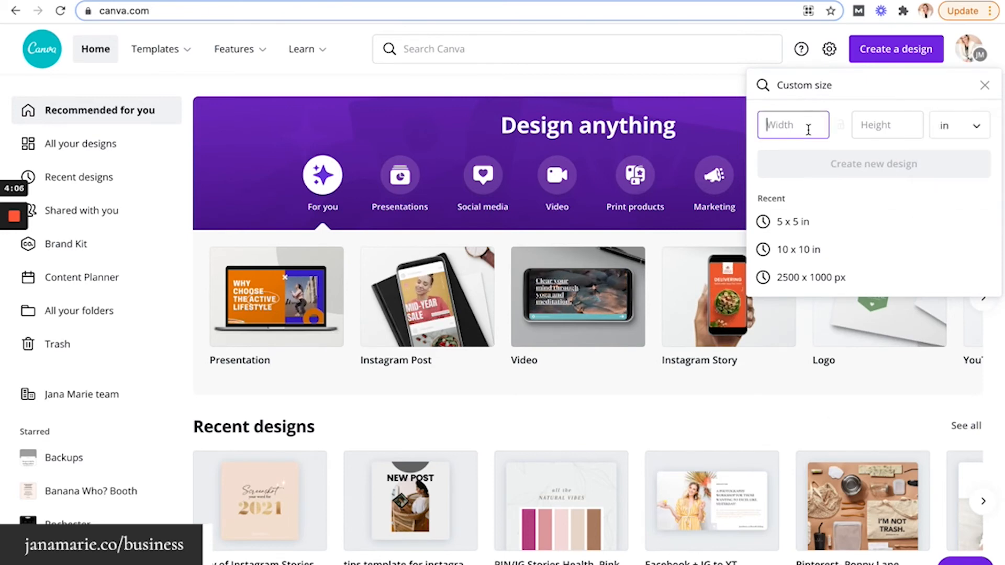
text(5)
click(888, 129)
text(5)
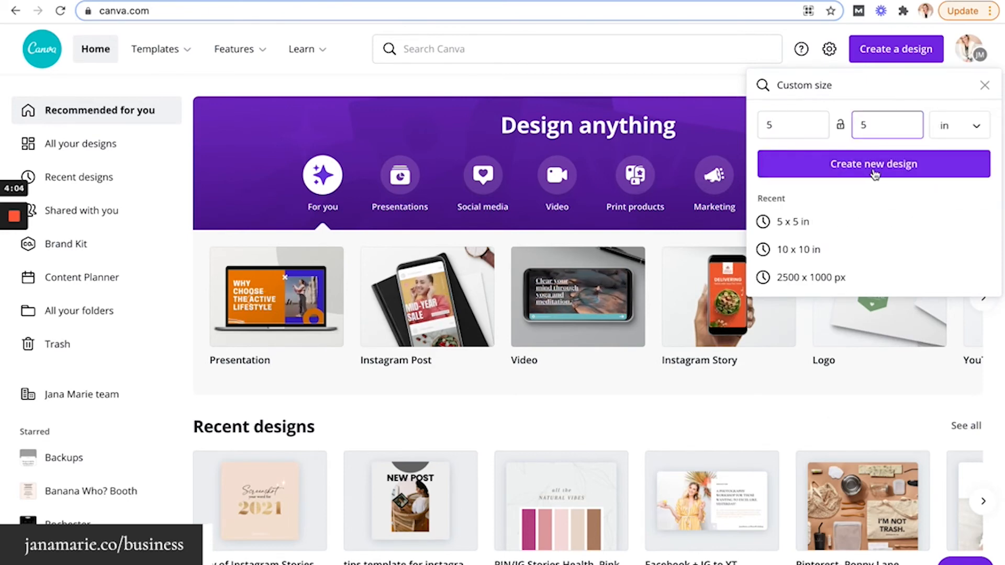
click(873, 164)
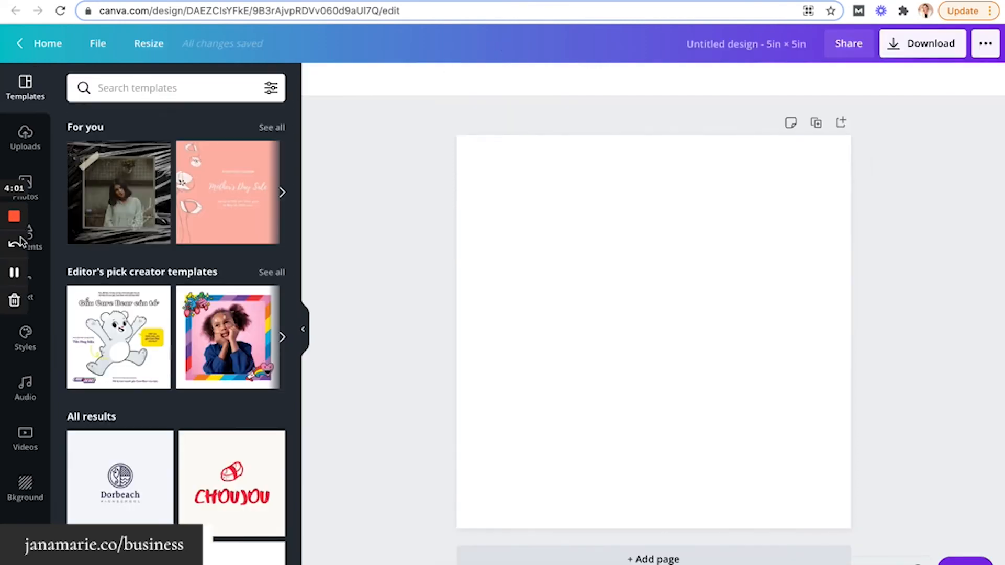
Add the lavender-field photo of the straw-hatted woman and stretch it to both page edges
click(41, 190)
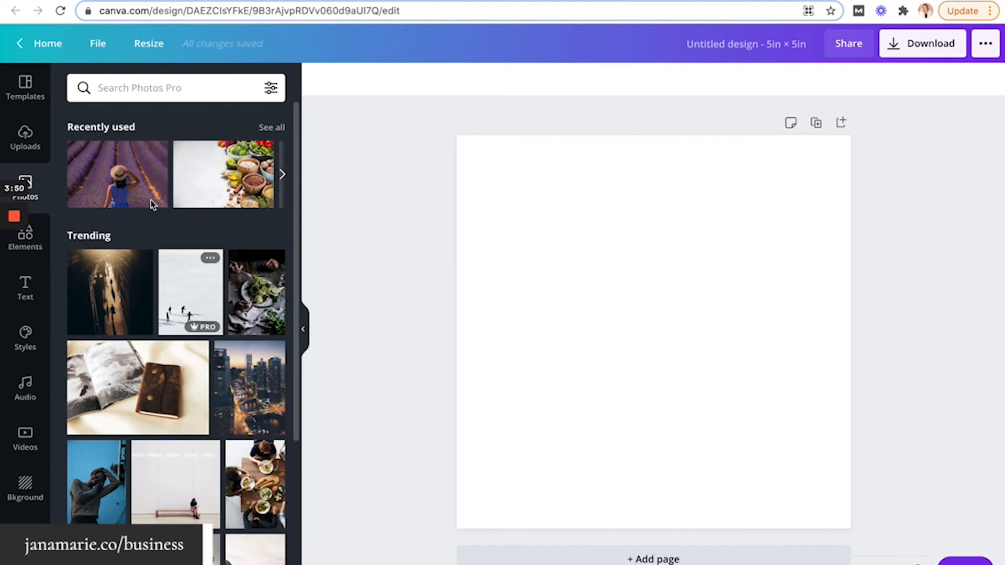
mouse_move(150, 198)
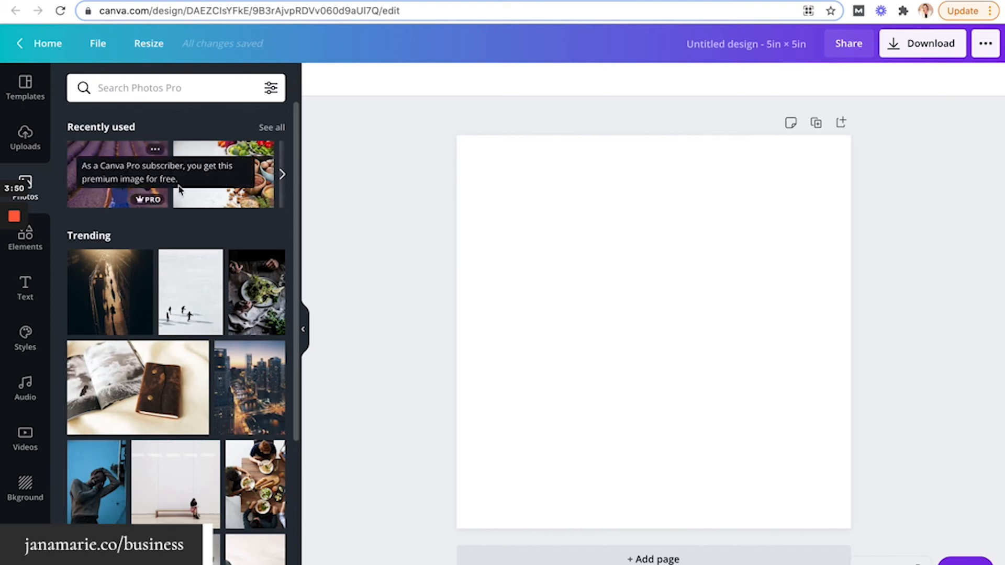
click(121, 196)
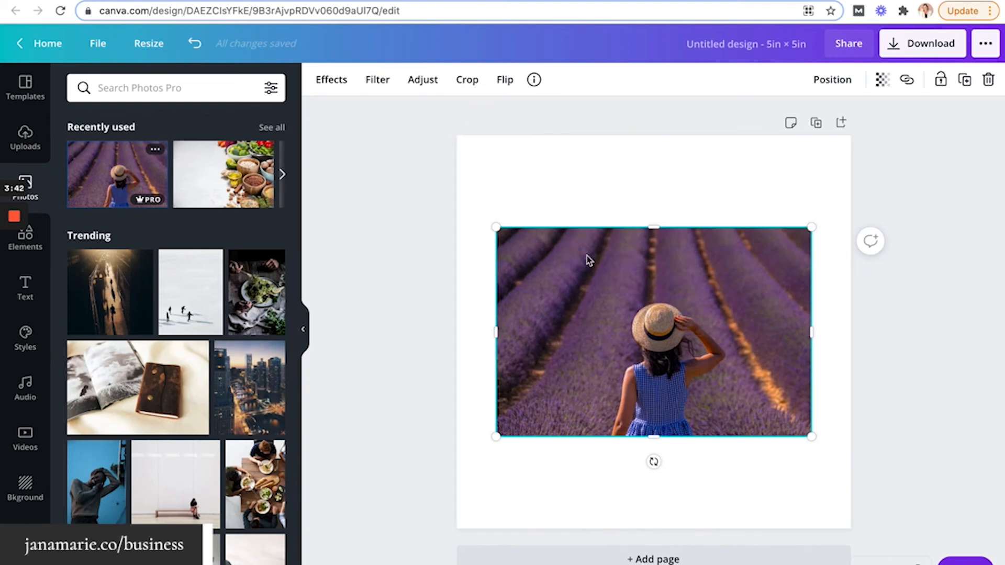
drag(496, 229, 463, 195)
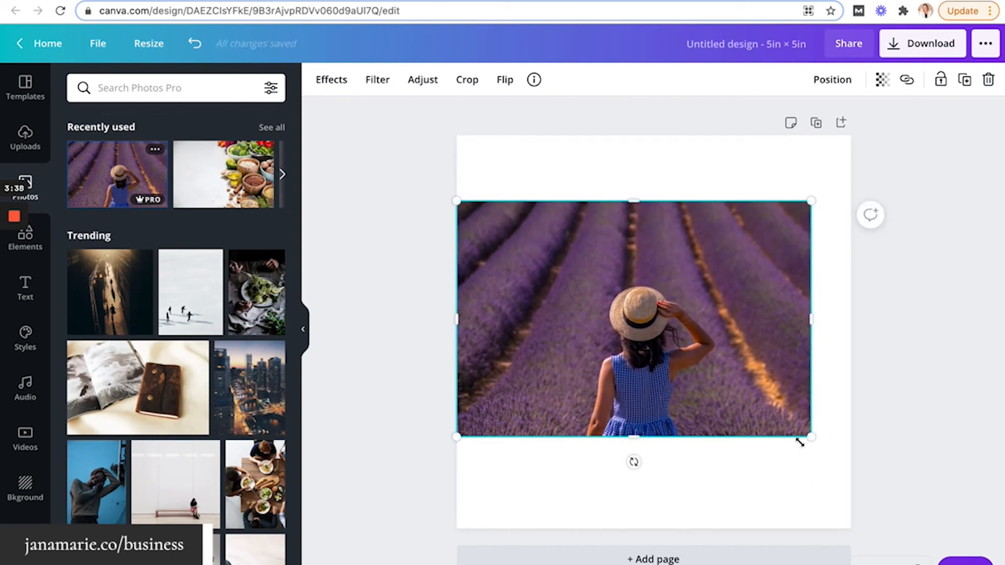
drag(813, 438, 851, 464)
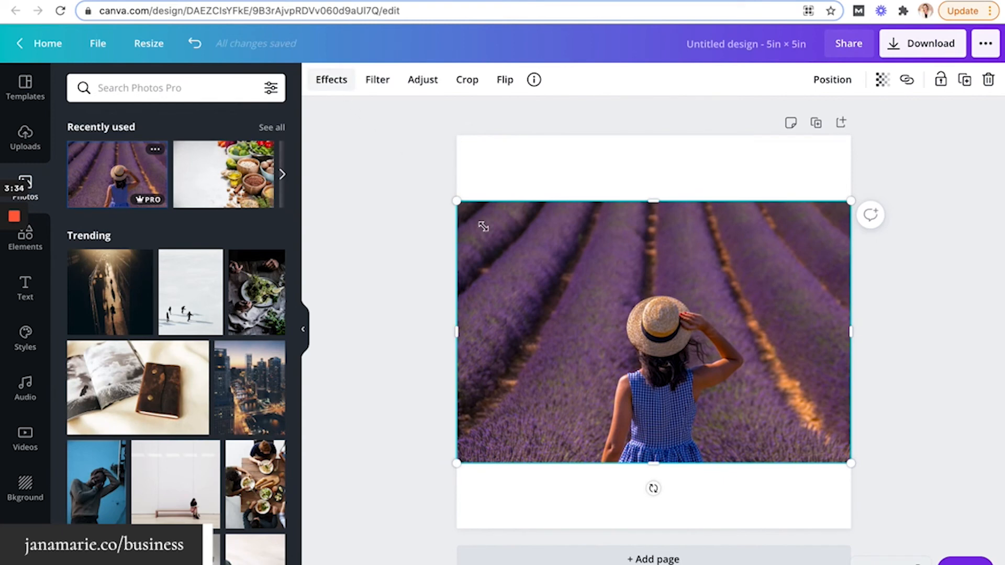
click(330, 83)
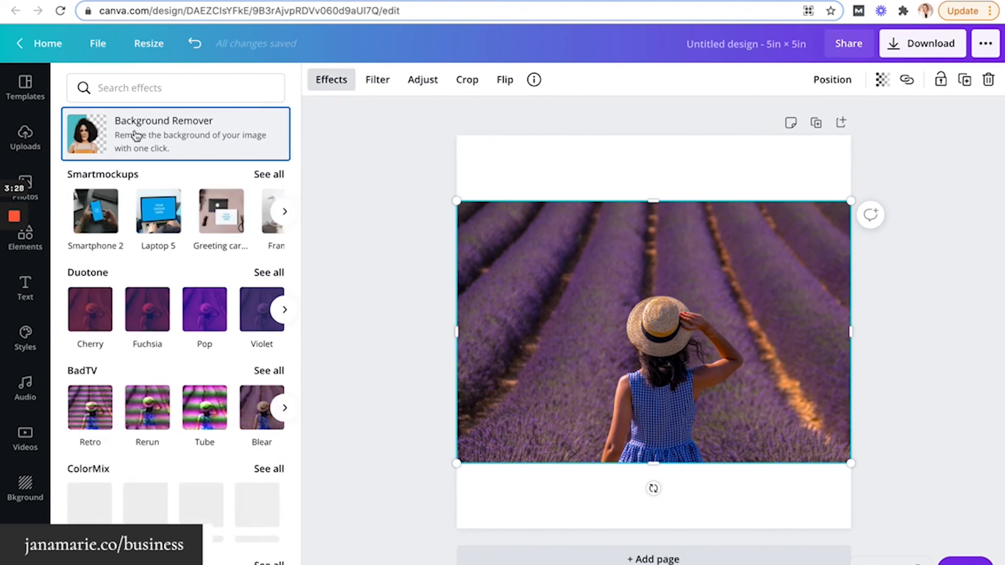
Remove the photo's background and enlarge the woman cutout into the page's bottom-right corner
click(135, 134)
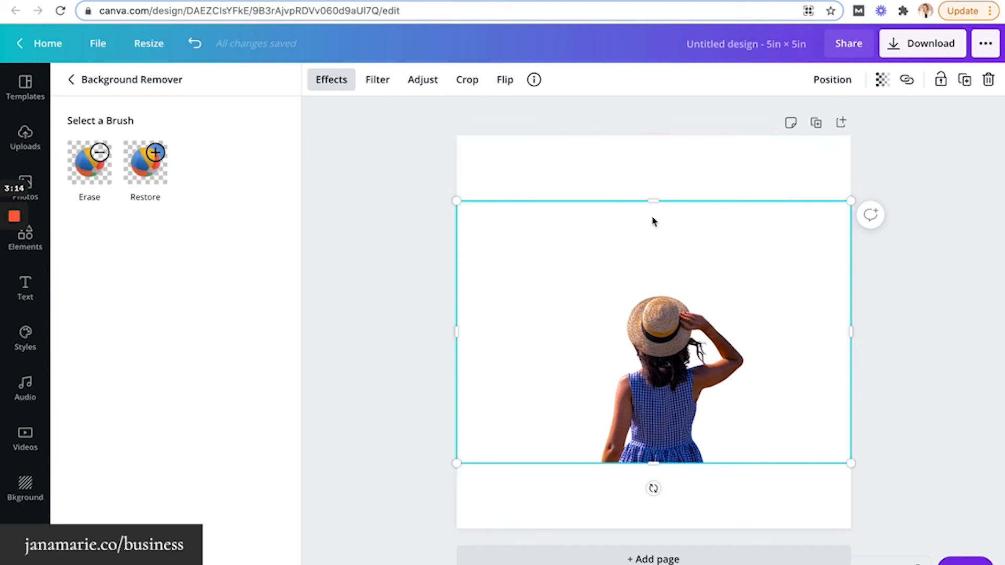
drag(451, 201, 377, 182)
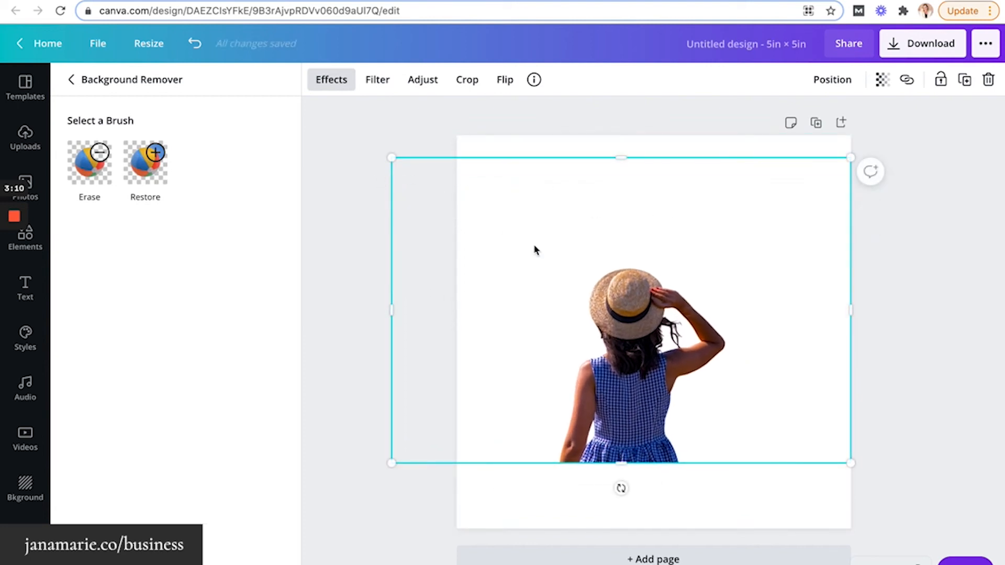
drag(620, 323, 691, 356)
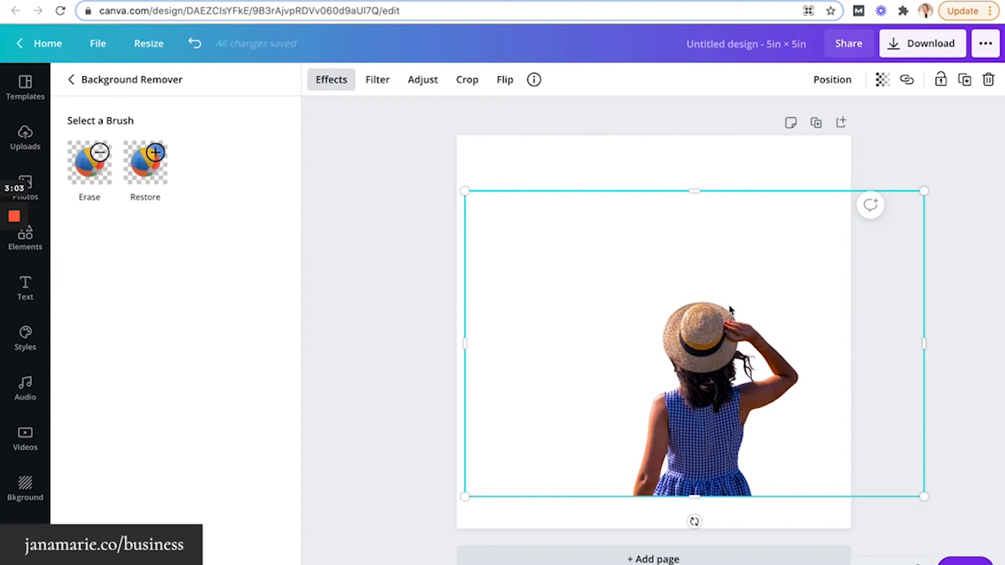
drag(924, 192, 1001, 140)
drag(765, 368, 768, 400)
key(Escape)
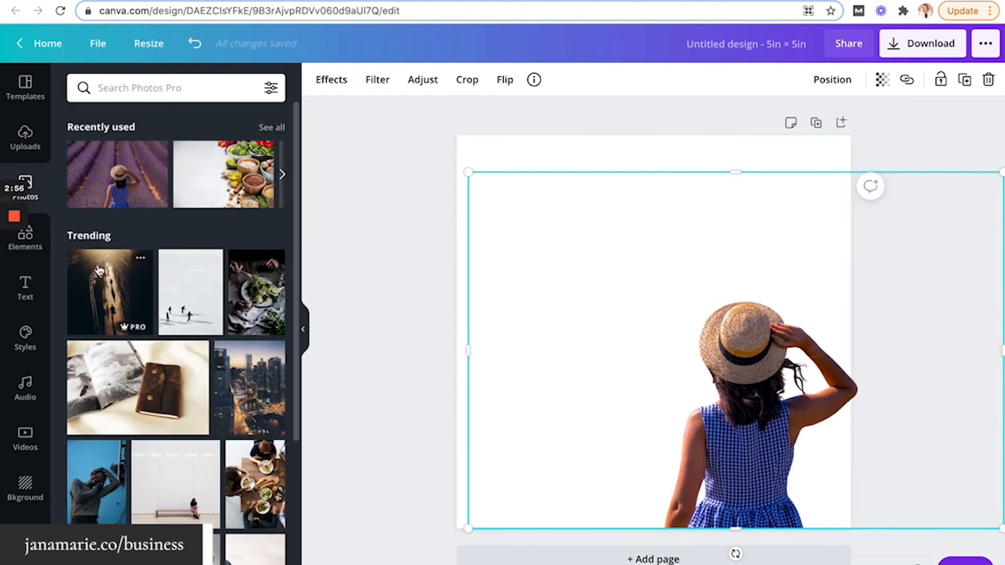
click(37, 289)
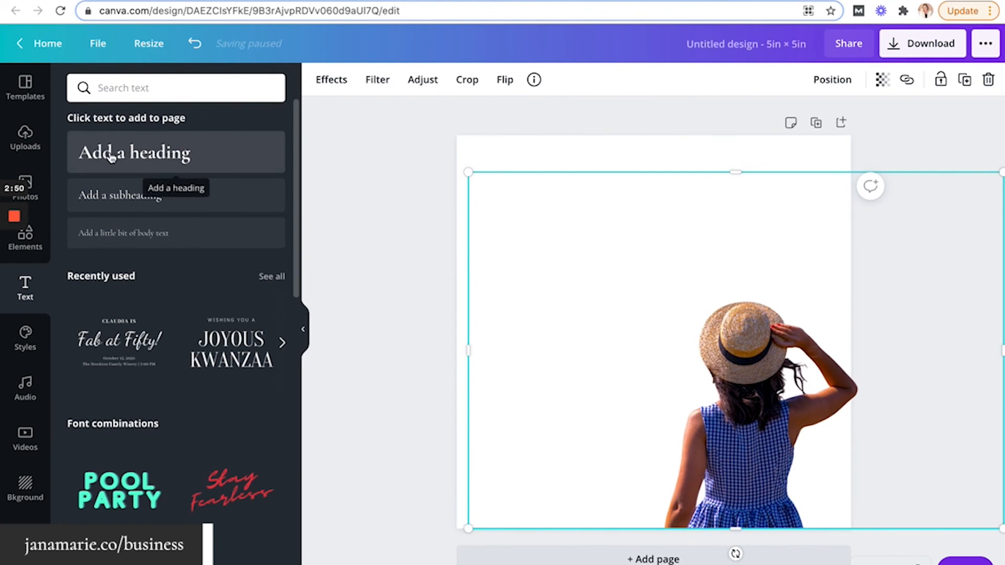
Add the Thanksgiving Dinner text layout and move it to the top of the page
scroll(199, 369, down, 6)
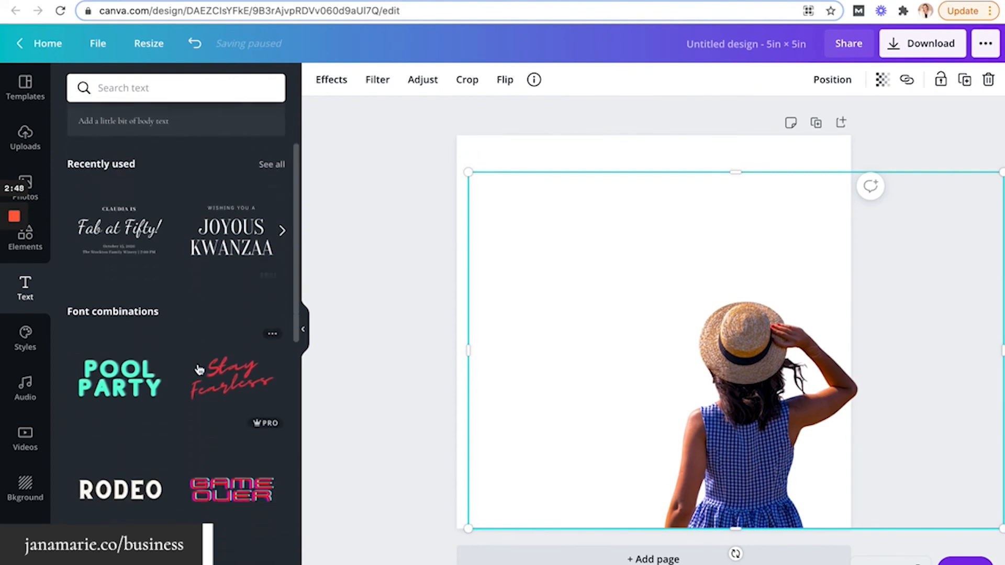
scroll(199, 370, down, 7)
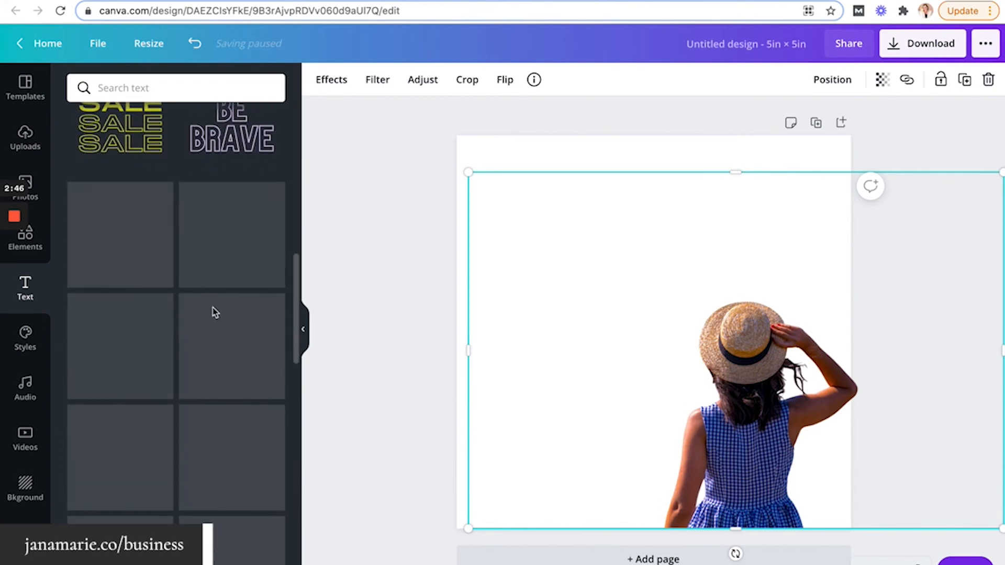
scroll(180, 376, down, 6)
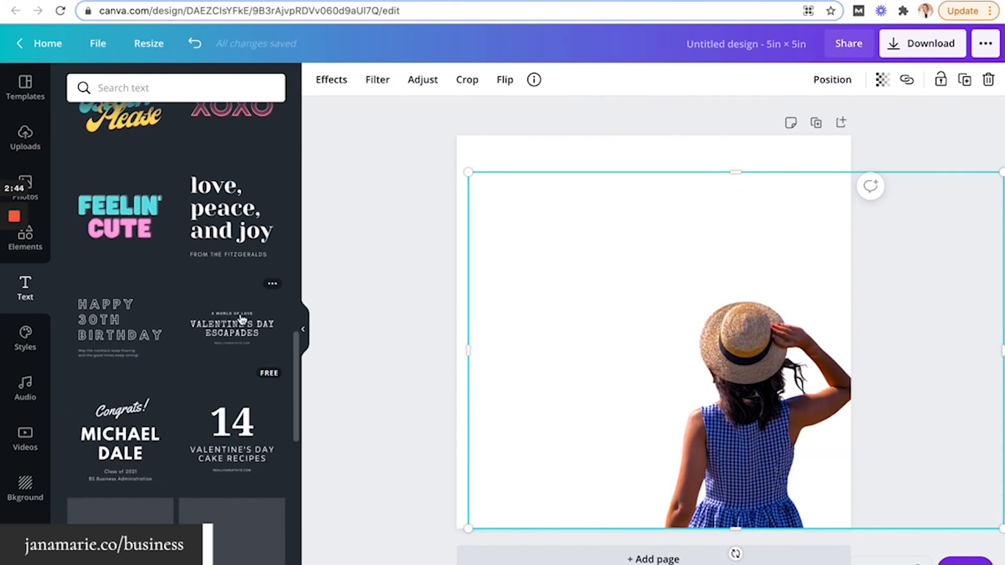
scroll(235, 466, down, 3)
scroll(235, 465, down, 2)
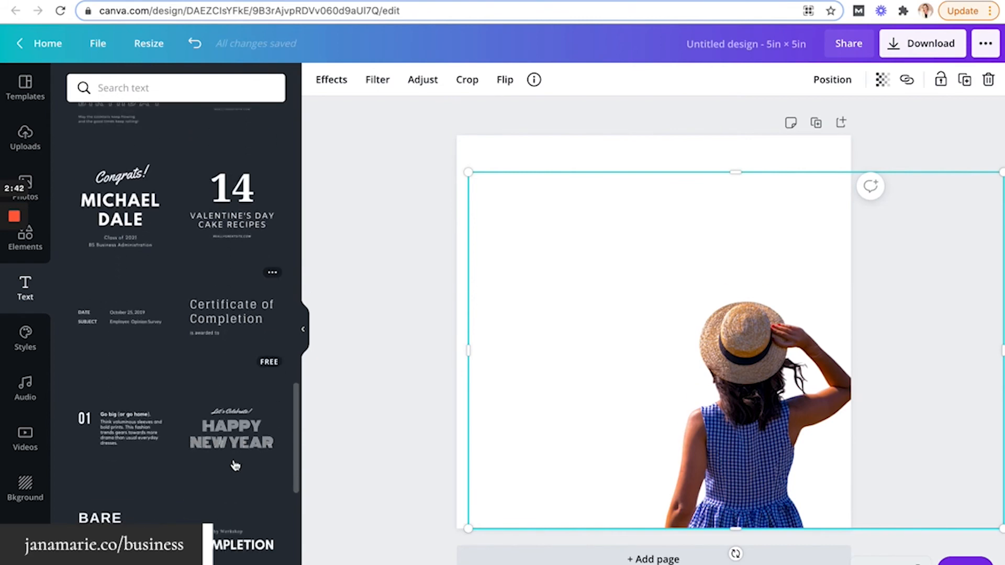
scroll(235, 465, down, 6)
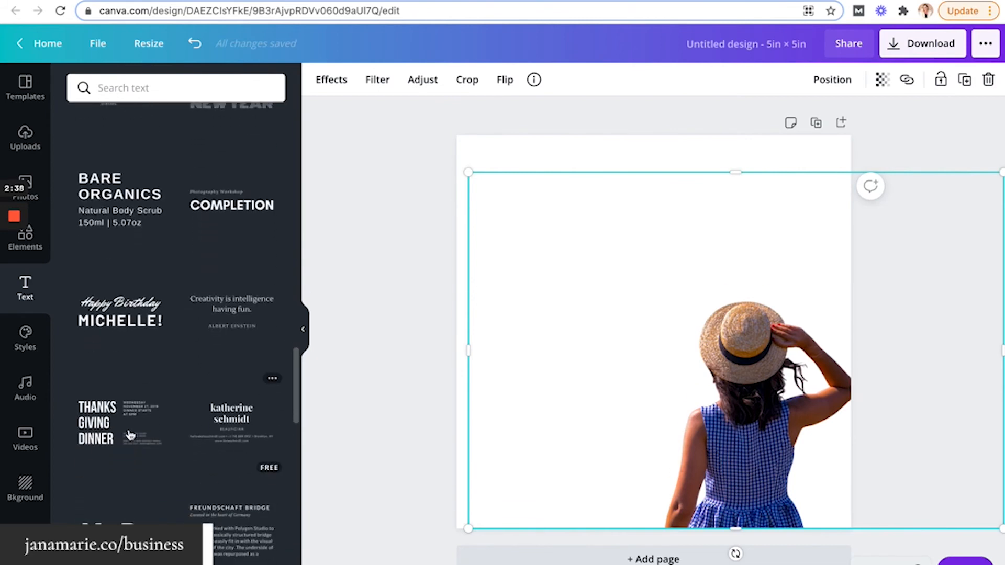
click(112, 430)
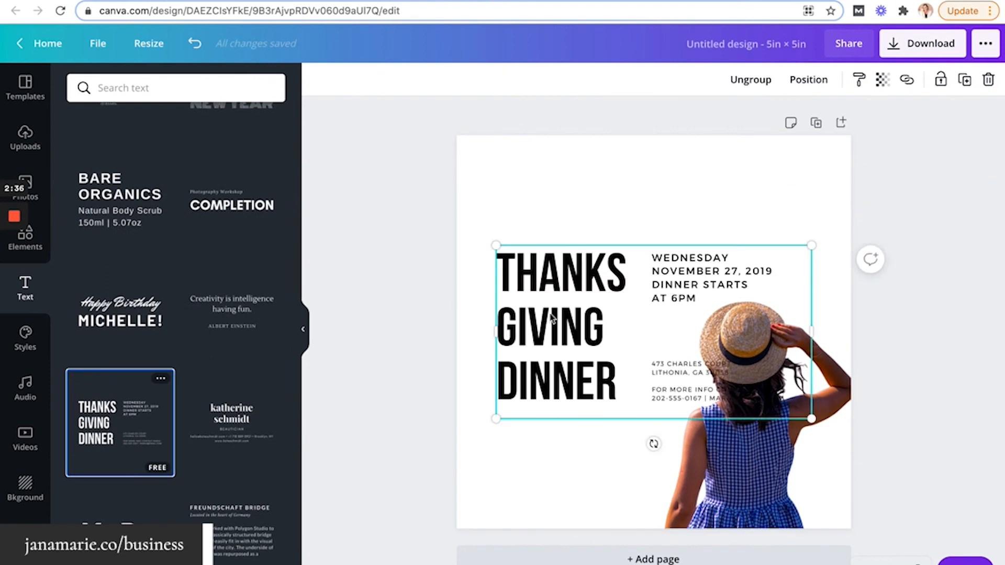
drag(552, 318, 534, 228)
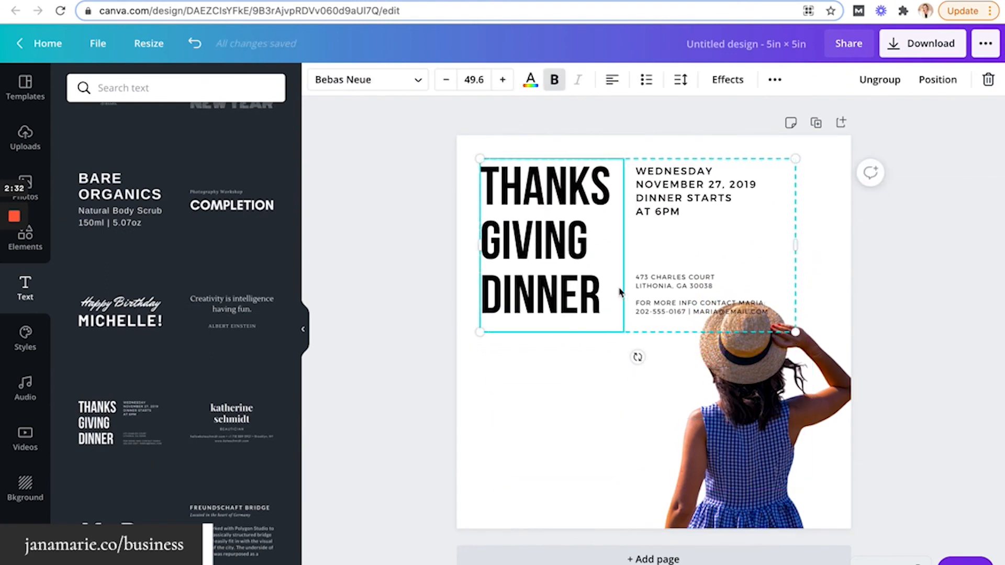
Ungroup the layout and make the THANKS GIVING DINNER heading bold
click(883, 85)
click(514, 440)
click(526, 194)
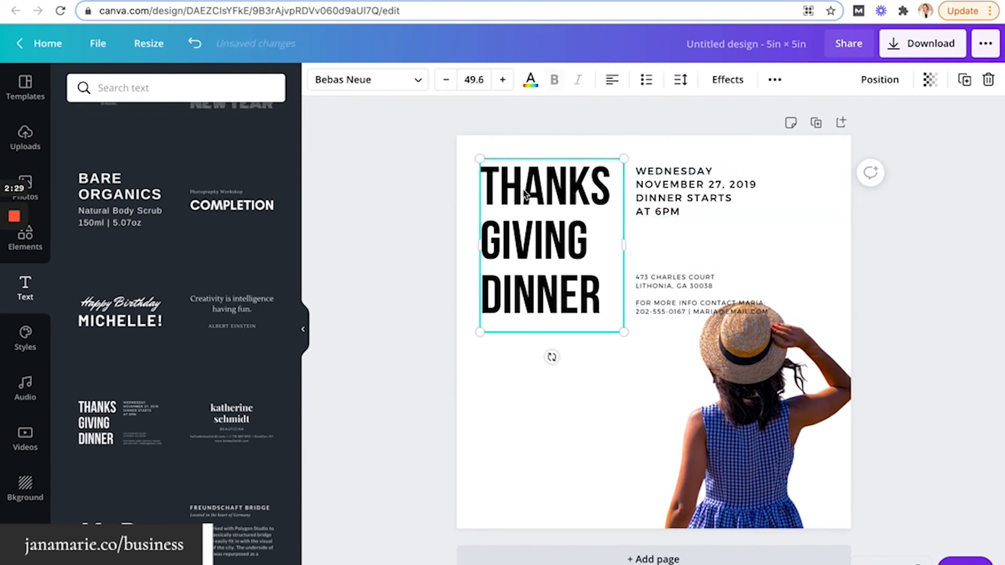
key(ctrl+b)
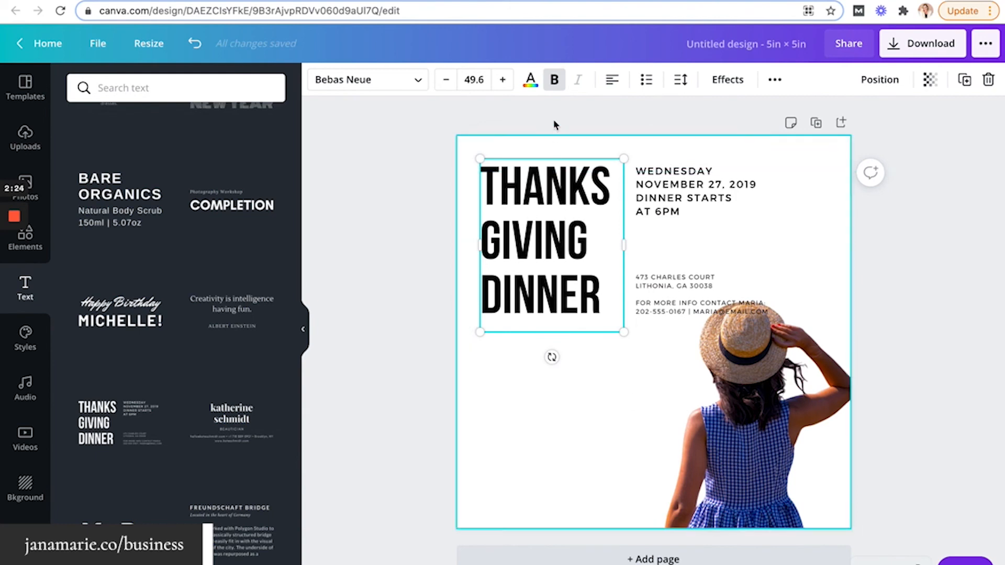
Color the heading navy from Photo Colors after briefly trying the gold brand swatch
click(531, 86)
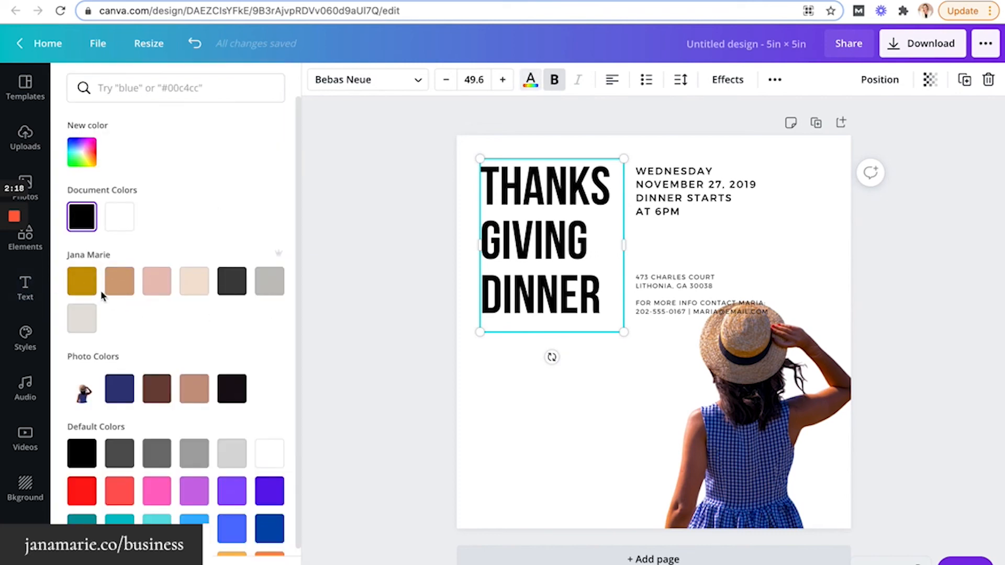
click(83, 287)
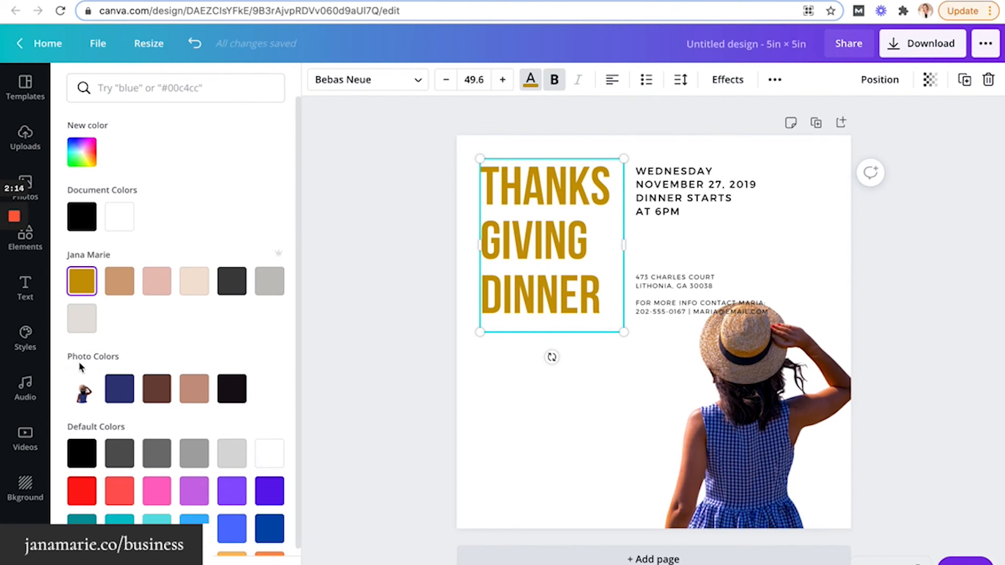
click(123, 392)
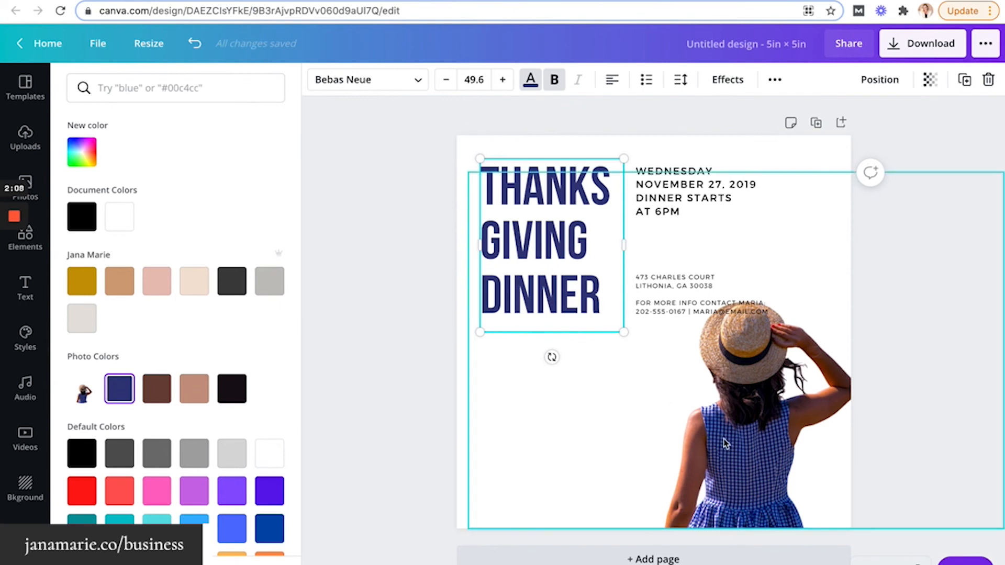
double_click(546, 191)
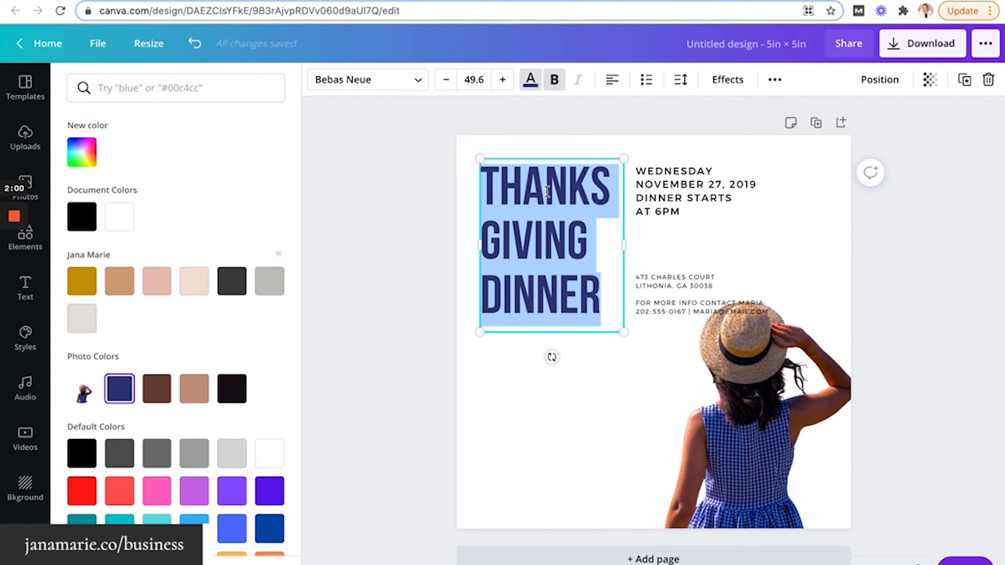
Change the heading text to 'JOIN ME LIVE TODAY!'
text(JOIN ME)
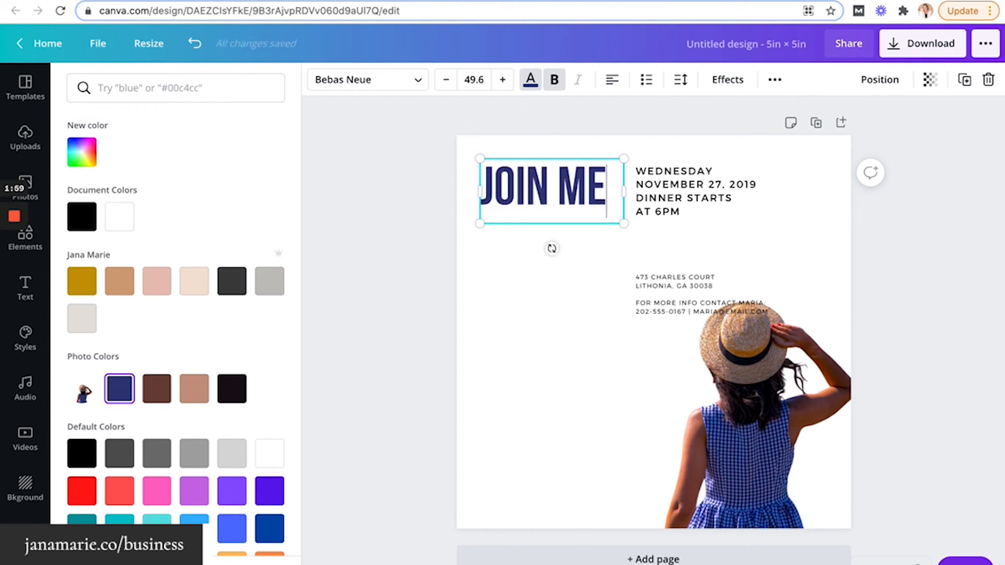
text( LIVE)
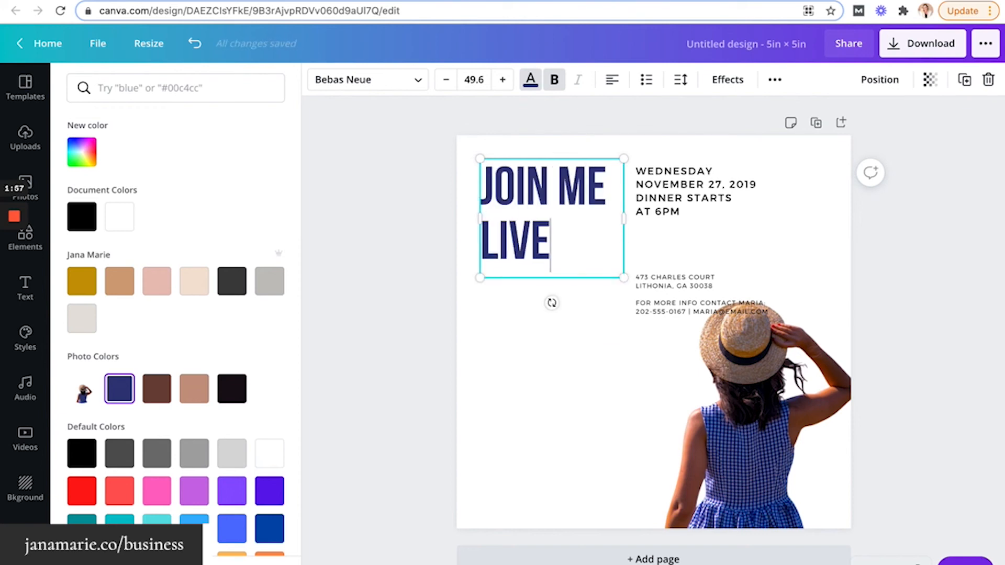
key(Return)
text(TOMORROW)
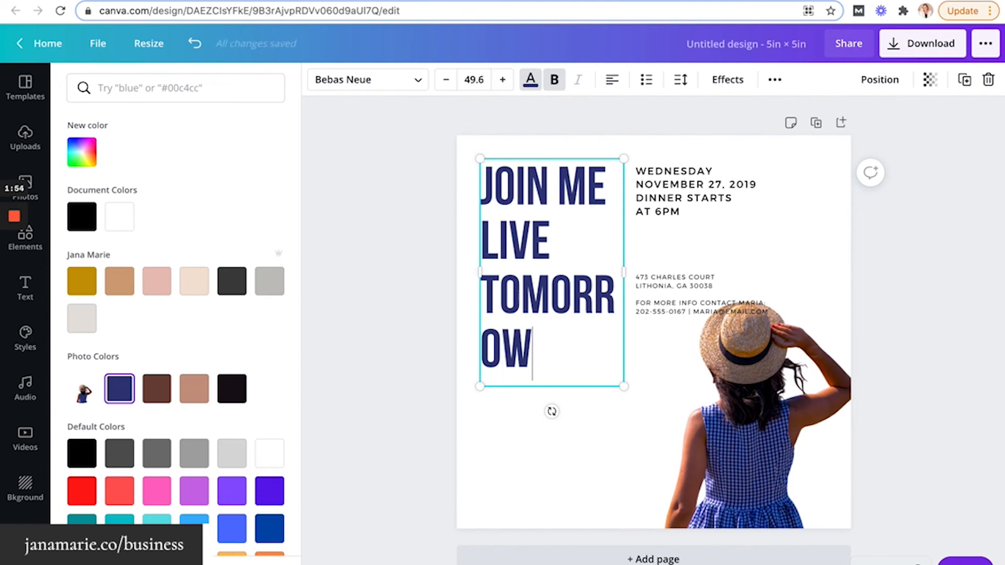
key(BackSpace)
key(BackSpace)
key(BackSpace)
key(BackSpace)
key(BackSpace)
key(BackSpace)
text(DAY!)
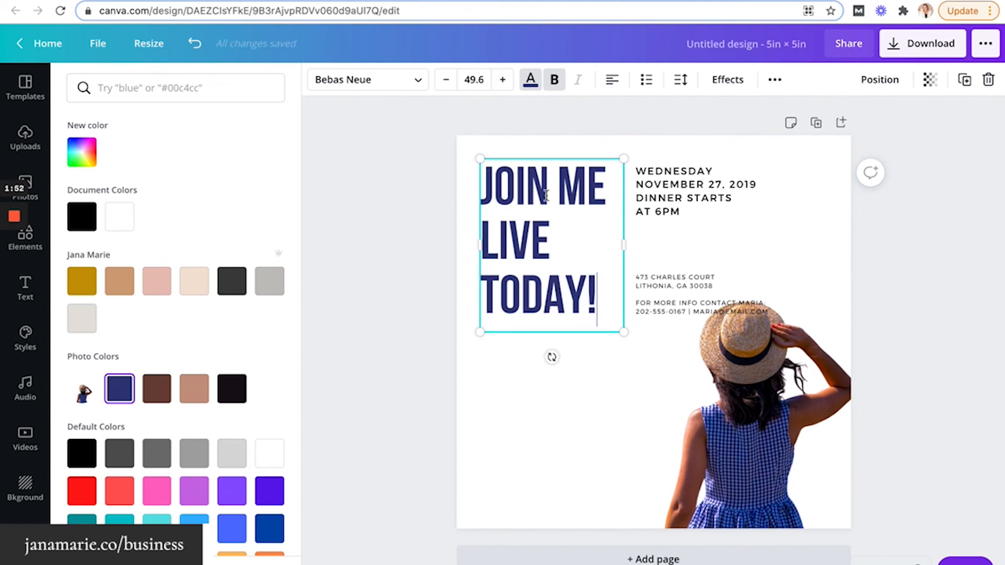
click(701, 157)
Replace DINNER with 'FACEBOOK LIVE' and put 'STARTS AT 6PM' on its own line
click(688, 185)
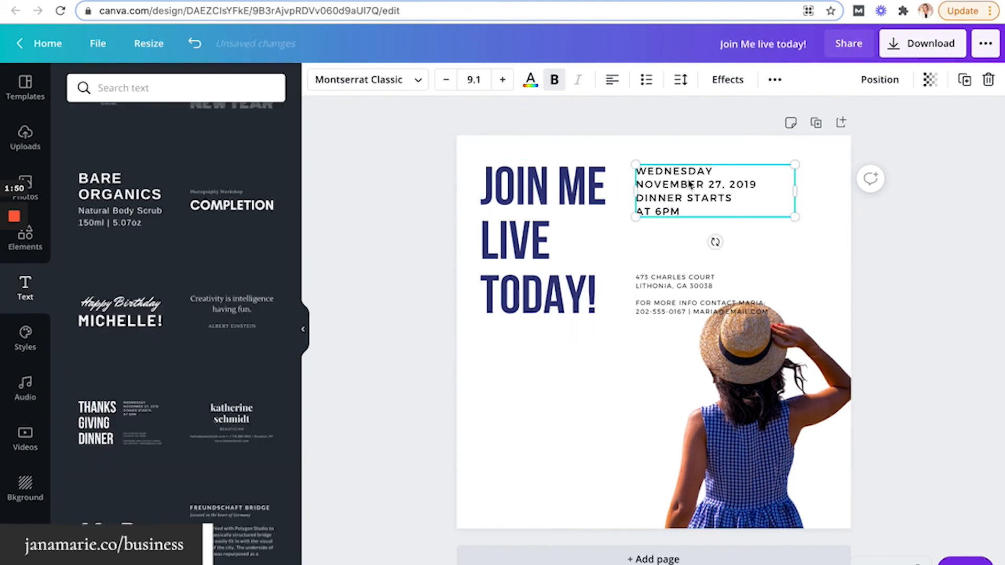
click(669, 198)
double_click(664, 197)
text(FACEBOOK LI)
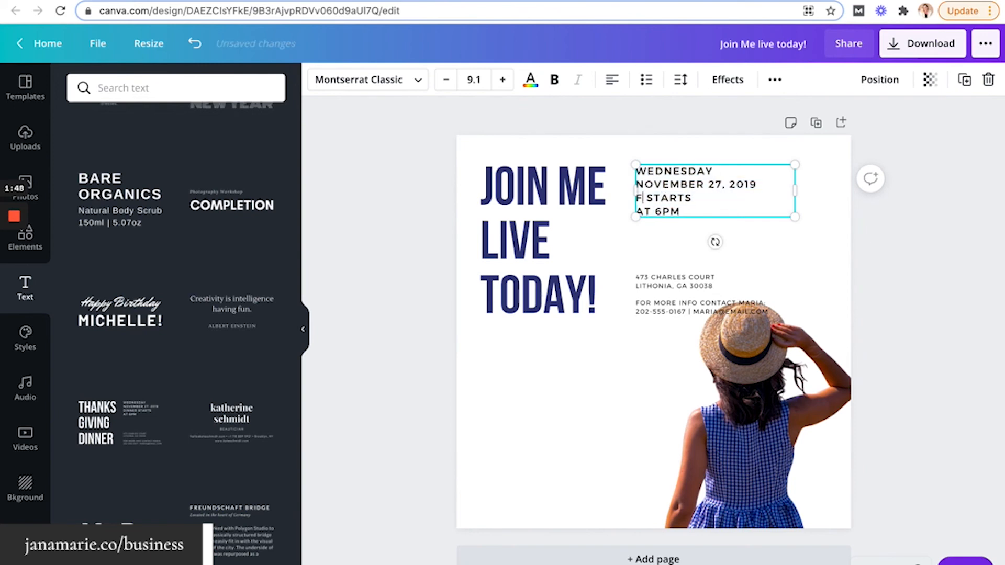
text(VE)
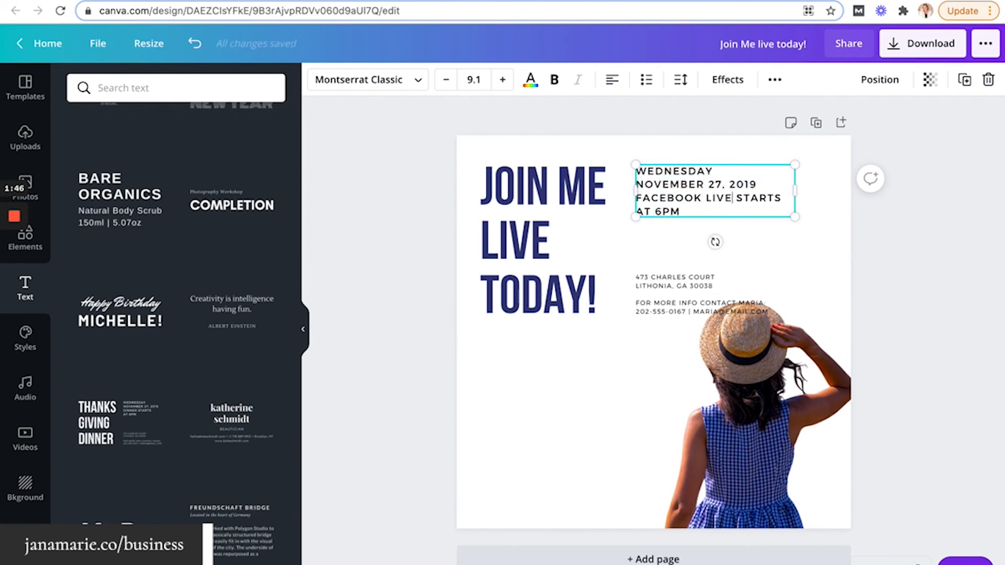
key(Return)
key(Delete)
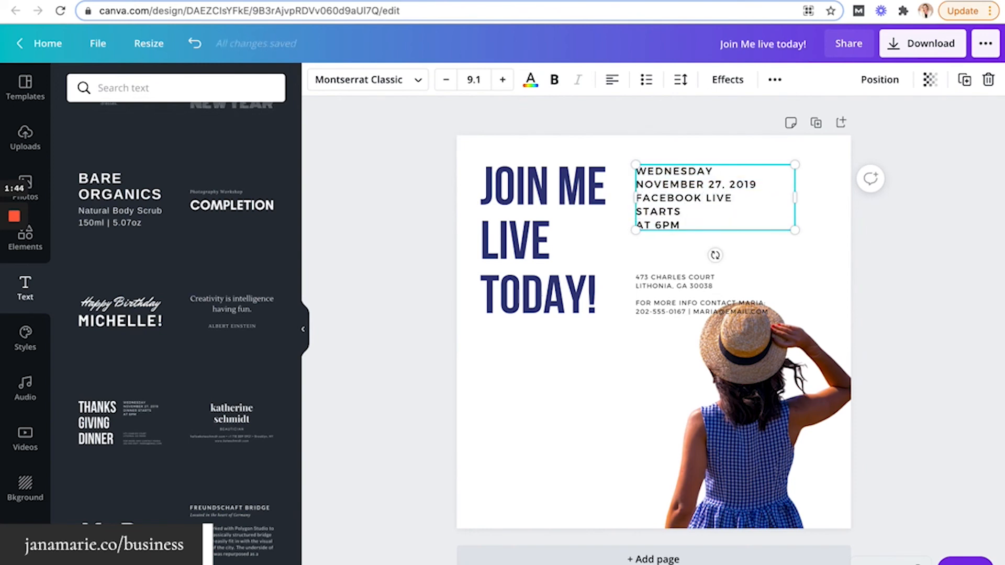
key(Delete)
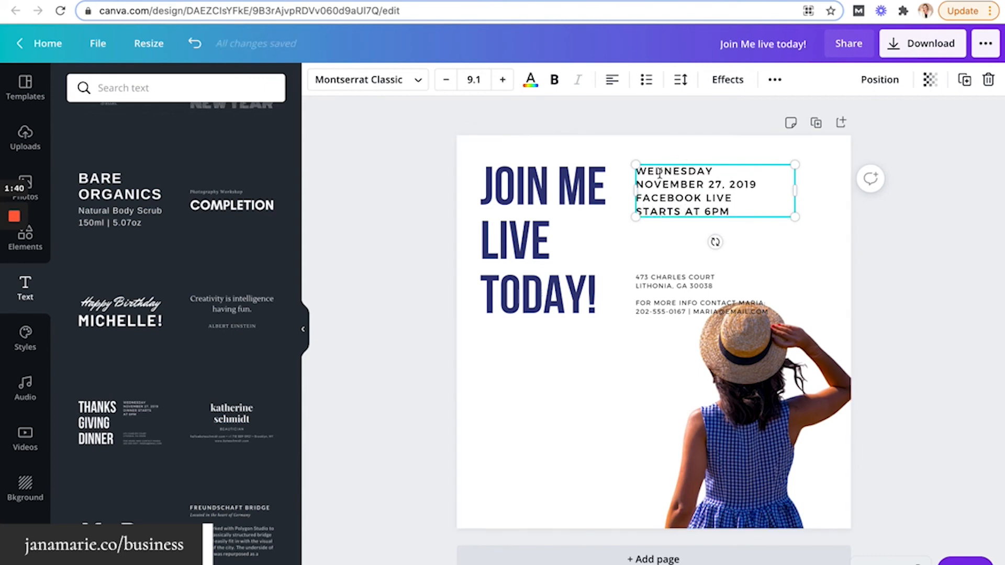
Recolor the date lines tan from the photo's colors
click(415, 80)
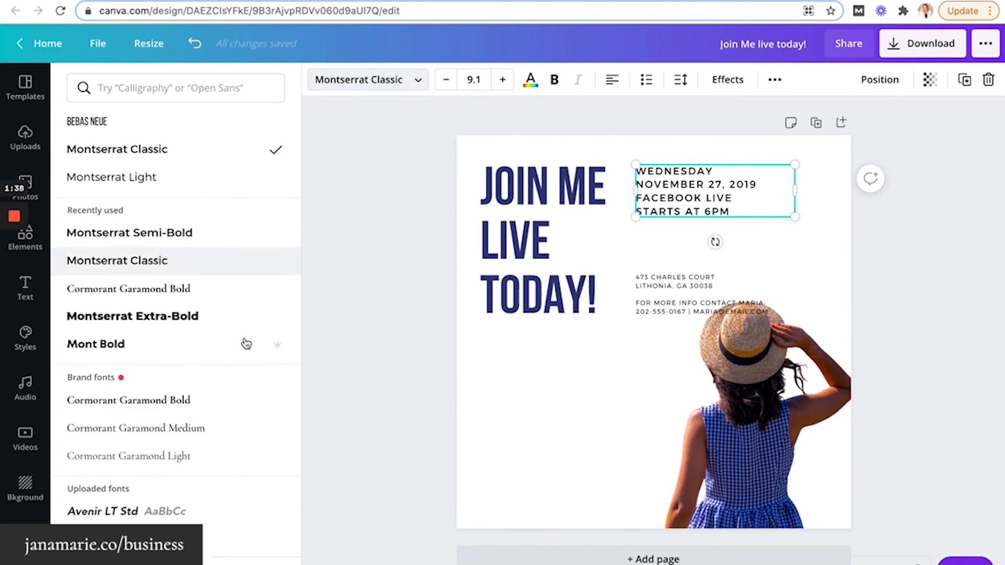
scroll(246, 345, down, 1)
scroll(247, 355, up, 1)
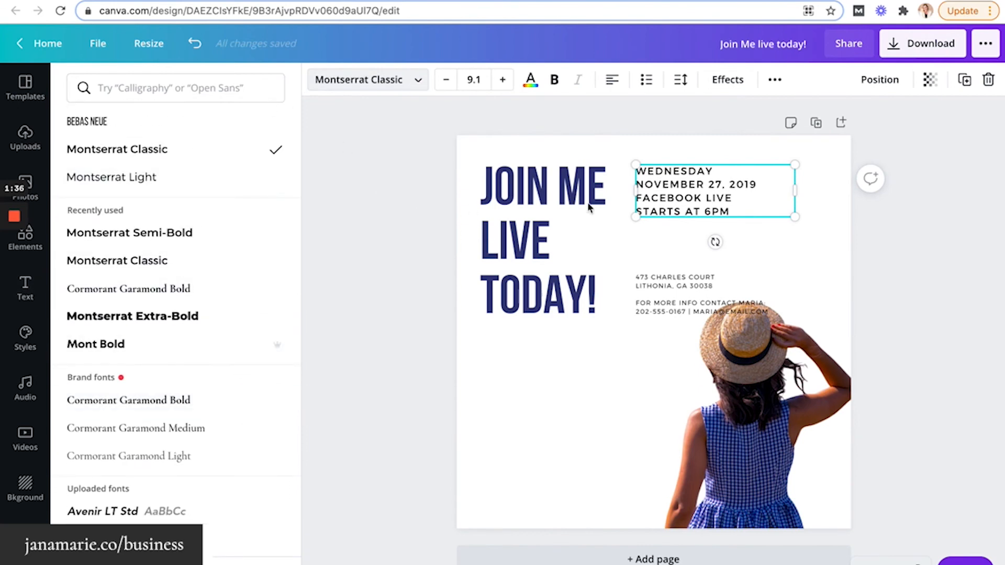
click(432, 200)
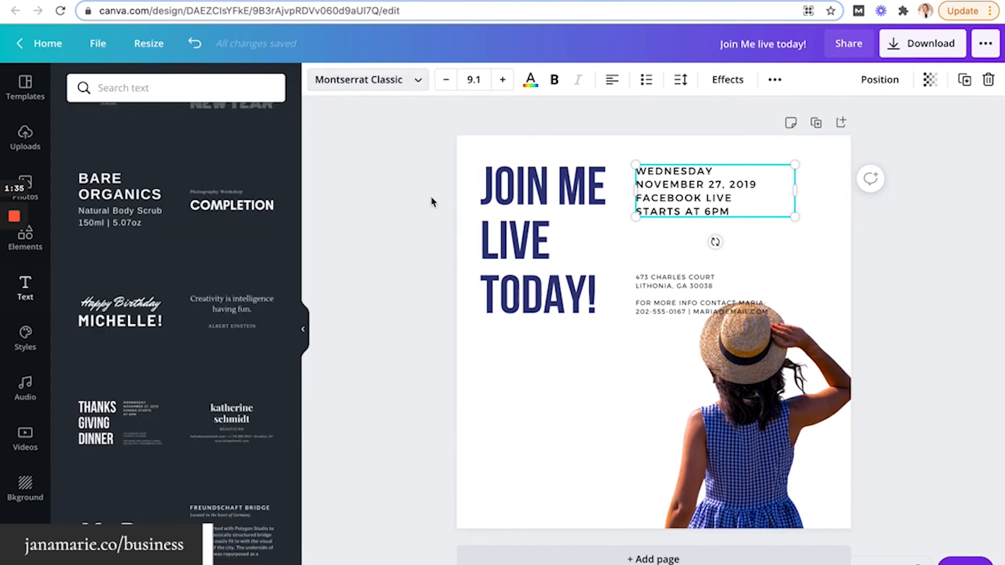
click(531, 89)
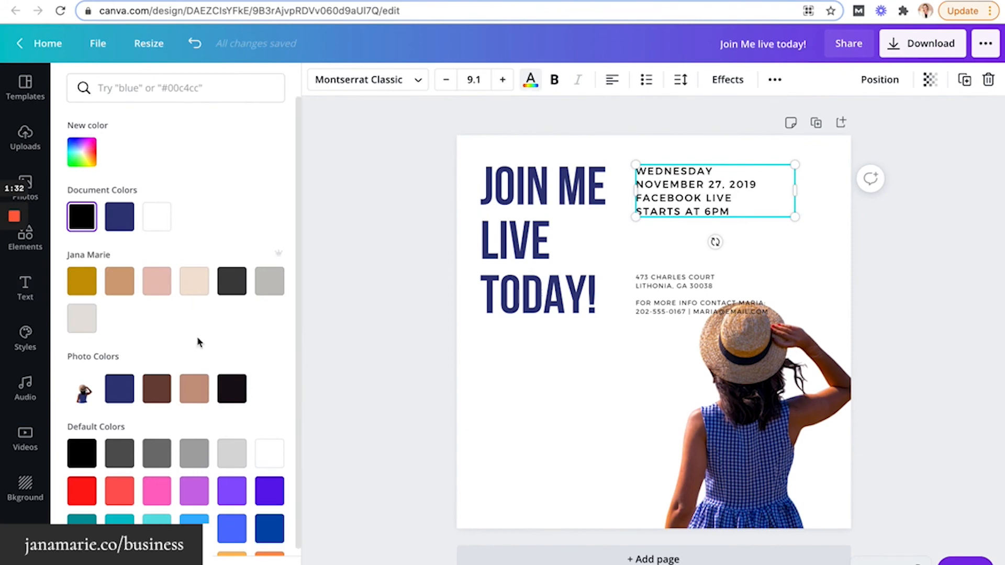
click(198, 392)
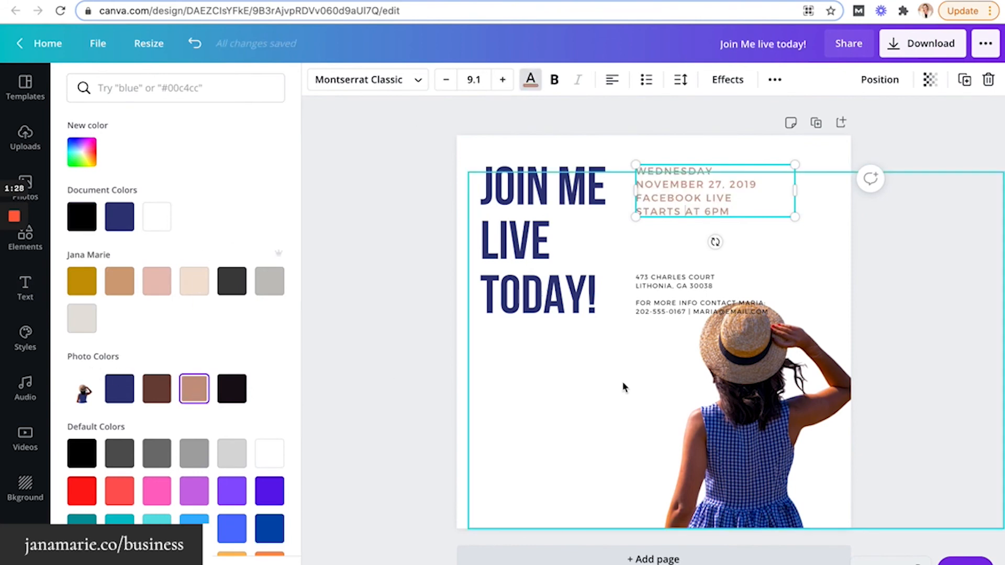
Move the address block up directly beneath the date lines
click(638, 303)
click(638, 304)
drag(639, 303, 662, 253)
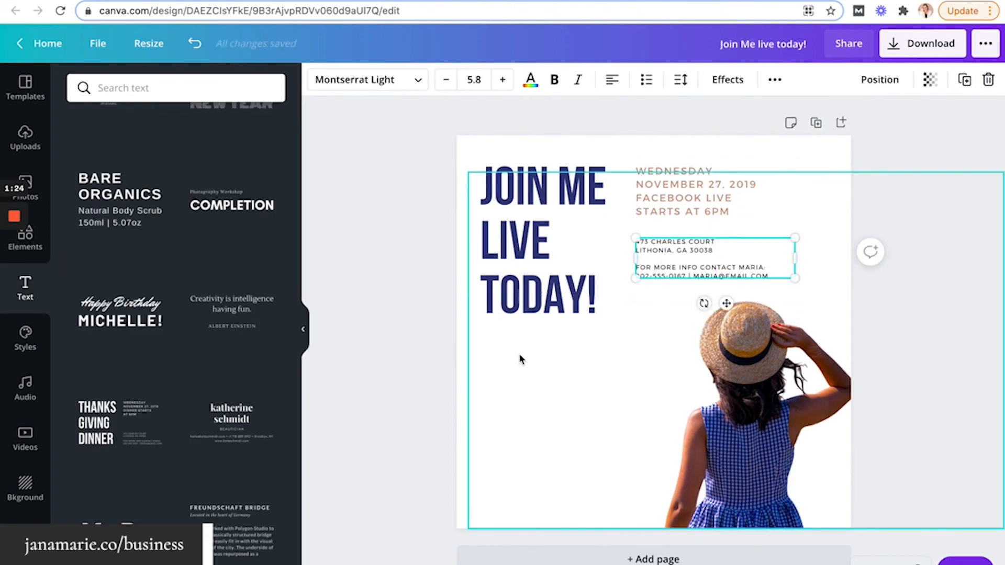
click(419, 345)
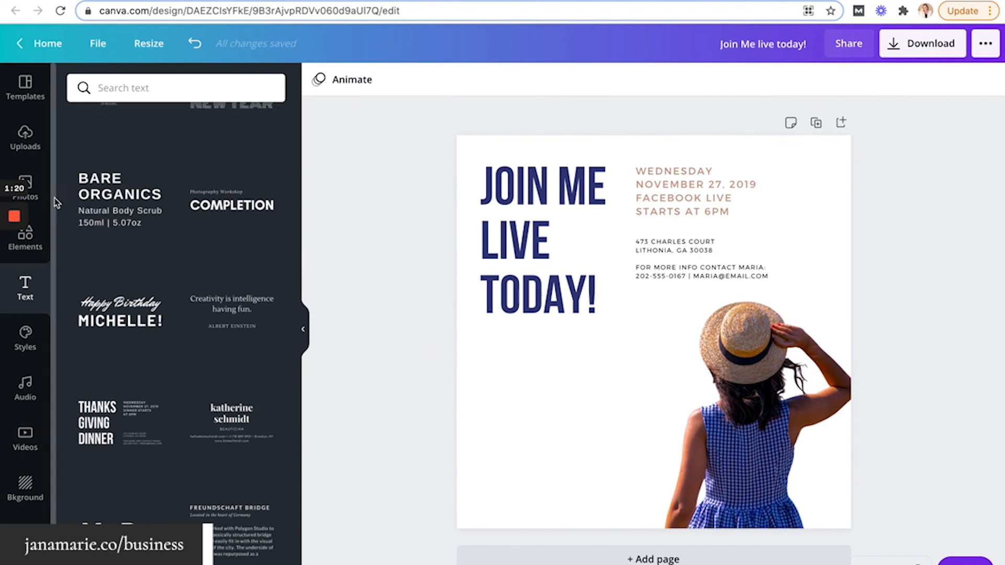
Enlarge the JOIN ME LIVE TODAY! heading and shift it left beside the details
click(544, 296)
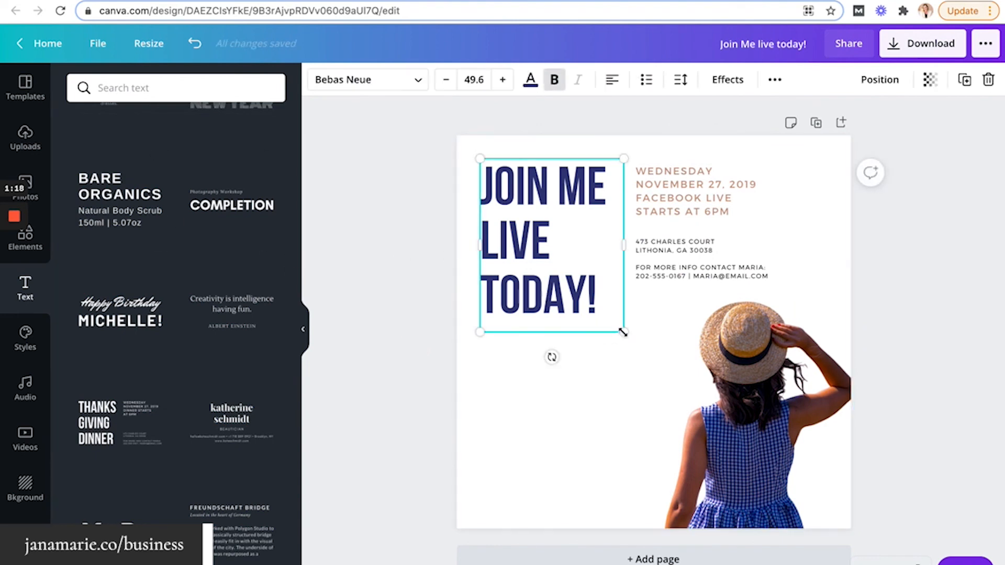
drag(623, 332, 654, 369)
drag(594, 341, 583, 339)
mouse_move(698, 247)
mouse_down()
mouse_move(698, 262)
mouse_move(707, 262)
mouse_up()
click(413, 282)
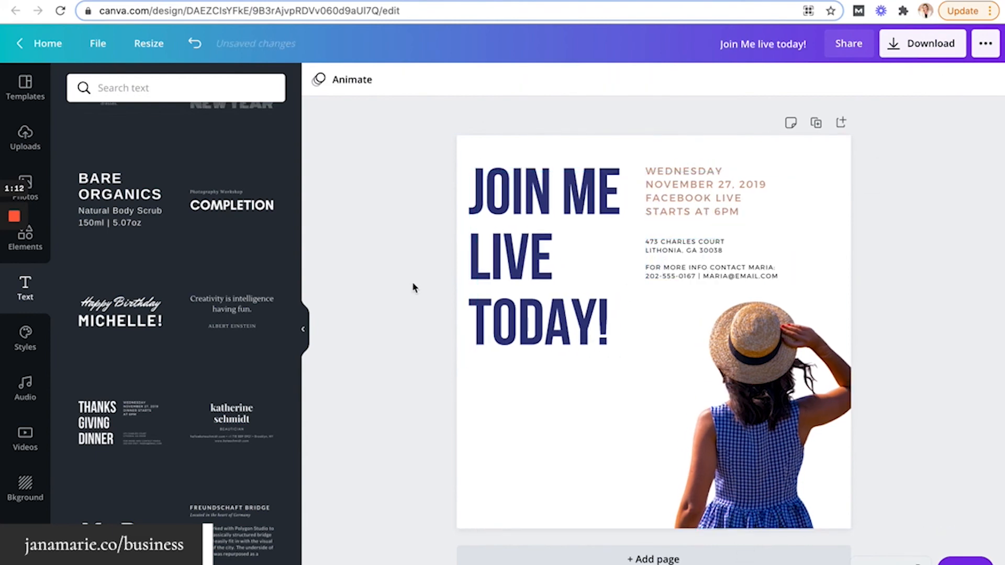
drag(507, 250, 512, 250)
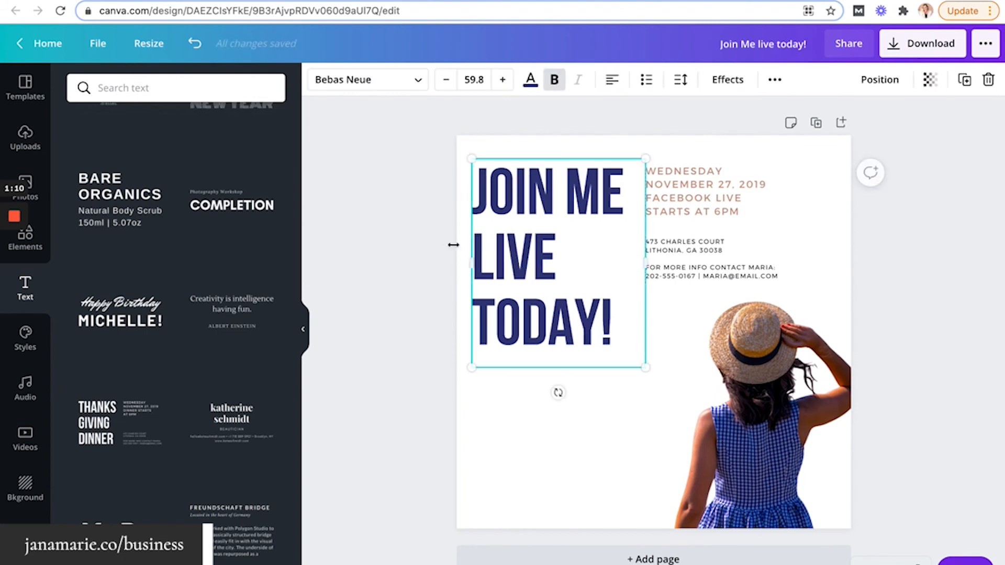
click(439, 251)
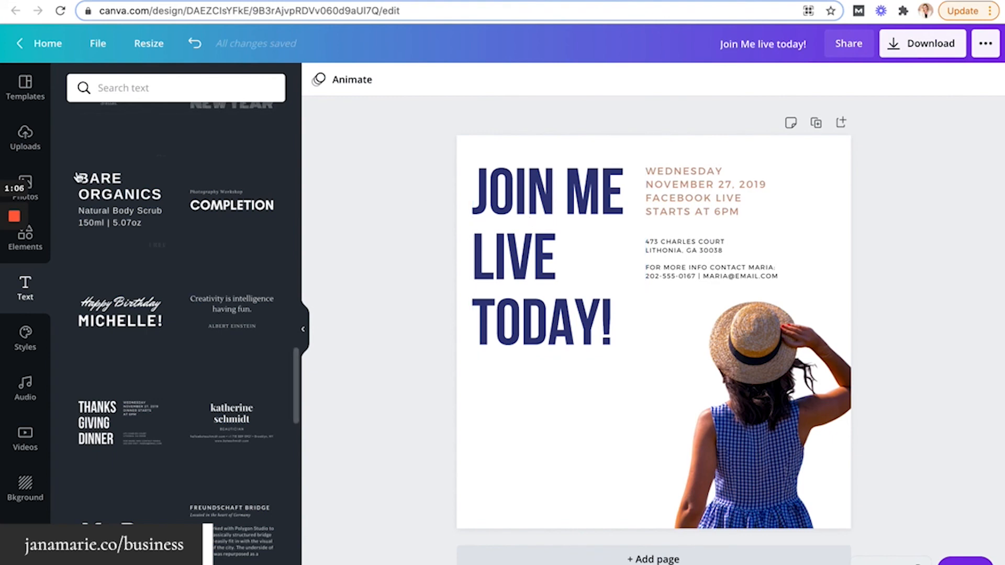
Add a rayed animated sun from a 'sunshine' Elements search, shrink it, and place it top-right
click(39, 242)
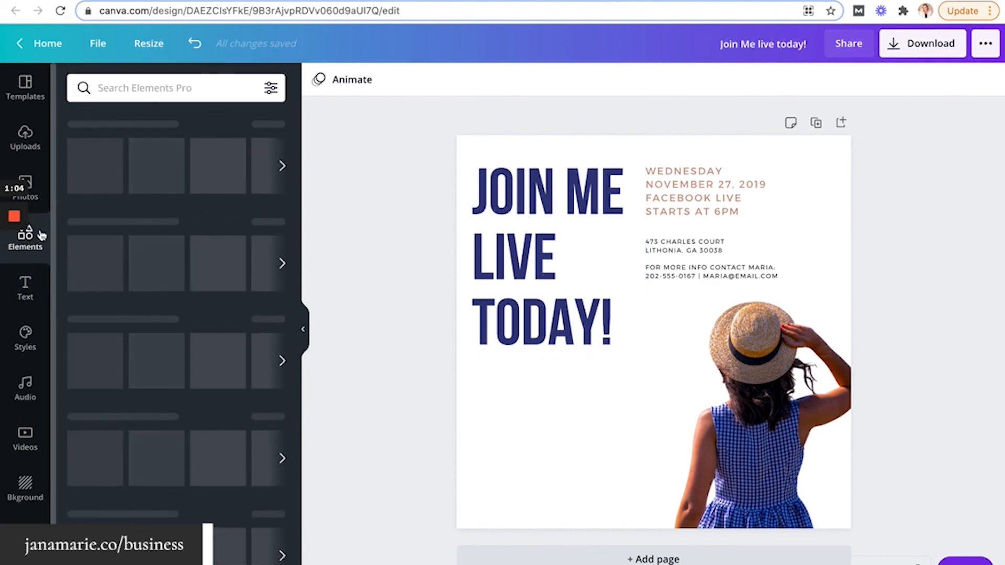
click(135, 88)
text(sunshine)
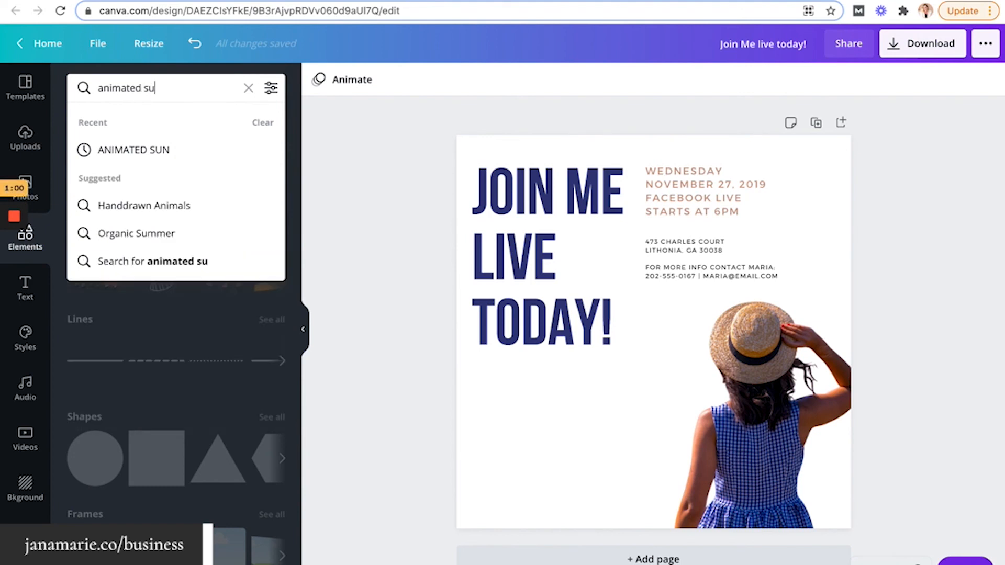
key(Return)
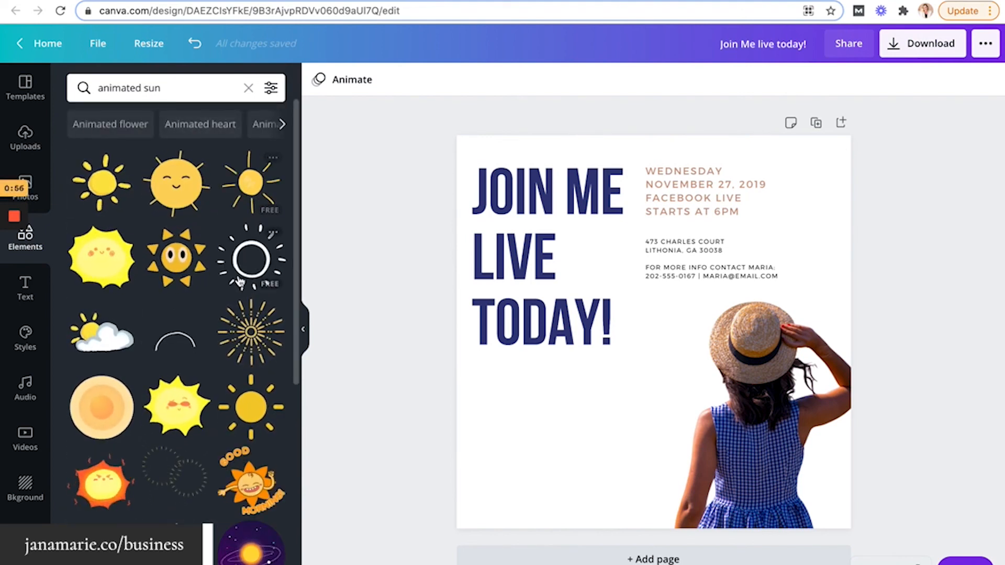
click(249, 308)
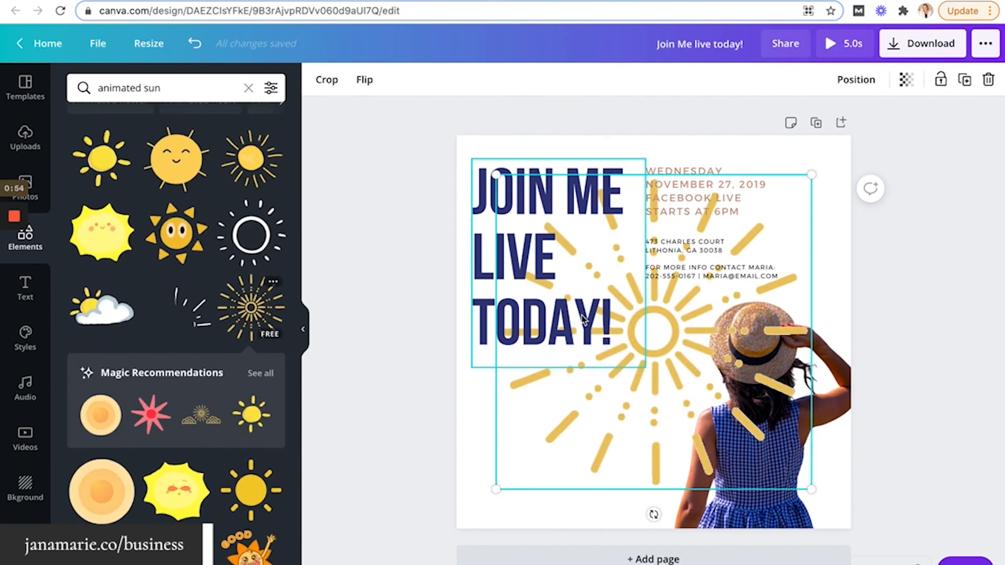
drag(807, 178, 586, 395)
drag(552, 451, 806, 185)
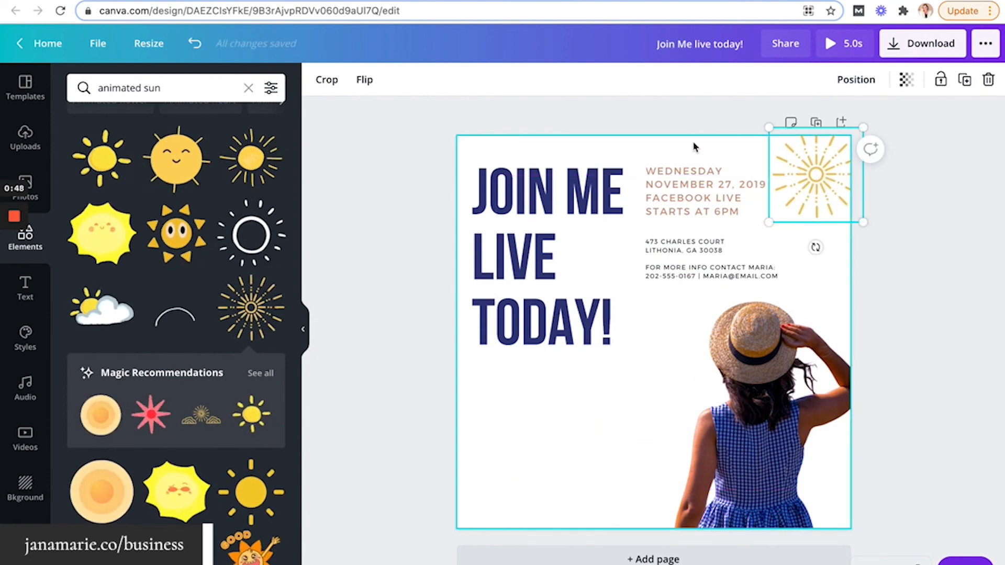
drag(692, 145, 671, 275)
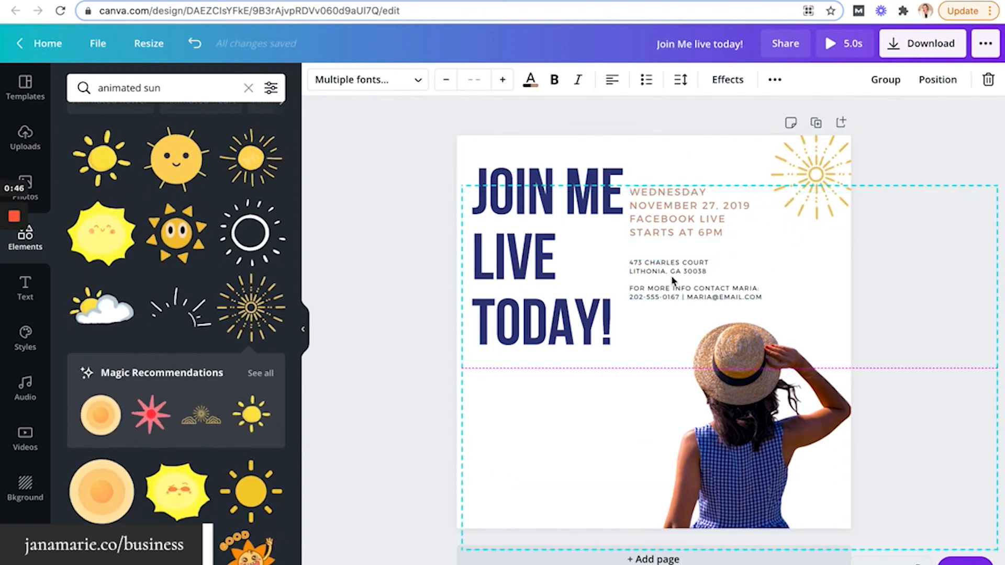
Undo the accidental text move and reposition the date and address text group
key(super+z)
click(680, 155)
click(682, 202)
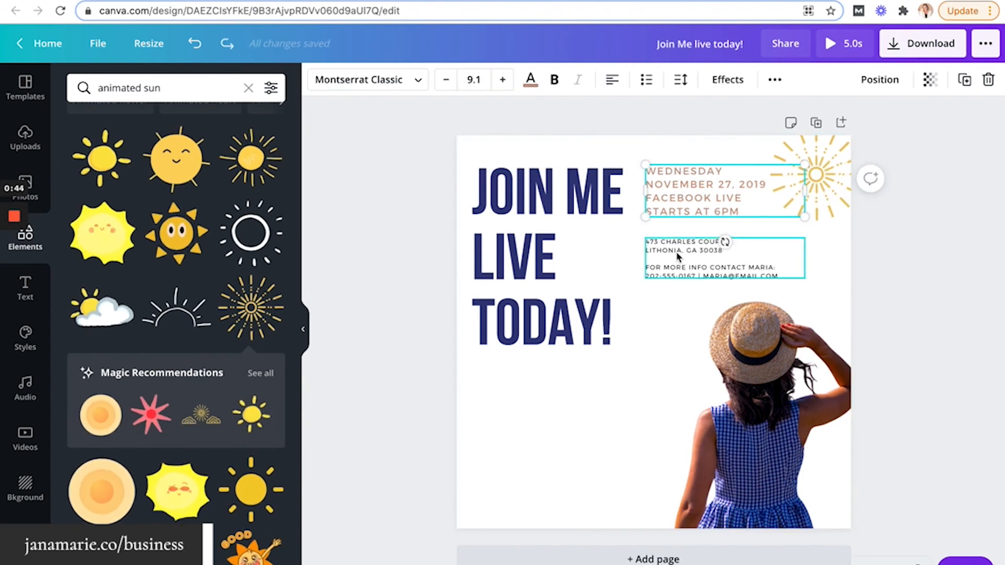
drag(677, 256, 511, 478)
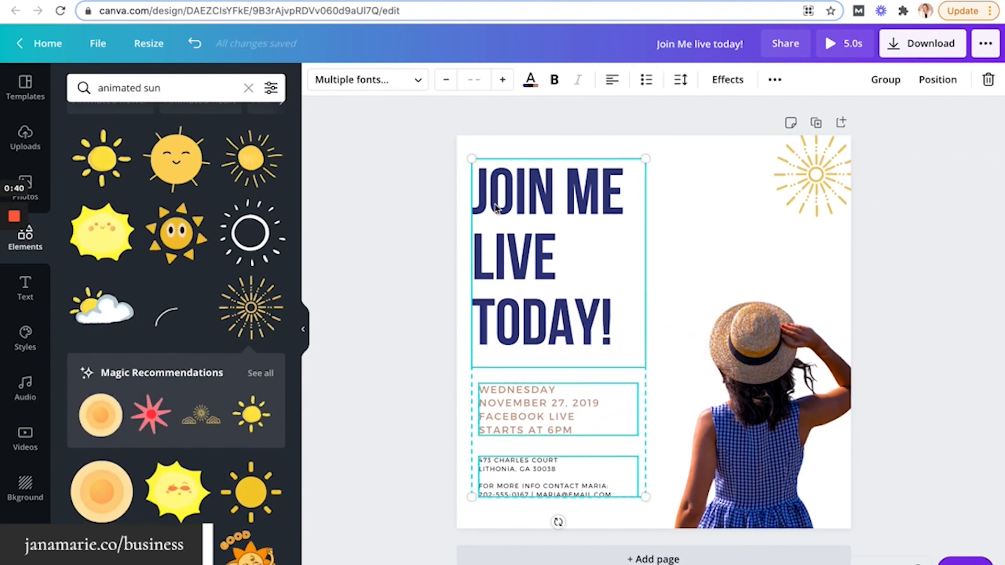
drag(494, 209, 511, 201)
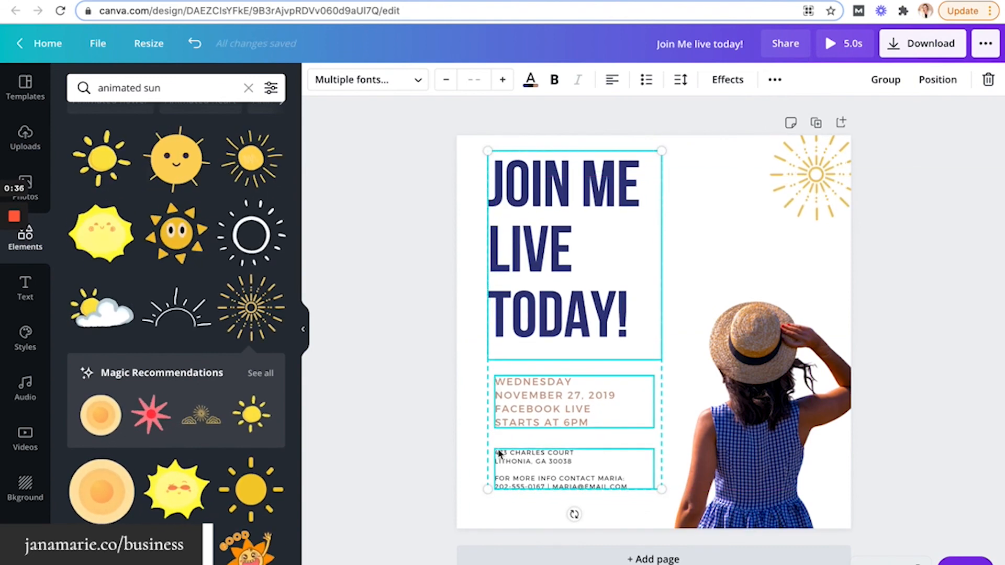
Left-align the date and address blocks flush with the heading using Position
click(612, 84)
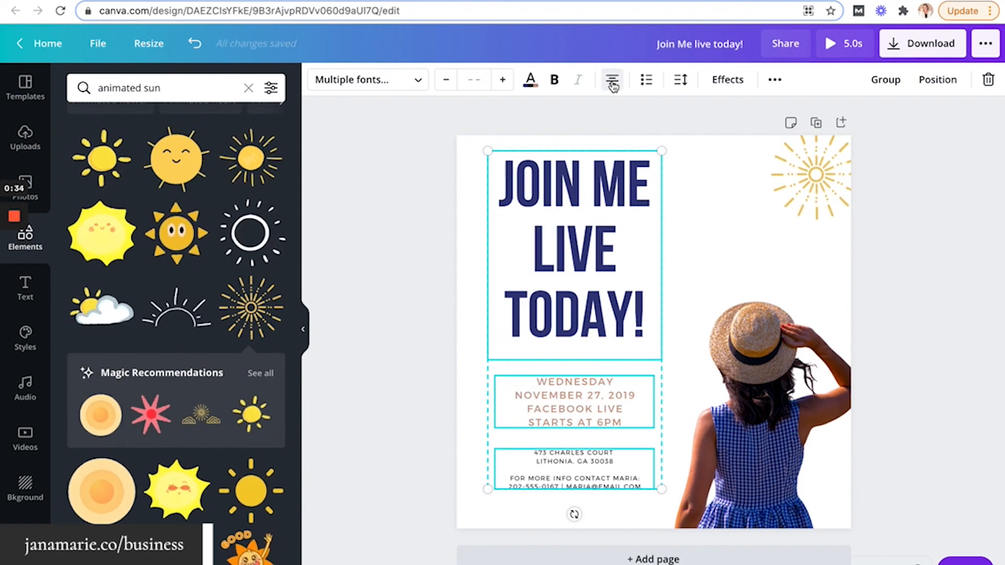
click(613, 84)
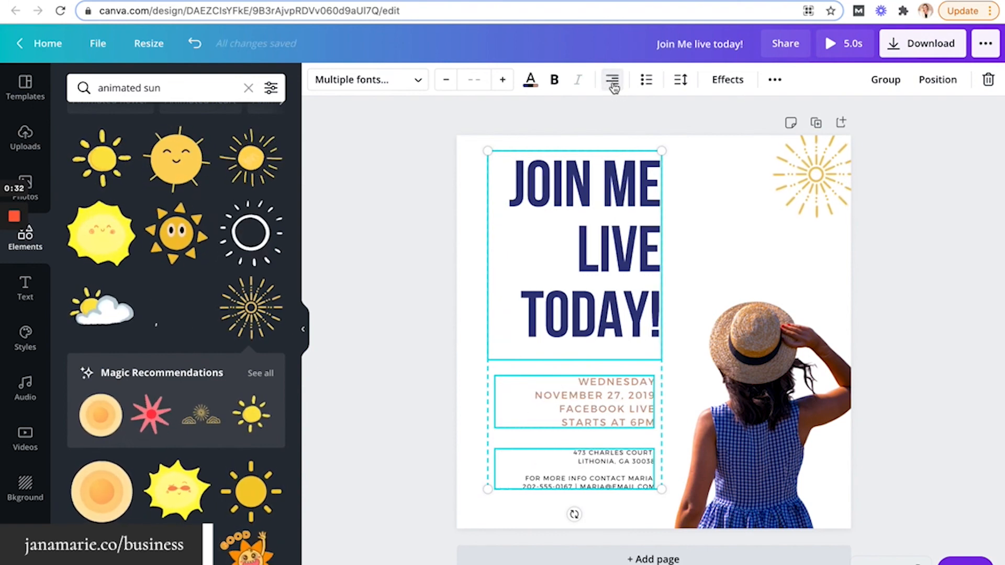
click(613, 83)
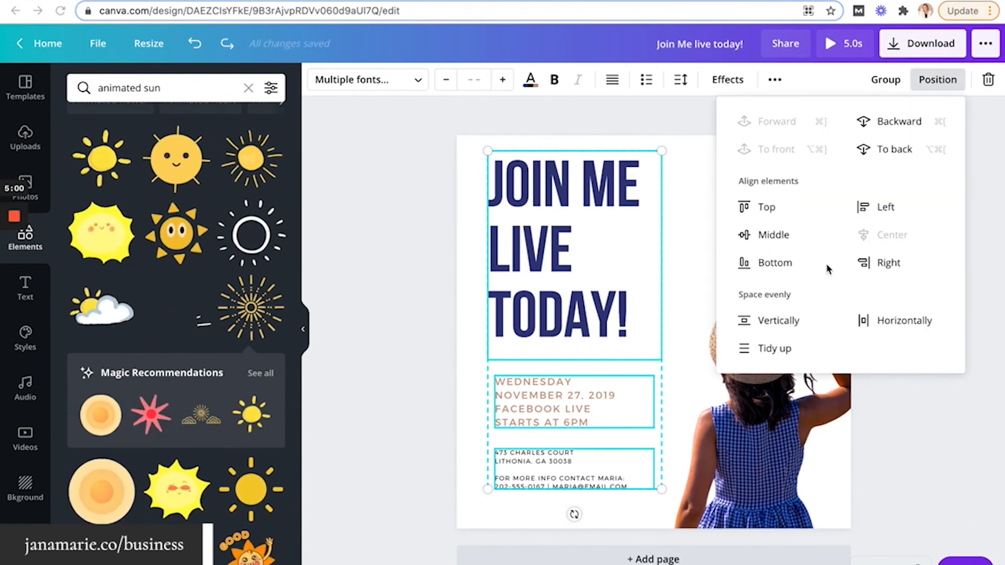
click(869, 210)
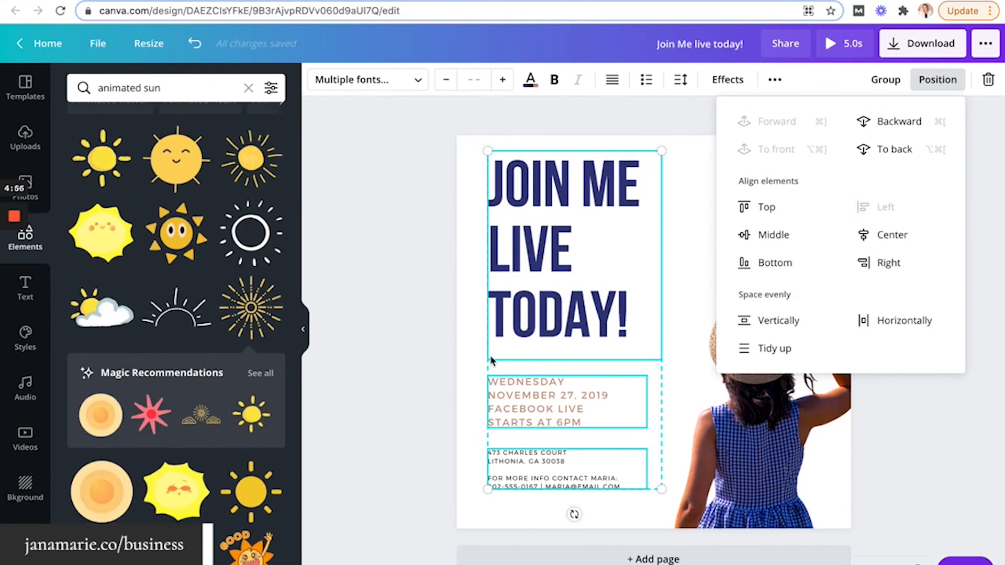
click(467, 335)
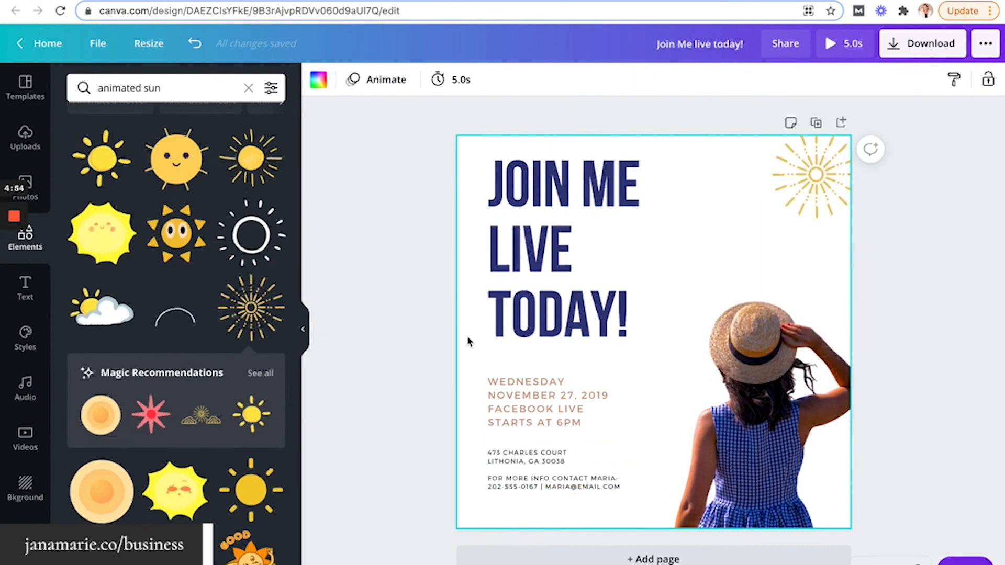
Resize the top-right sun graphic, then delete it
click(824, 201)
drag(768, 226, 730, 247)
drag(784, 205, 778, 195)
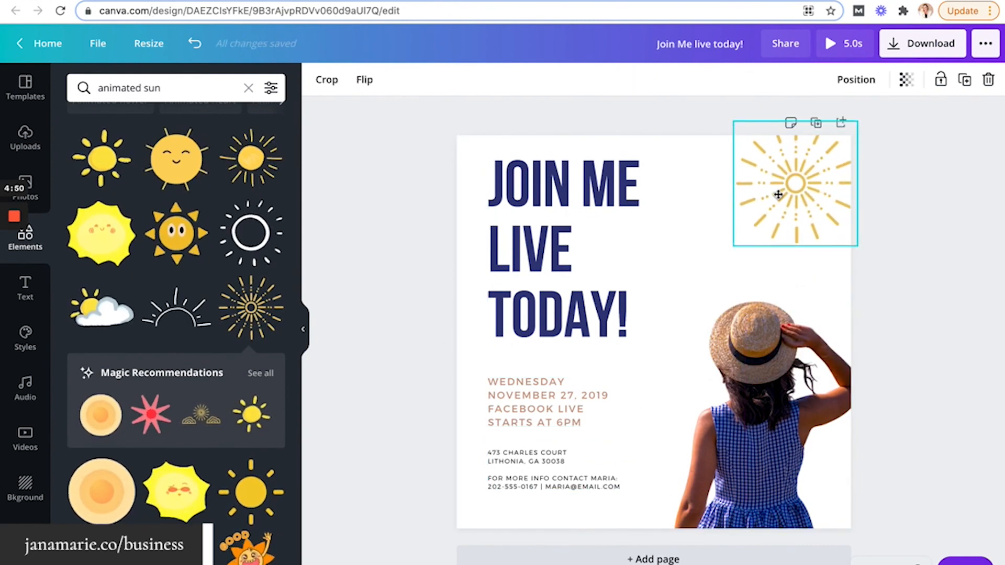
key(Delete)
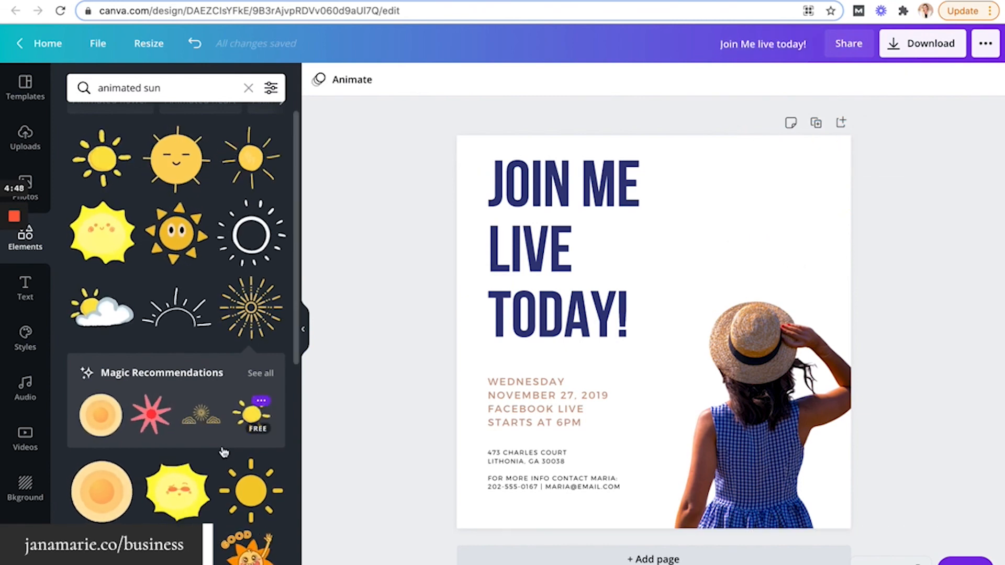
Add a large animated sunburst at the upper right and check the download file type
click(177, 548)
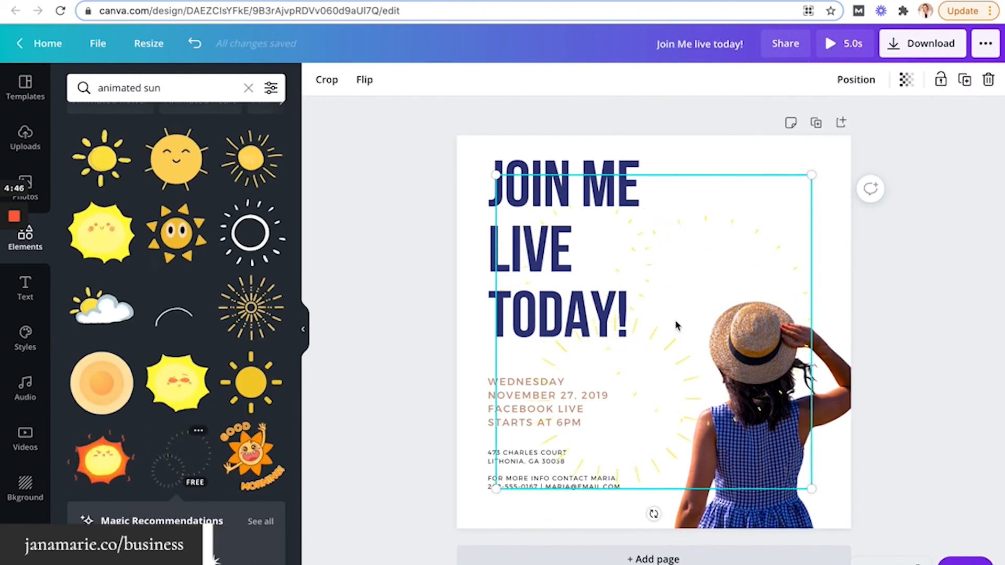
drag(676, 325, 709, 164)
click(423, 259)
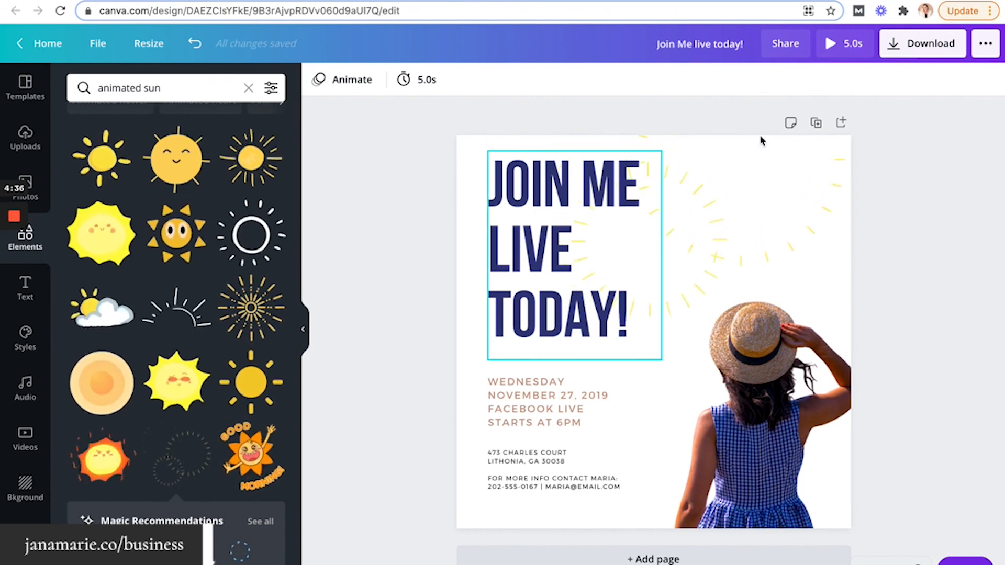
click(893, 43)
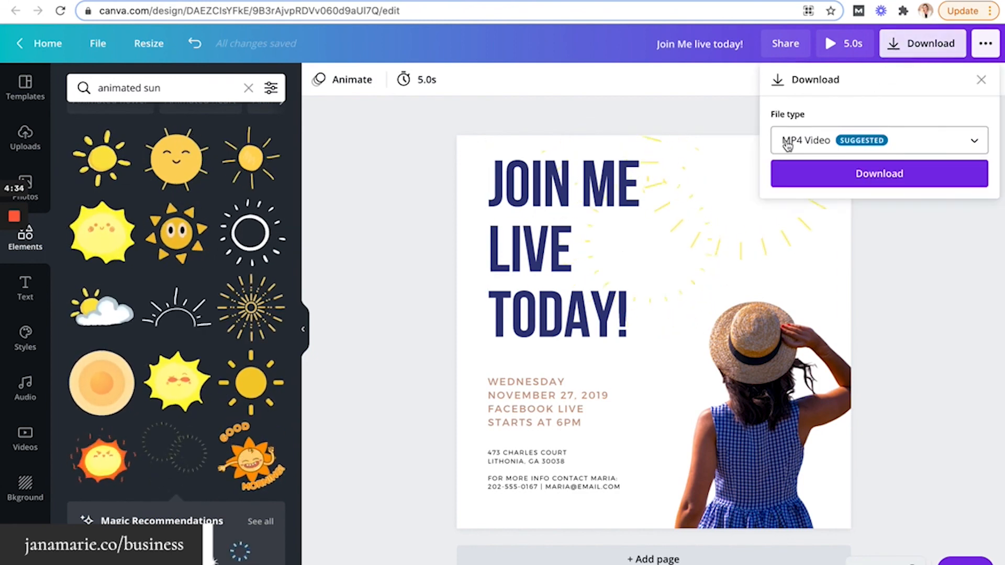
click(395, 221)
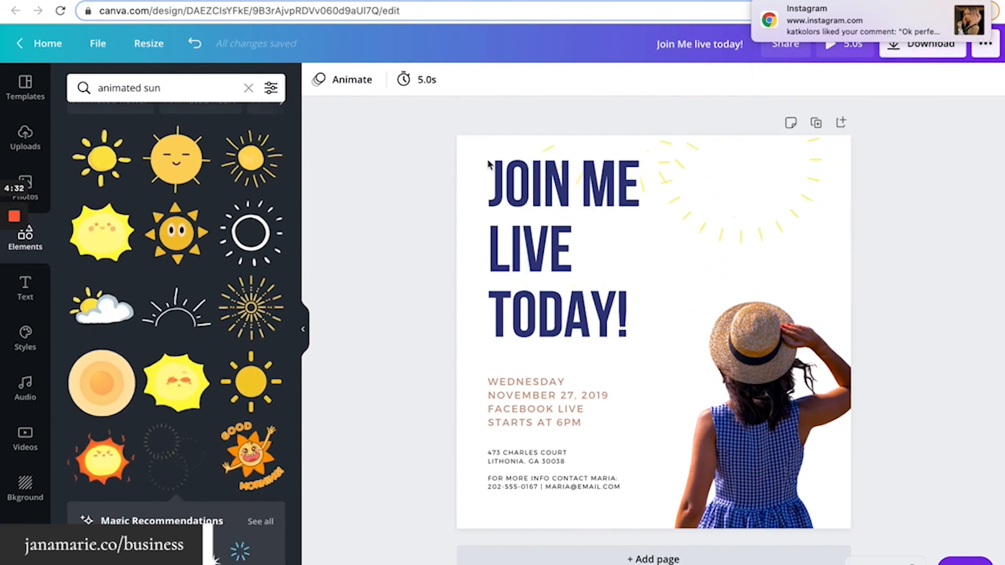
Delete the sunburst and try a sketchy sun, removing it as well
click(689, 180)
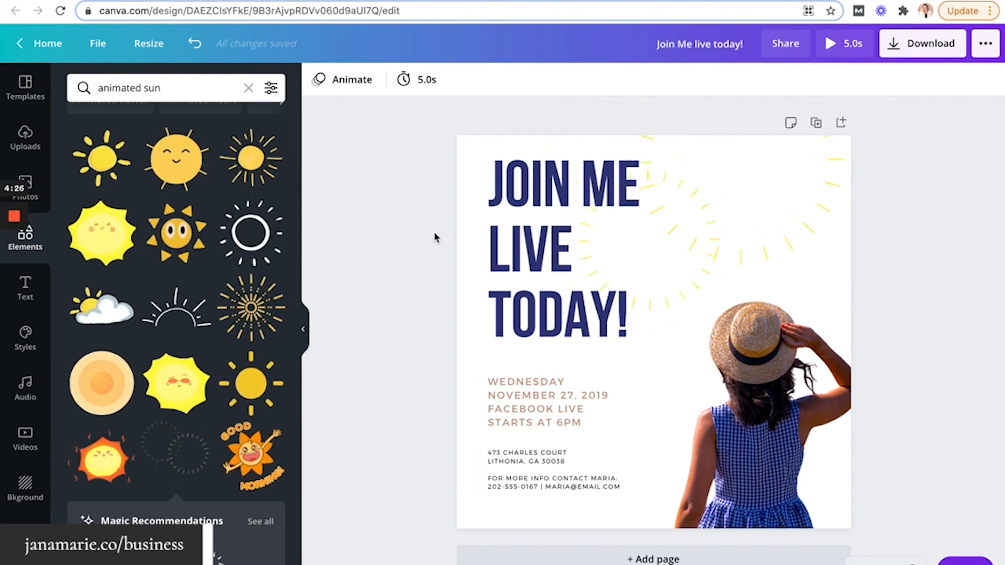
click(703, 224)
key(Delete)
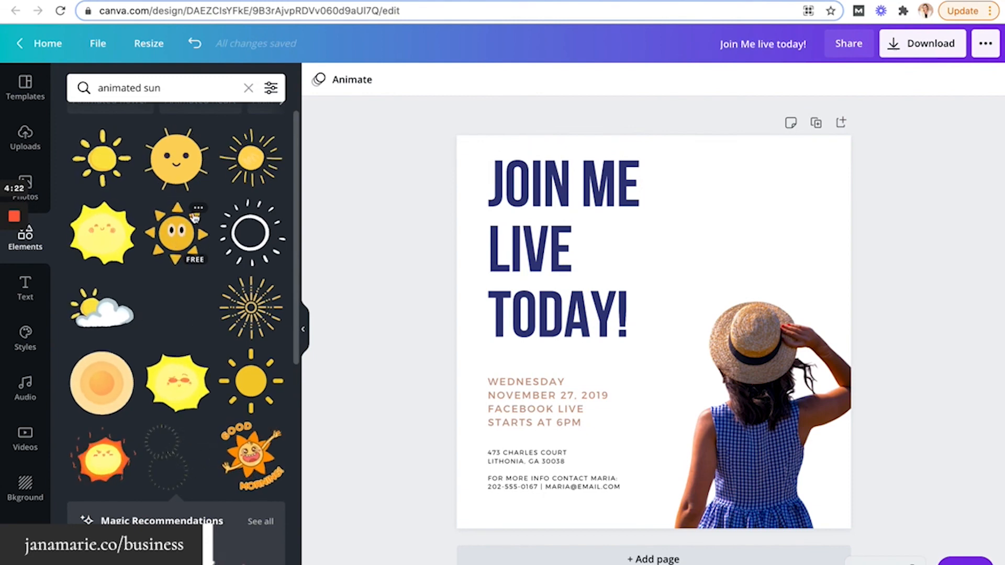
click(243, 168)
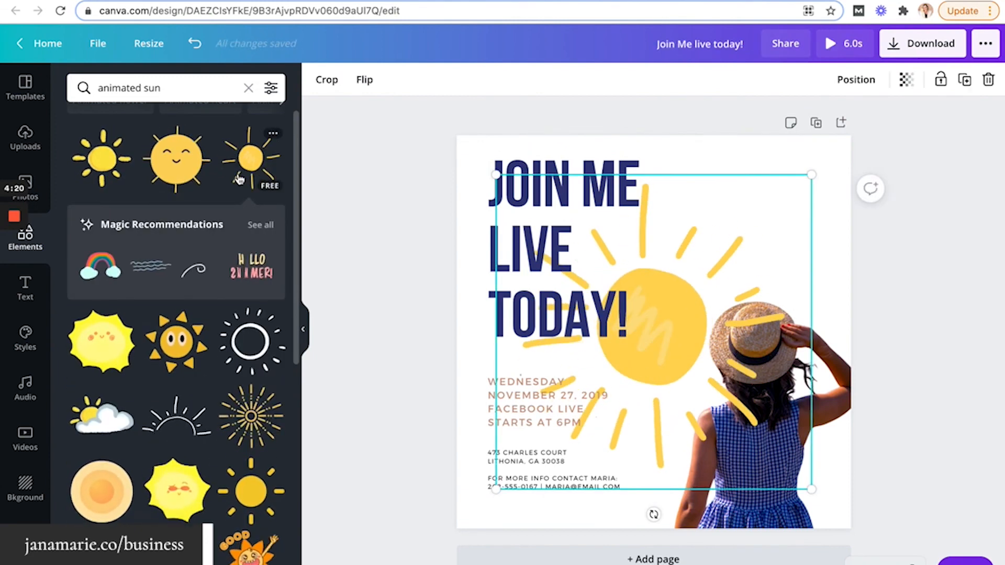
key(Delete)
Place the orange sun in the top-left corner, partly behind the heading
scroll(120, 399, down, 2)
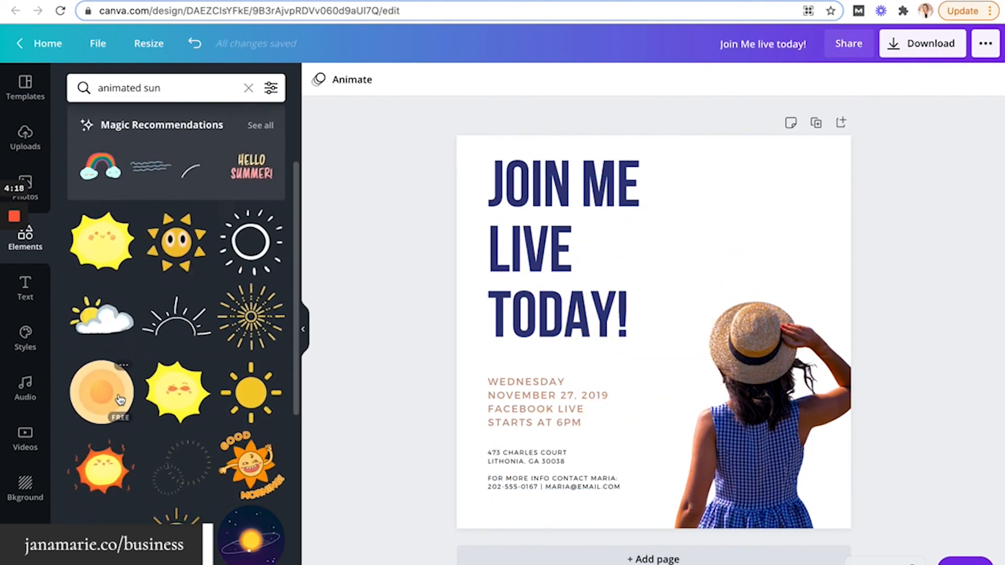
click(120, 400)
drag(624, 303, 484, 110)
click(397, 398)
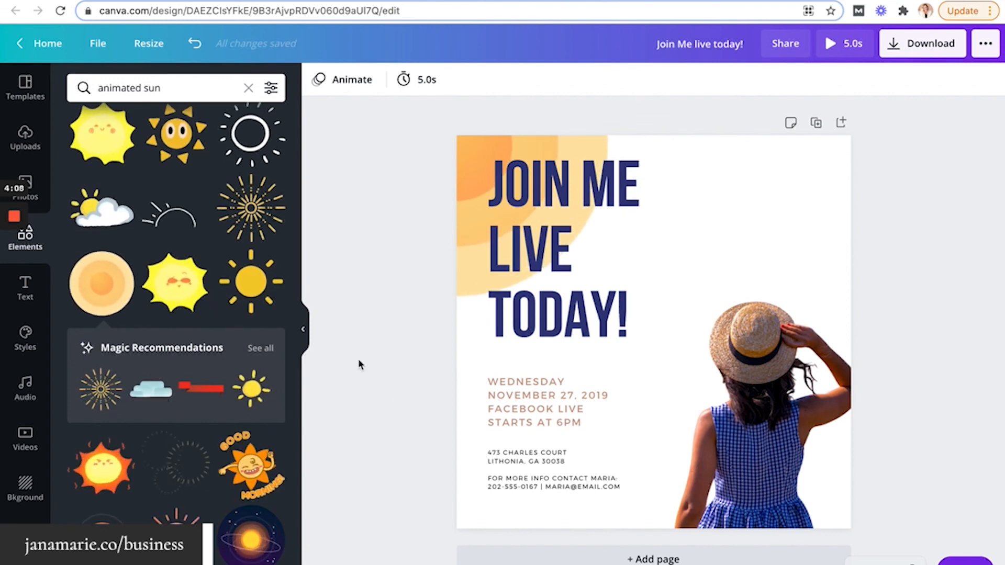
click(26, 435)
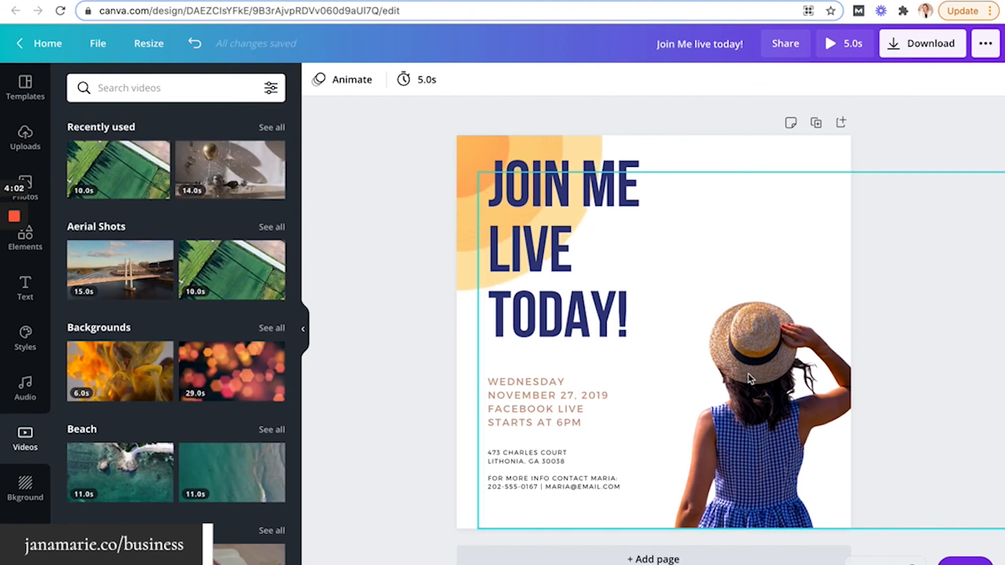
Search the video library for 'beach' to list beach and sunset clips
drag(751, 378, 751, 371)
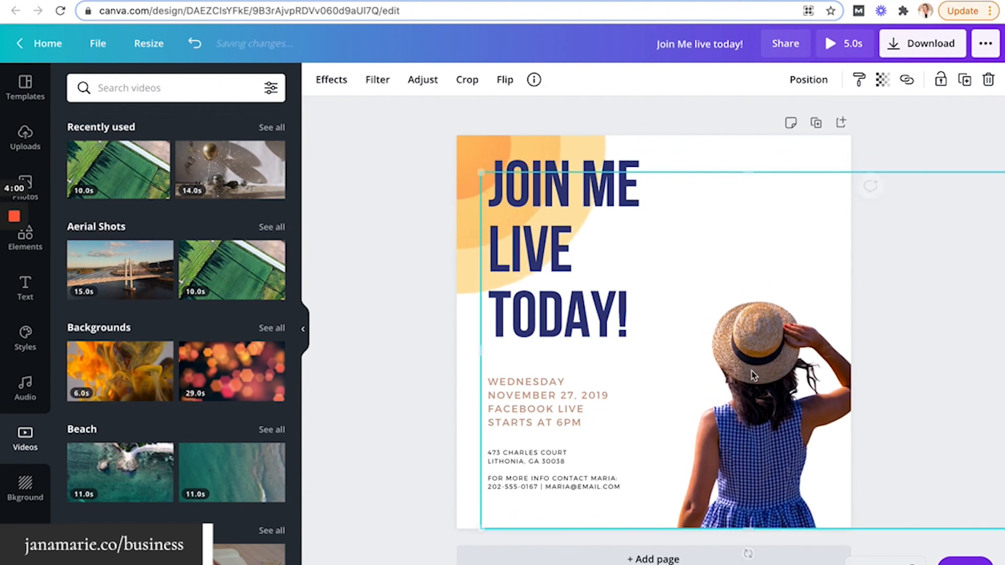
click(146, 86)
text(beeach)
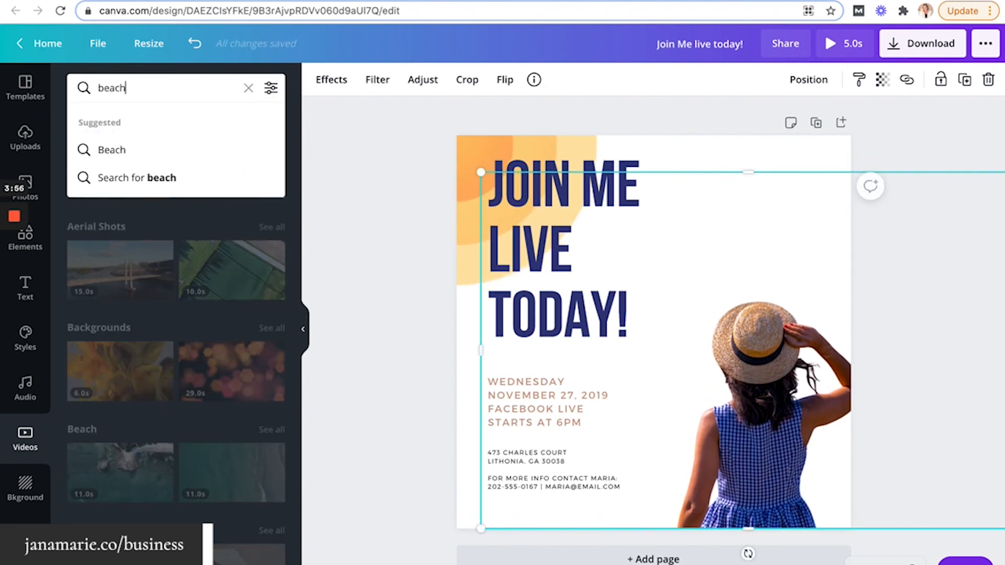
click(141, 150)
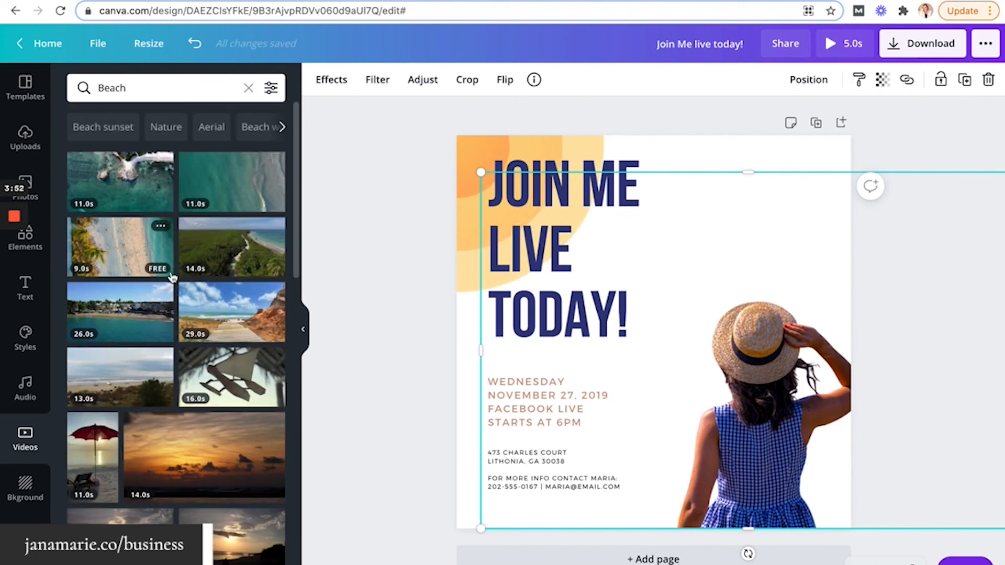
scroll(177, 275, down, 5)
Add the 31-second coastal beach video, enlarge it, and send it to the back
scroll(173, 278, down, 1)
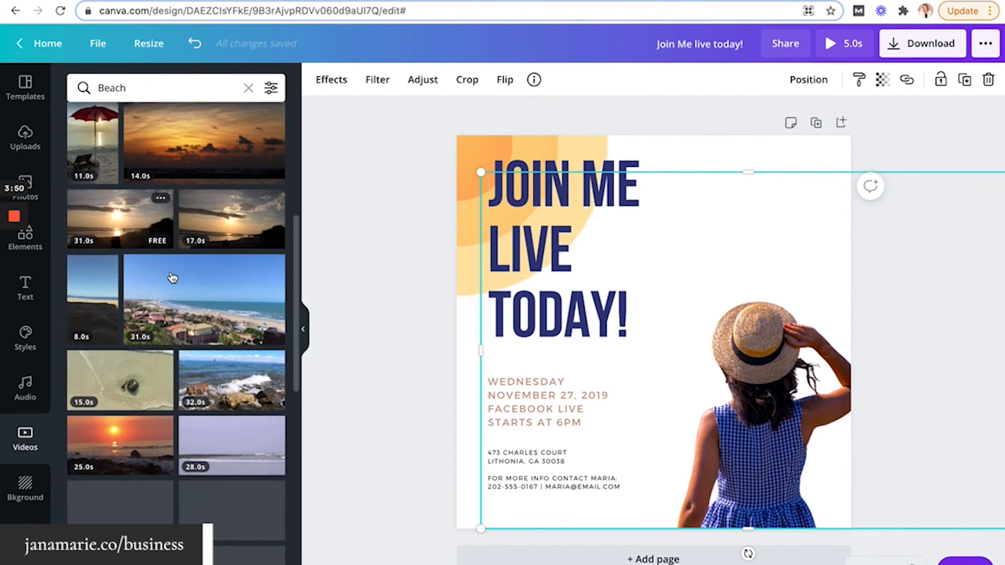
click(175, 297)
scroll(174, 298, up, 3)
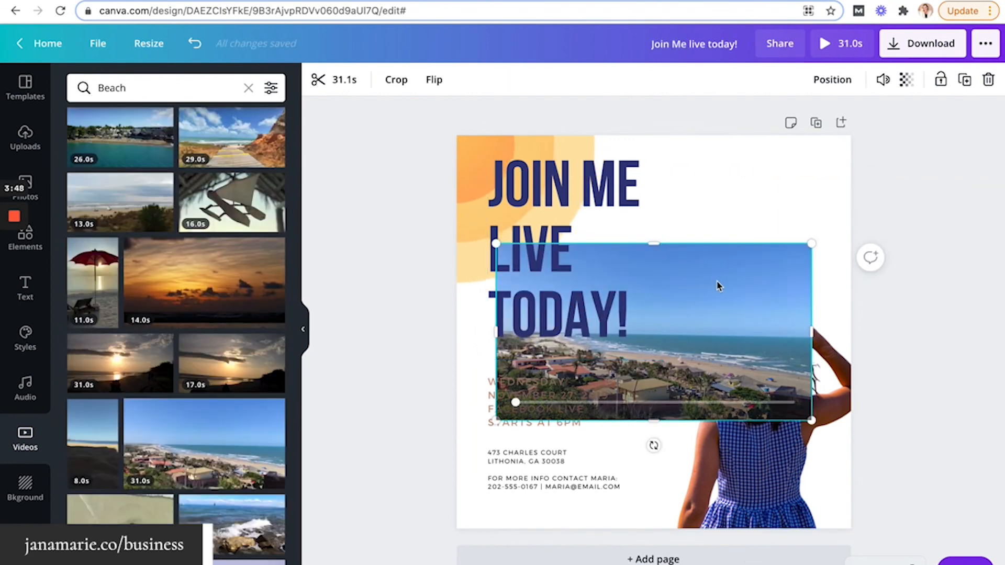
drag(721, 285, 675, 389)
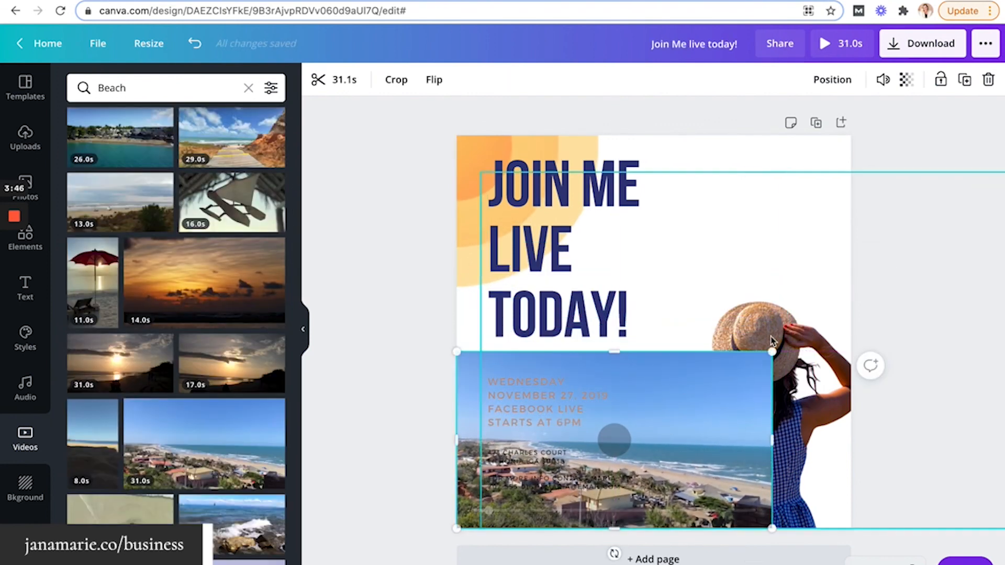
drag(772, 352, 898, 85)
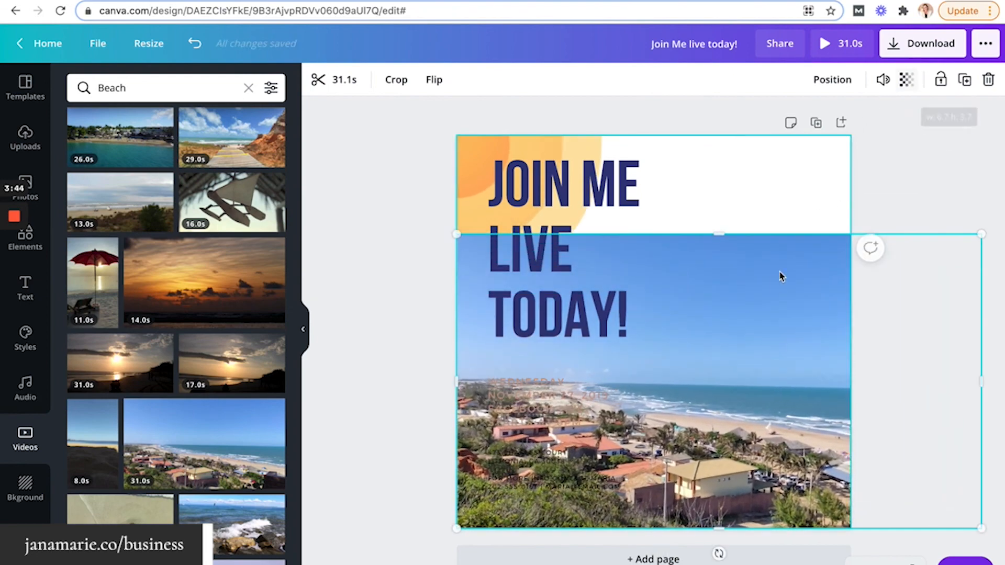
drag(773, 280, 730, 180)
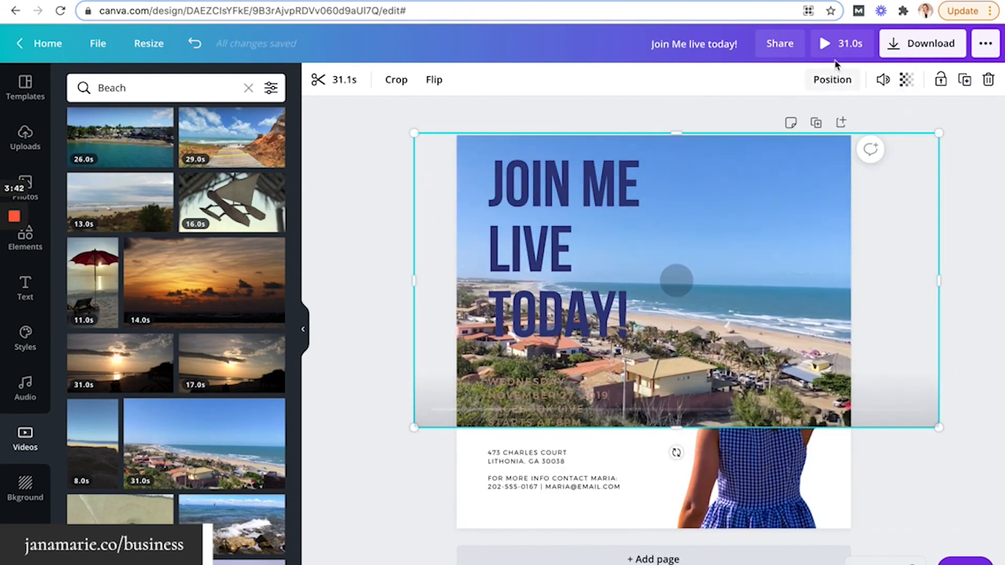
click(829, 81)
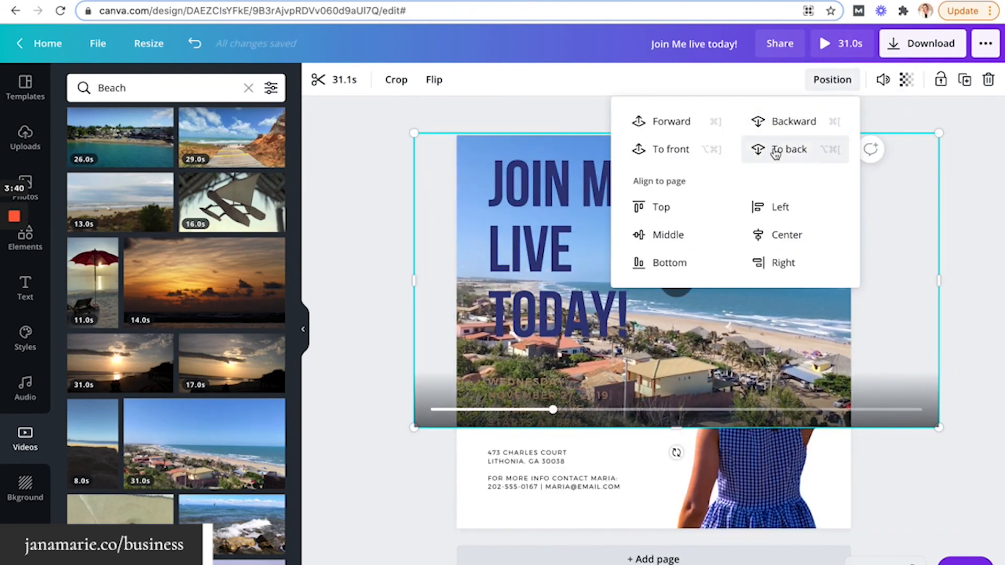
click(775, 150)
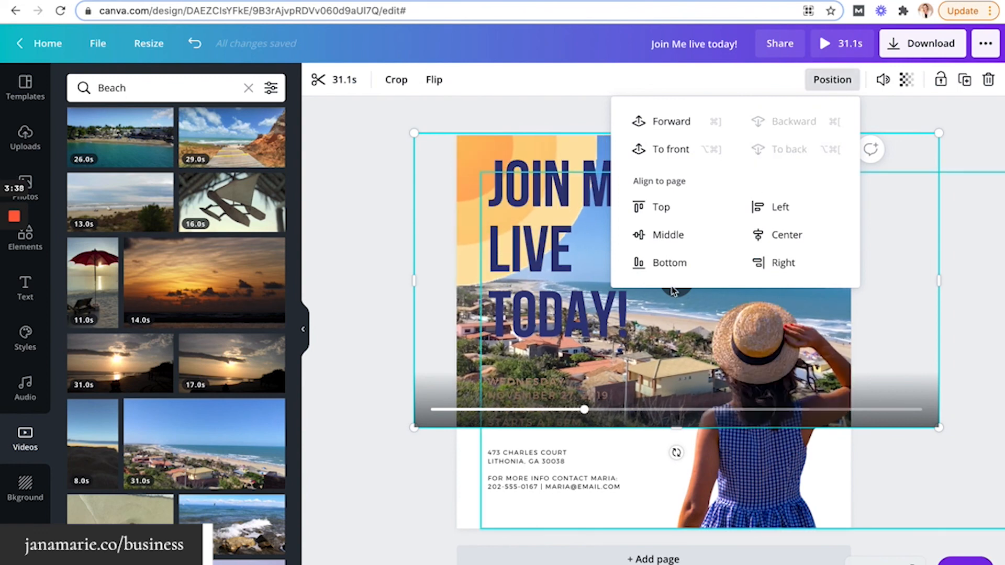
click(392, 316)
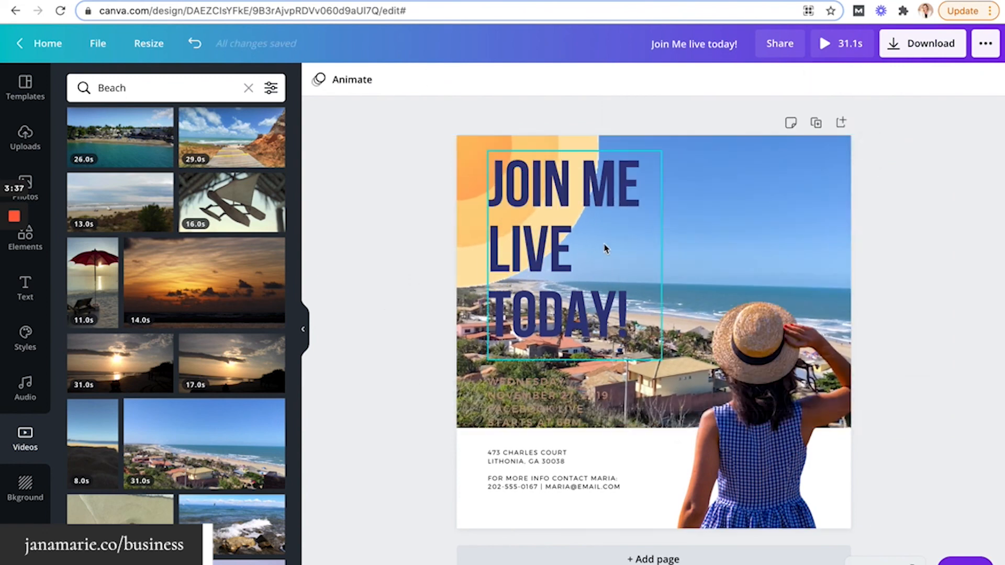
Move the beach video into the lower half and delete the orange sun
click(763, 243)
click(756, 152)
drag(791, 157, 708, 370)
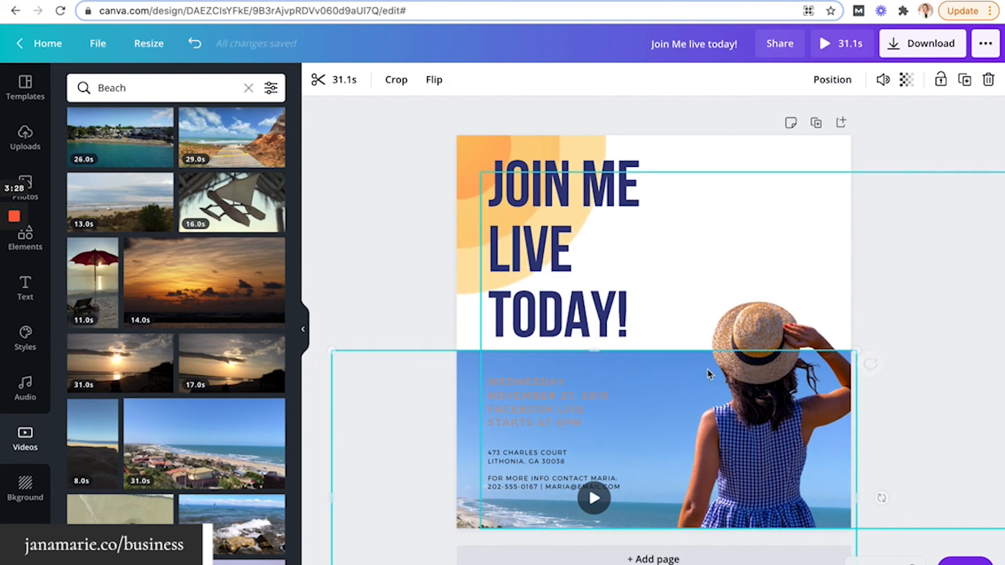
click(394, 254)
click(481, 153)
key(Delete)
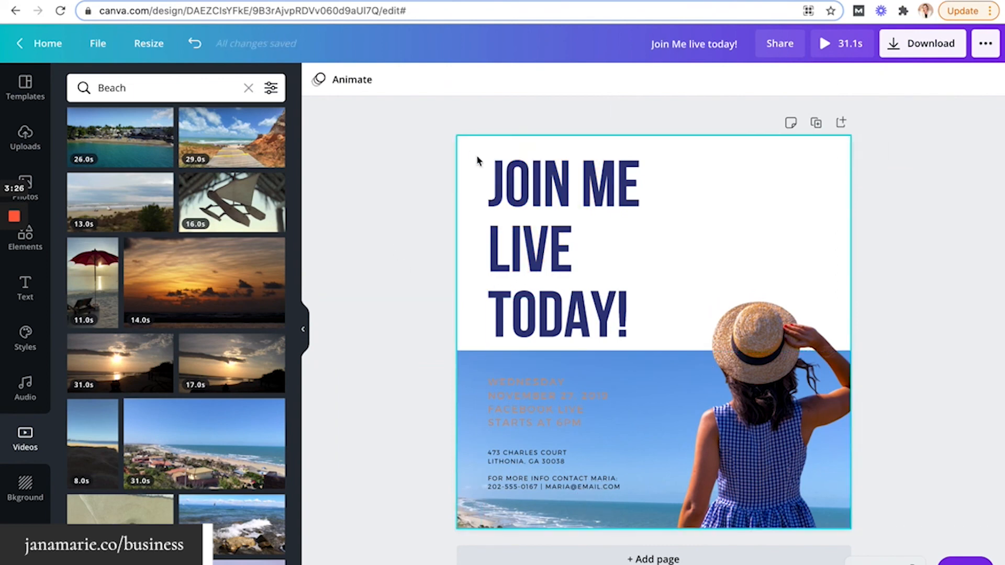
Widen the heading box and join 'JOIN ME LIVE' onto one line
click(651, 283)
drag(661, 255, 816, 255)
double_click(547, 231)
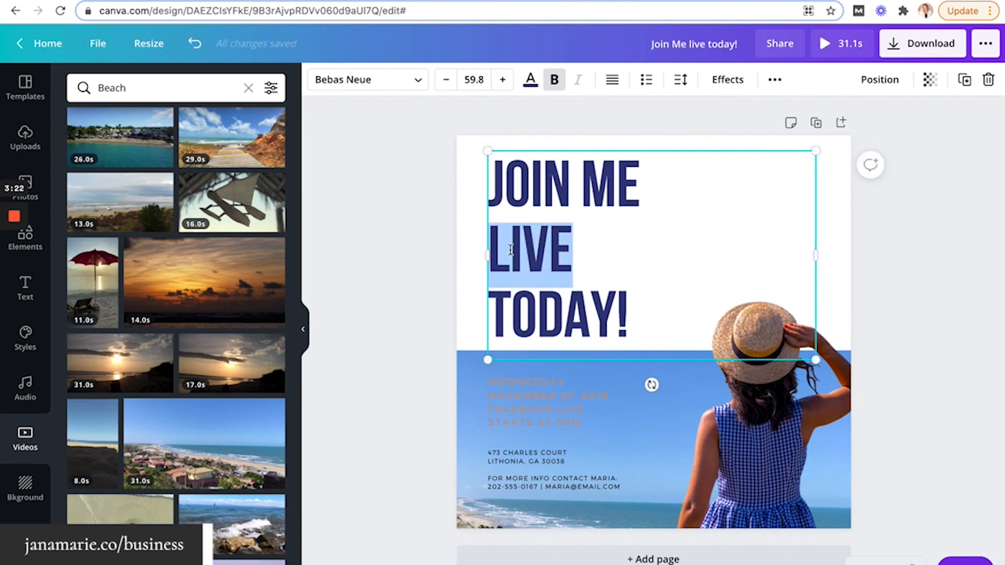
key(Left)
key(BackSpace)
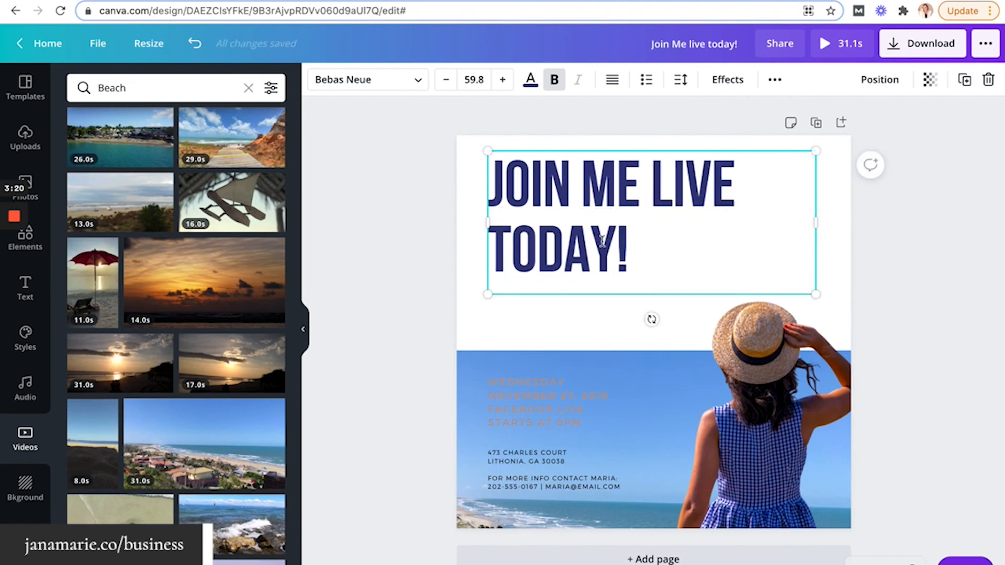
Center-align both heading lines, 'JOIN ME LIVE' over 'TODAY!'
click(610, 81)
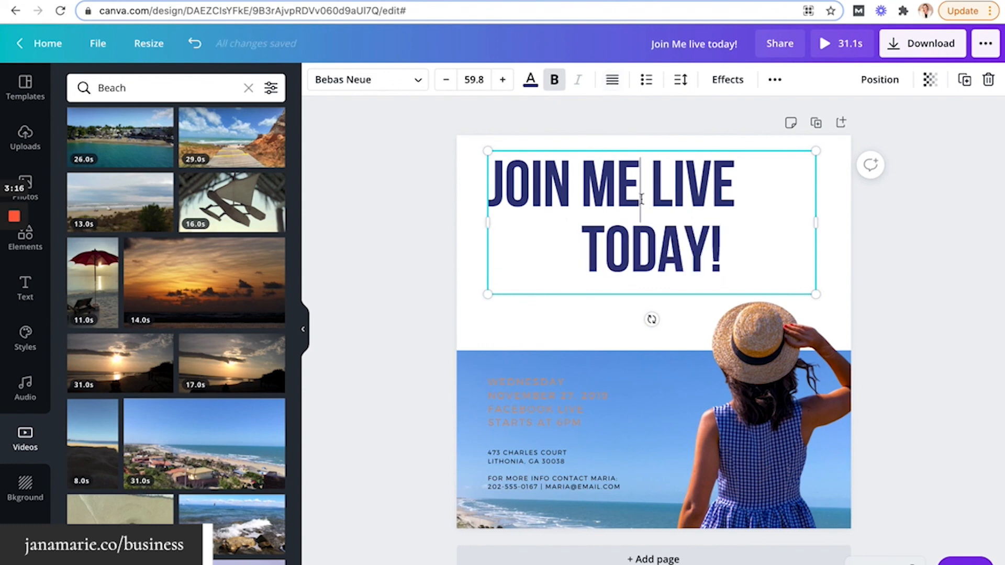
key(ctrl+a)
click(611, 80)
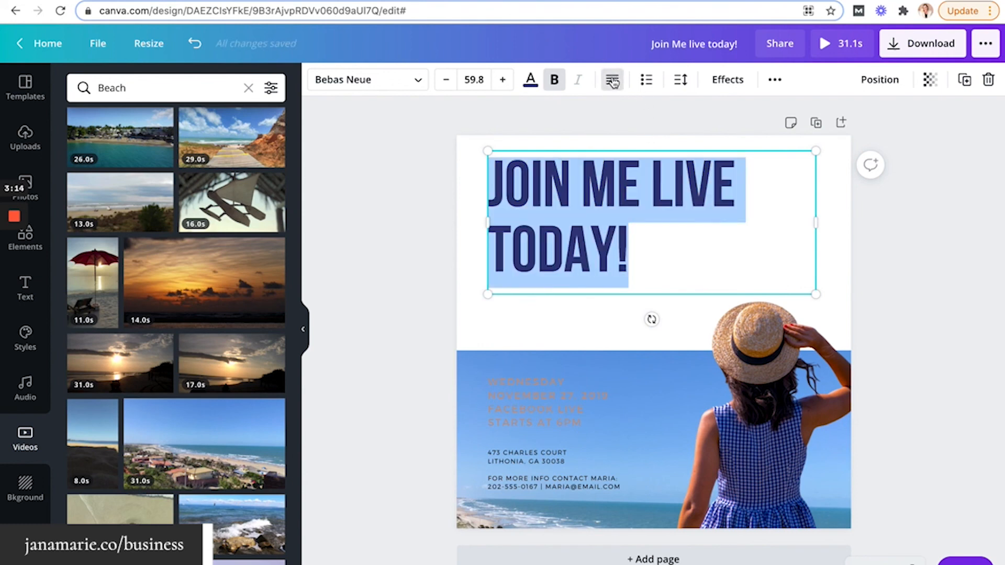
click(612, 81)
click(612, 82)
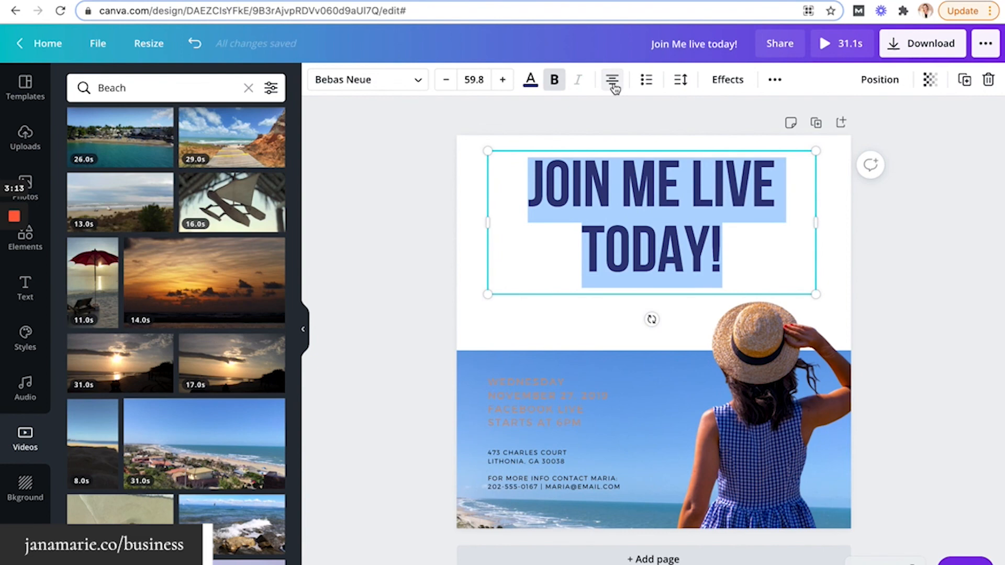
click(426, 225)
click(534, 407)
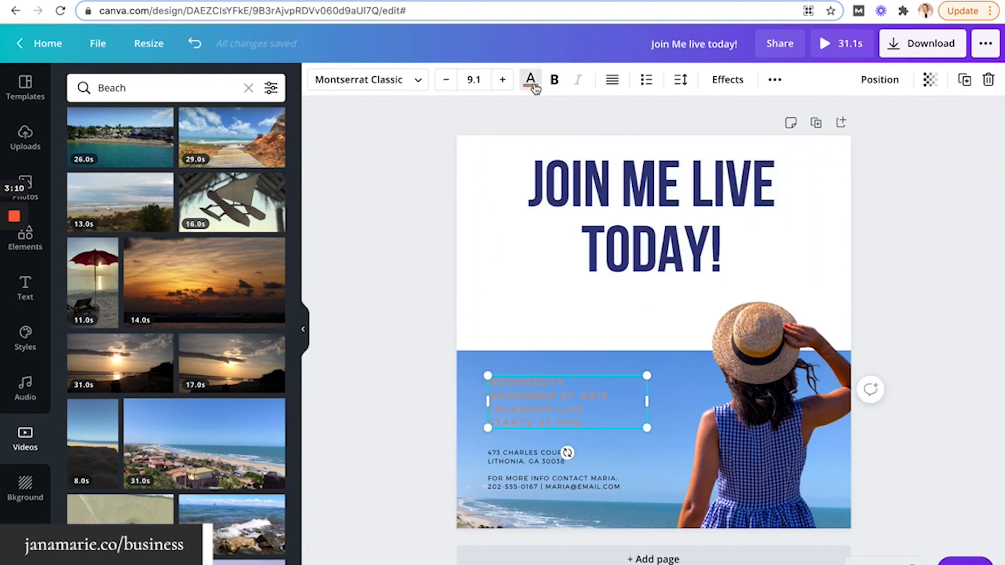
Make the date and event text white
click(531, 81)
click(194, 225)
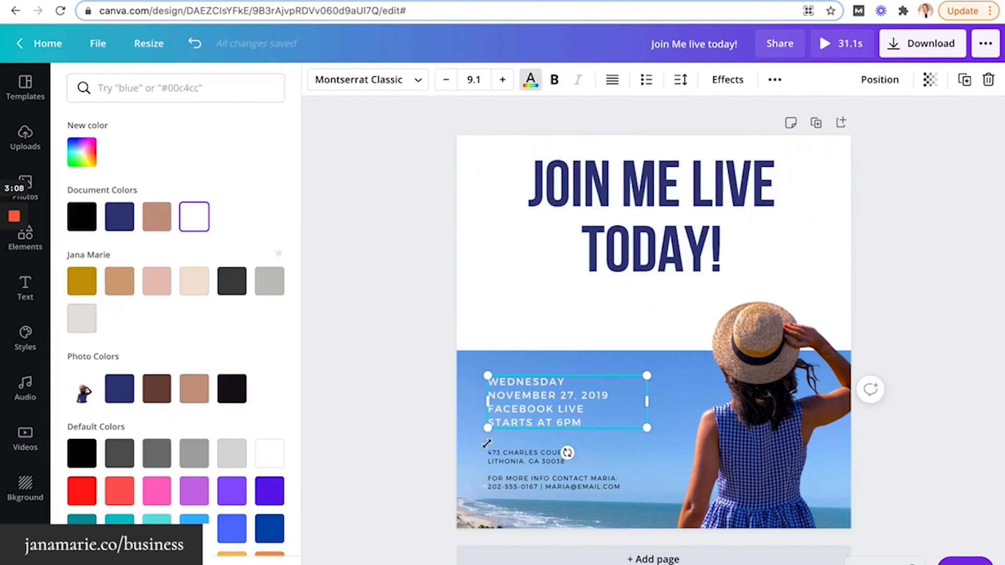
click(401, 346)
click(400, 290)
Enlarge the straw-hatted woman photo from its corner handle
click(747, 343)
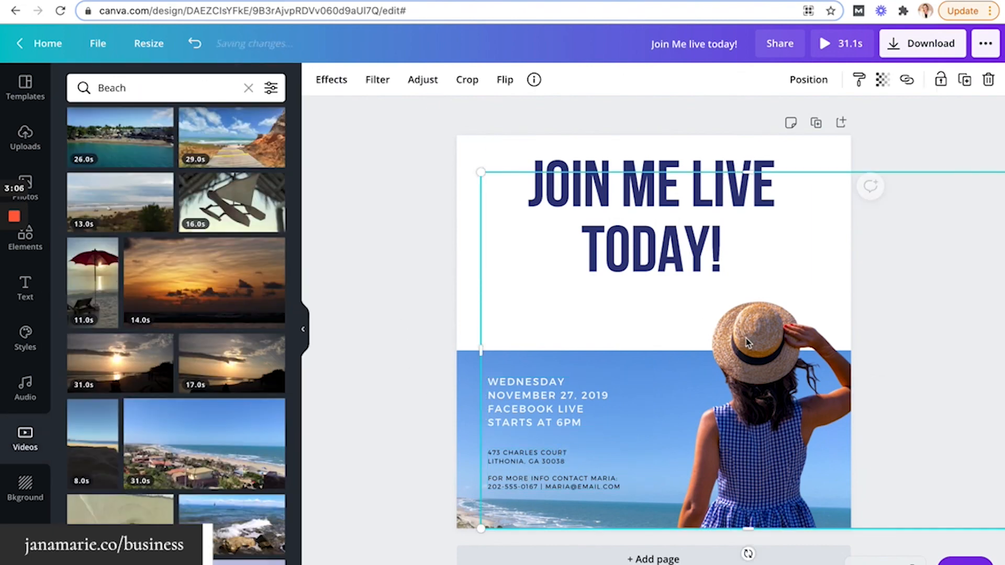
drag(485, 176, 427, 147)
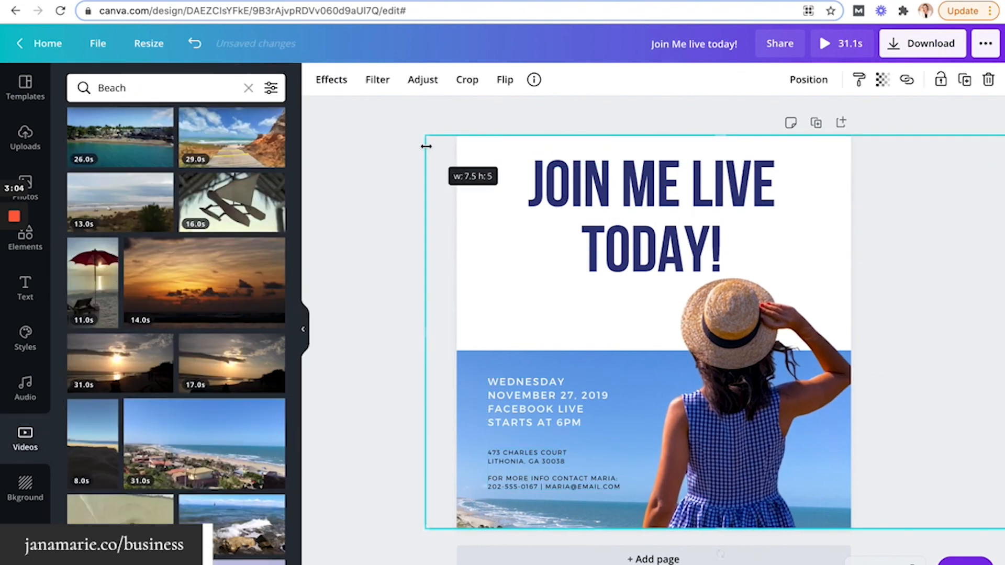
click(611, 155)
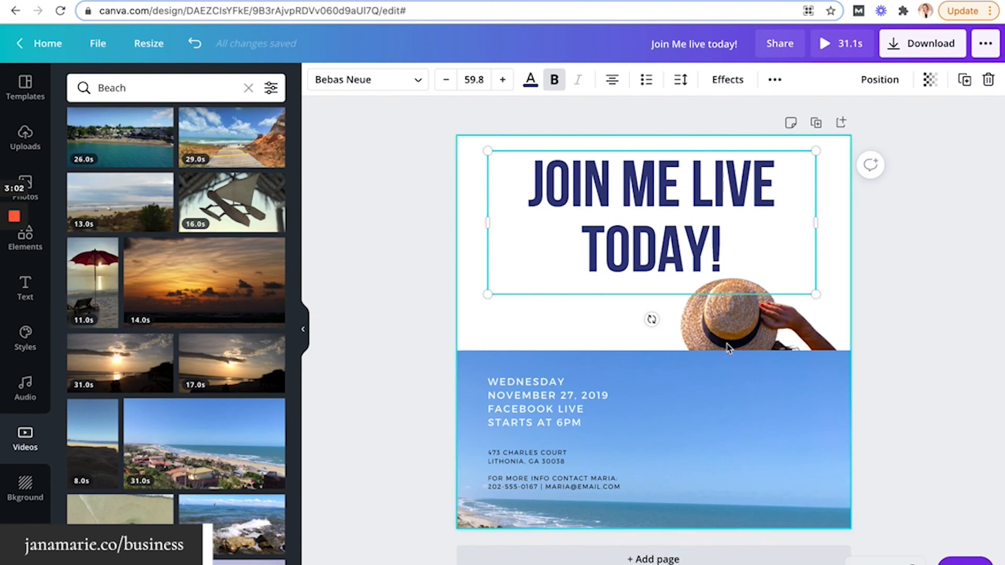
click(750, 337)
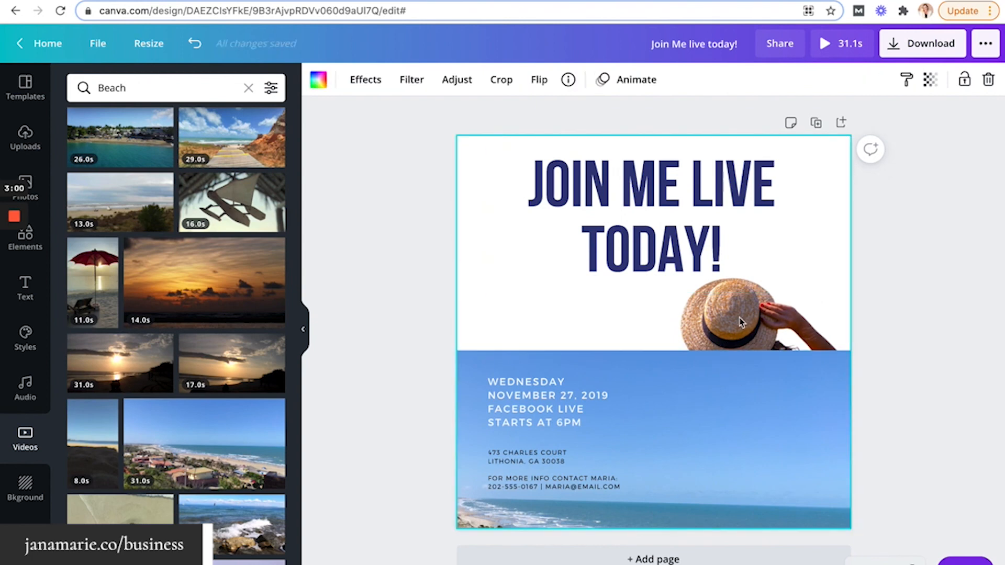
Layer the woman photo behind the beach video and move it higher and right
click(727, 381)
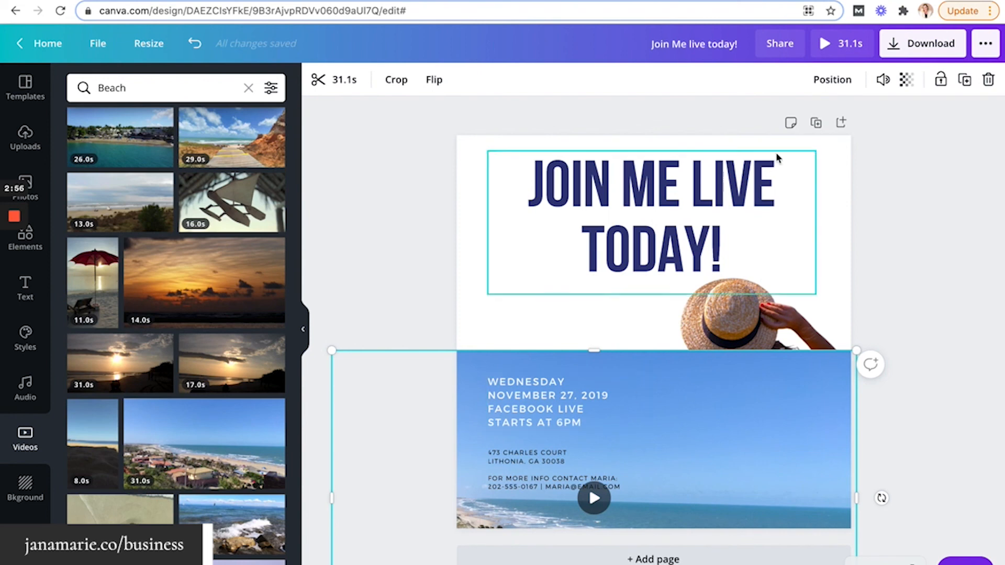
click(824, 88)
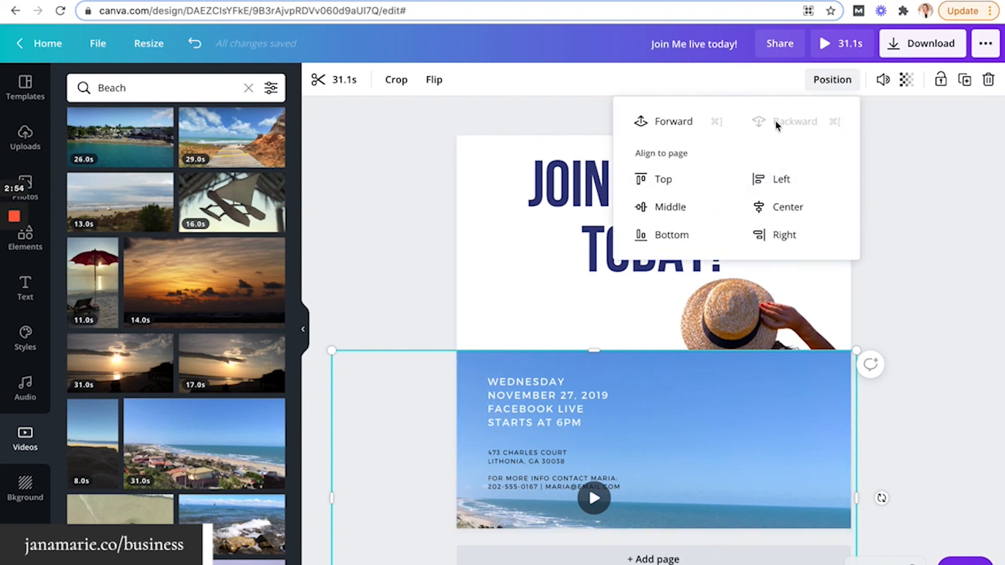
click(674, 121)
click(976, 224)
key(ctrl+z)
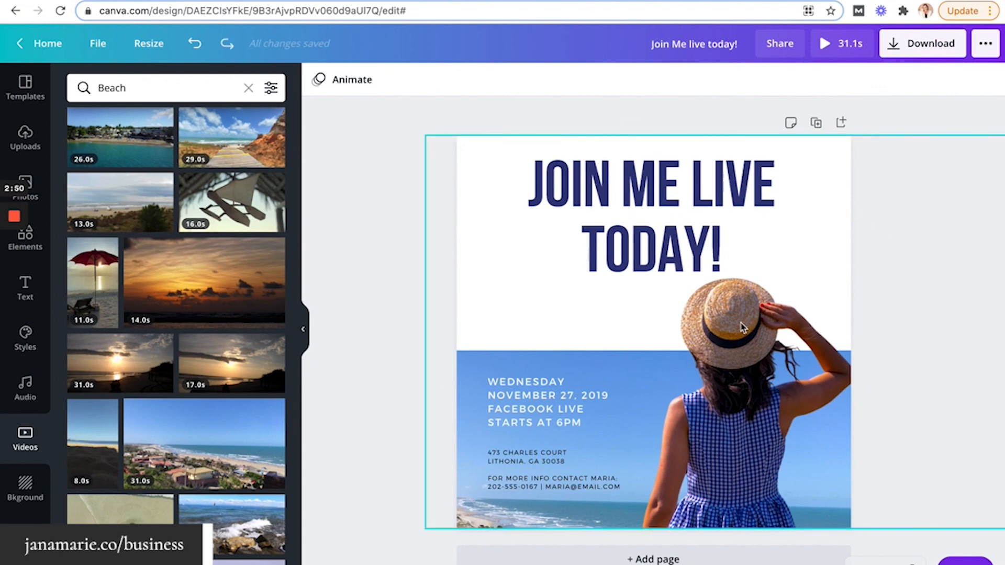
drag(743, 330, 835, 293)
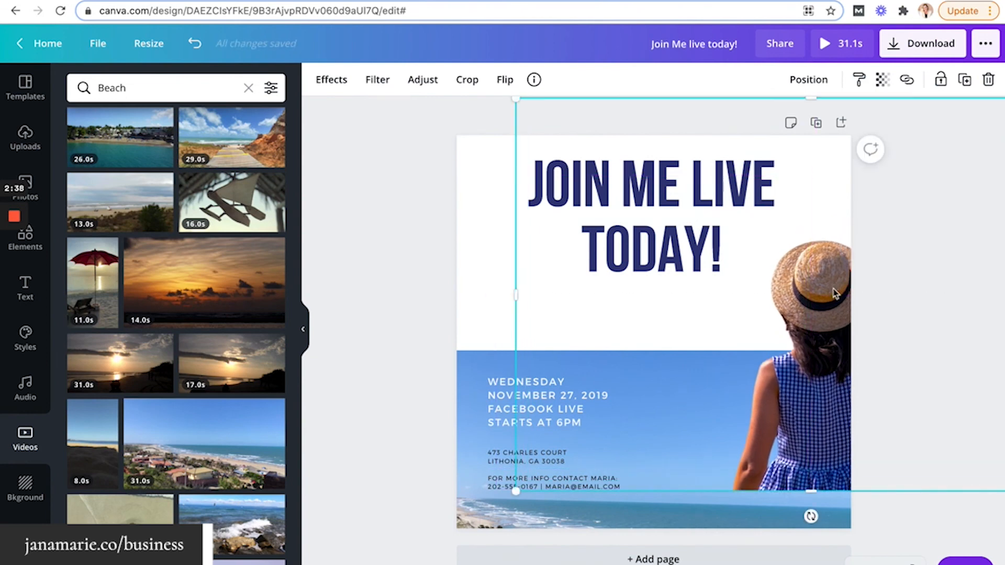
click(382, 195)
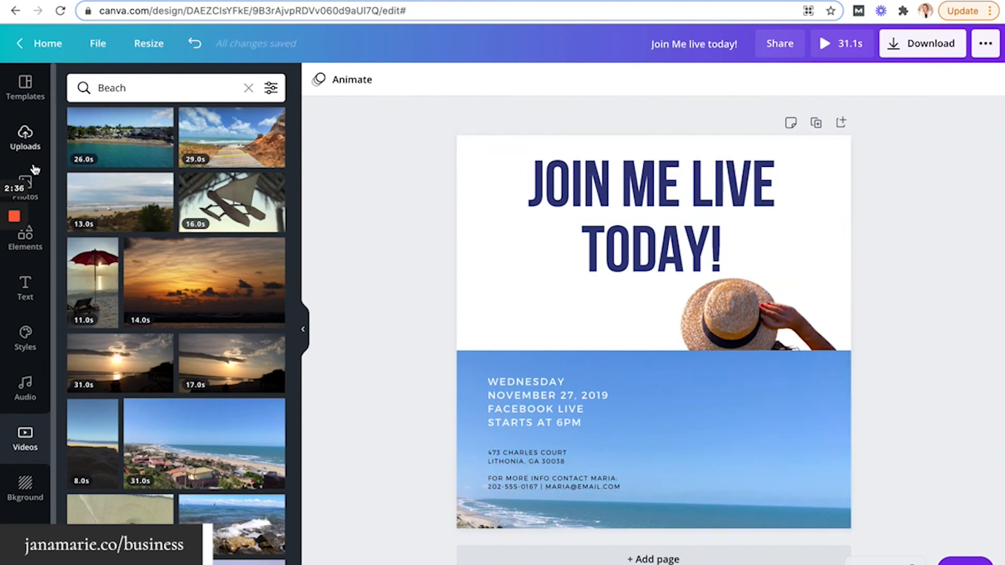
Try a food photo and a dark street photo on the page, then remove both
click(28, 184)
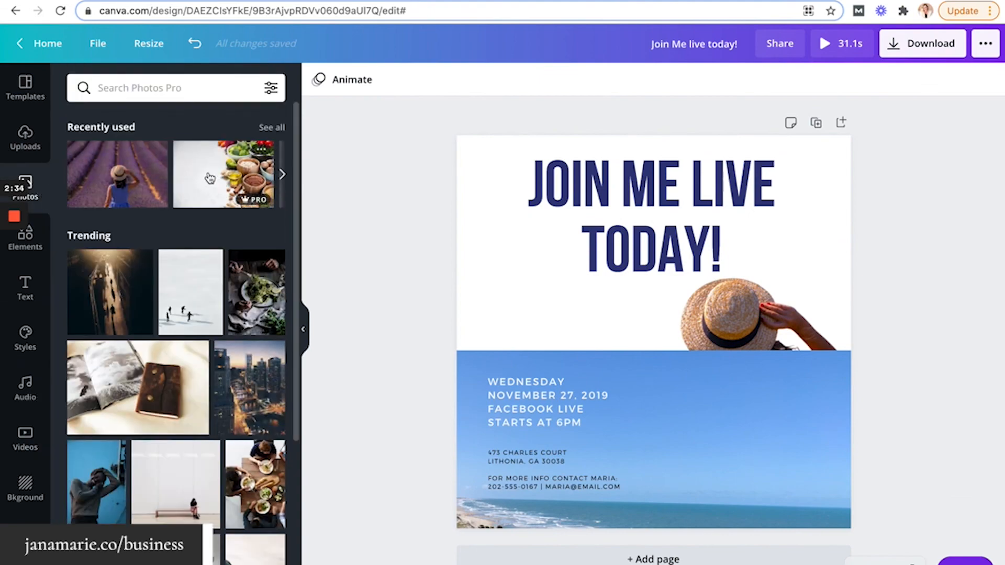
drag(209, 178, 463, 187)
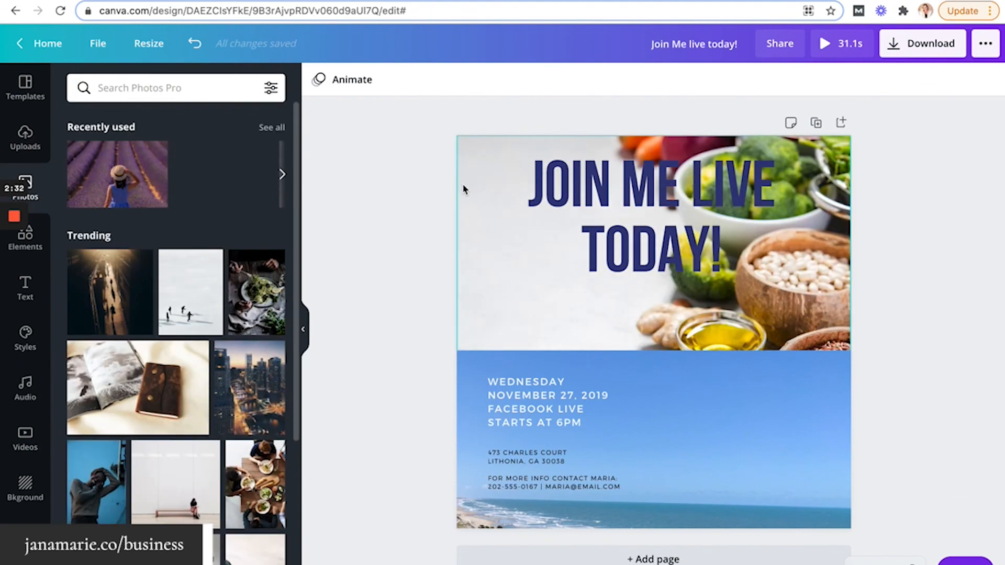
drag(462, 247, 399, 253)
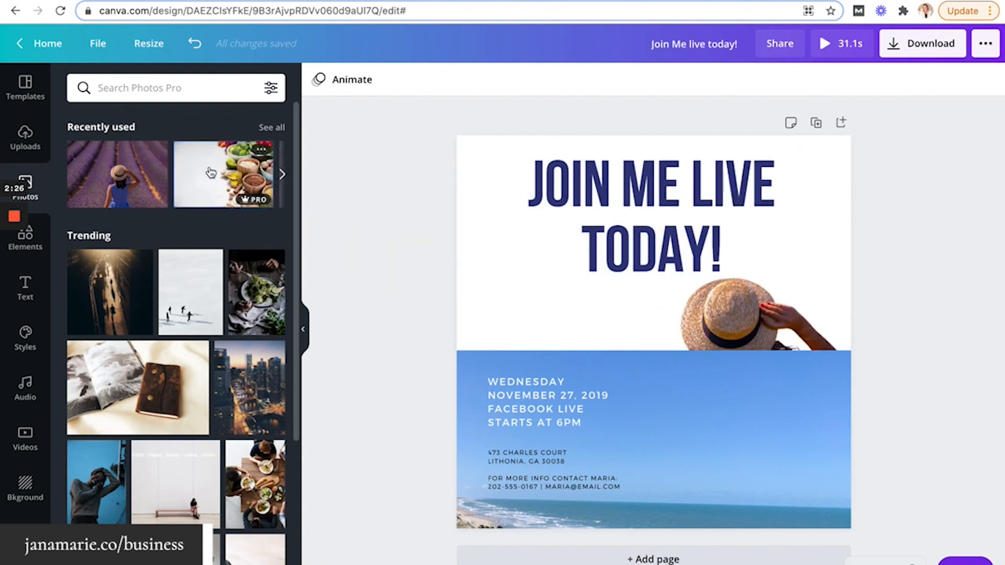
click(211, 173)
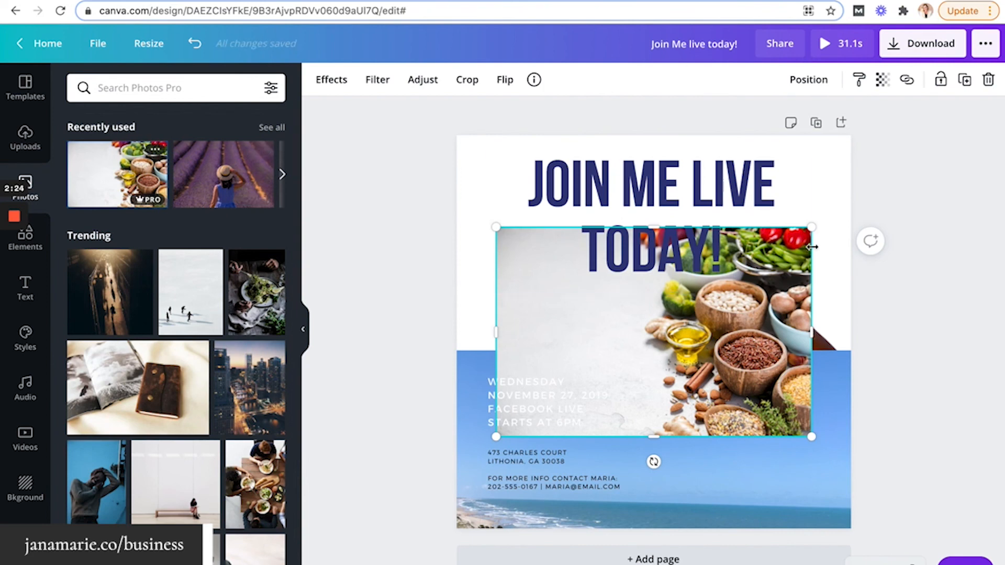
drag(811, 228, 780, 247)
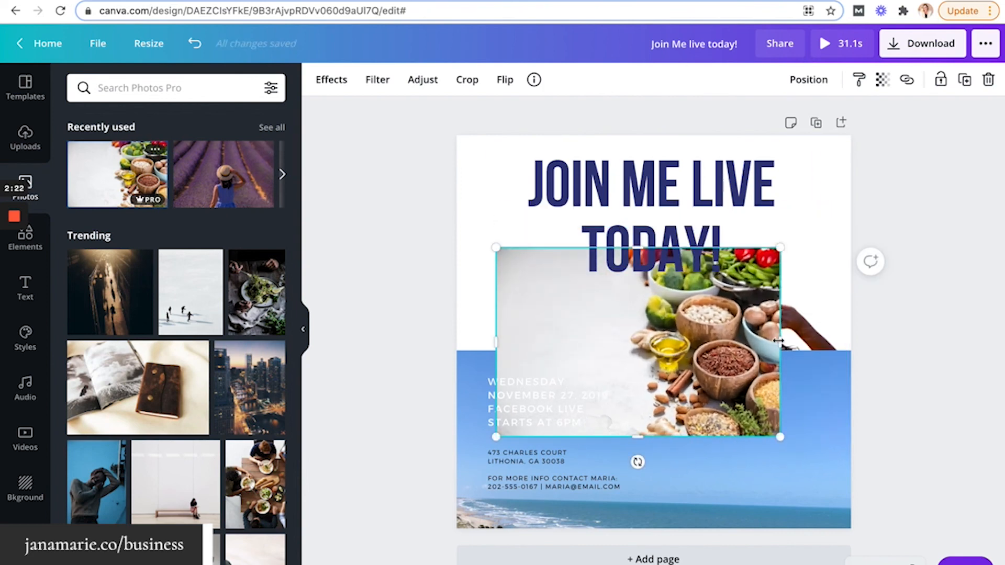
drag(779, 341, 684, 340)
key(Delete)
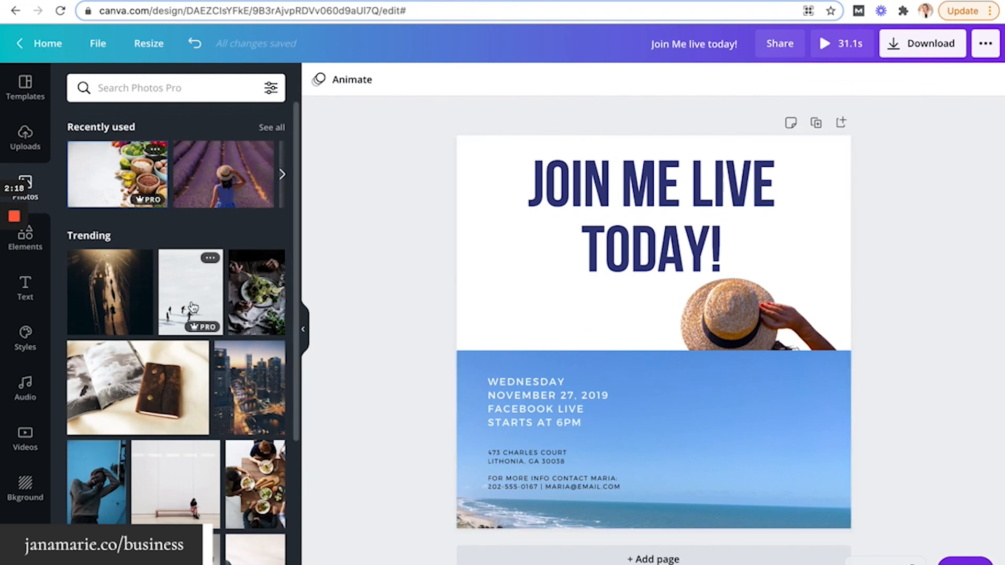
mouse_move(110, 293)
mouse_down()
mouse_move(408, 298)
mouse_move(463, 258)
mouse_move(121, 278)
mouse_up()
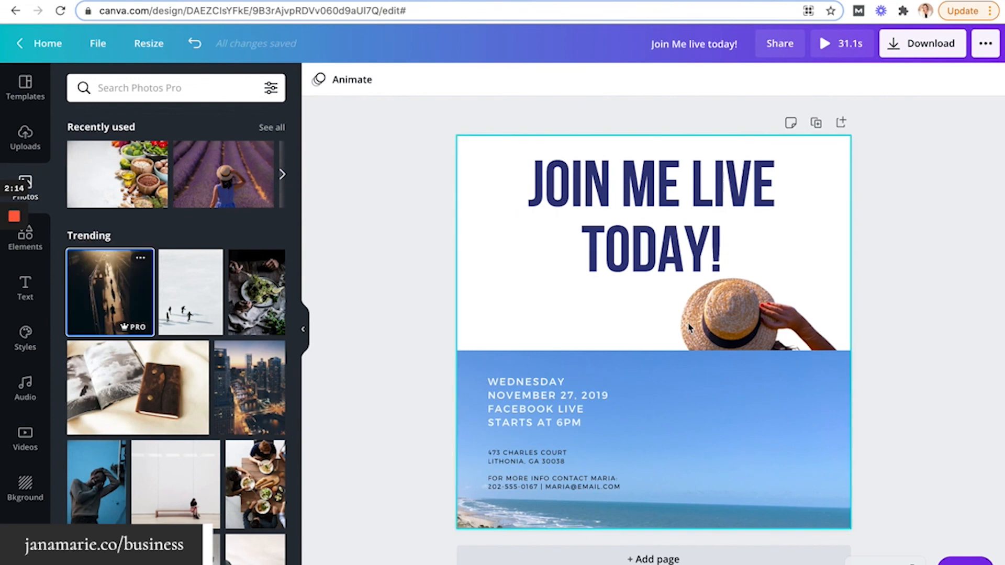
key(ctrl+z)
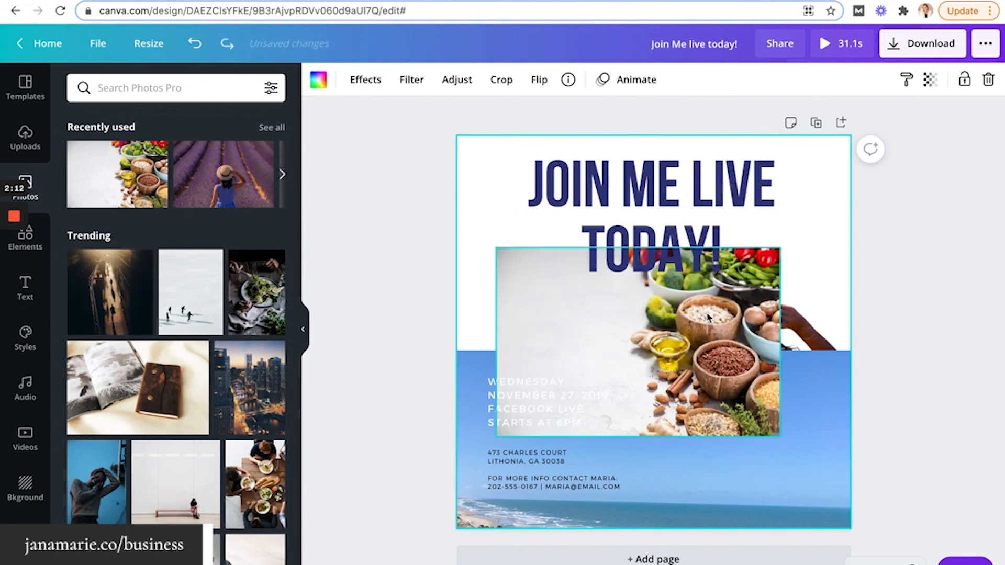
key(ctrl+z)
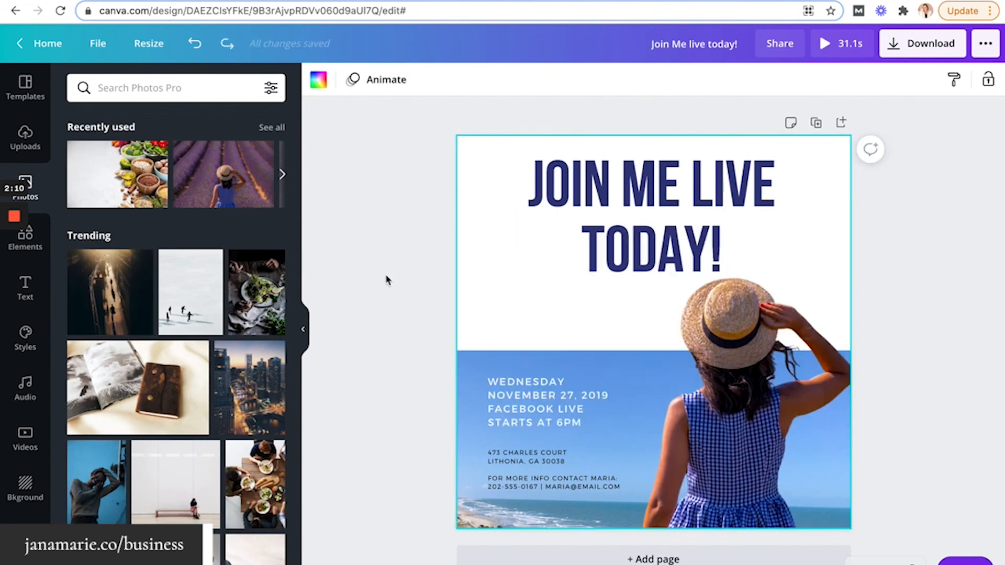
Enlarge the woman photo, nudge it right, and bring it in front of the video
click(578, 304)
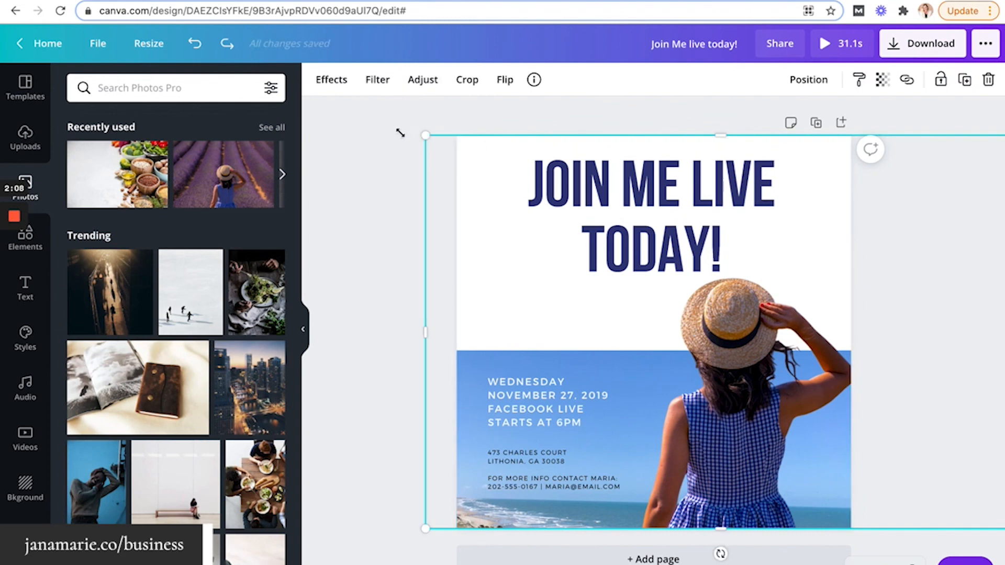
drag(401, 133, 388, 127)
click(343, 190)
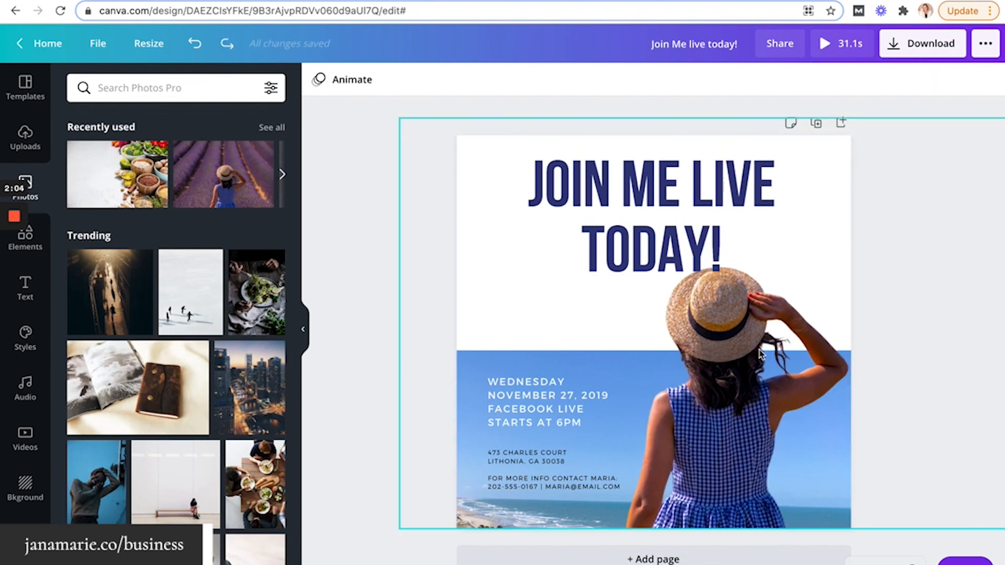
drag(758, 350, 773, 349)
click(394, 280)
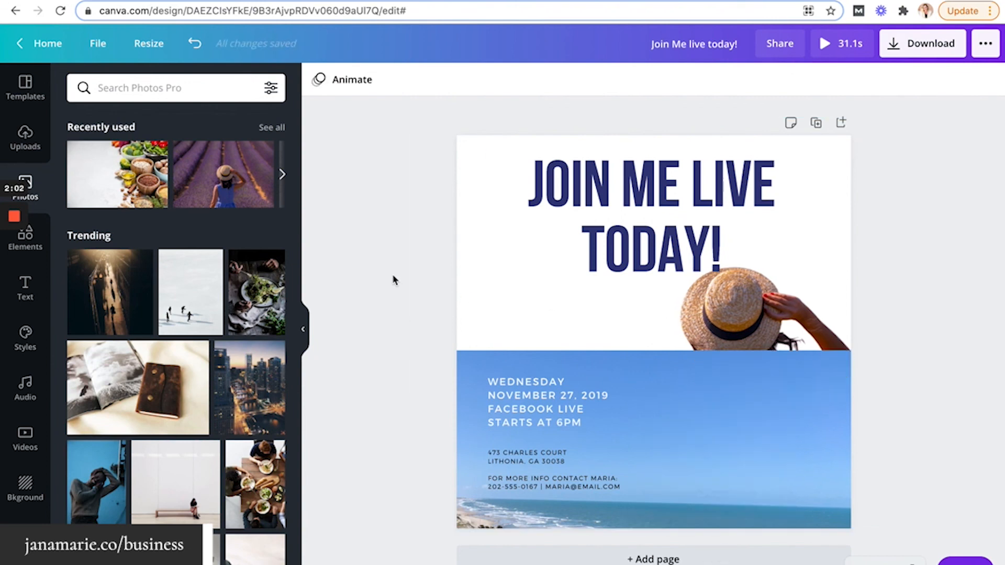
key(super+z)
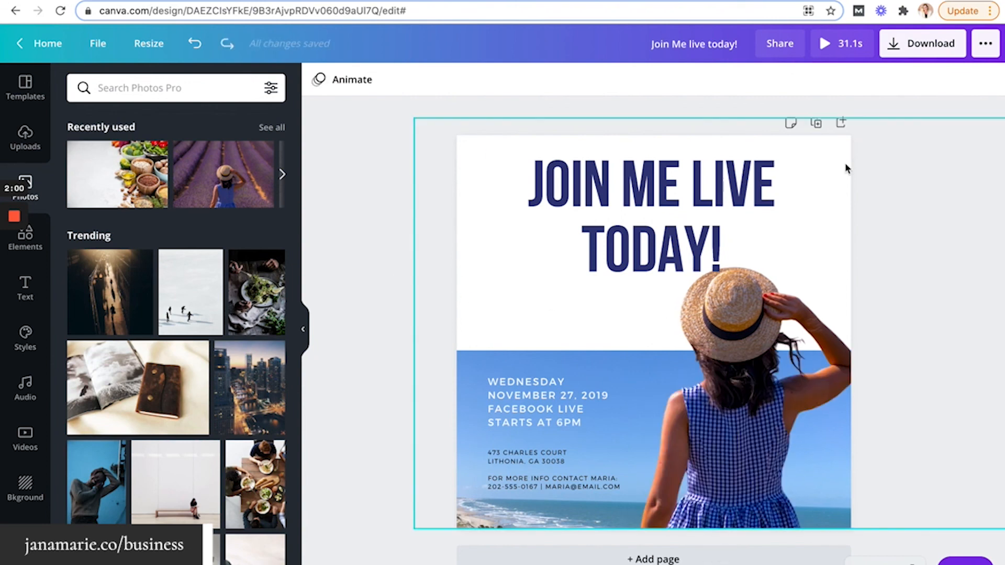